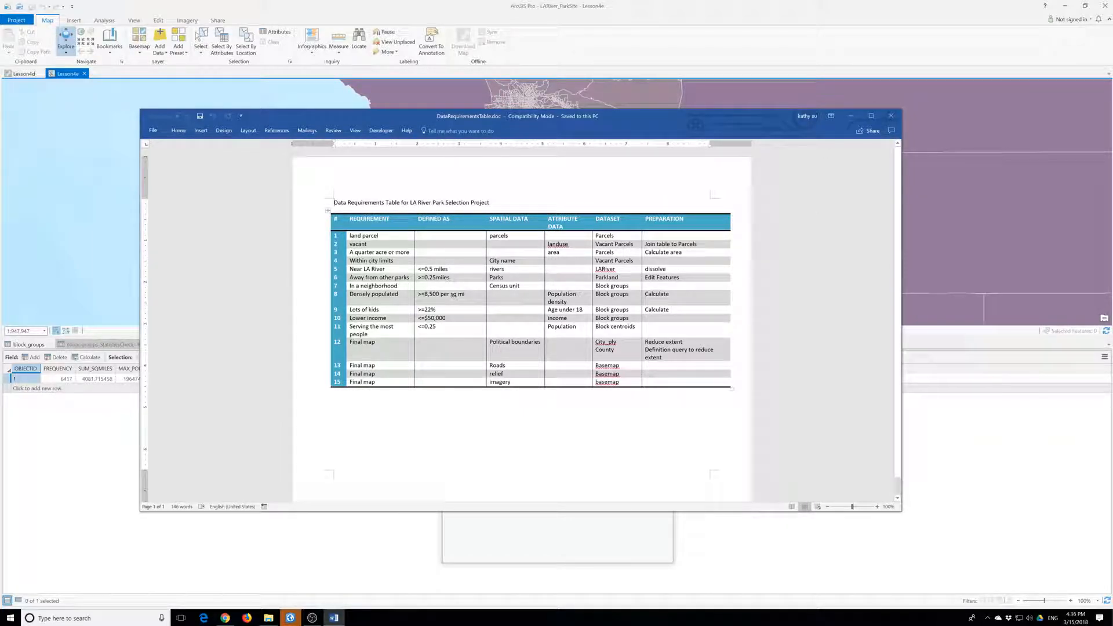
- Highlight the Parcels and Vacant Parcels dataset and preparation cells in the data requirements table, and minimize the document
left_click_drag(606, 235, 648, 249)
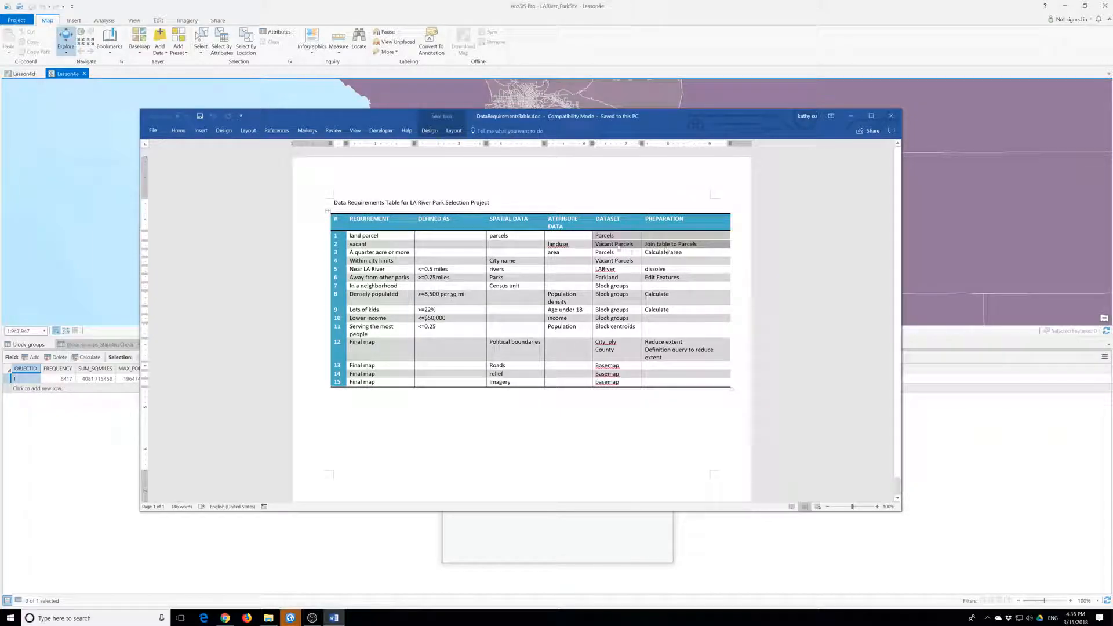
left_click(850, 116)
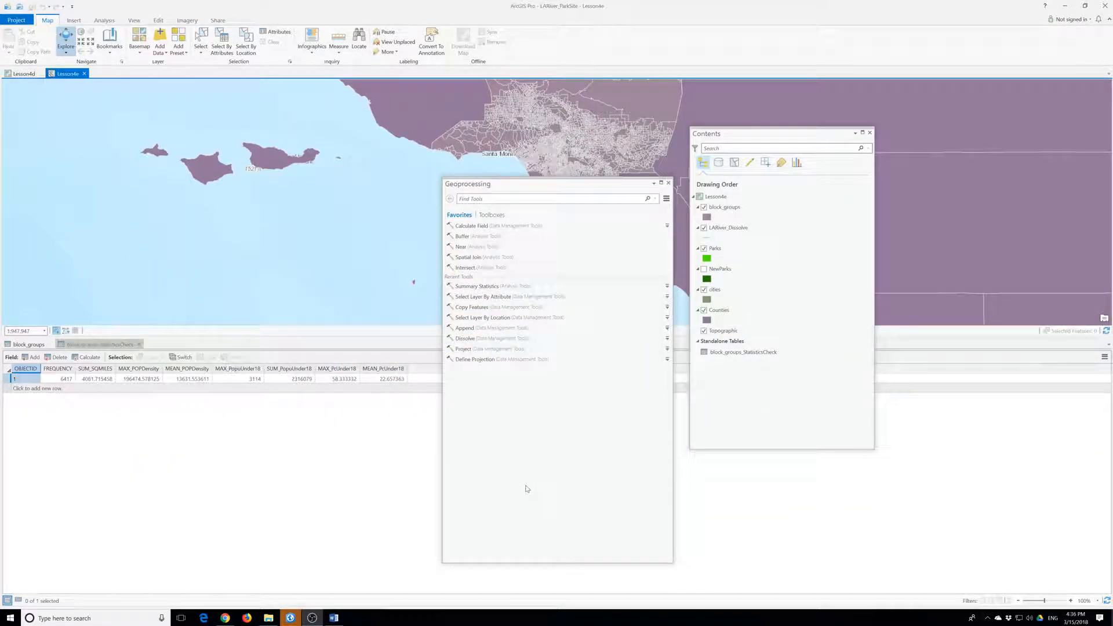
- Close the two open attribute tables and the Geoprocessing pane, and move the Contents pane over the west side of the map
left_click_drag(512, 189, 255, 125)
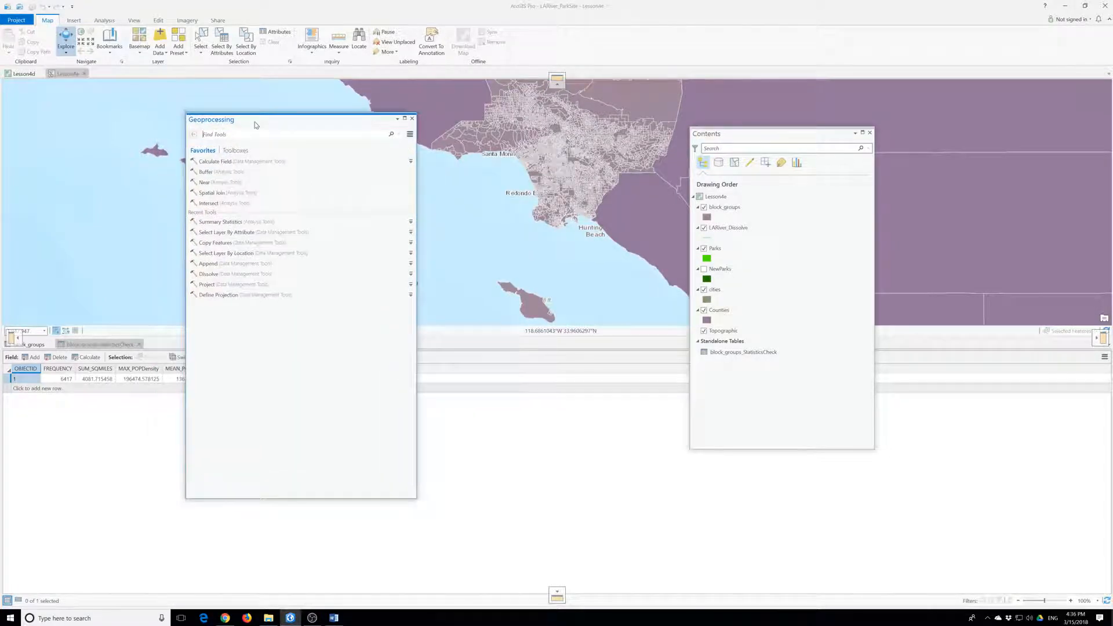
left_click(139, 344)
left_click(50, 345)
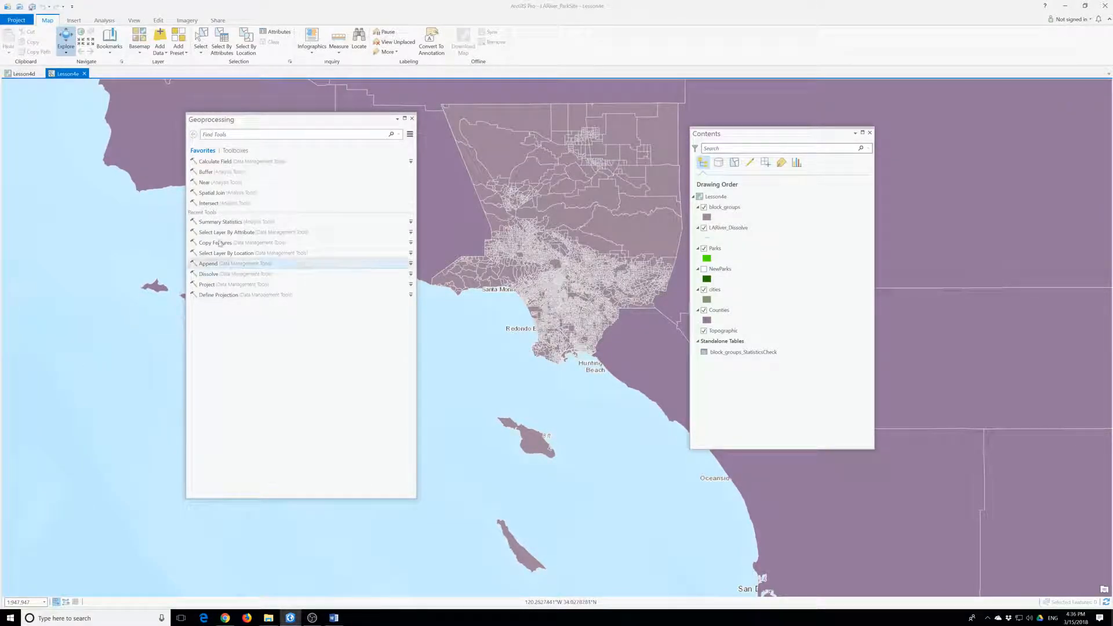
left_click(412, 118)
left_click_drag(783, 133, 192, 165)
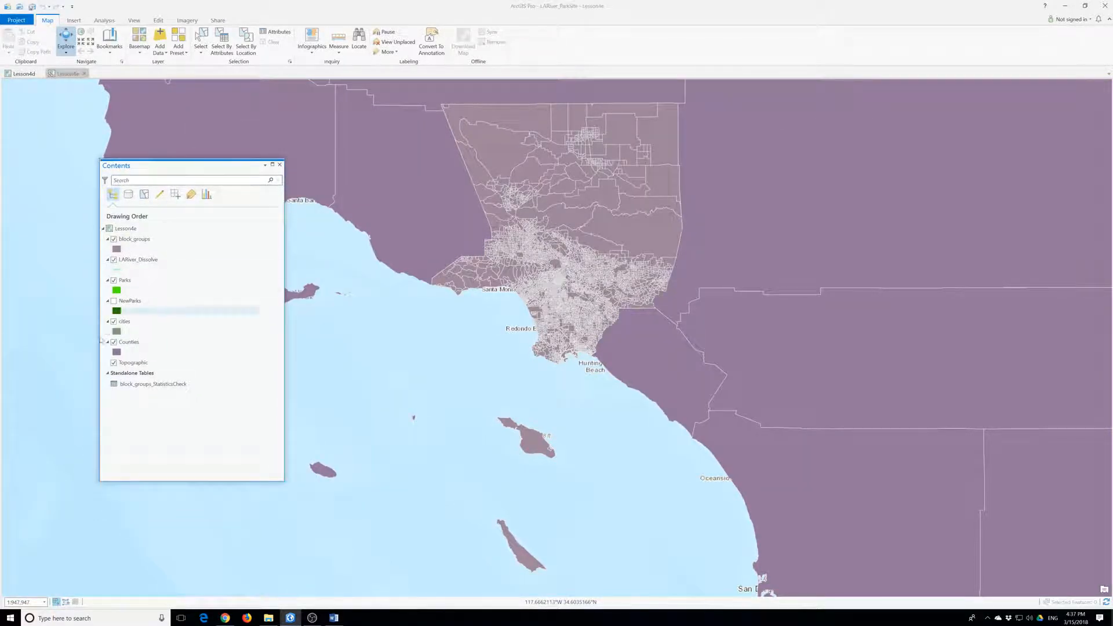
- Hide the Topographic, Parks and block_groups layers, leaving the LARiver_Dissolve, cities and Counties layers displayed
left_click(114, 363)
left_click(125, 343)
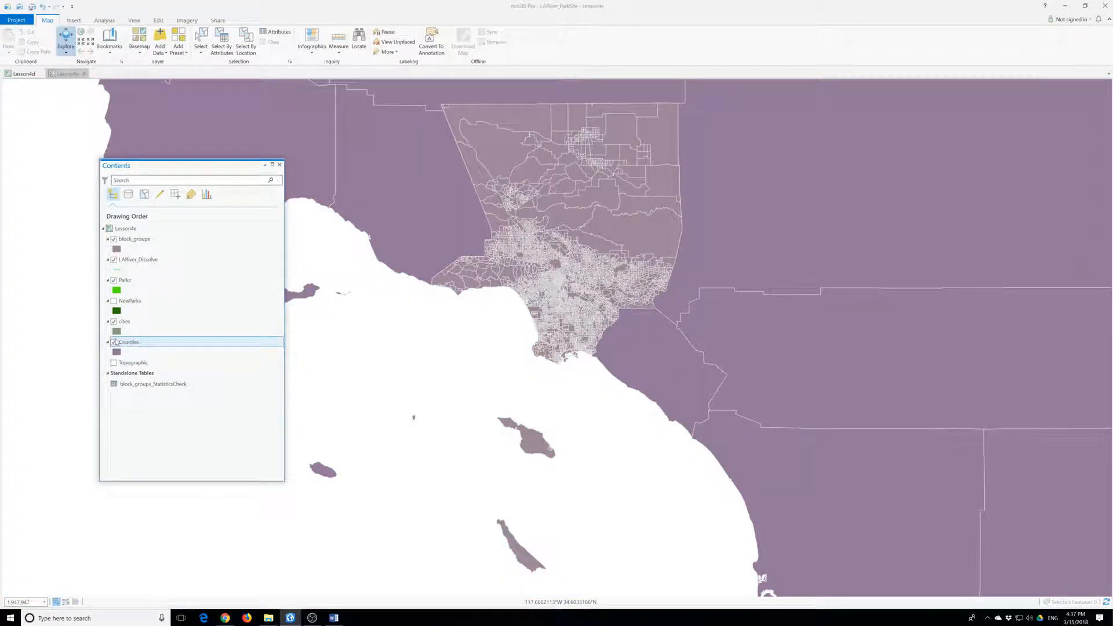
left_click(119, 321)
left_click(114, 342)
left_click(113, 321)
left_click(113, 280)
left_click(117, 240)
left_click(113, 239)
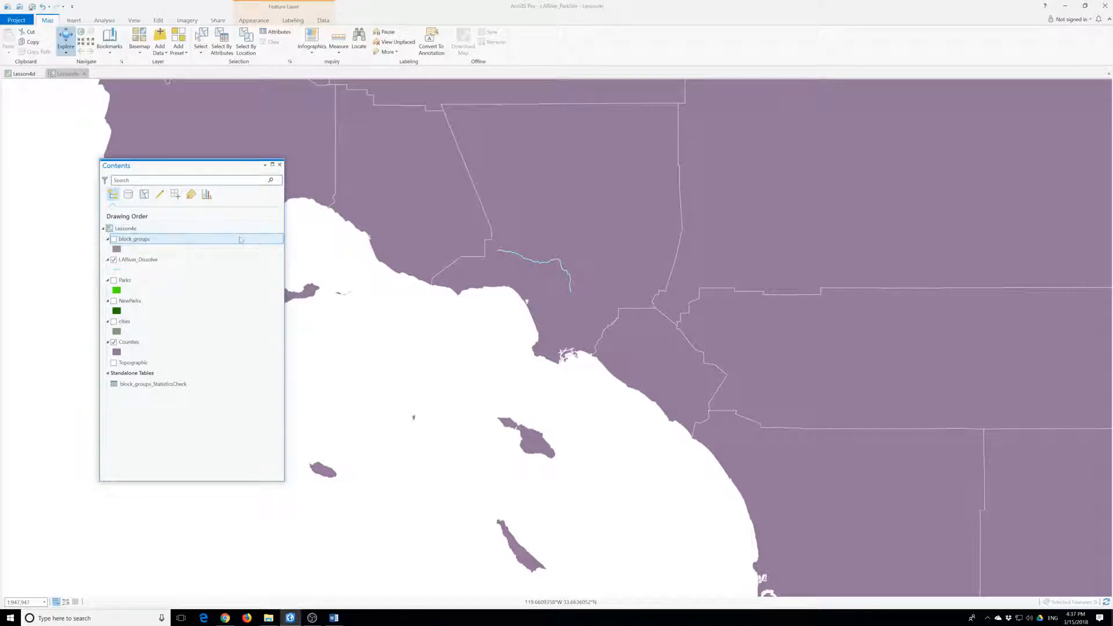
left_click(114, 322)
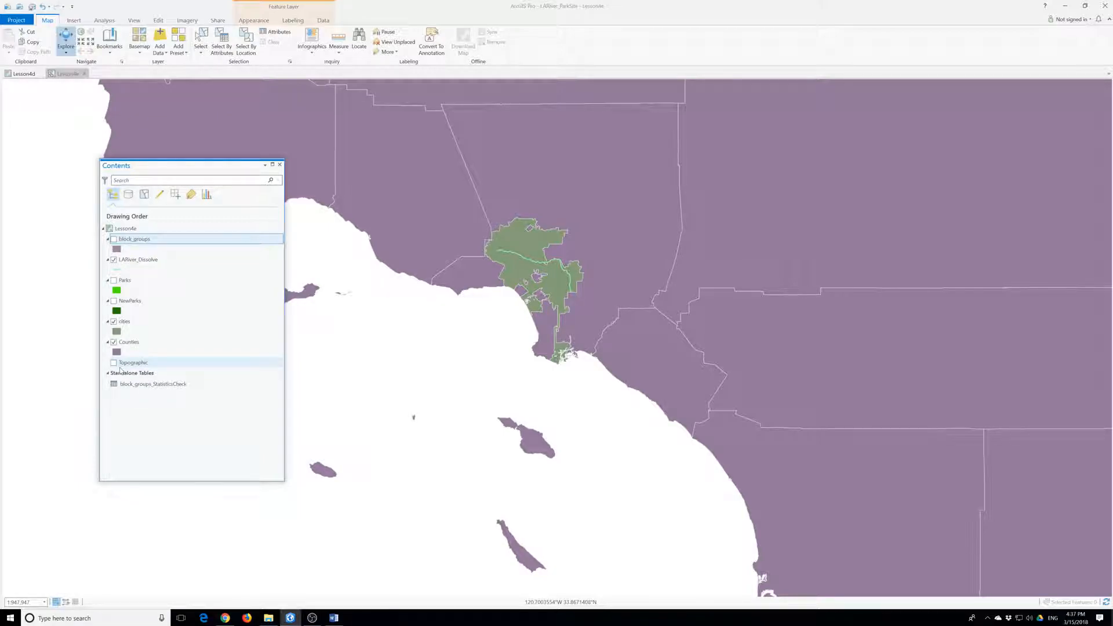
scroll(446, 400, "down", 5)
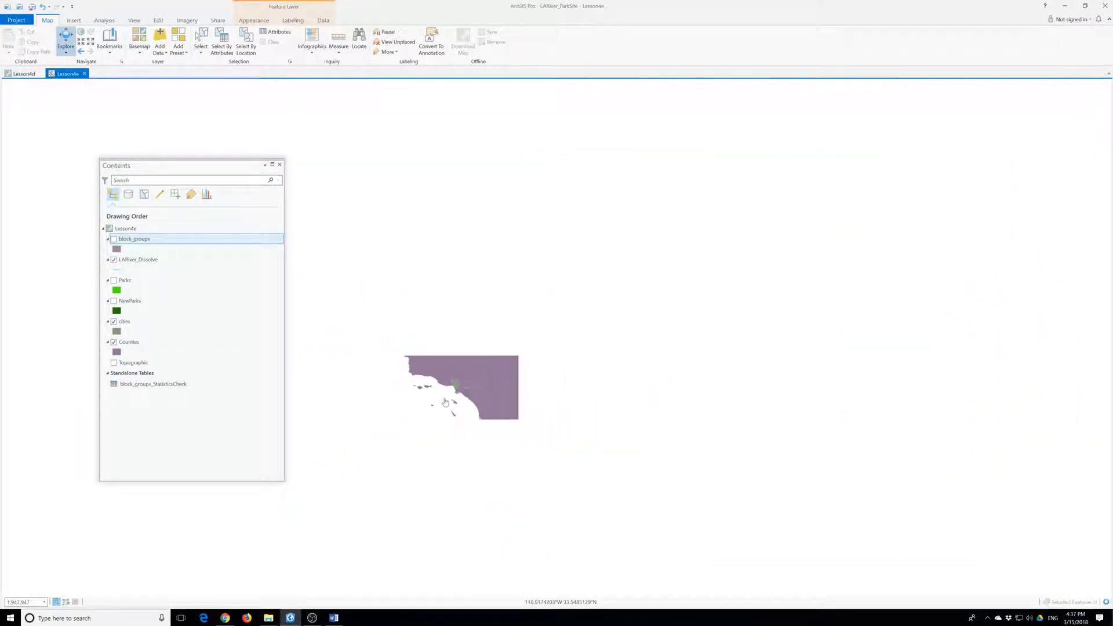
scroll(452, 402, "up", 6)
scroll(452, 402, "down", 4)
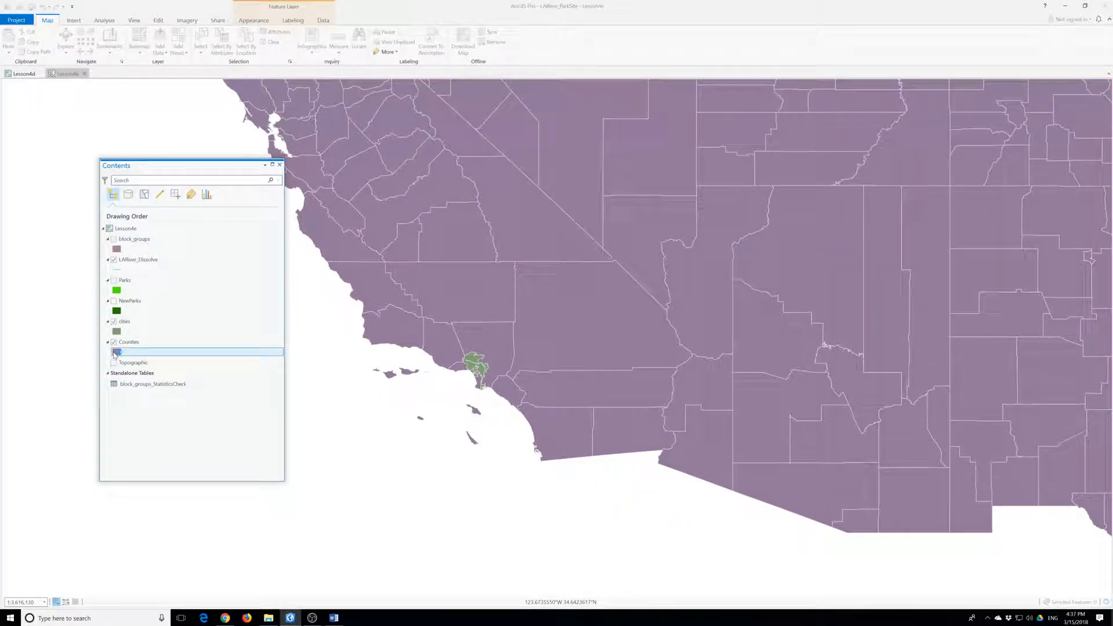
left_click(116, 351)
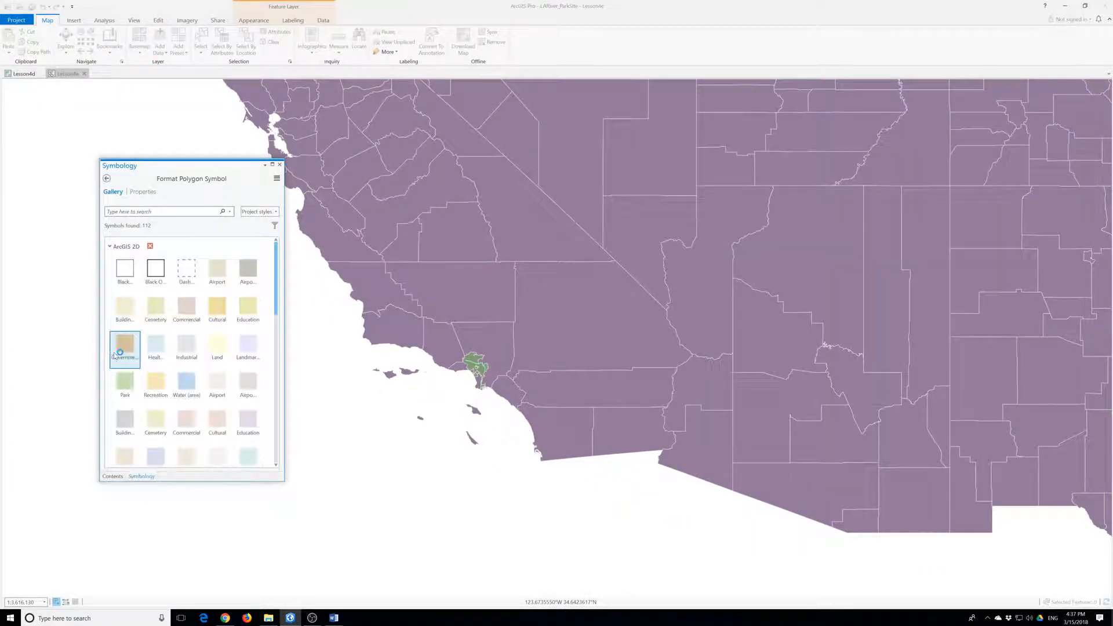
left_click(106, 178)
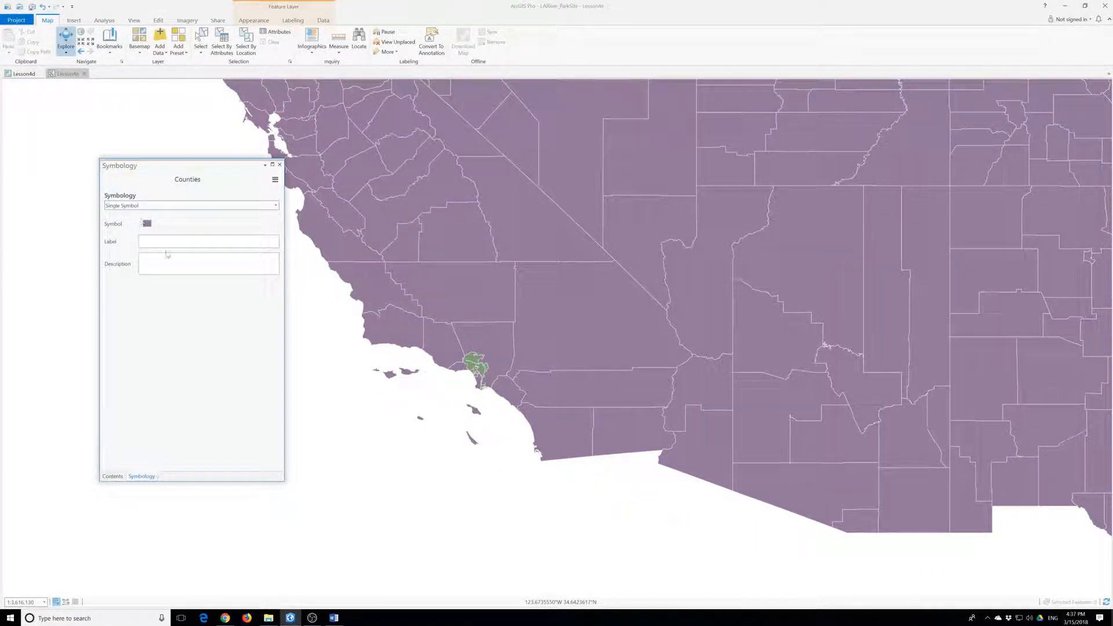
left_click(280, 166)
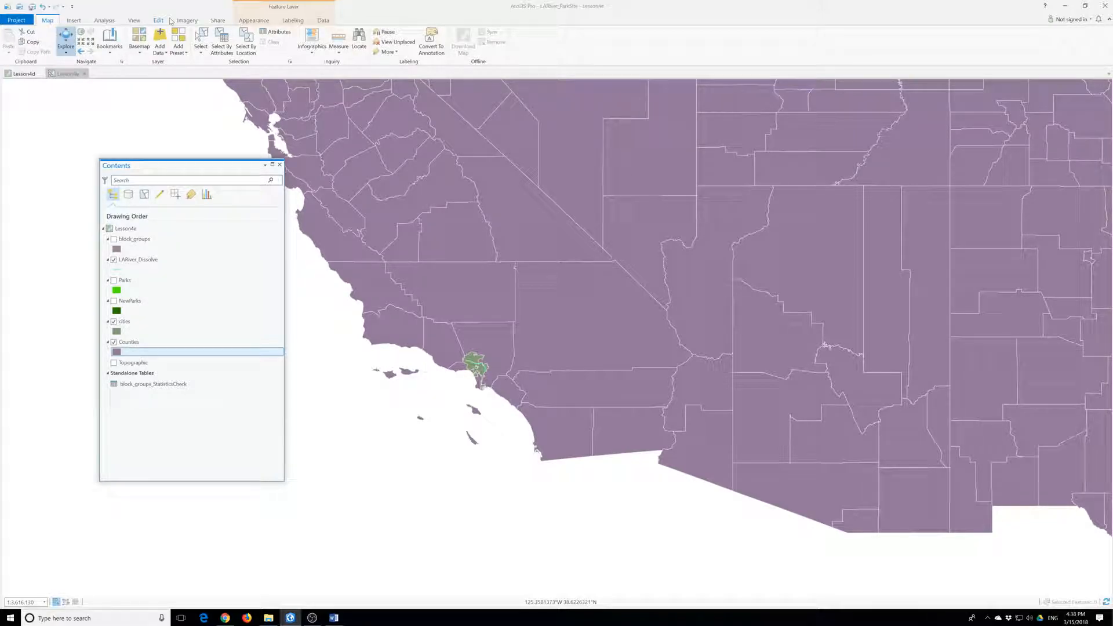
- Open the Catalog pane and expand the project folders down to MapsAndMore and SourceData inside ParkSite
left_click(134, 20)
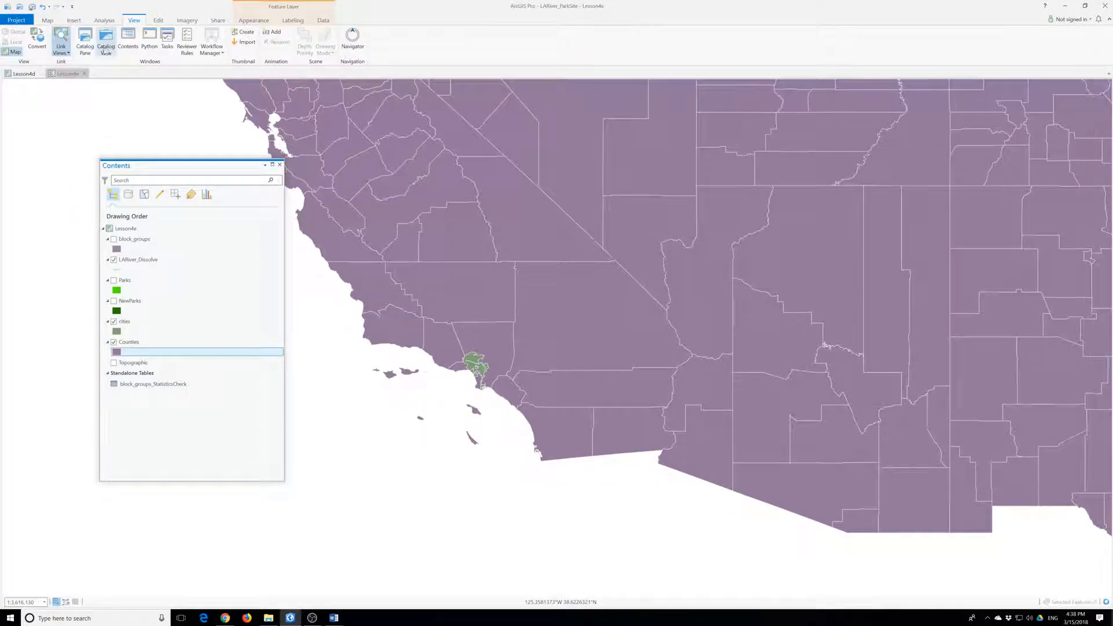
left_click(85, 39)
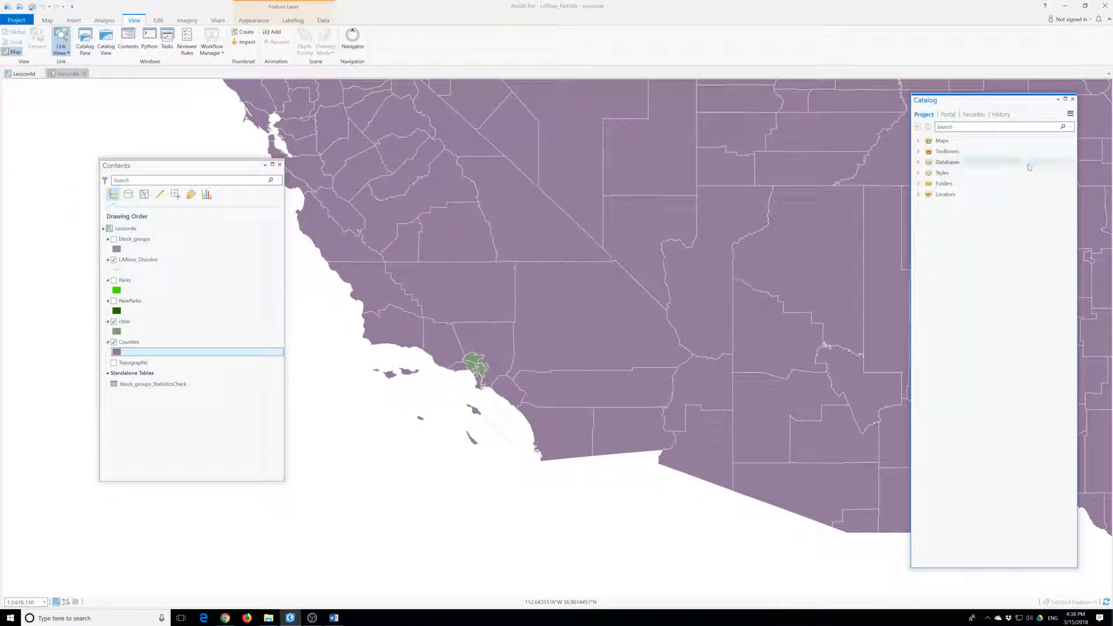
left_click(924, 186)
left_click(918, 184)
left_click(925, 204)
left_click(931, 226)
left_click(939, 237)
left_click(940, 258)
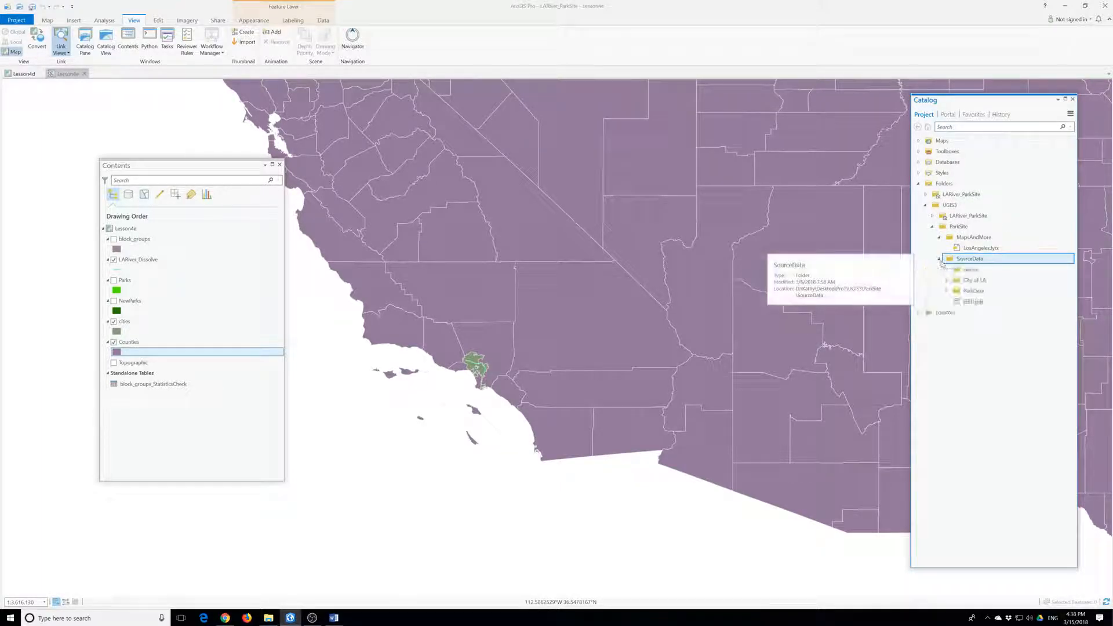
- Expand ESRI.gdb and the ParkData, City of LA and census folders within SourceData
left_click(947, 301)
left_click(946, 290)
left_click(947, 280)
left_click(947, 270)
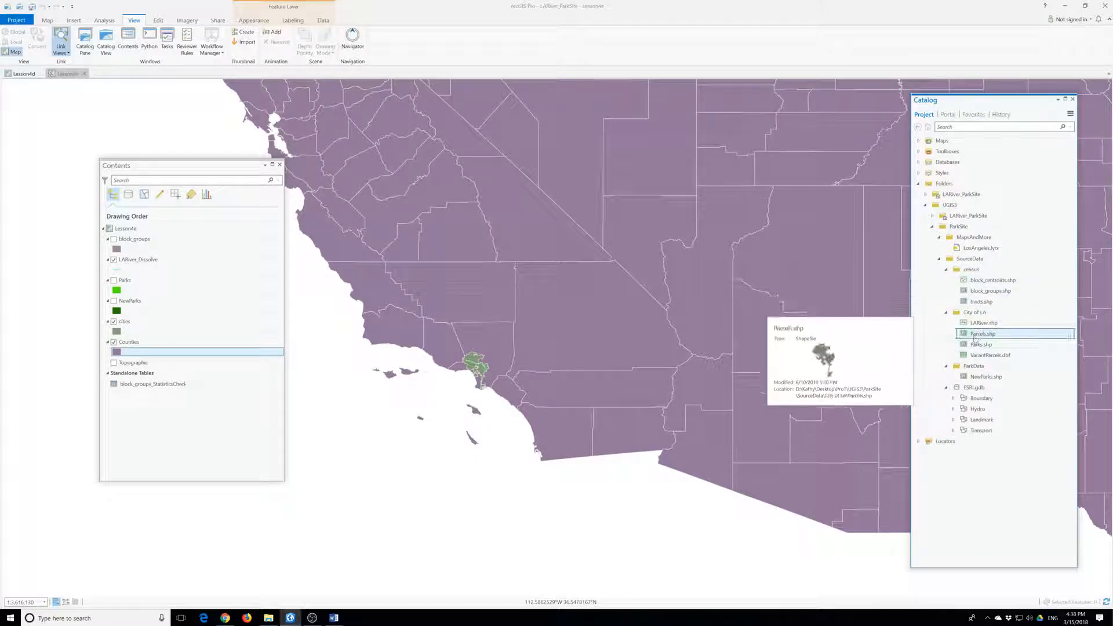
- Add Parcels.shp from the City of LA folder to the map and zoom to that layer
left_click_drag(975, 341, 180, 236)
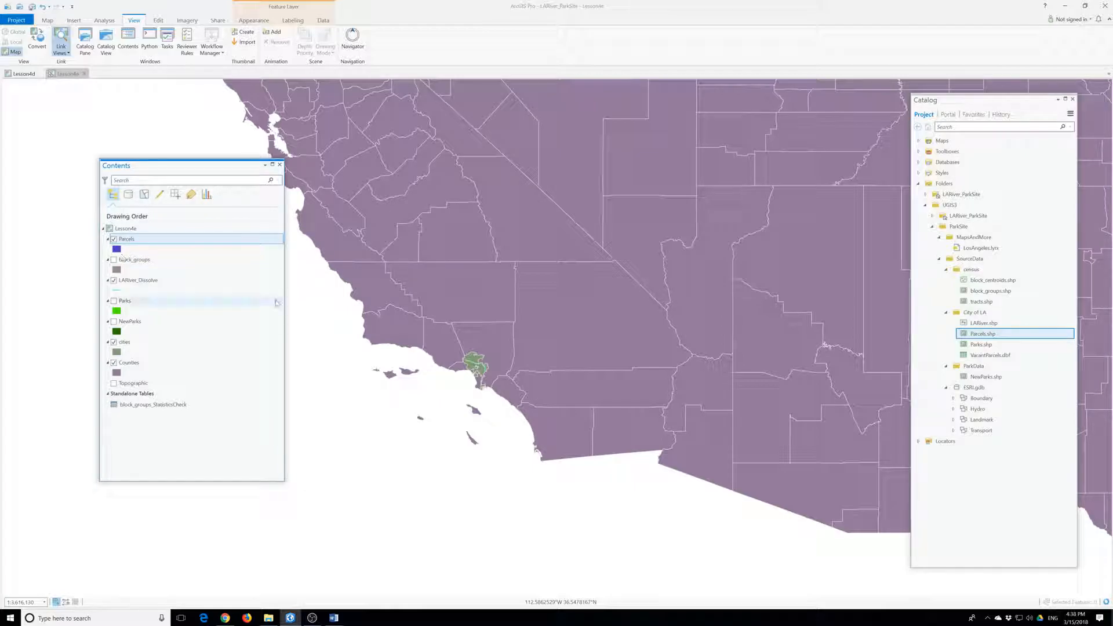
right_click(124, 241)
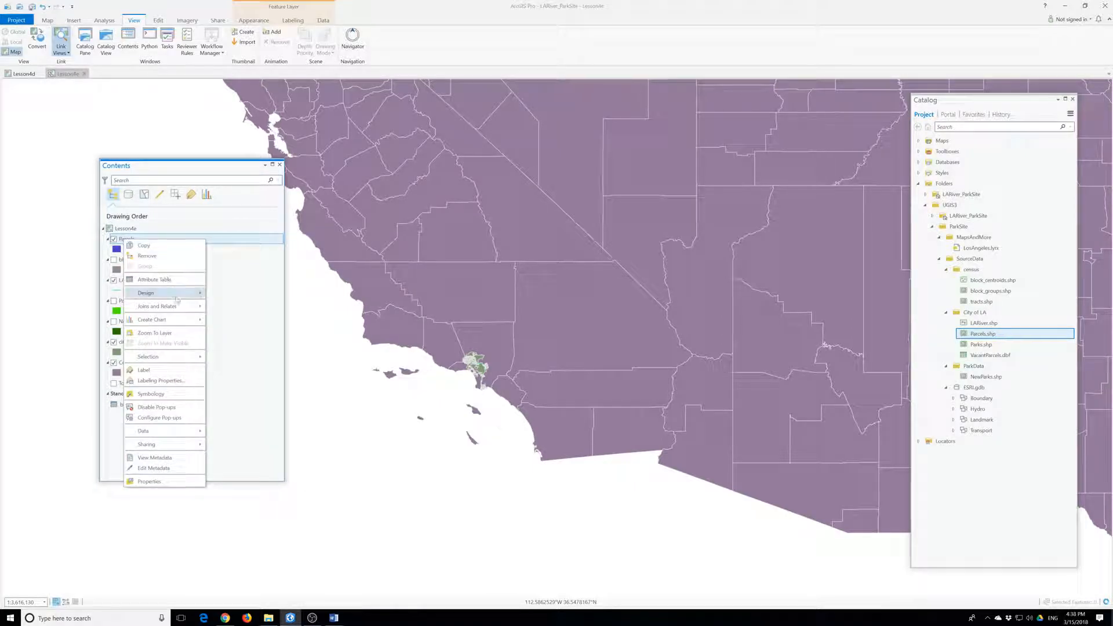
left_click(155, 332)
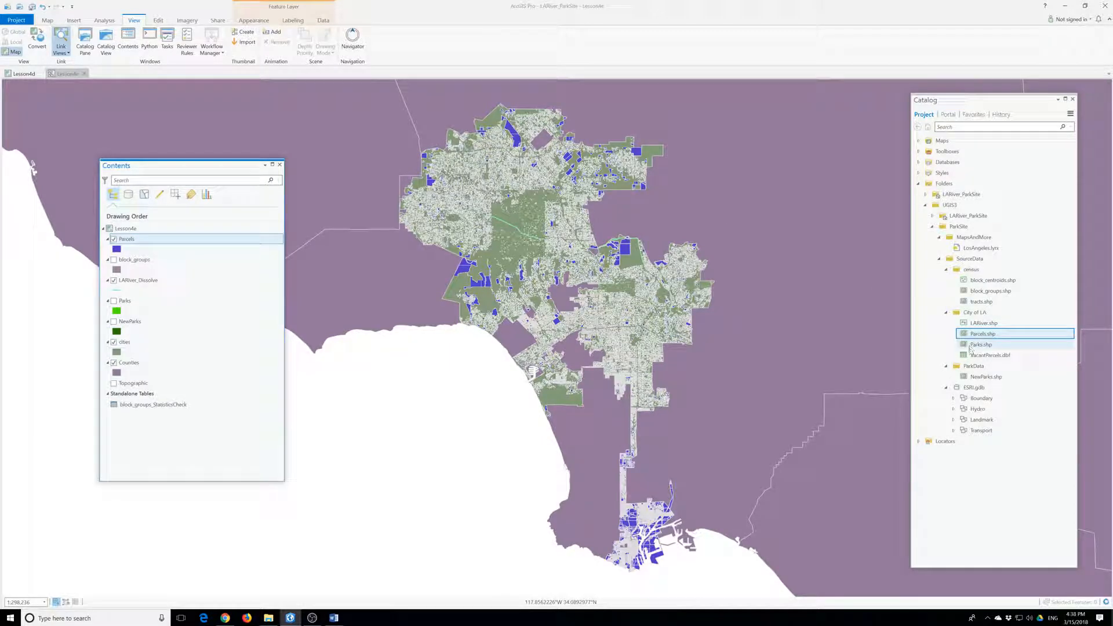
- Add the VacantParcels.dbf table from the City of LA folder to the map and open it
left_click_drag(988, 355, 133, 399)
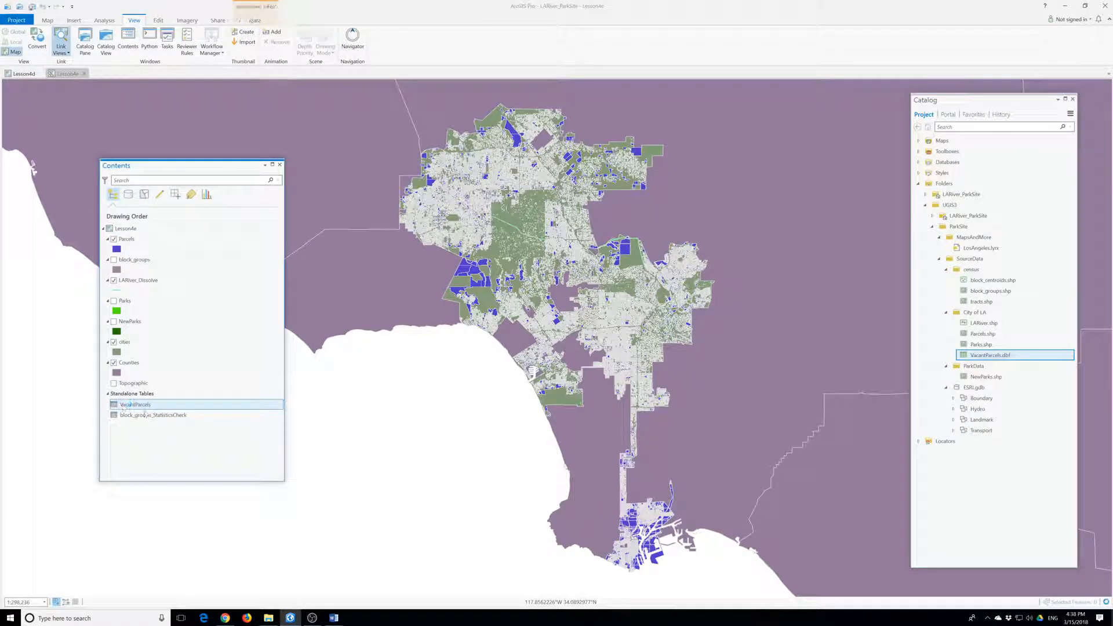
right_click(131, 406)
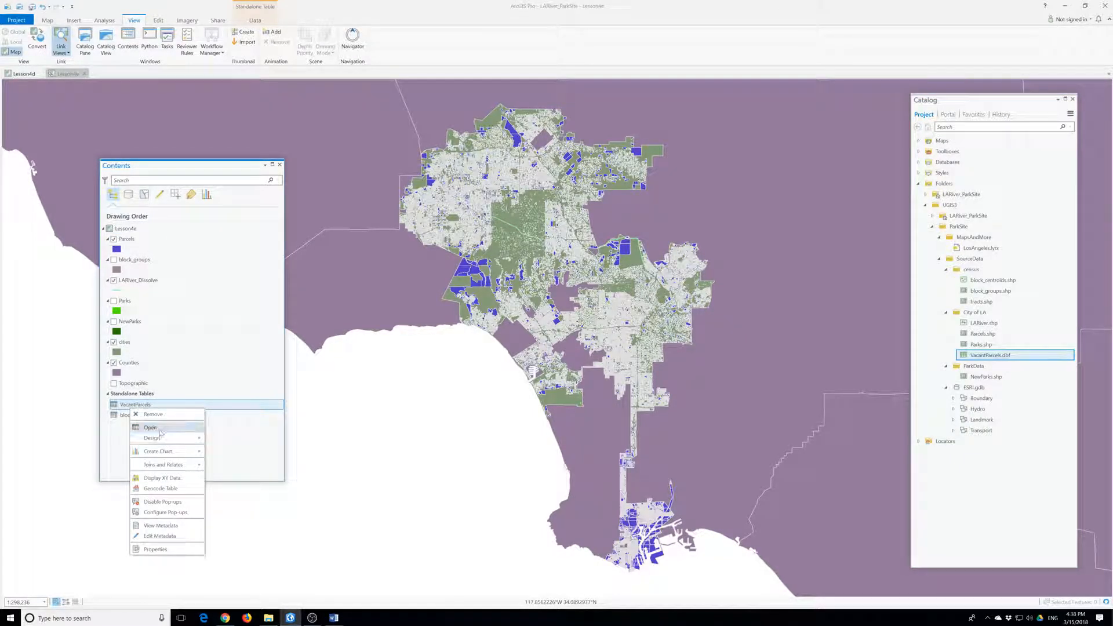
left_click(160, 431)
- Move the Contents pane clear of the table and open the attribute table of the Parcels layer
left_click_drag(170, 166, 299, 106)
right_click(258, 178)
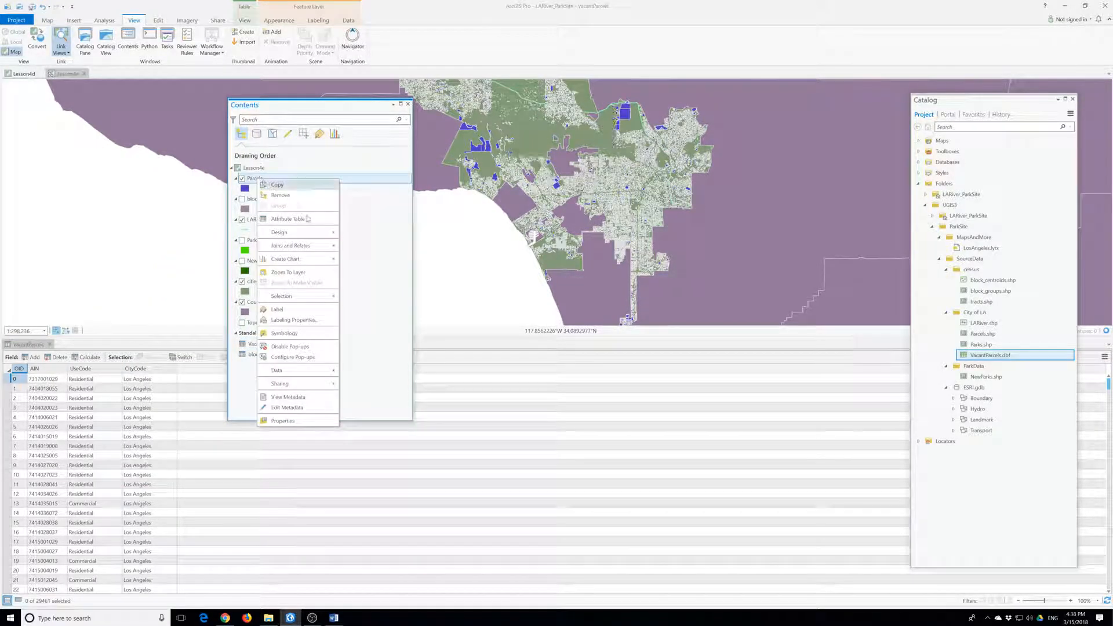
left_click(288, 219)
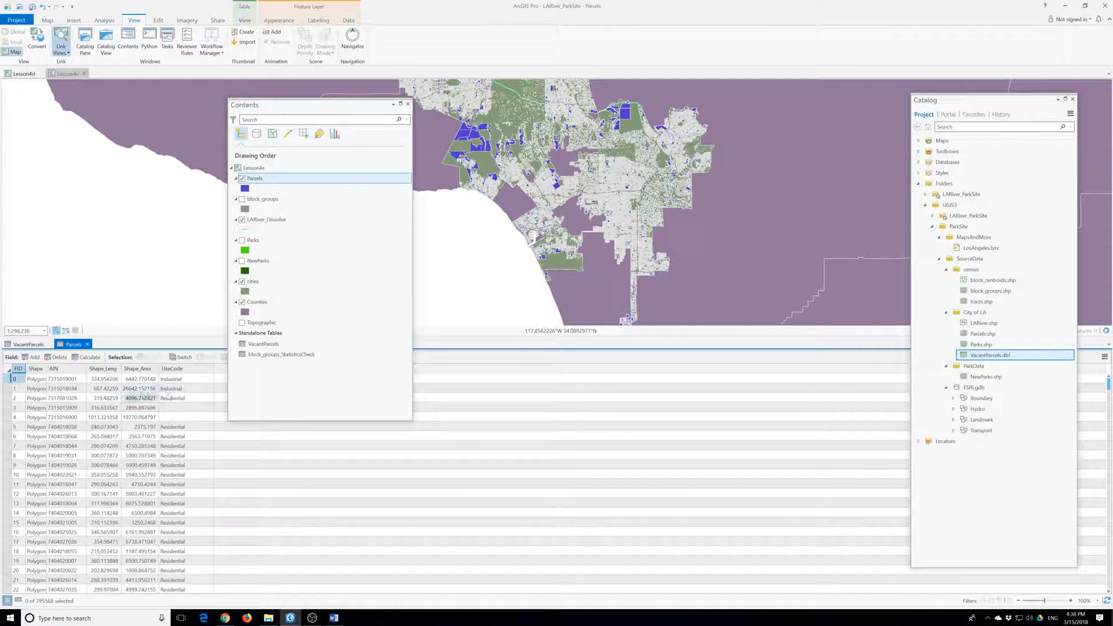
- Compare the fields of the VacantParcels and Parcels tables by switching between them
left_click(24, 346)
left_click(74, 345)
left_click(37, 346)
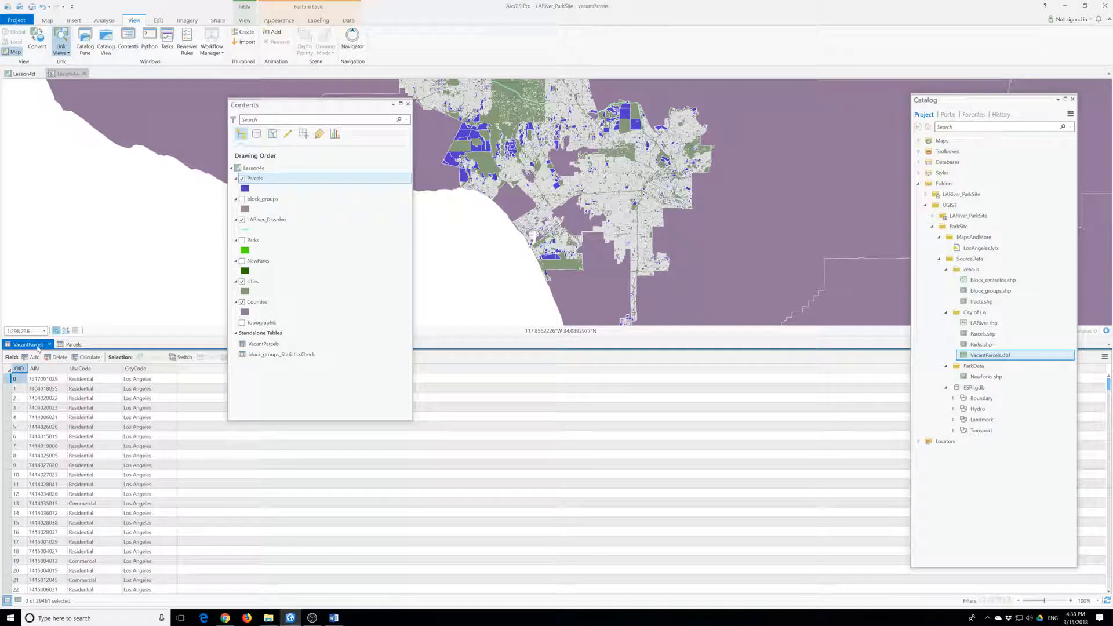
left_click(76, 346)
left_click(32, 347)
left_click(73, 346)
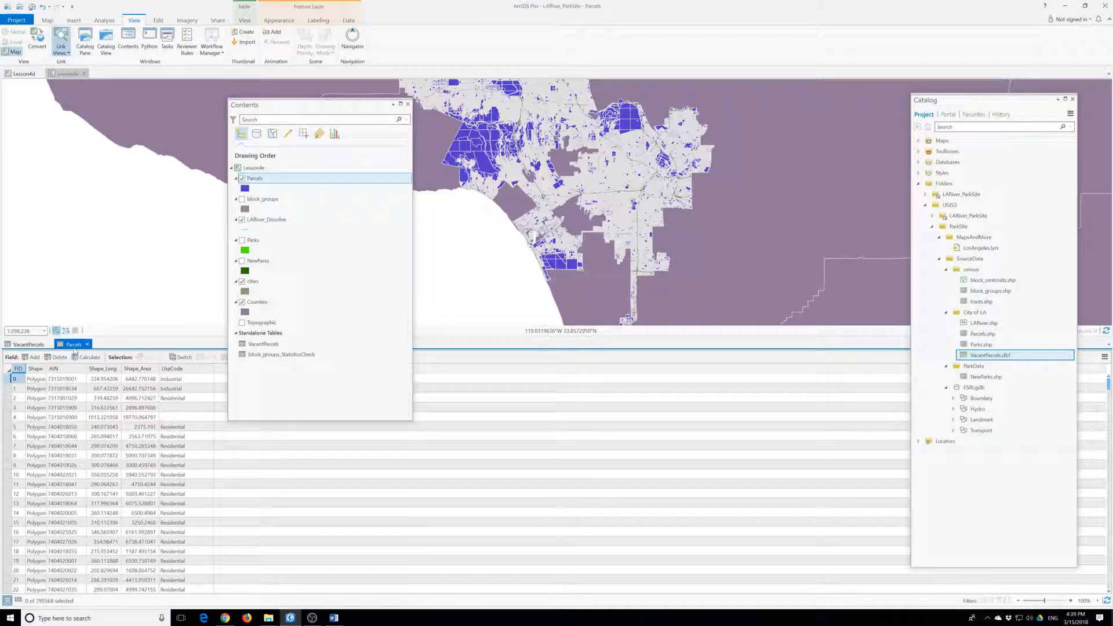
- Dock the Parcels and VacantParcels tables side by side and move the Contents pane up out of their way
left_click_drag(75, 350, 324, 439)
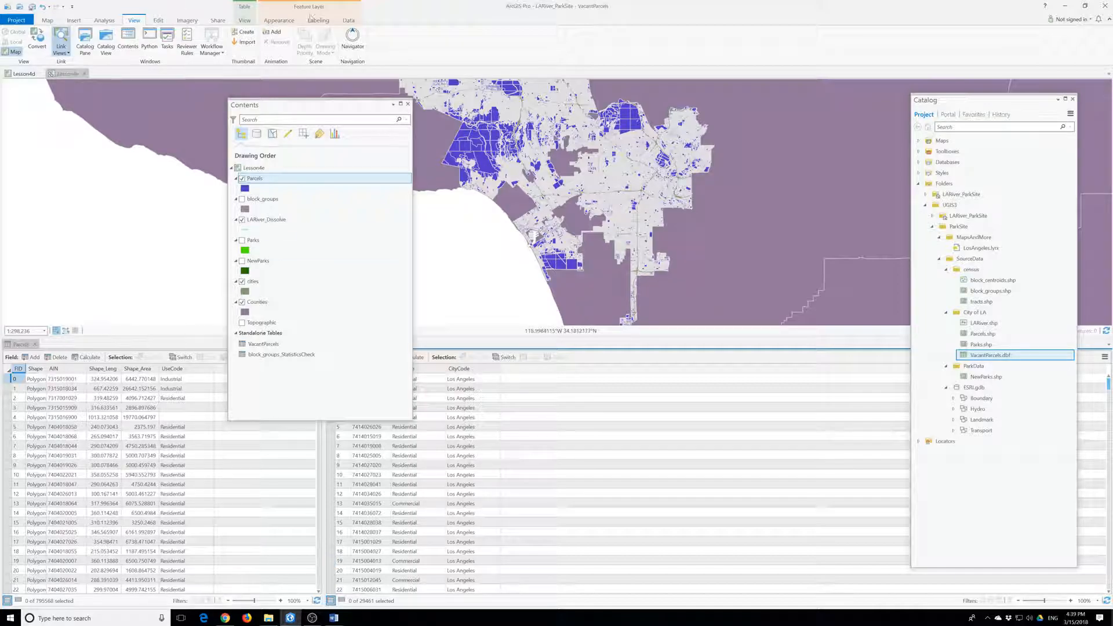
left_click_drag(306, 105, 464, 18)
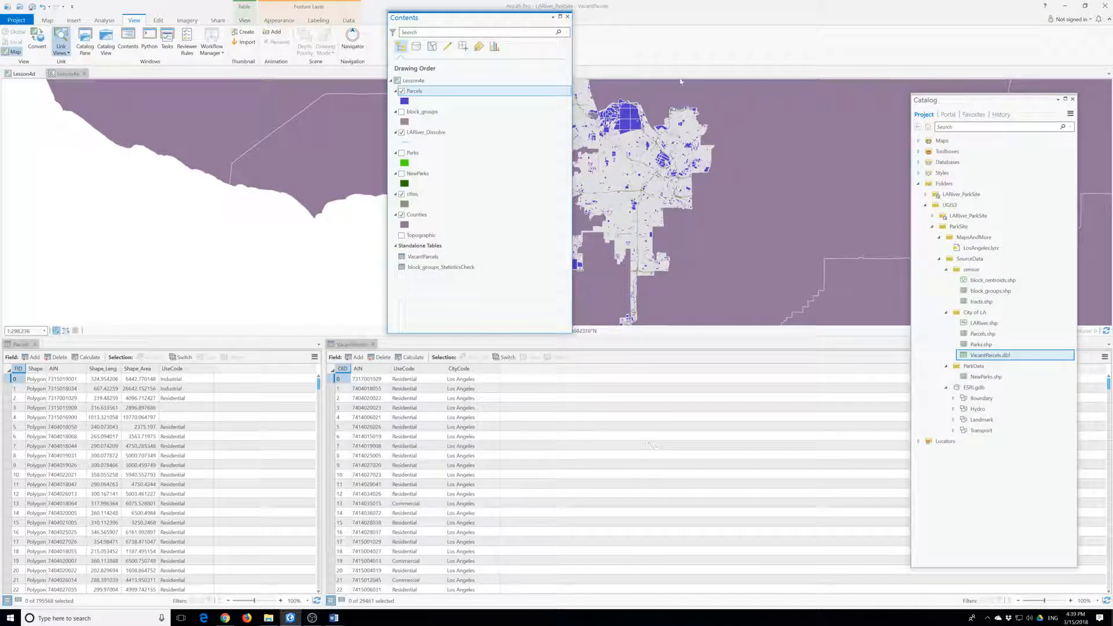
left_click(346, 346)
- Join the VacantParcels table to the Parcels layer with Add Join, using AIN as both join fields and keeping all target features
right_click(417, 93)
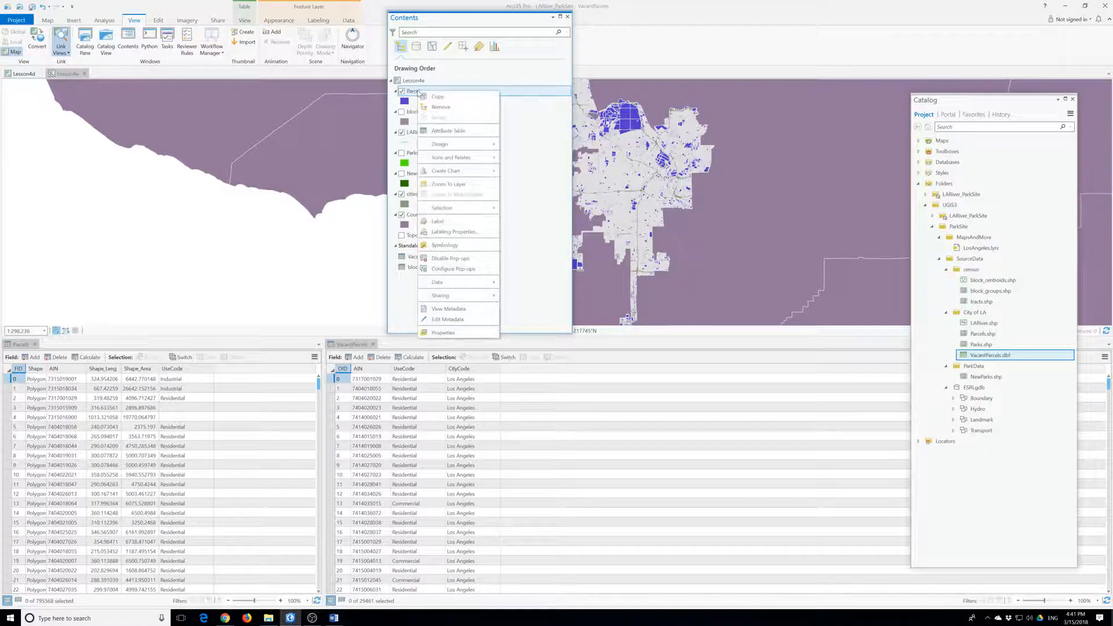
mouse_move(462, 162)
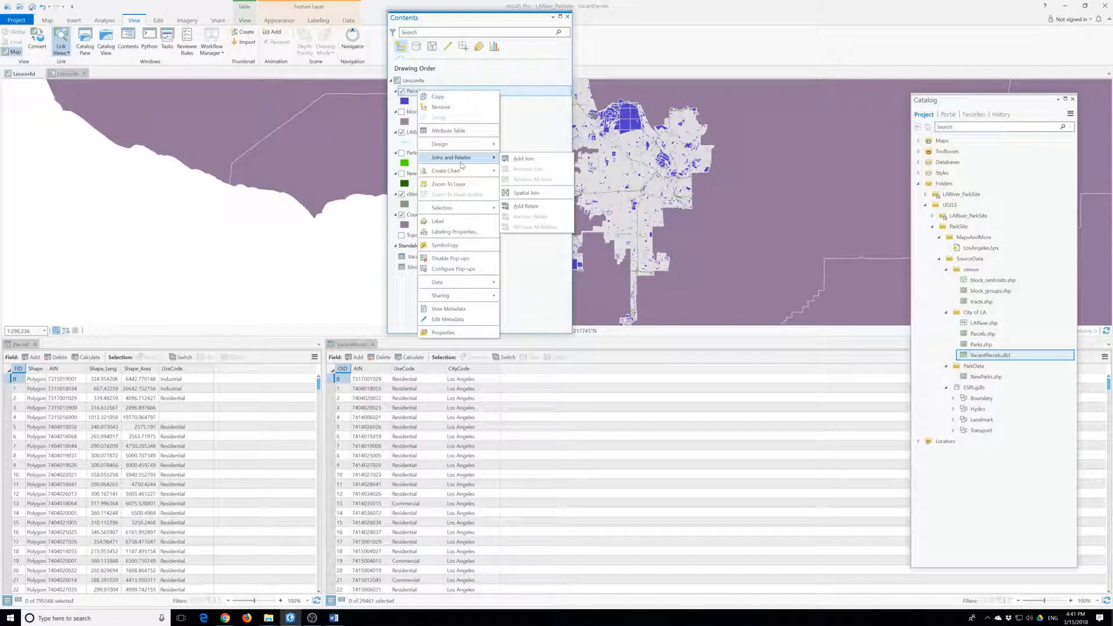
left_click(522, 158)
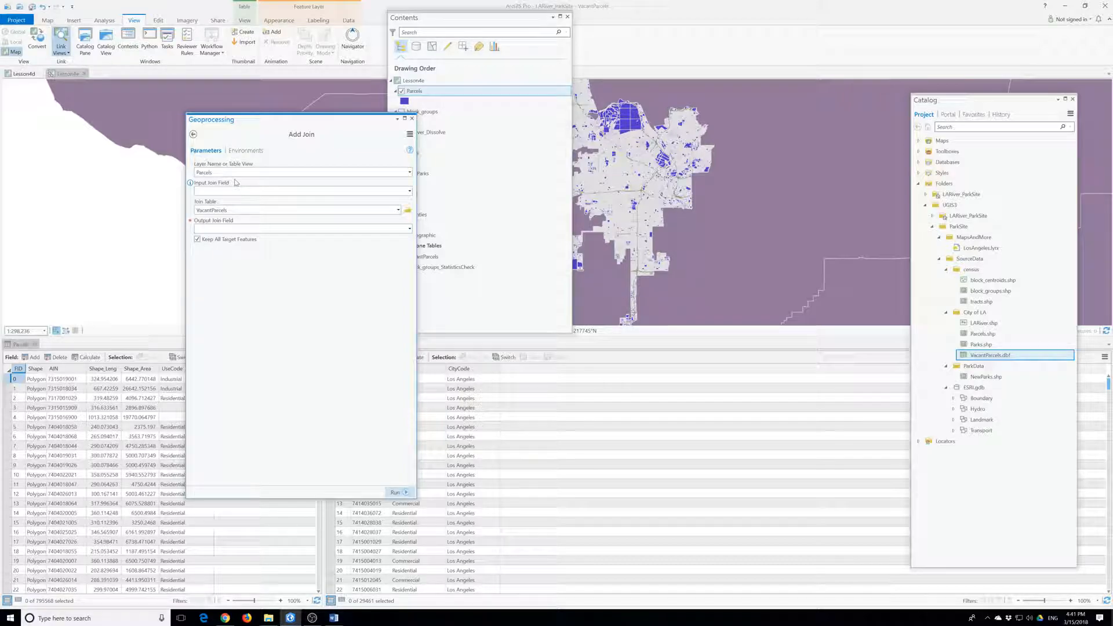
left_click(410, 191)
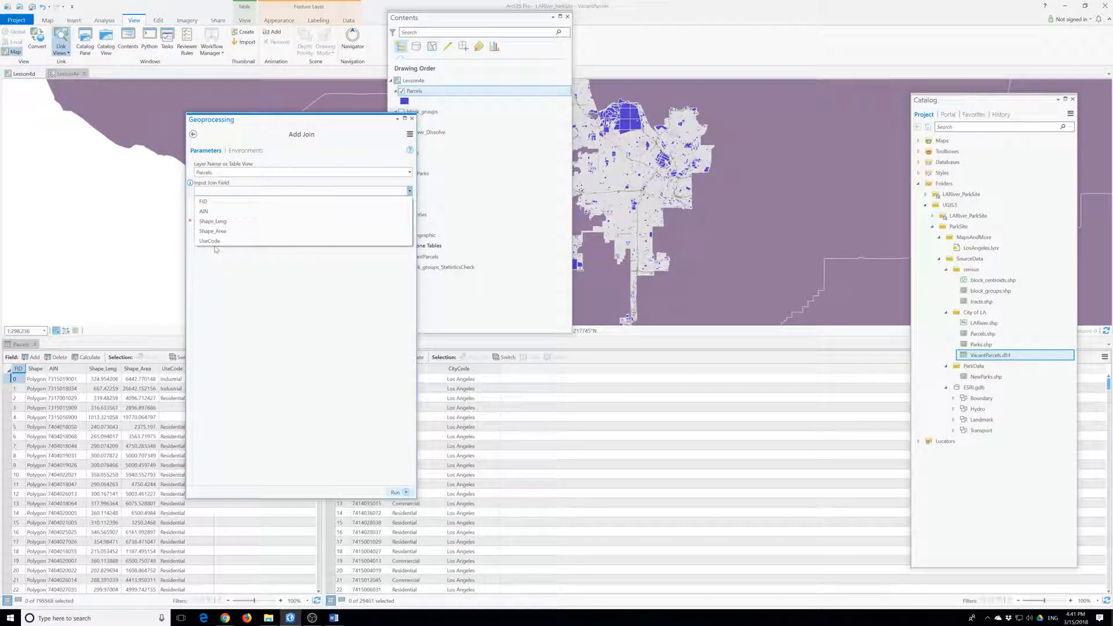
left_click(205, 211)
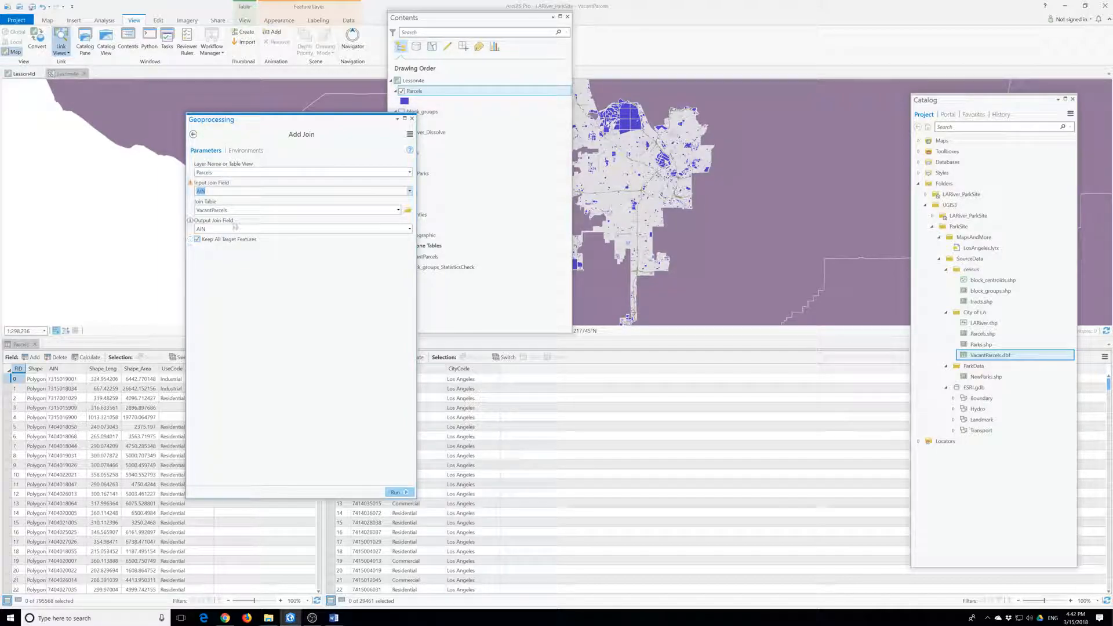
left_click(396, 492)
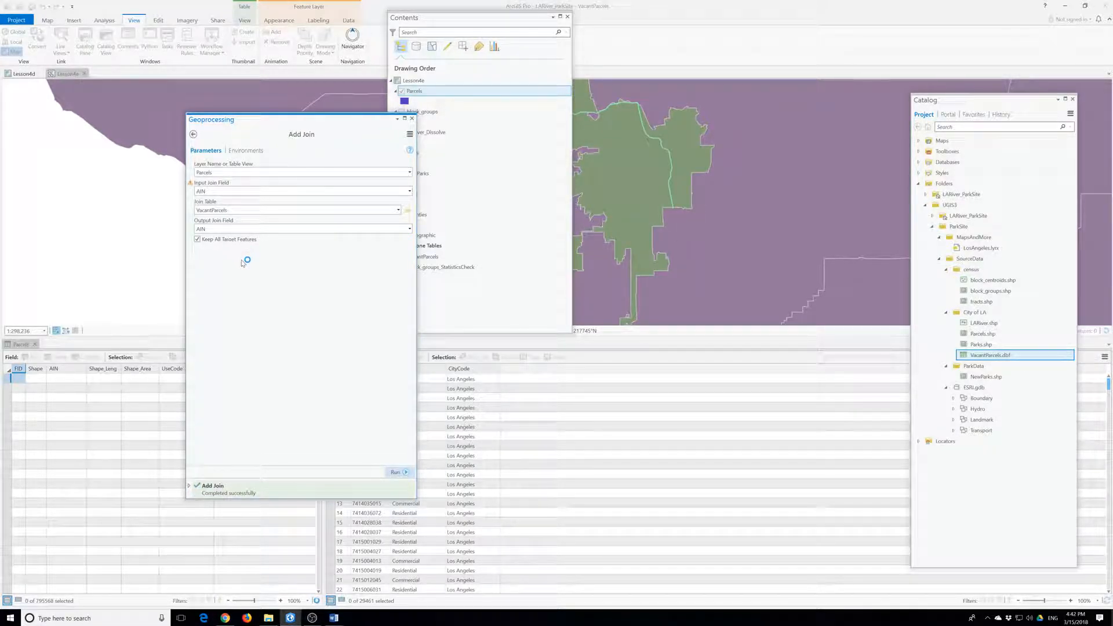
- Run Add Join again on the AIN fields with Keep All Target Features turned off
left_click(197, 239)
left_click(394, 473)
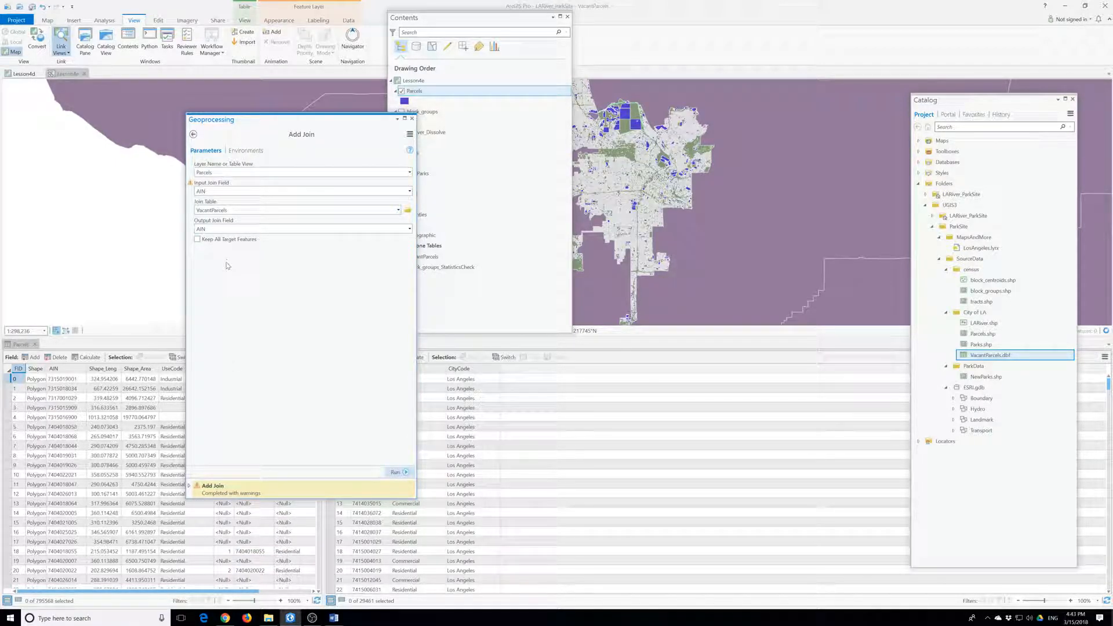
- Run the configured Add Join, close the tool, and widen the Parcels table to show all its joined fields
left_click(394, 473)
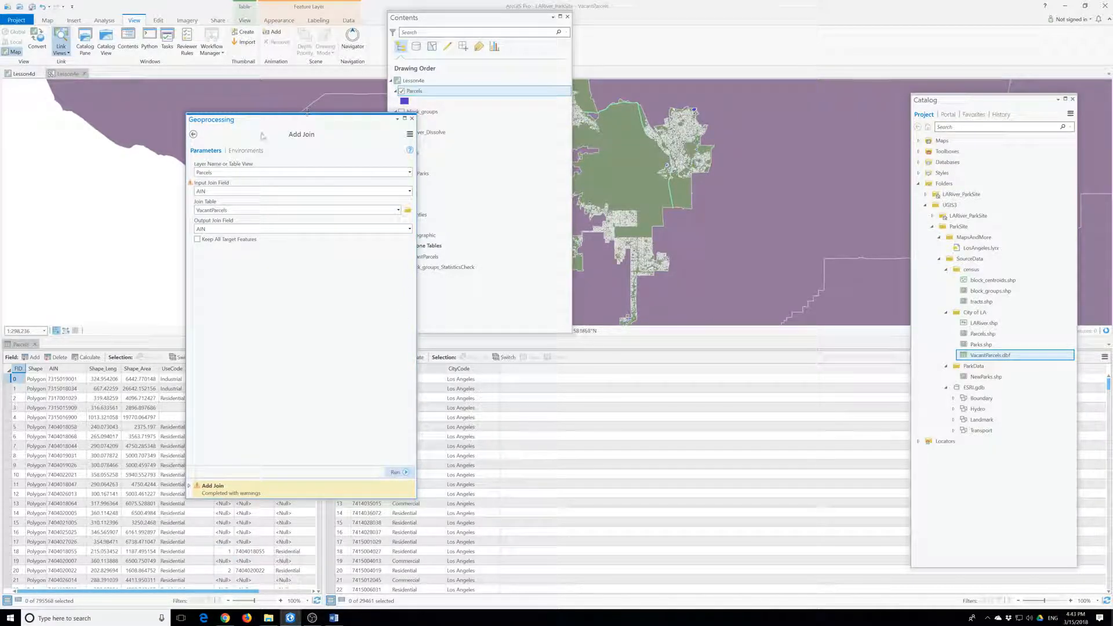
left_click(411, 118)
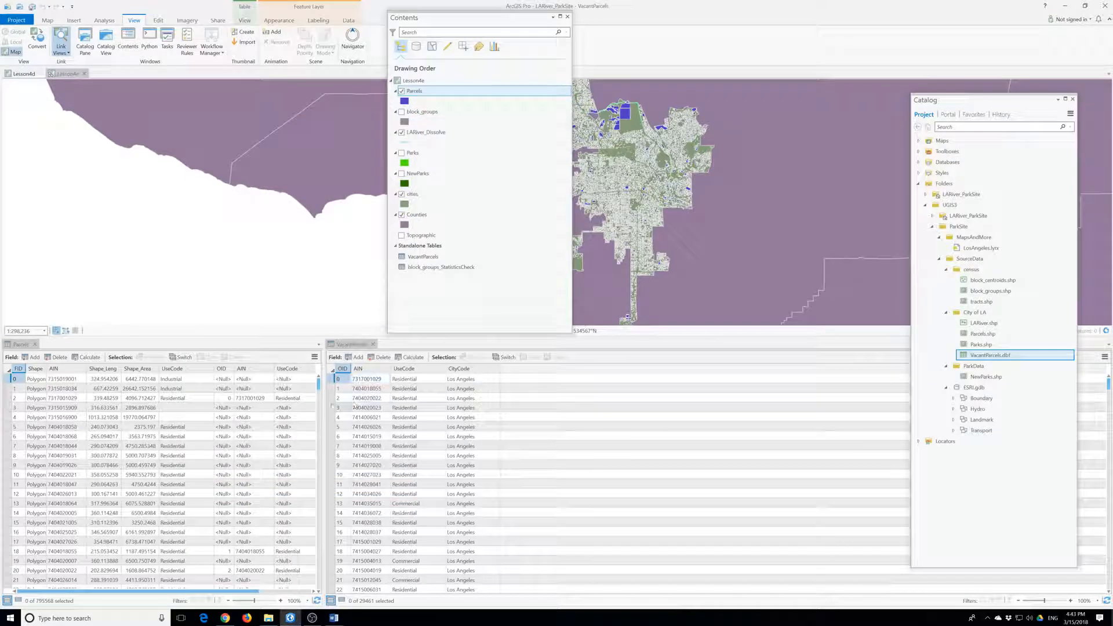
left_click_drag(324, 404, 478, 403)
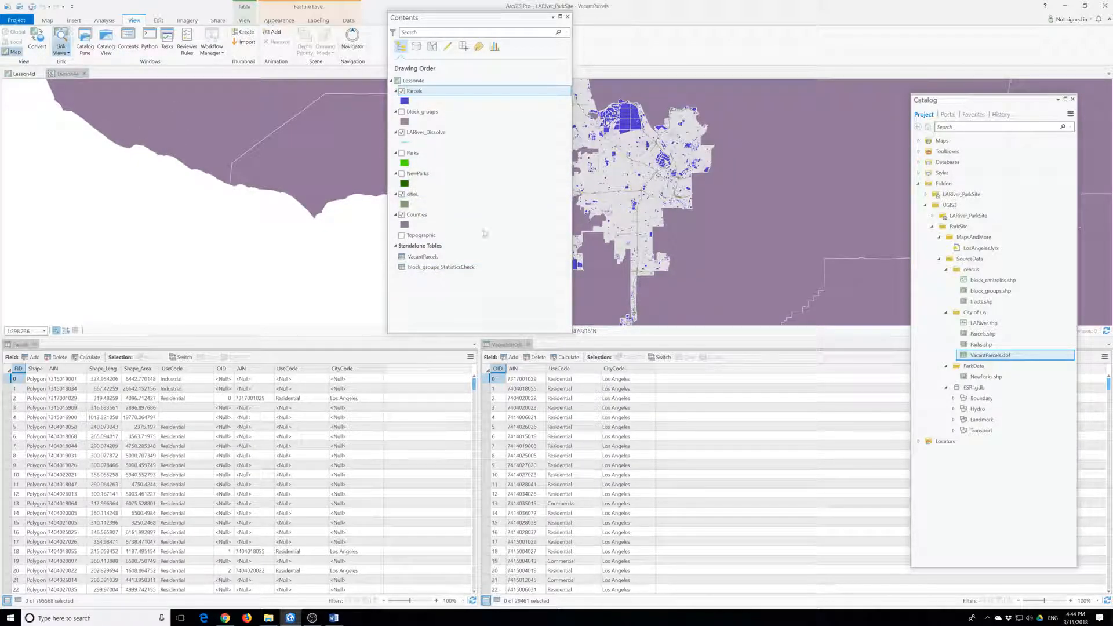
- Start the Copy Features tool with the joined Parcels layer as the input features
left_click(107, 21)
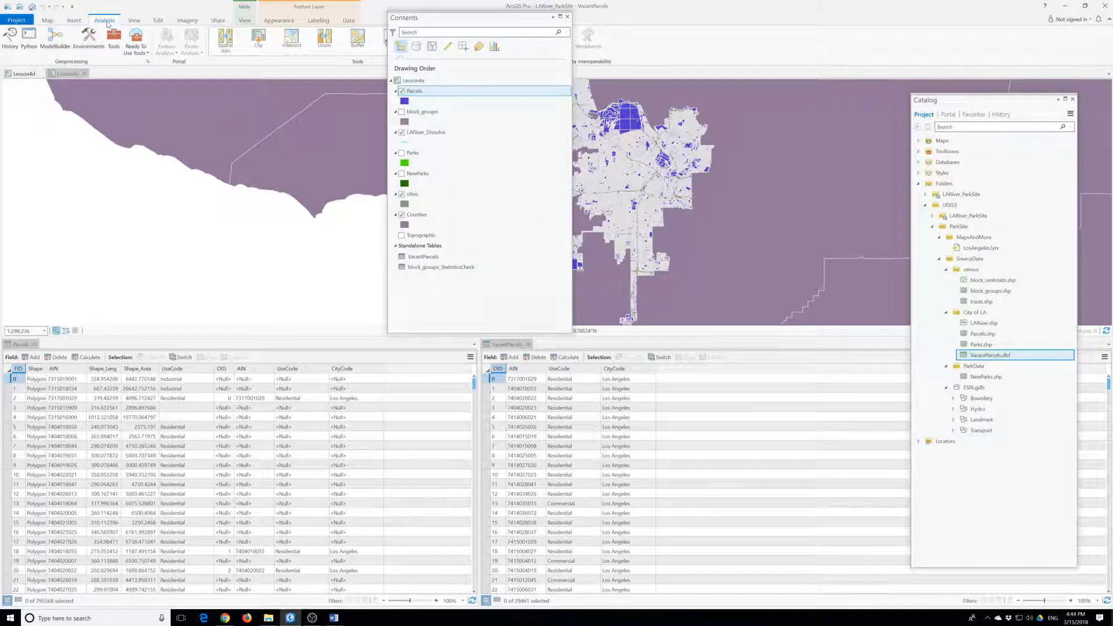
left_click(114, 38)
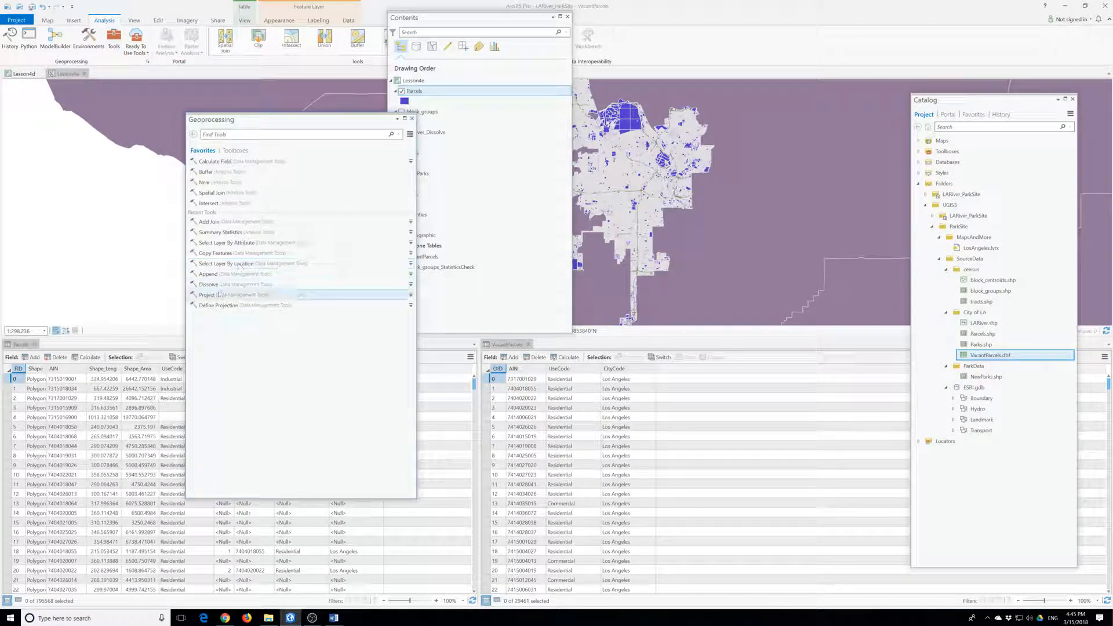
left_click(215, 253)
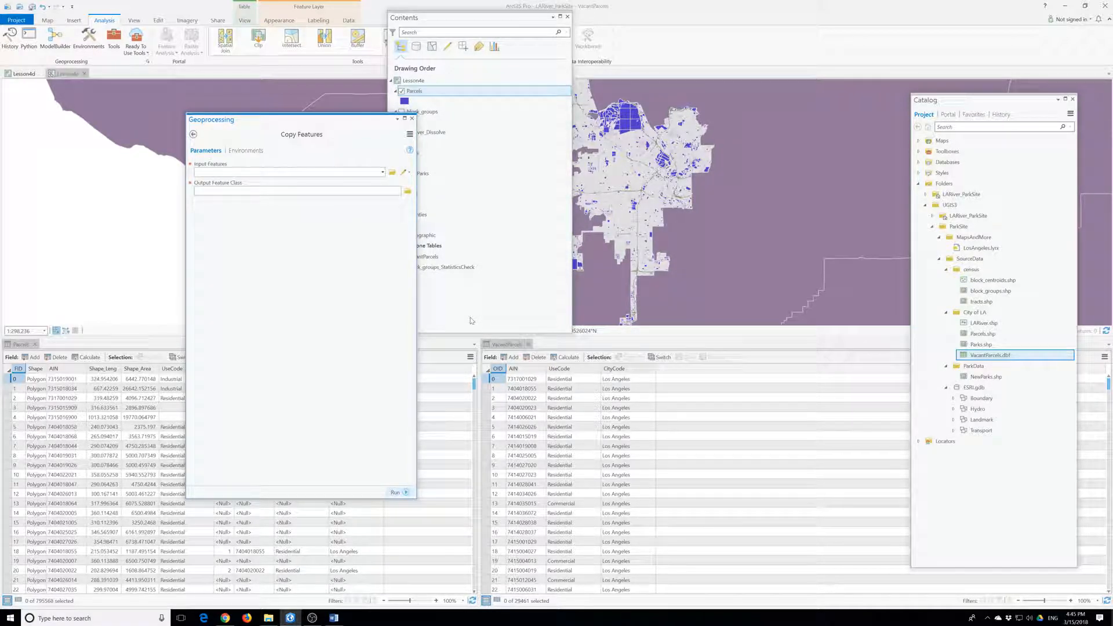
left_click(383, 172)
left_click(235, 224)
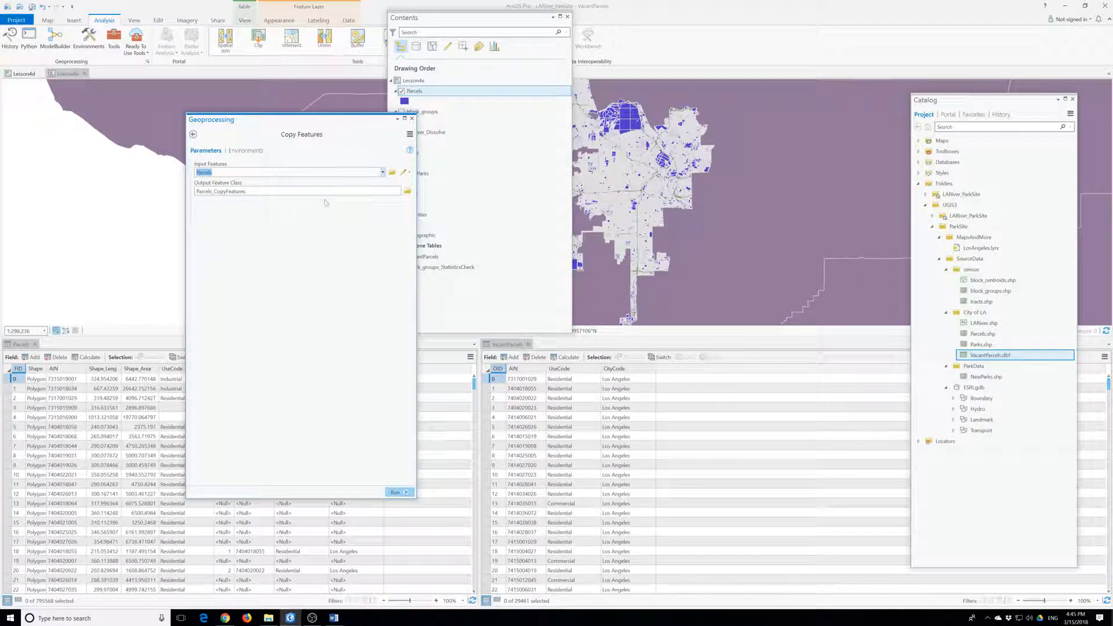
- Name the Copy Features output VacantParcelsJoin in LARiver_ParkSite.gdb, run the tool, and close its pane
left_click(269, 191)
key("BackSpace")
key("BackSpace")
key("BackSpace")
key("BackSpace")
key("BackSpace")
key("BackSpace")
key("BackSpace")
key("BackSpace")
key("BackSpace")
key("BackSpace")
key("BackSpace")
key("BackSpace")
key("BackSpace")
key("BackSpace")
key("BackSpace")
key("BackSpace")
key("BackSpace")
type("V")
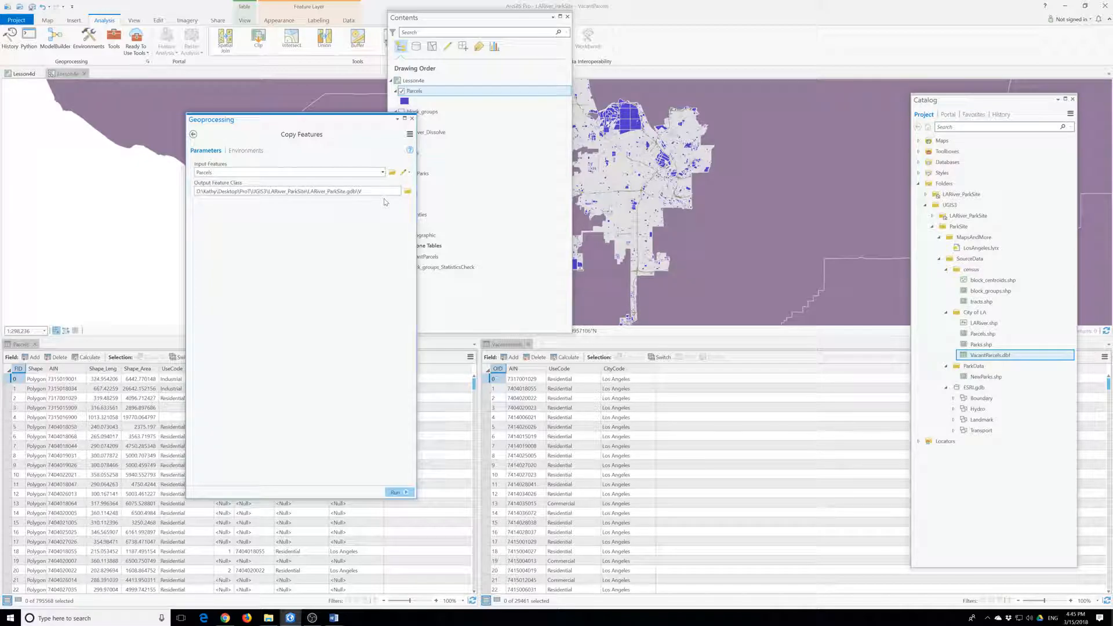
type("acantParcelsJoin")
key("Return")
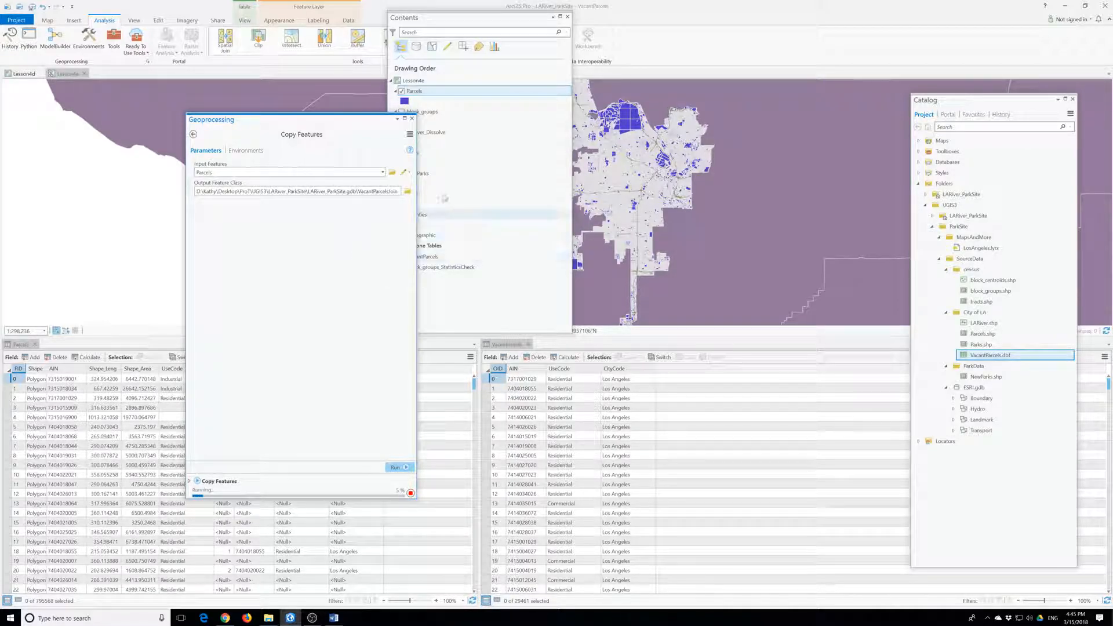
left_click_drag(313, 120, 197, 116)
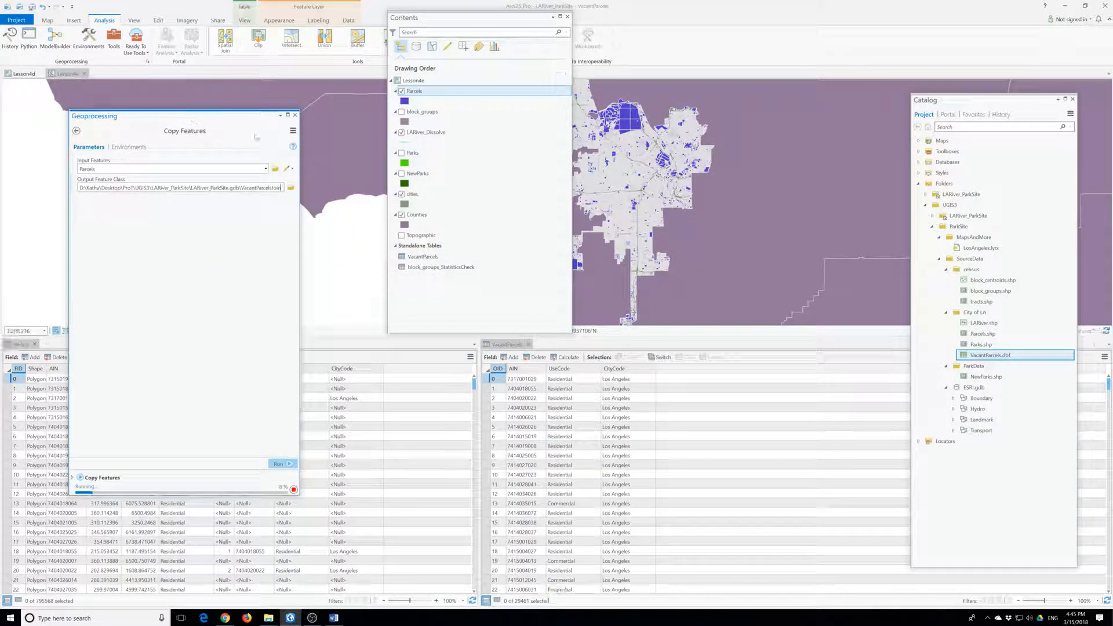
left_click(295, 115)
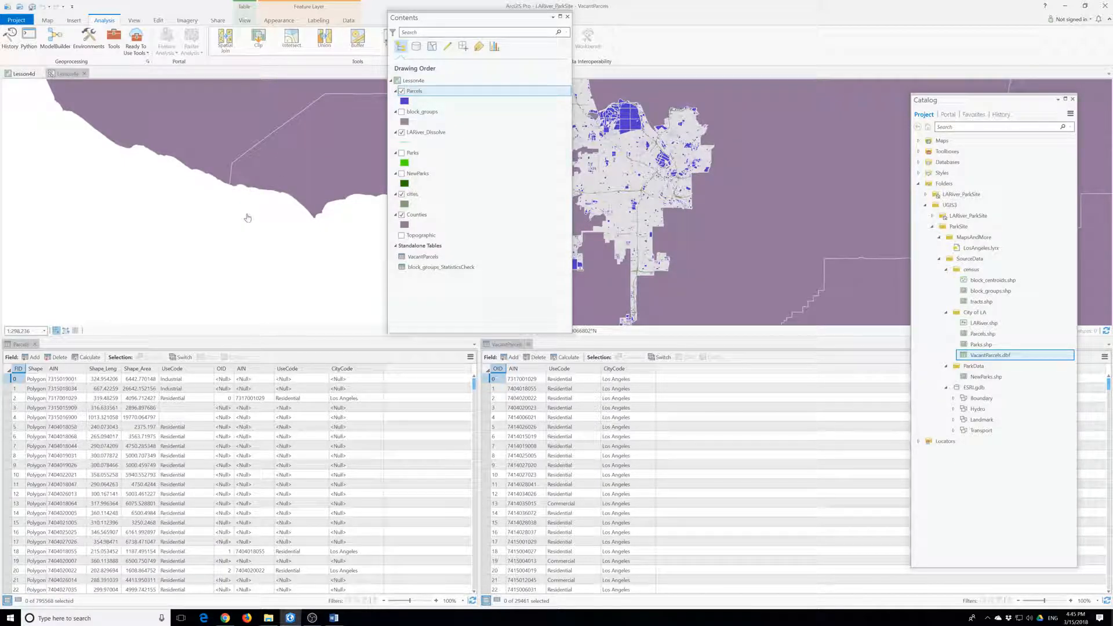
- Remove the Parcels layer and the VacantParcels standalone table from the map, closing the open VacantParcels table view
right_click(417, 95)
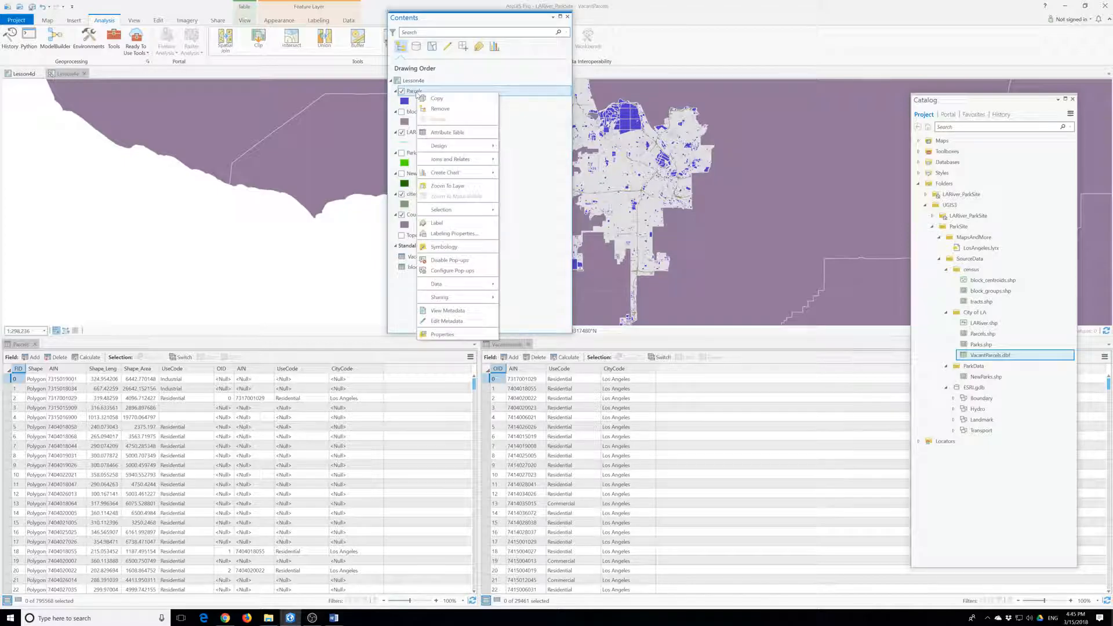
left_click(446, 109)
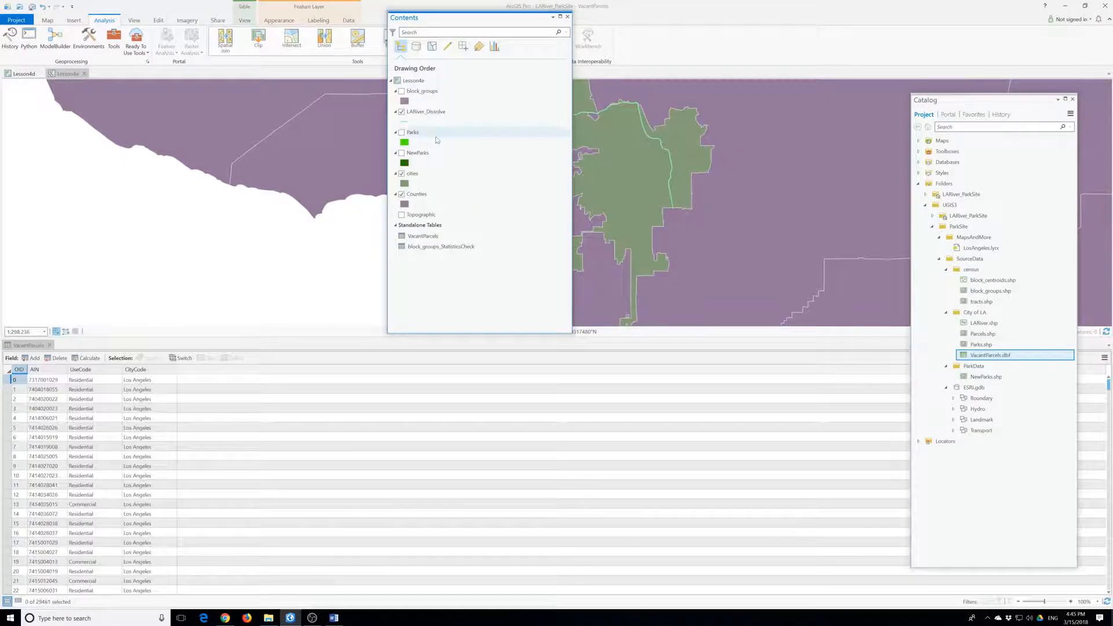
right_click(419, 94)
left_click(412, 94)
left_click(50, 345)
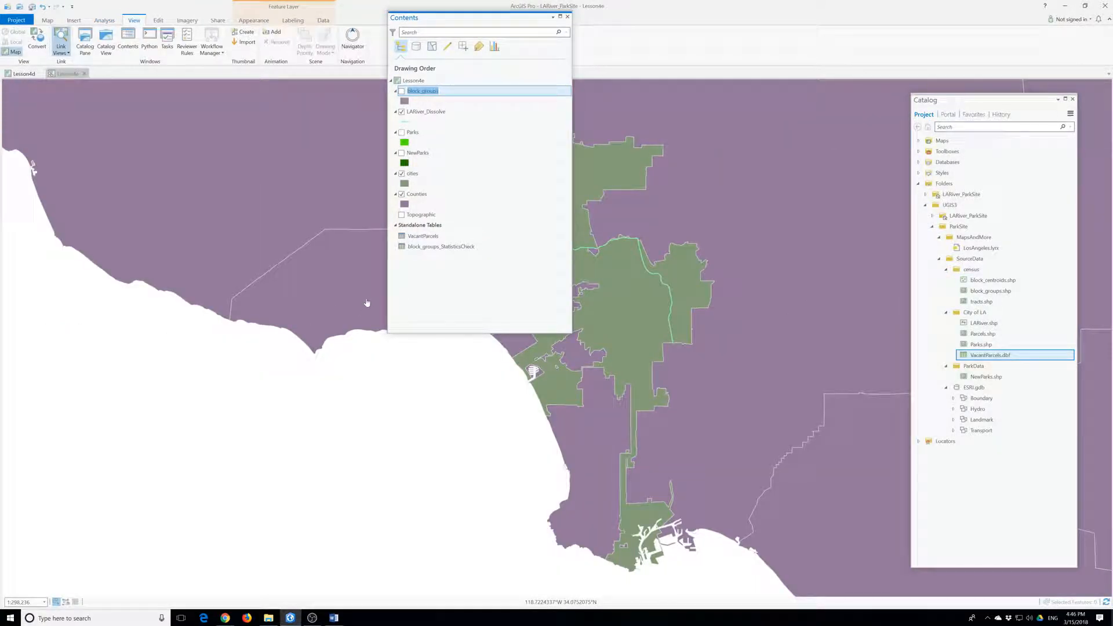
right_click(434, 237)
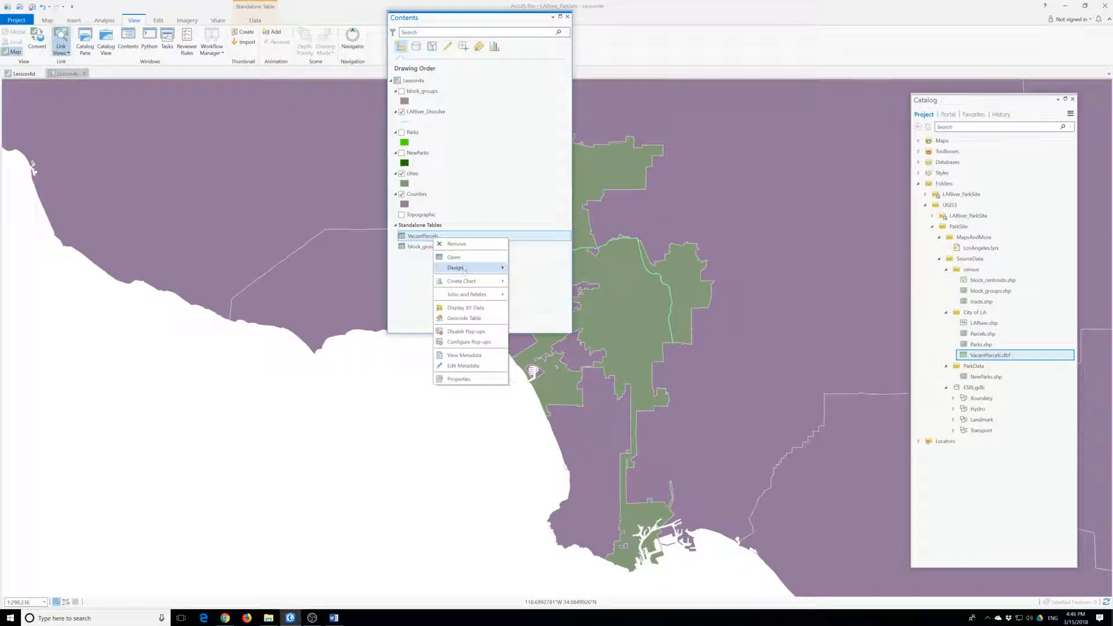
left_click(463, 248)
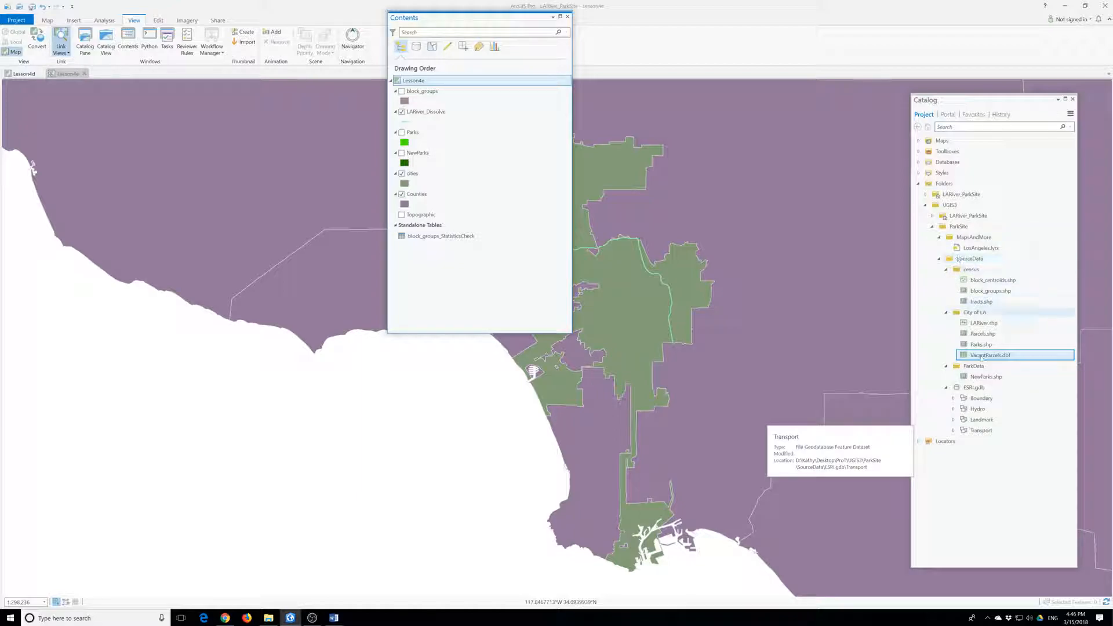
- Refresh the LARiver_ParkSite.gdb geodatabase and add VacantParcelsJoin to the map above block_groups
left_click(918, 161)
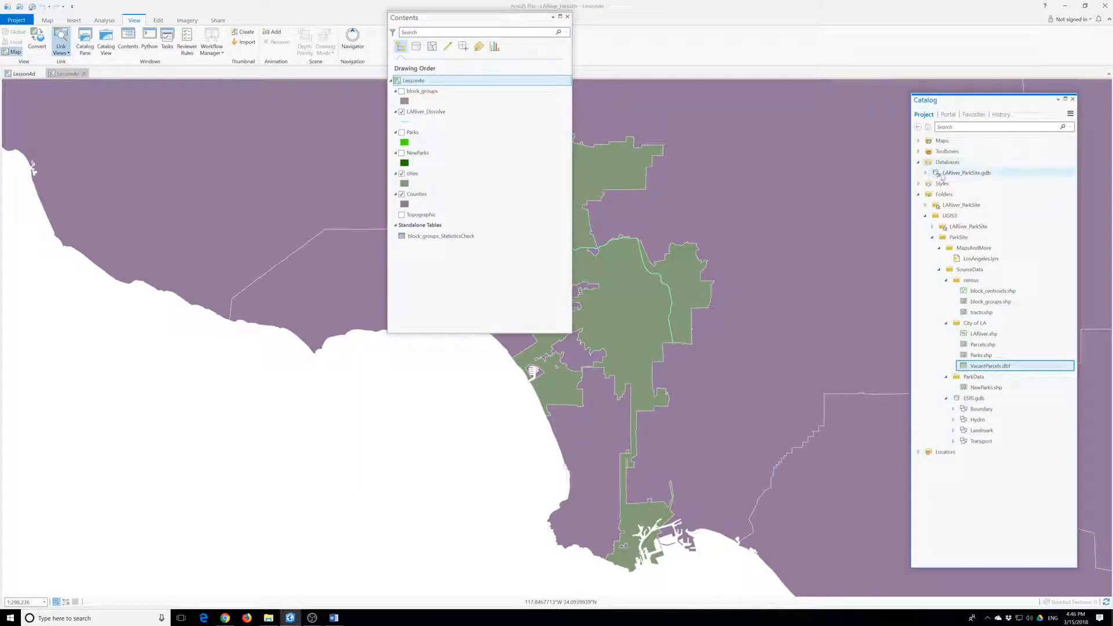
double_click(942, 174)
right_click(939, 173)
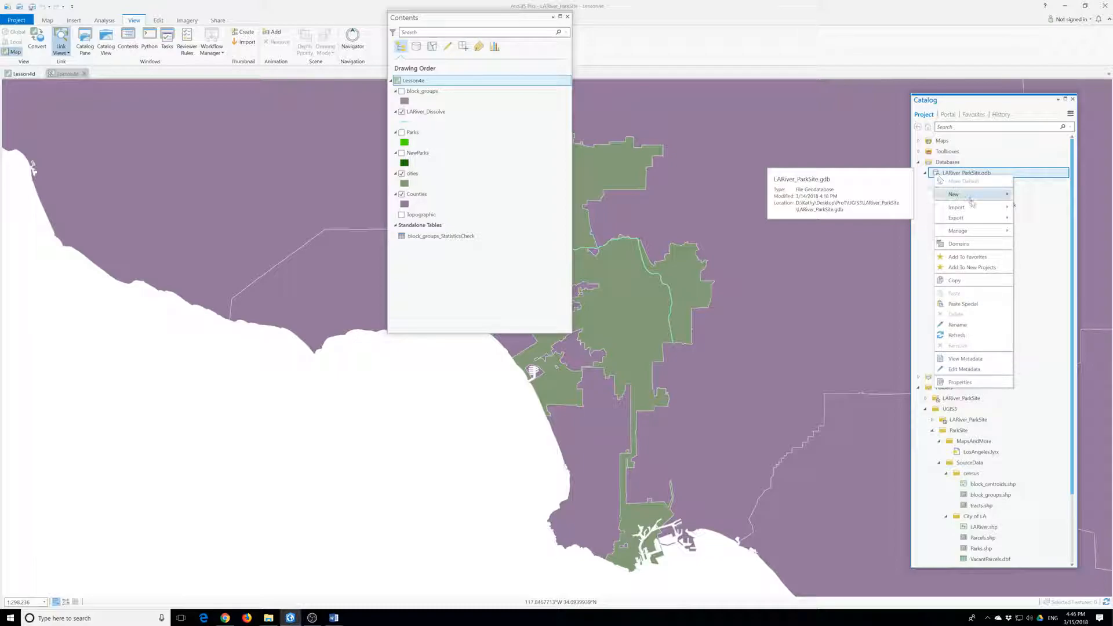
left_click(962, 336)
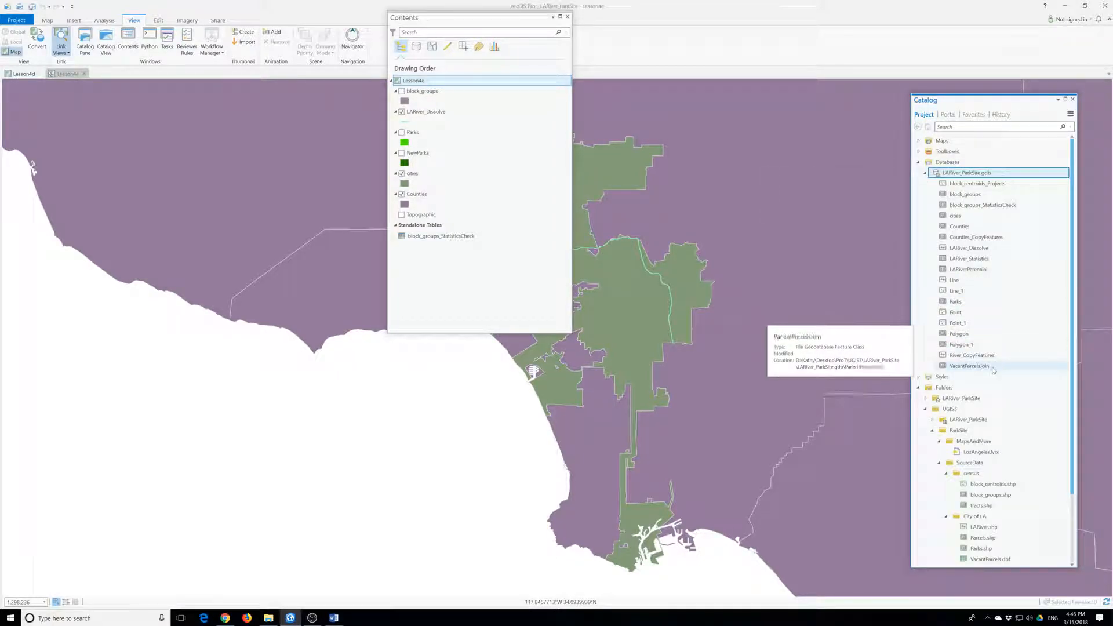
left_click_drag(965, 372, 403, 89)
- Try to open the attribute table of the VacantParcelsJoin layer
right_click(416, 91)
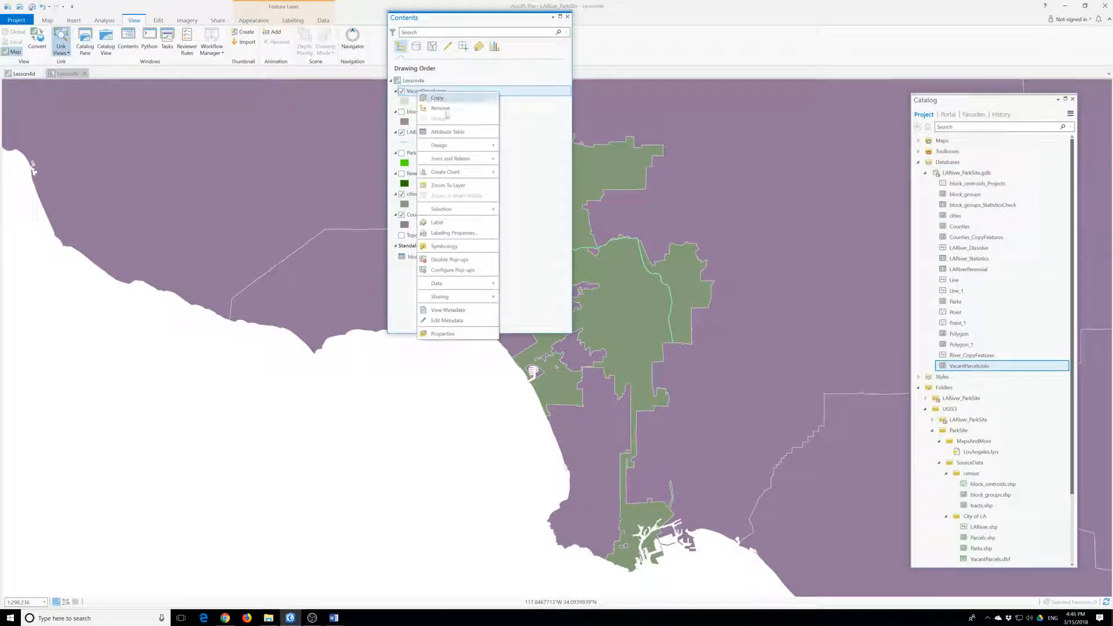
left_click(453, 132)
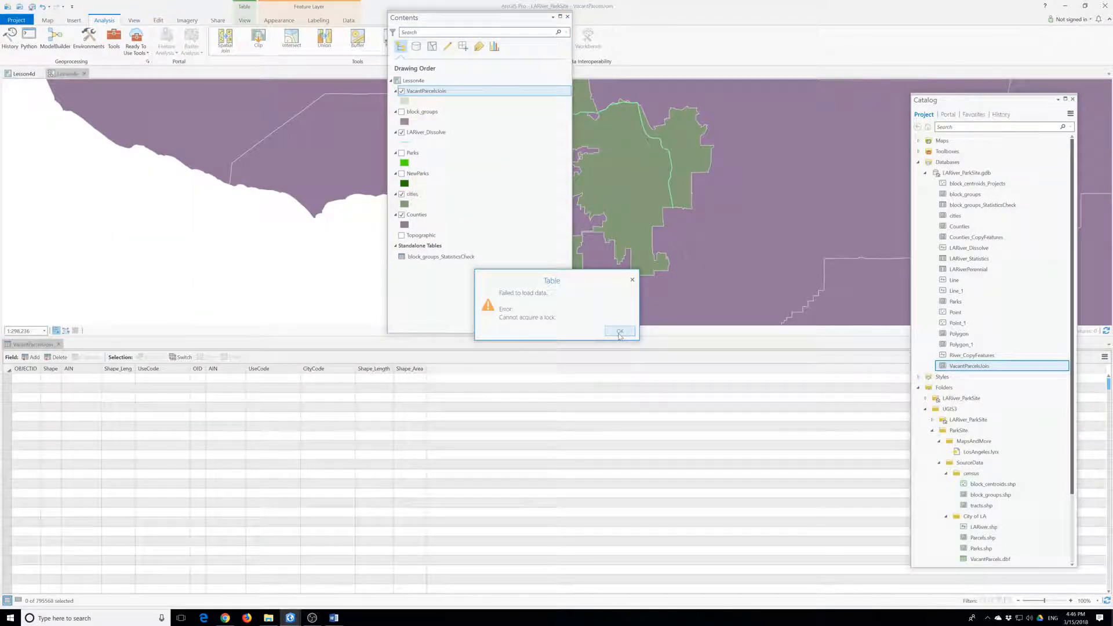
left_click(619, 332)
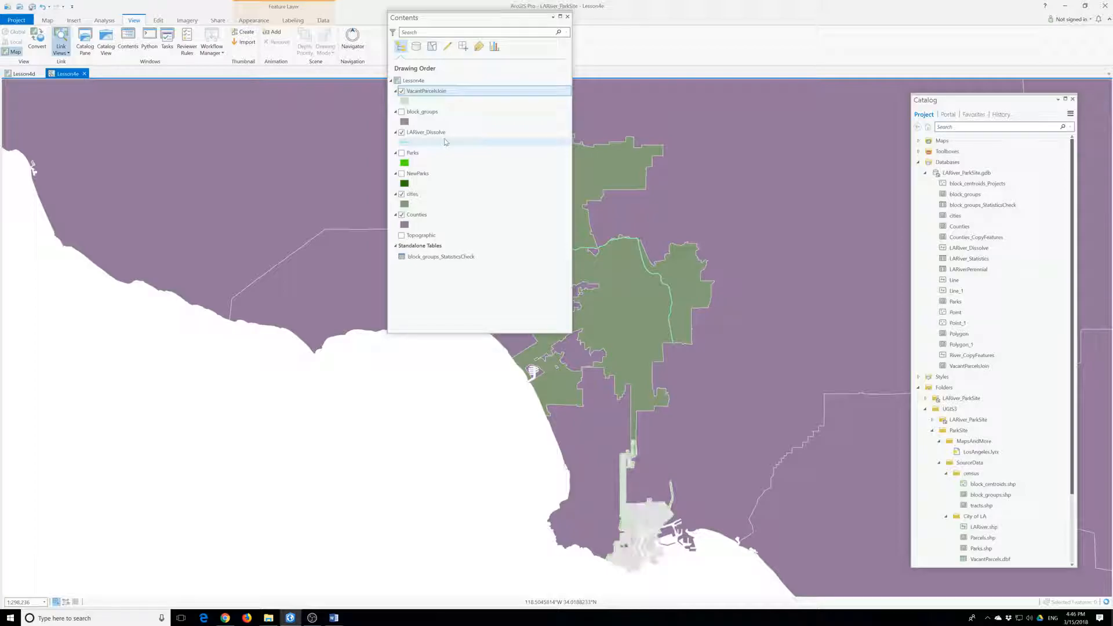
- Move the Contents pane off the parcels on the map and open the VacantParcelsJoin attribute table to review its records
left_click_drag(461, 22, 244, 51)
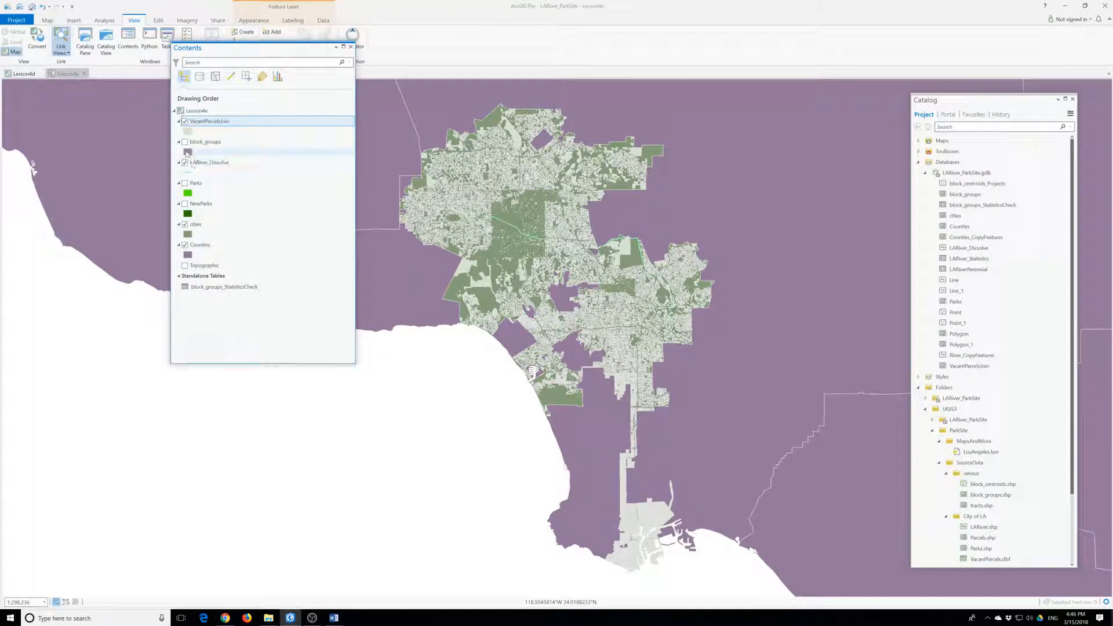
right_click(207, 123)
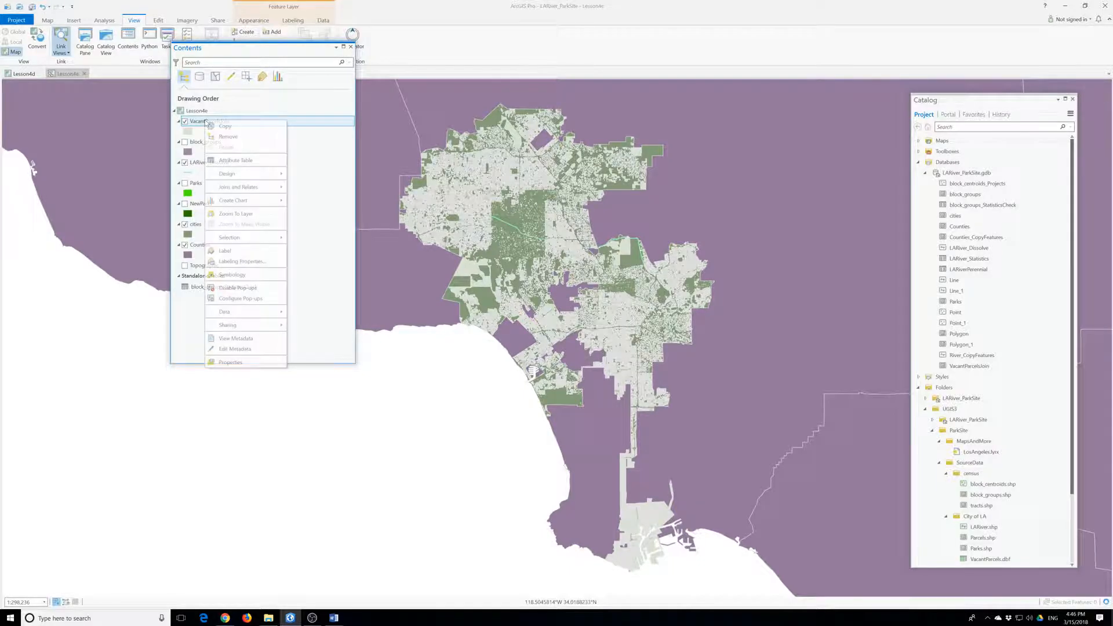
left_click(235, 160)
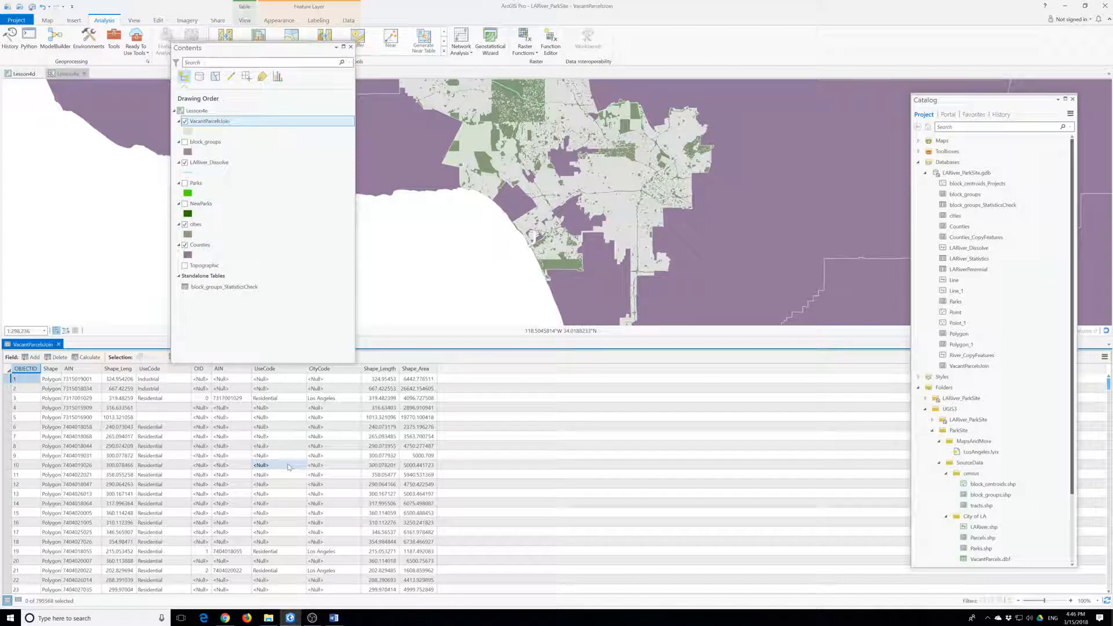
scroll(288, 467, "down", 7)
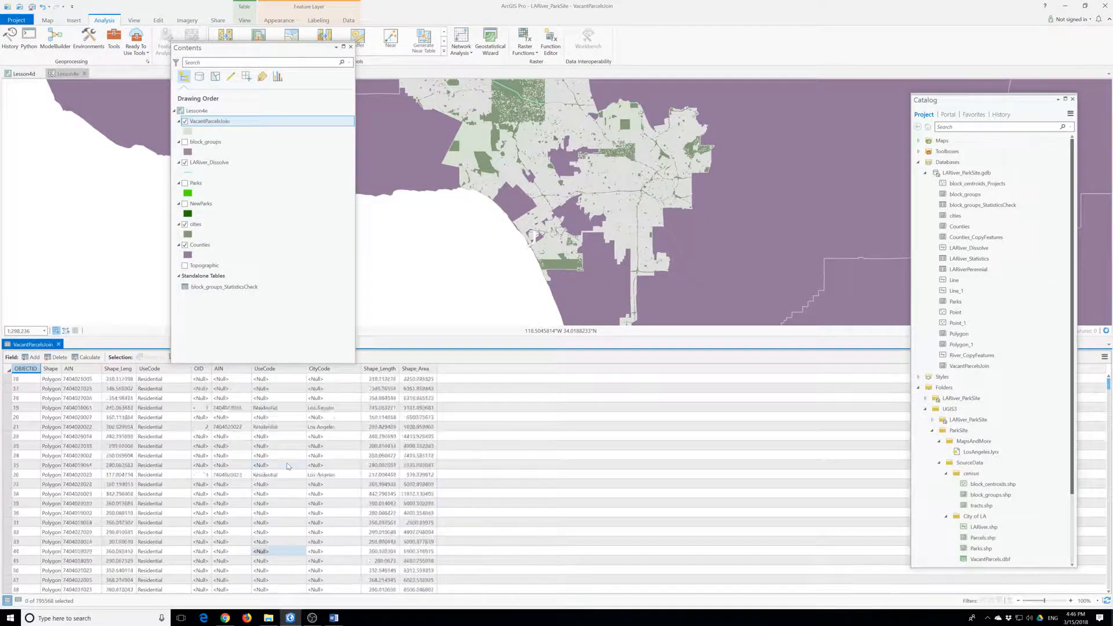
scroll(288, 467, "up", 7)
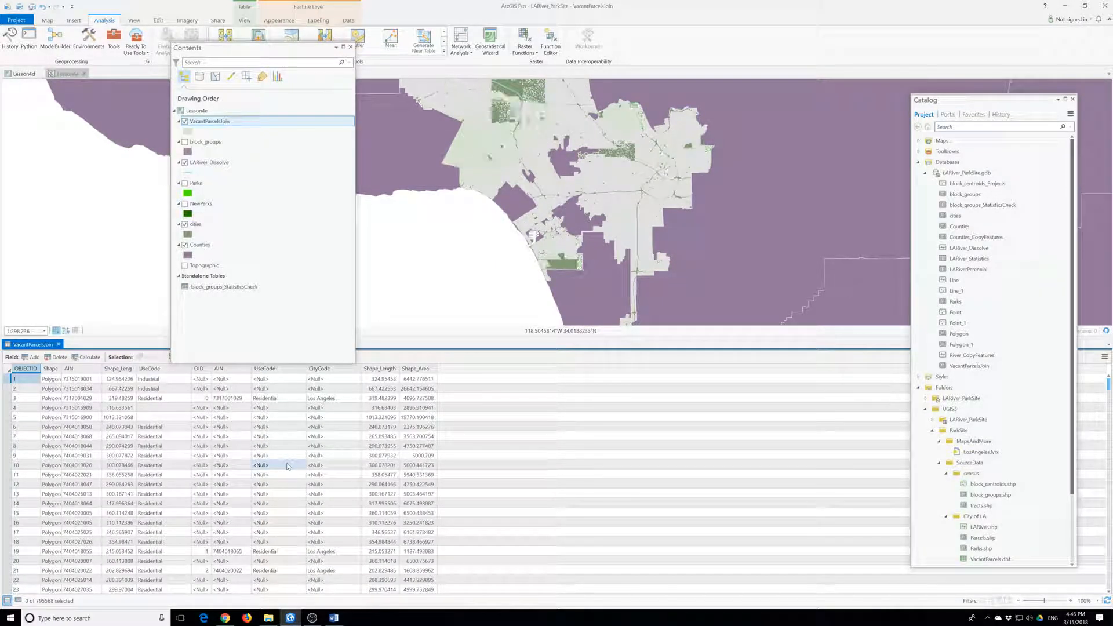
- Sort the VacantParcelsJoin table by OID in descending order and look through the matched parcel records
double_click(202, 370)
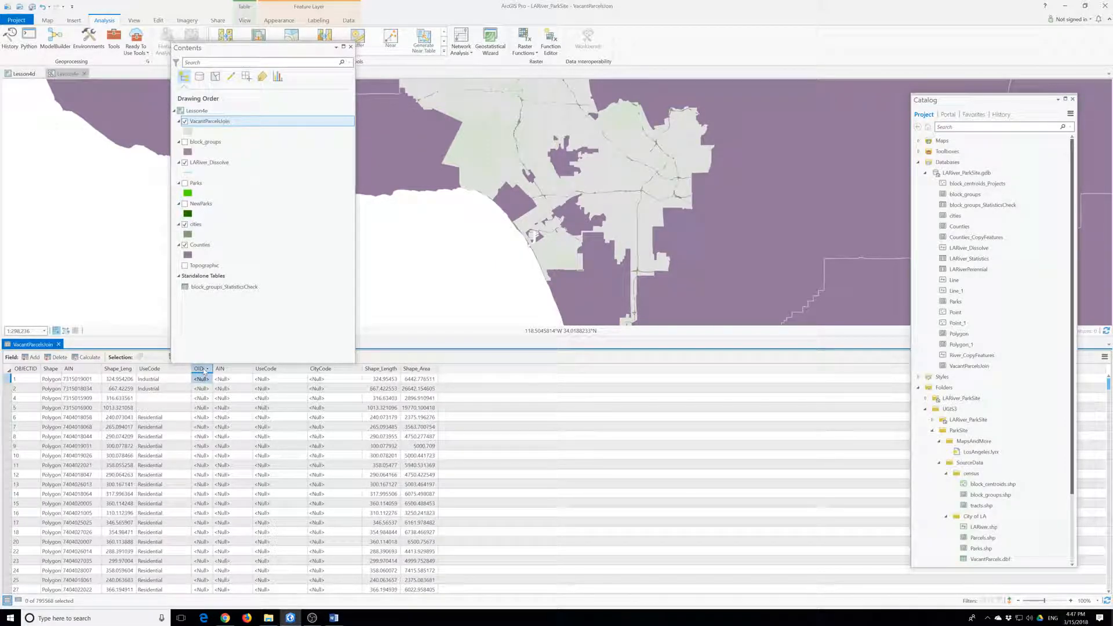
left_click_drag(219, 45, 195, 5)
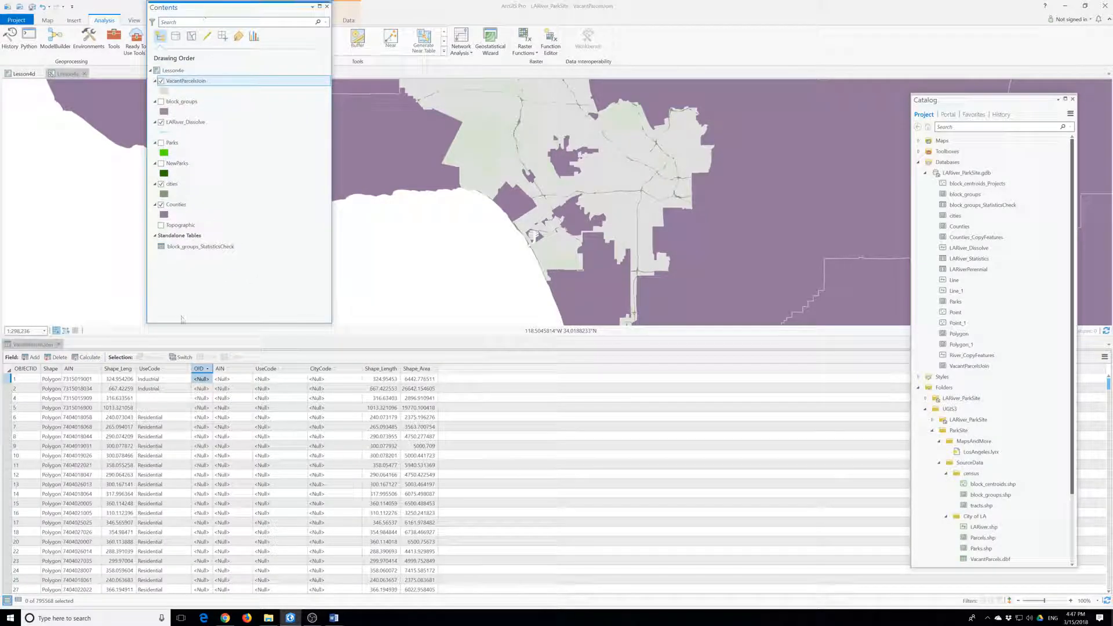
right_click(199, 371)
left_click(222, 386)
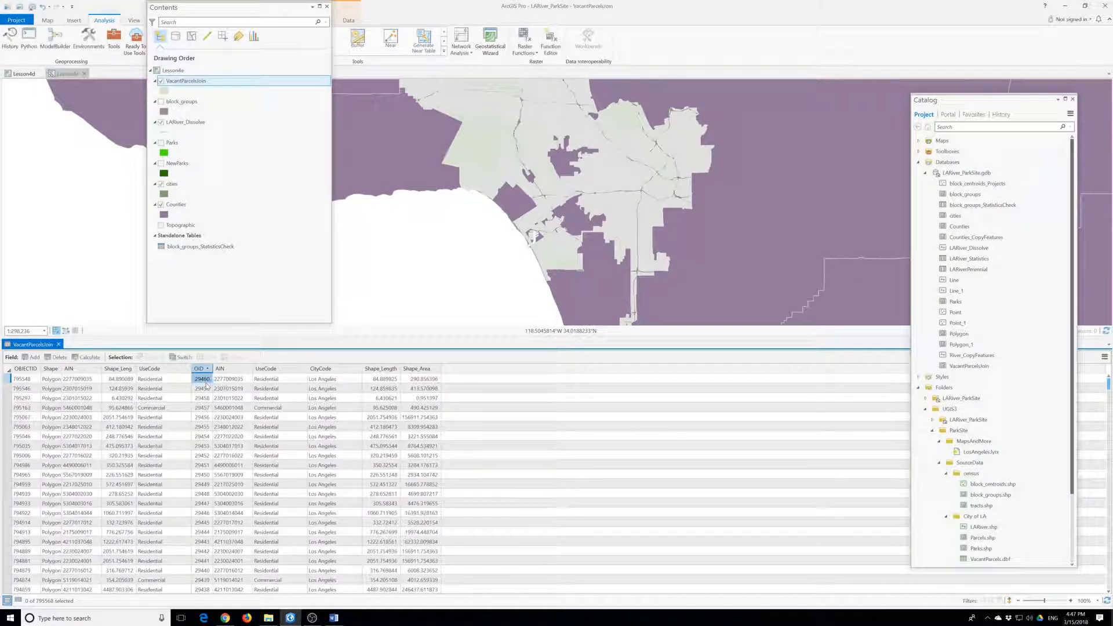
scroll(336, 466, "down", 15)
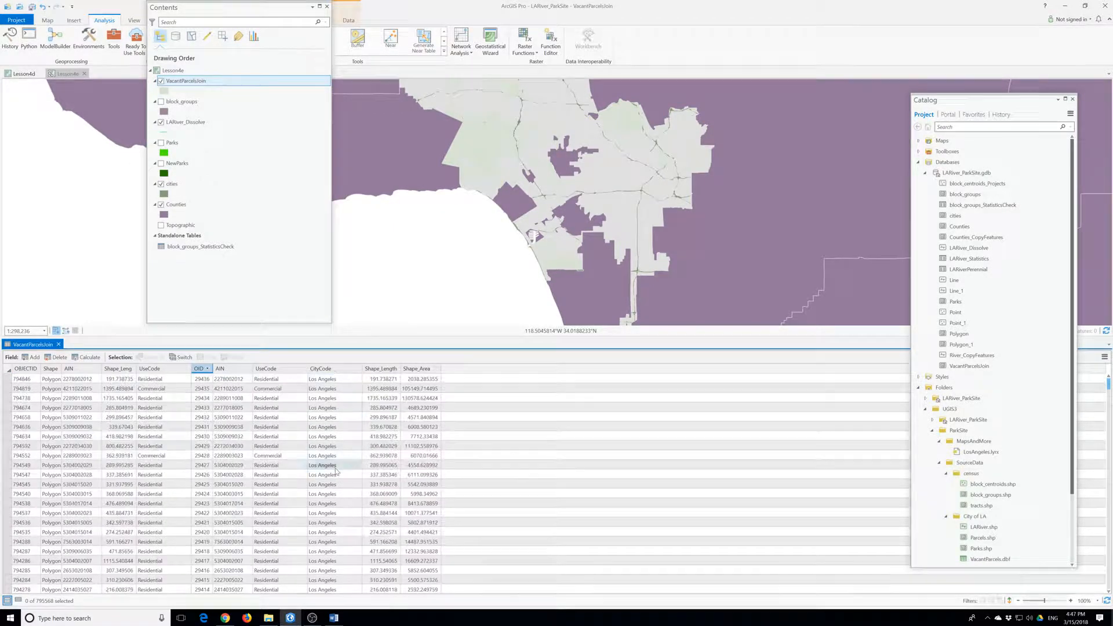
scroll(336, 471, "up", 15)
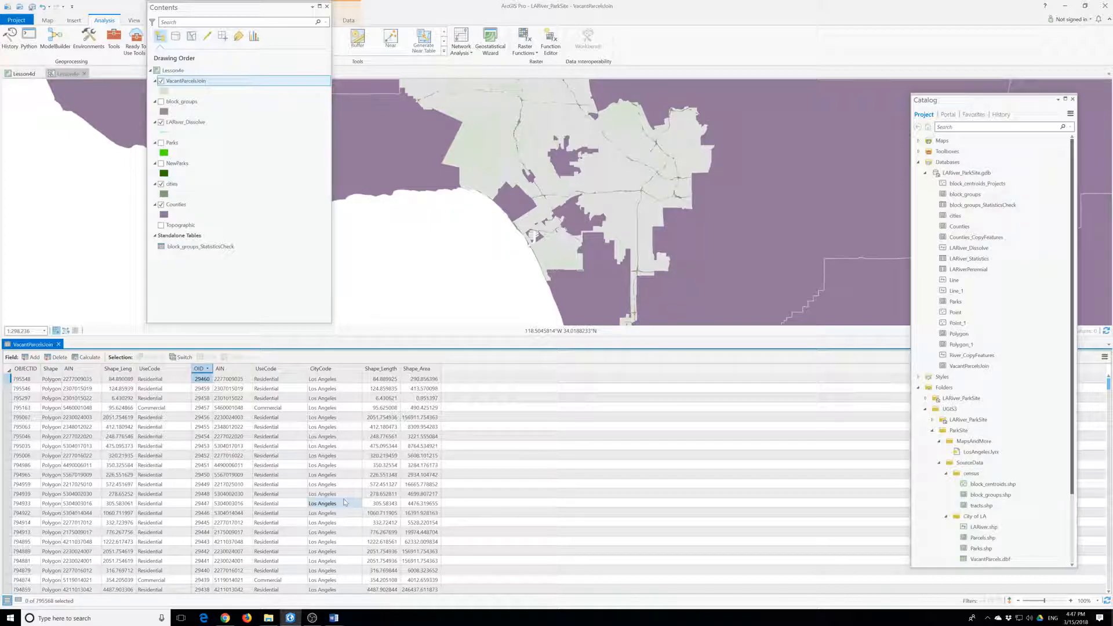
- View the VacantParcelsJoin table's options without choosing any, and move the Contents pane clear of the ribbon
left_click(1104, 357)
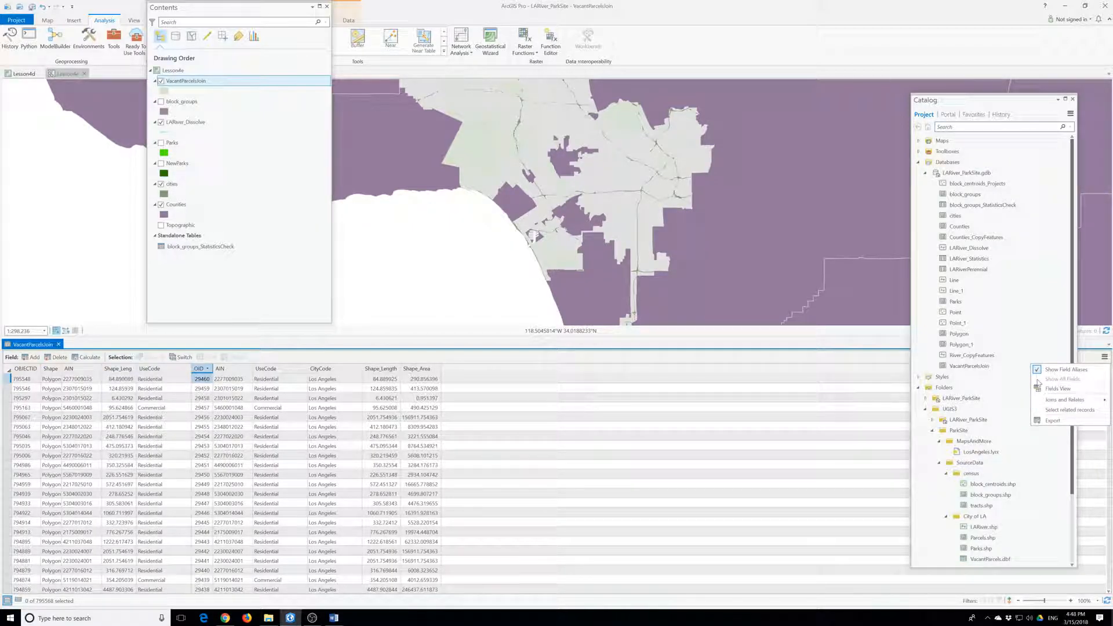
left_click(702, 352)
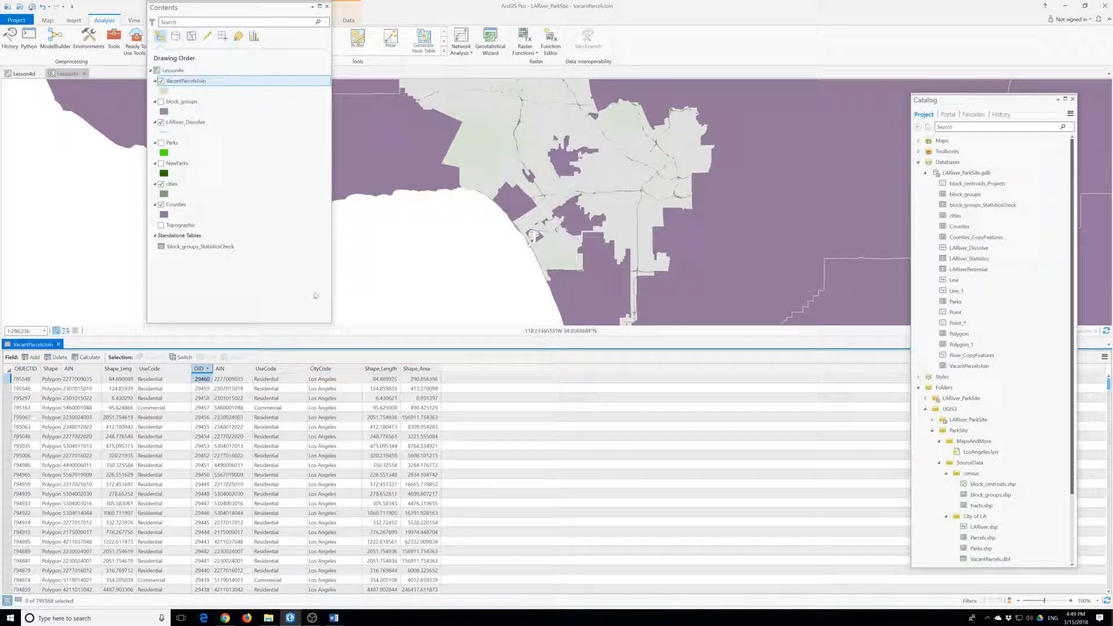
left_click_drag(220, 12, 129, 119)
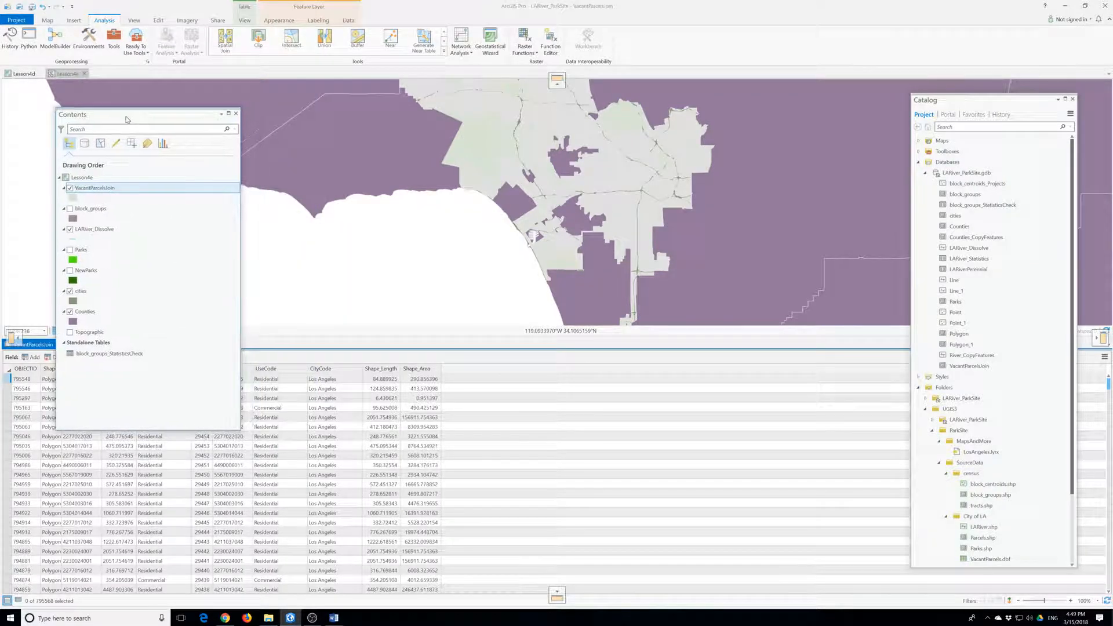
- Open the Dissolve tool clear of the Contents pane and choose VacantParcelsJoin as its input features
left_click(444, 42)
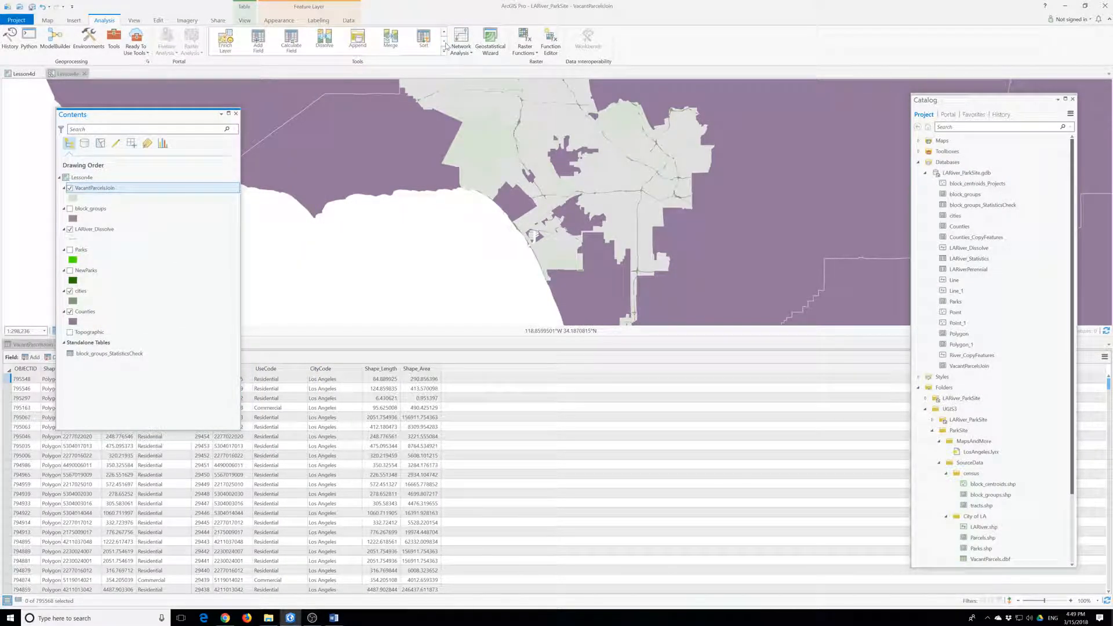
left_click(323, 41)
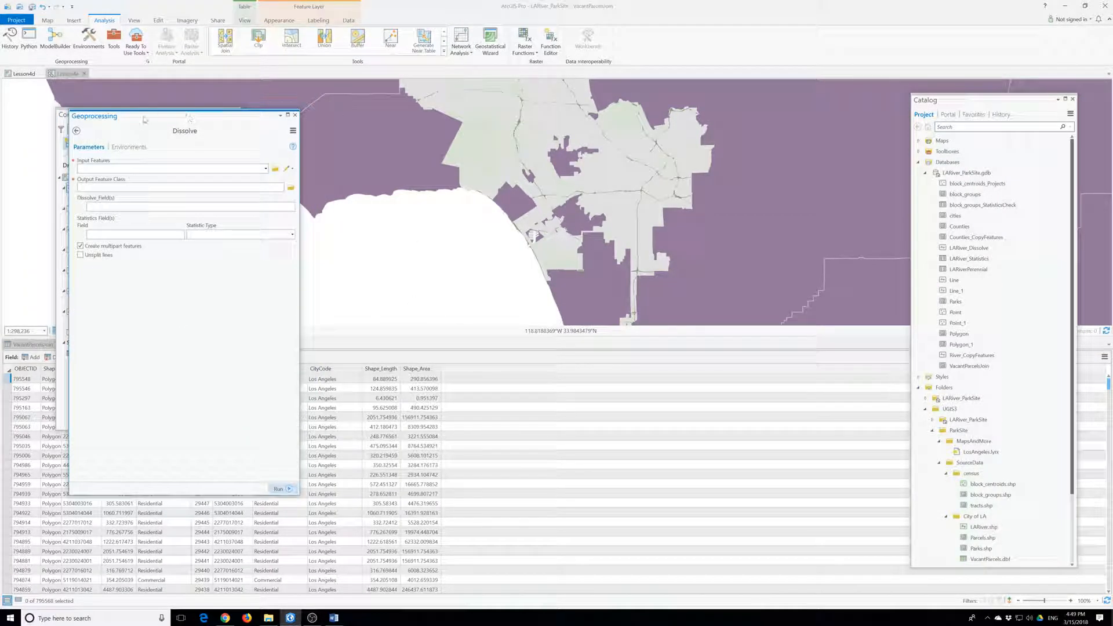
left_click_drag(174, 115, 510, 93)
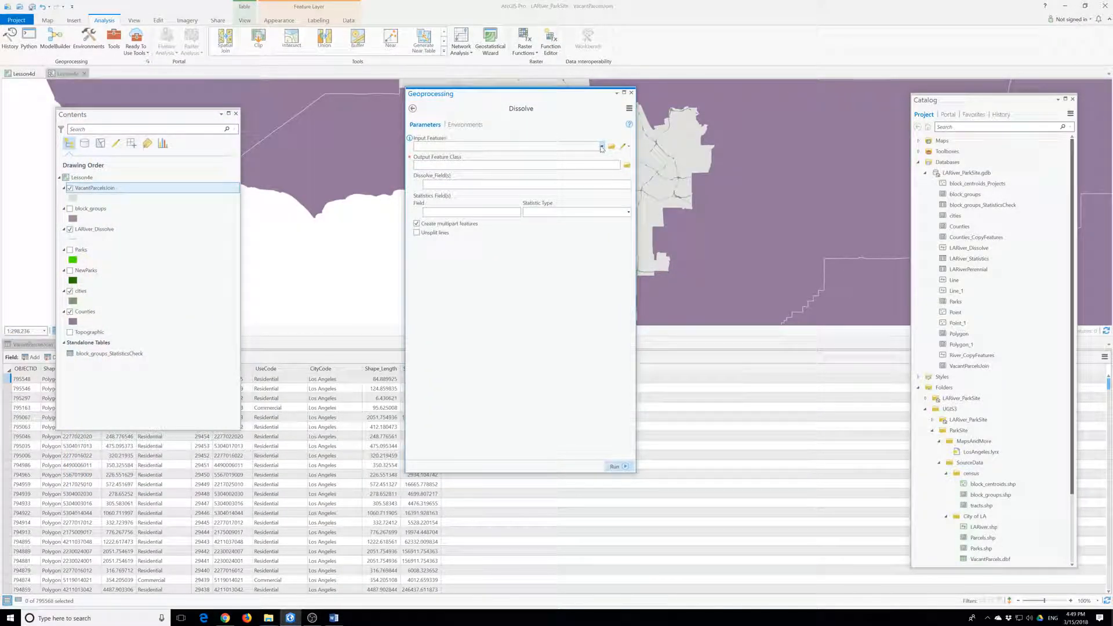
left_click(602, 146)
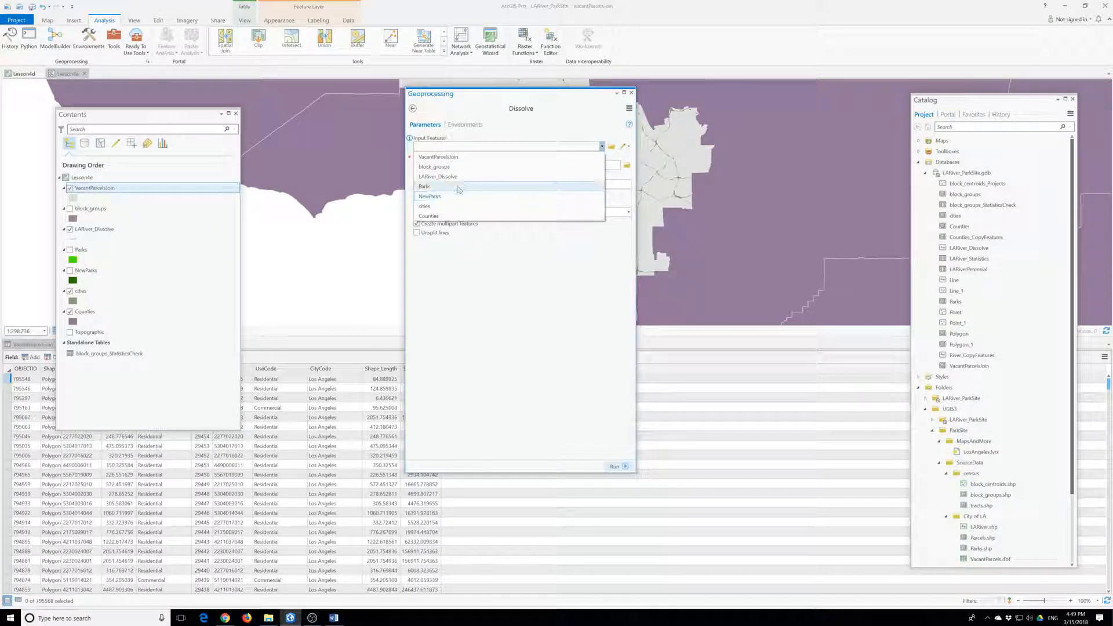
left_click(458, 157)
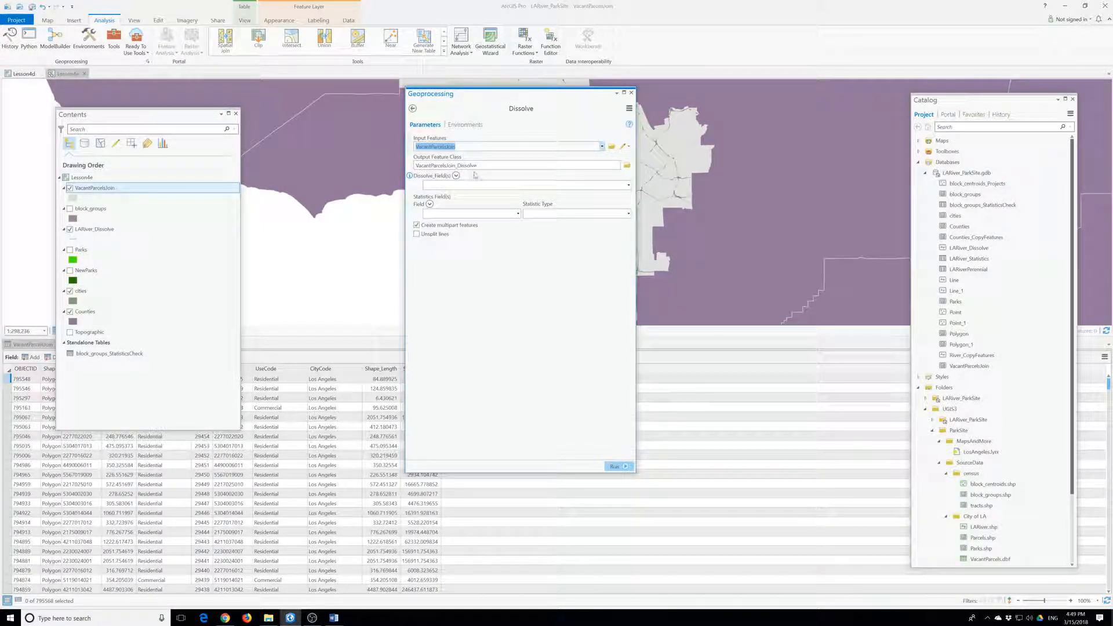
- Shorten the Dissolve output feature class name to VacantParcels in the LARiver_ParkSite geodatabase
left_click_drag(483, 165, 481, 166)
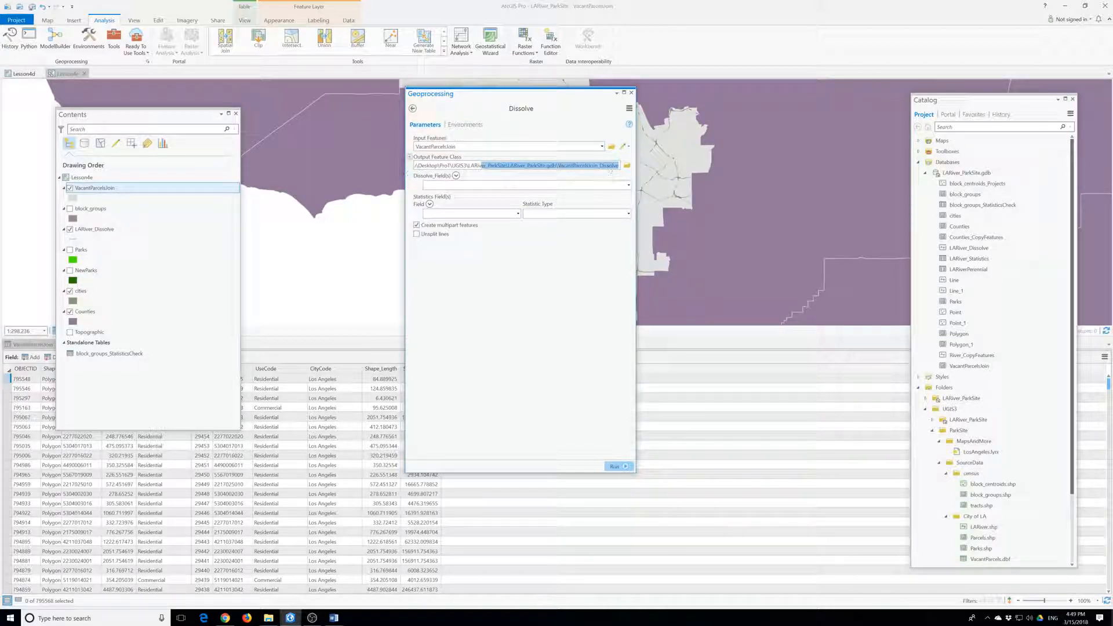
left_click(609, 166)
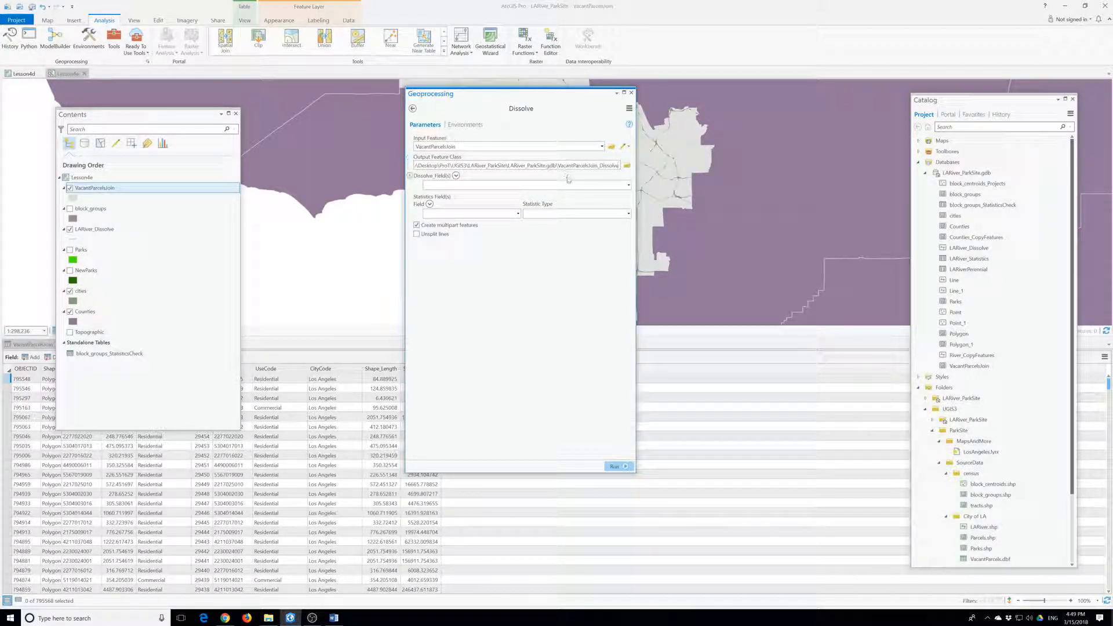
key("BackSpace")
key("BackSpace")
key("BackSpace")
key("BackSpace")
key("BackSpace")
key("BackSpace")
key("BackSpace")
key("BackSpace")
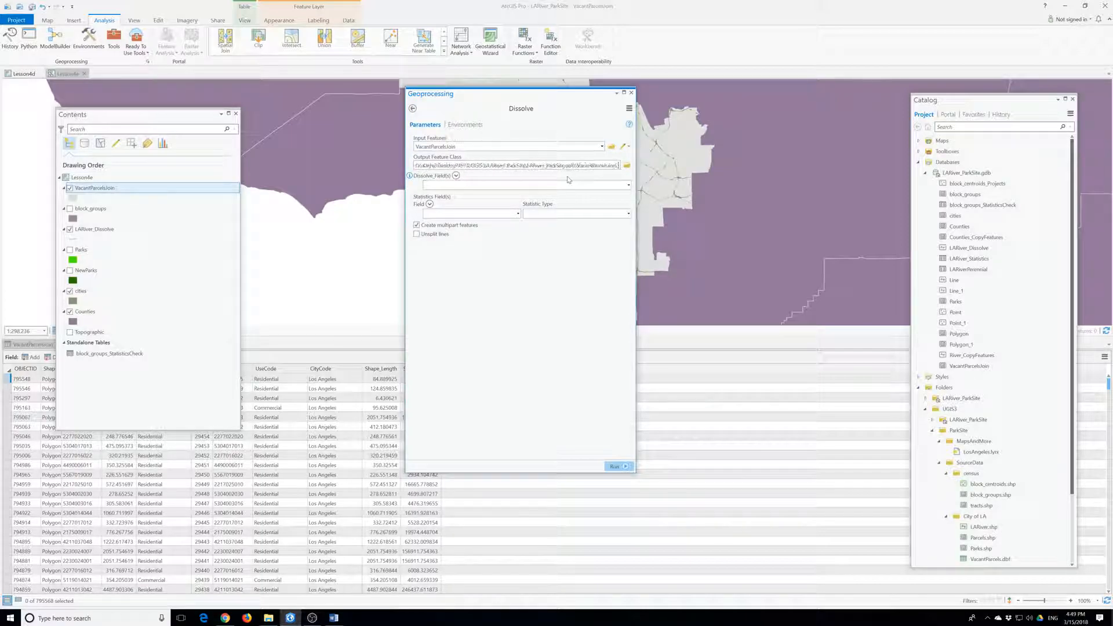
key("BackSpace")
key("BackSpace")
key("BackSpace")
key("BackSpace")
key("BackSpace")
- Turn off the creation of multipart features, run the Dissolve, and close the tool
left_click(417, 225)
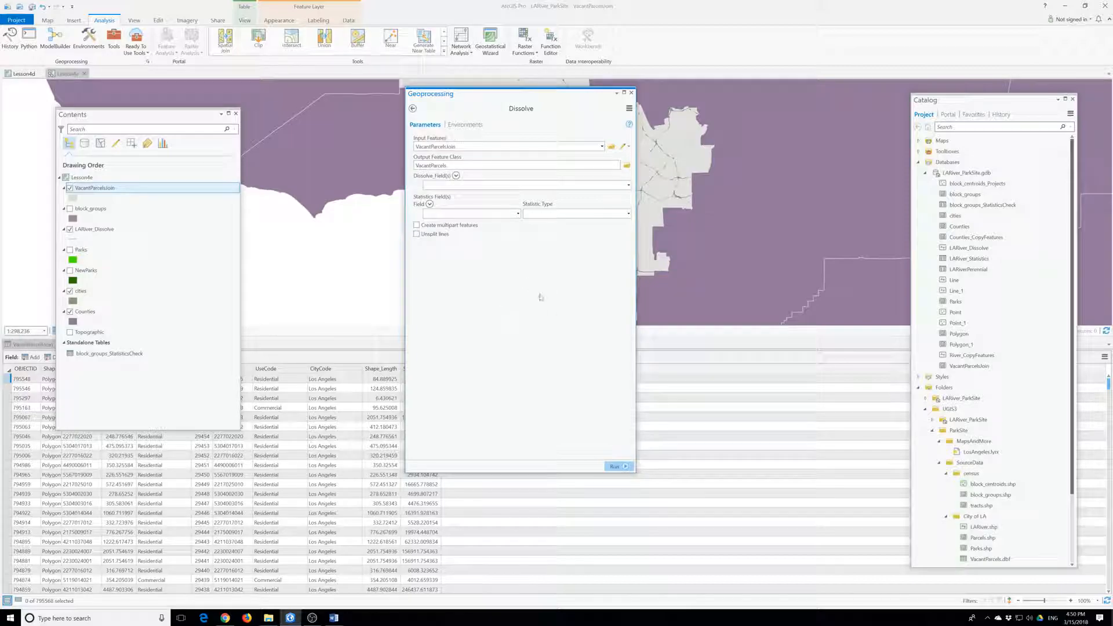
left_click(615, 467)
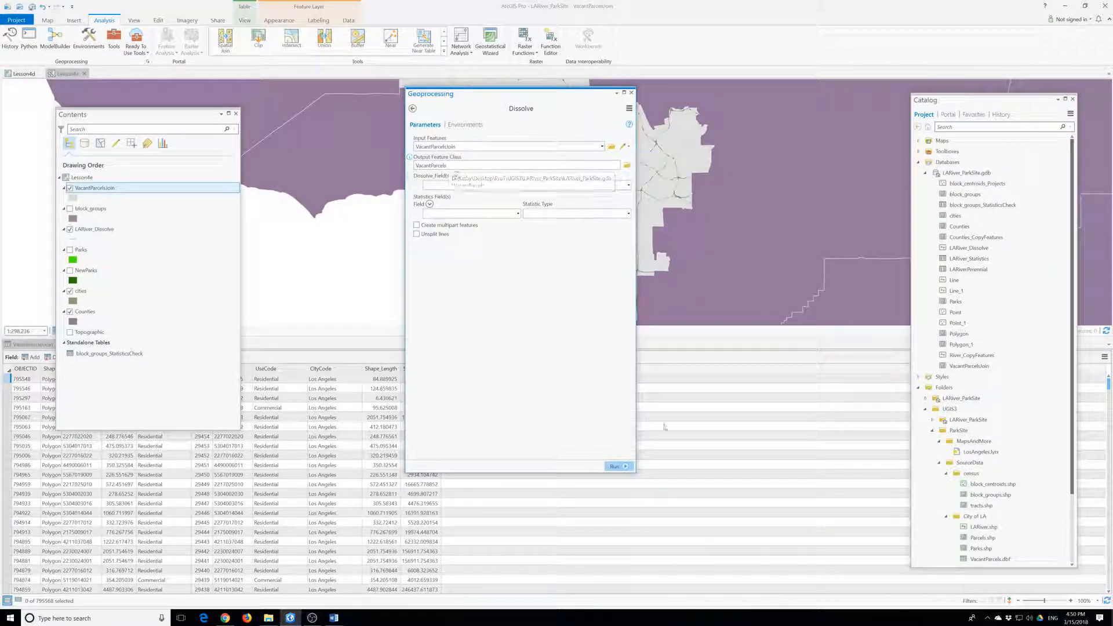
left_click(615, 467)
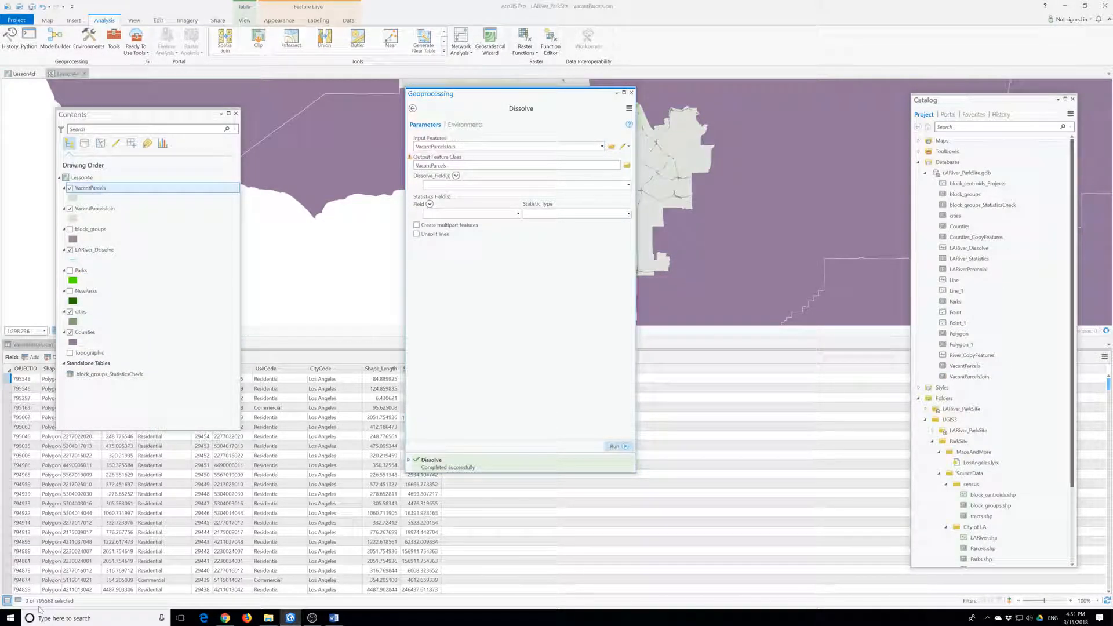
left_click(631, 92)
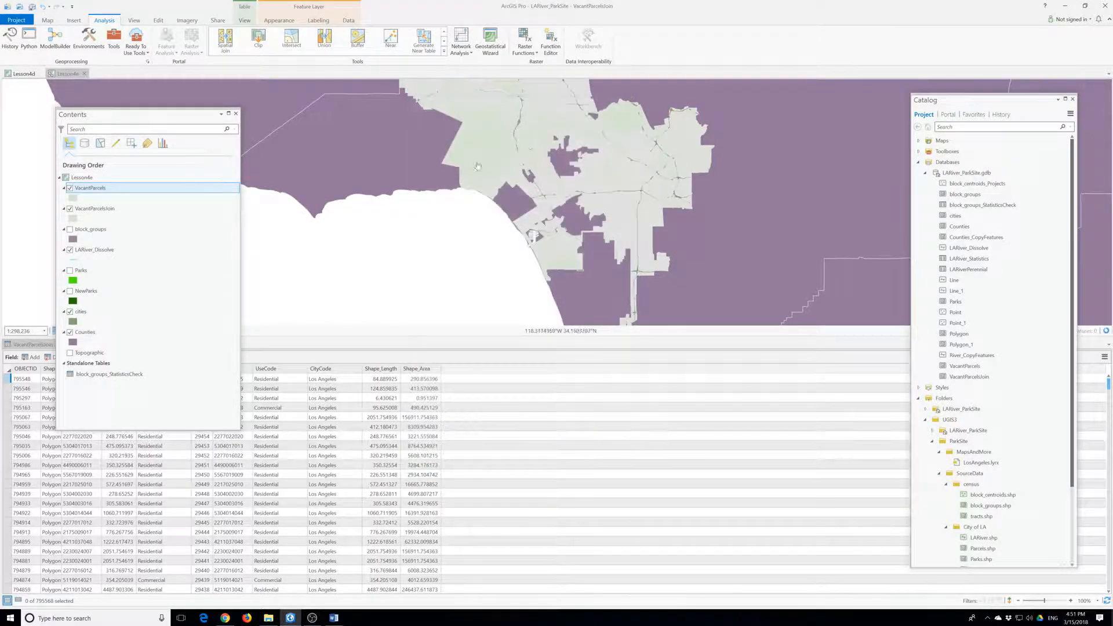
- Open the attribute table of the dissolved VacantParcels layer, dismissing the error and trying again if needed
left_click(96, 192)
right_click(97, 192)
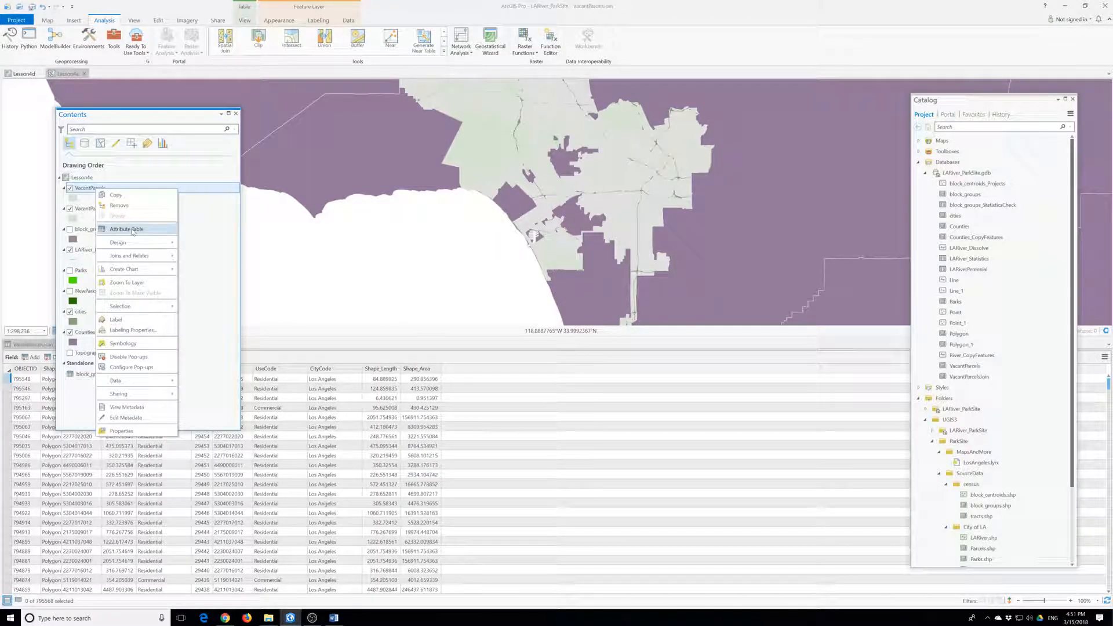
left_click(116, 229)
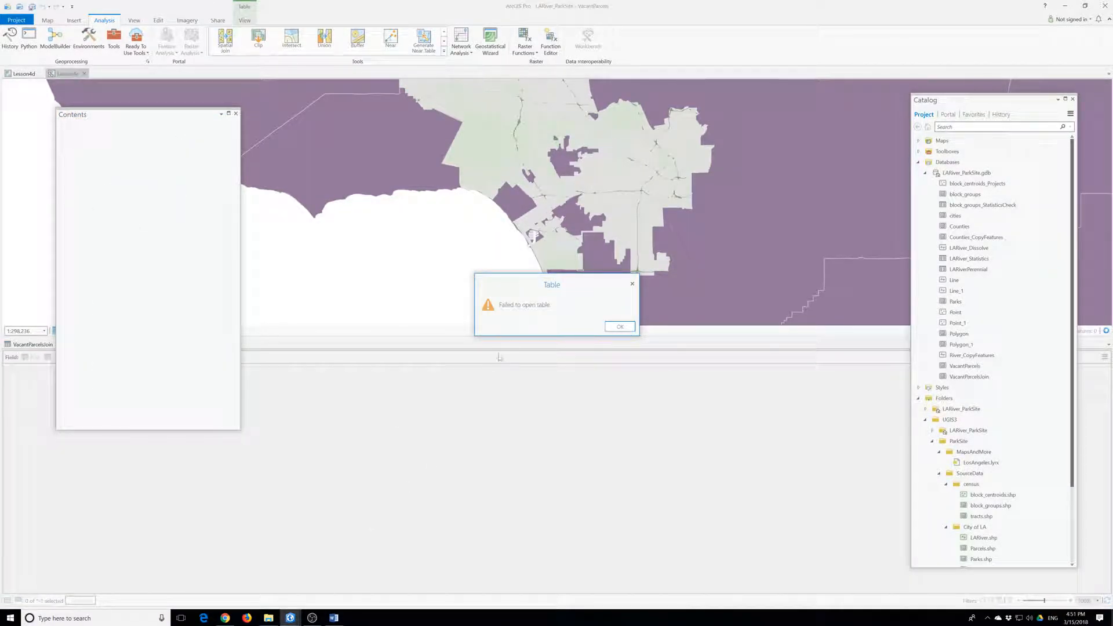
left_click(615, 328)
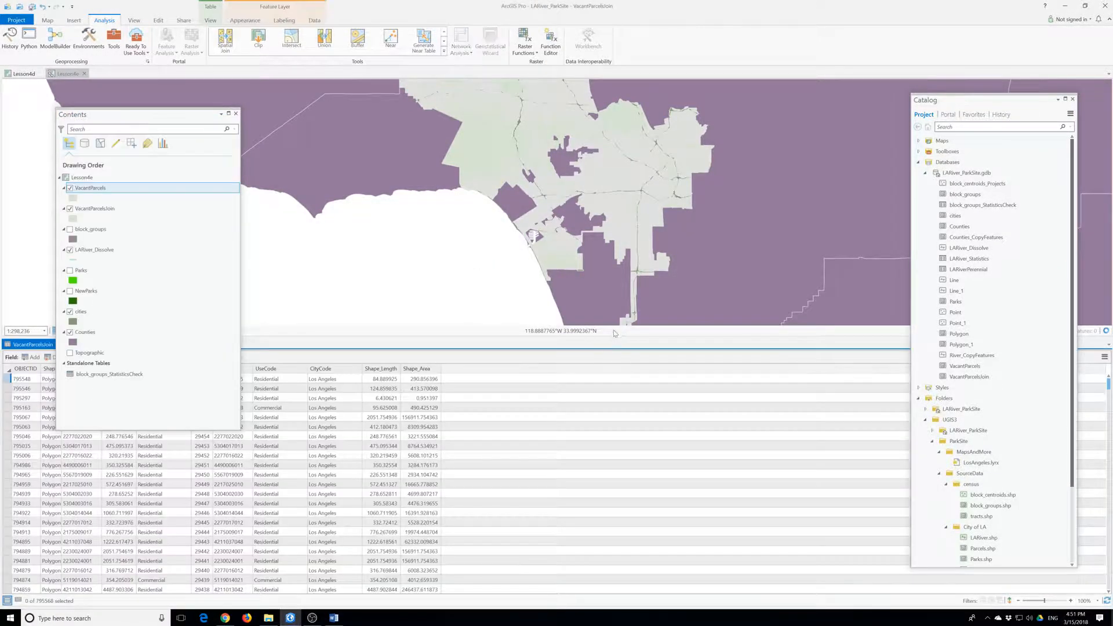
right_click(90, 190)
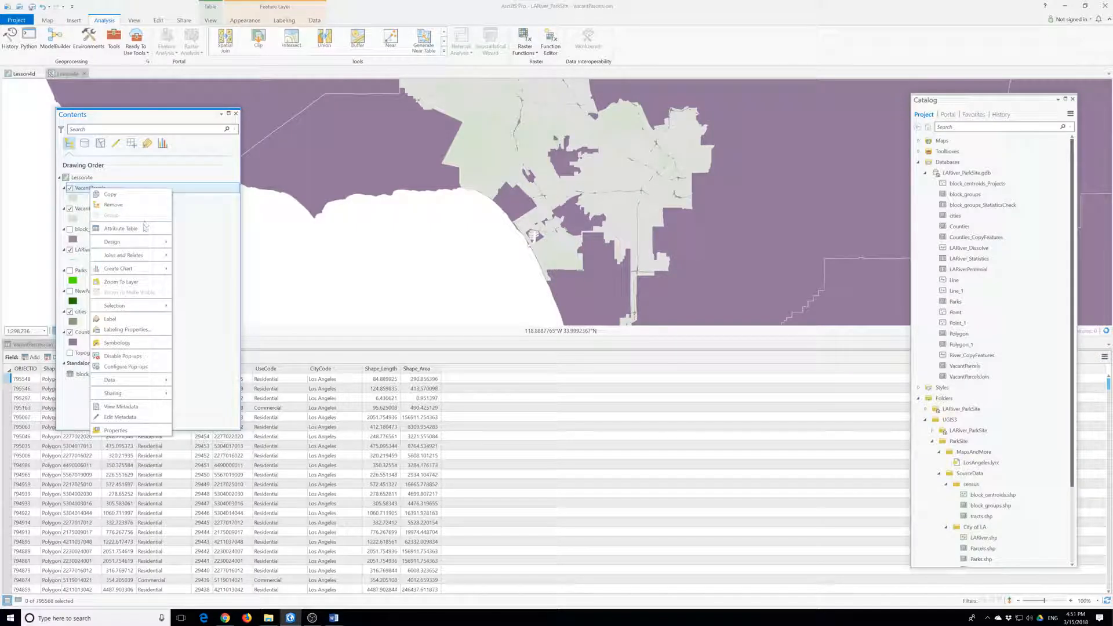
left_click(121, 228)
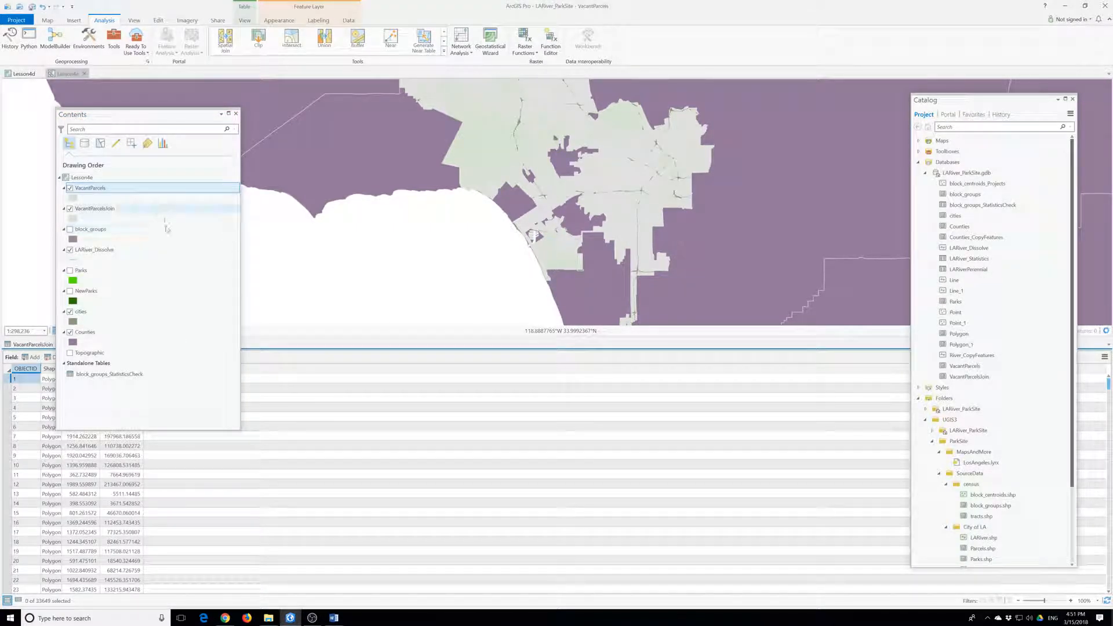
- Separate the VacantParcels table from the VacantParcelsJoin table to compare their fields, and close both tables
left_click_drag(124, 115, 248, 45)
left_click_drag(92, 345, 605, 305)
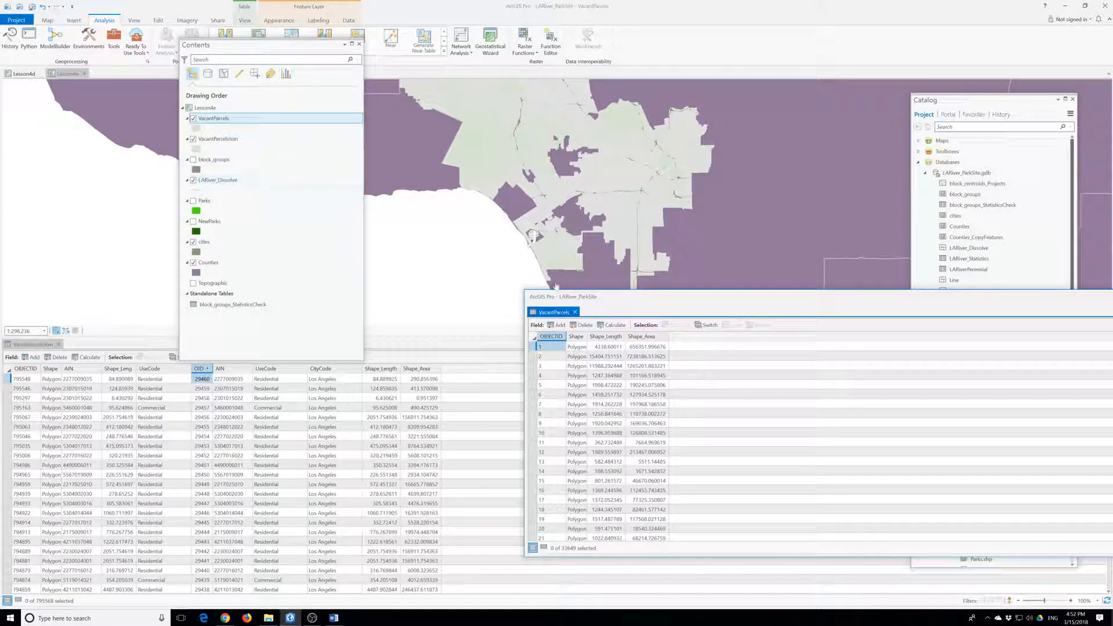
left_click_drag(689, 297, 205, 177)
left_click(91, 193)
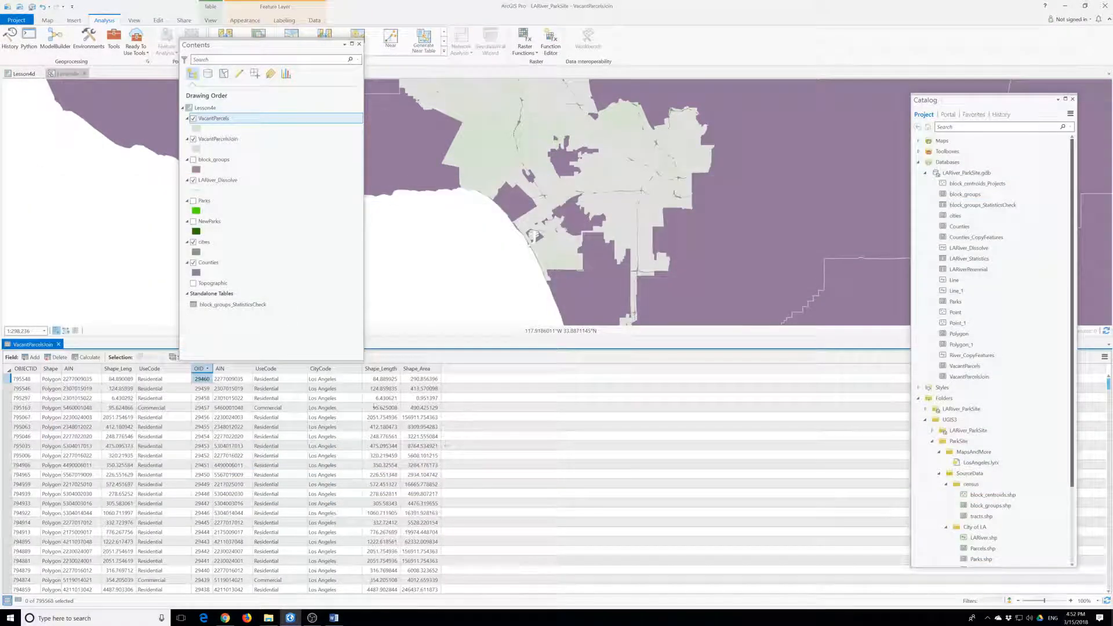
left_click(58, 345)
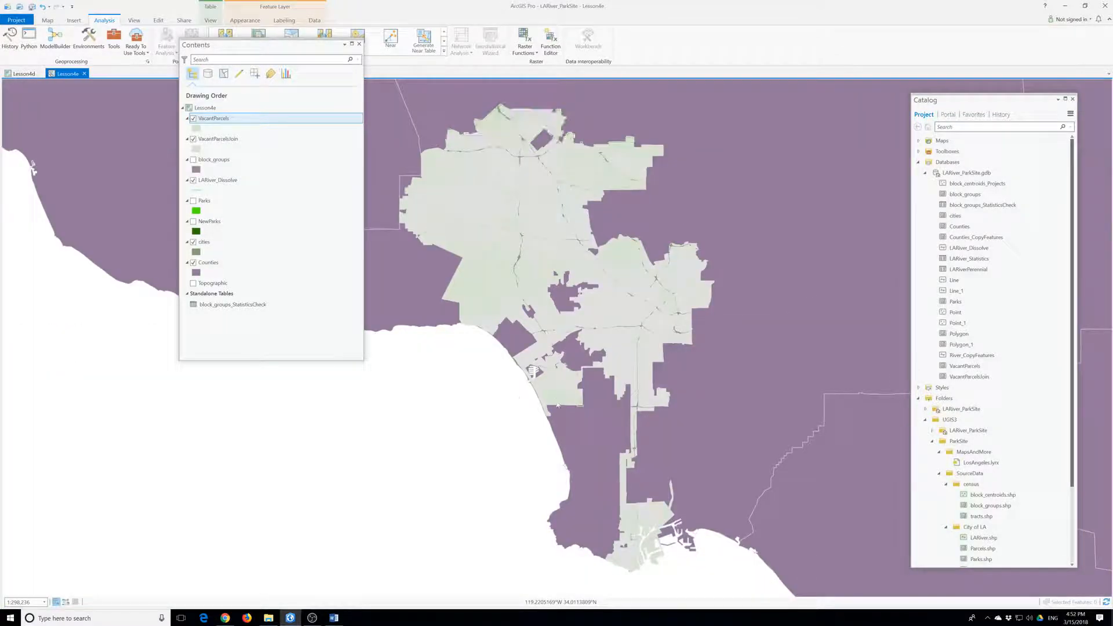
- Add VacantParcels.dbf and Parcels.shp from the City of LA source data folder to the Lesson4e map
mouse_move(1000, 429)
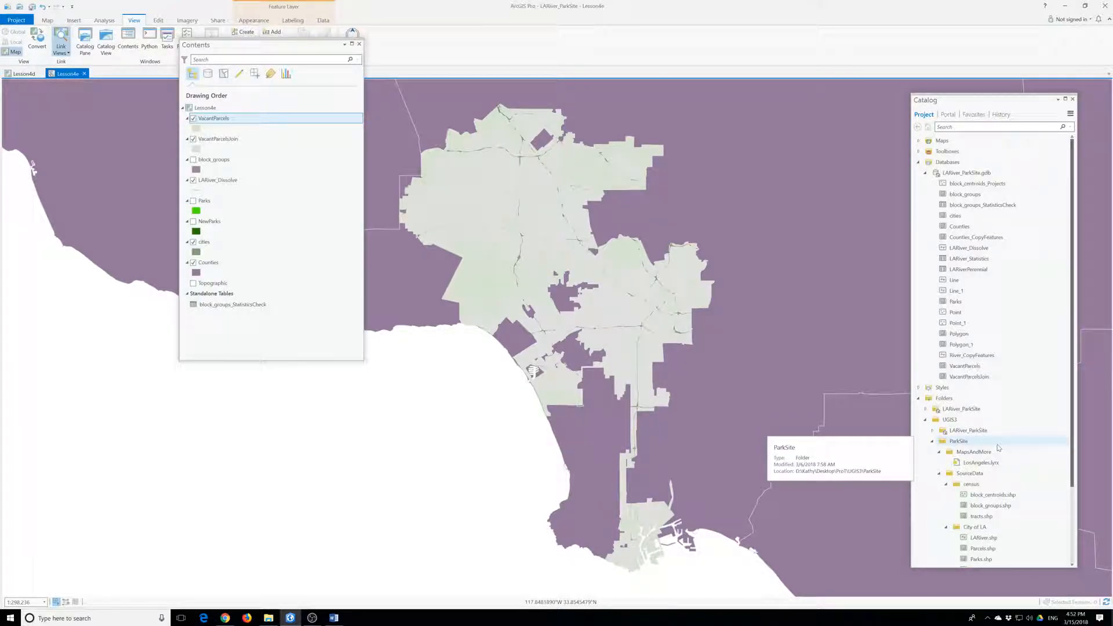
scroll(991, 464, "down", 3)
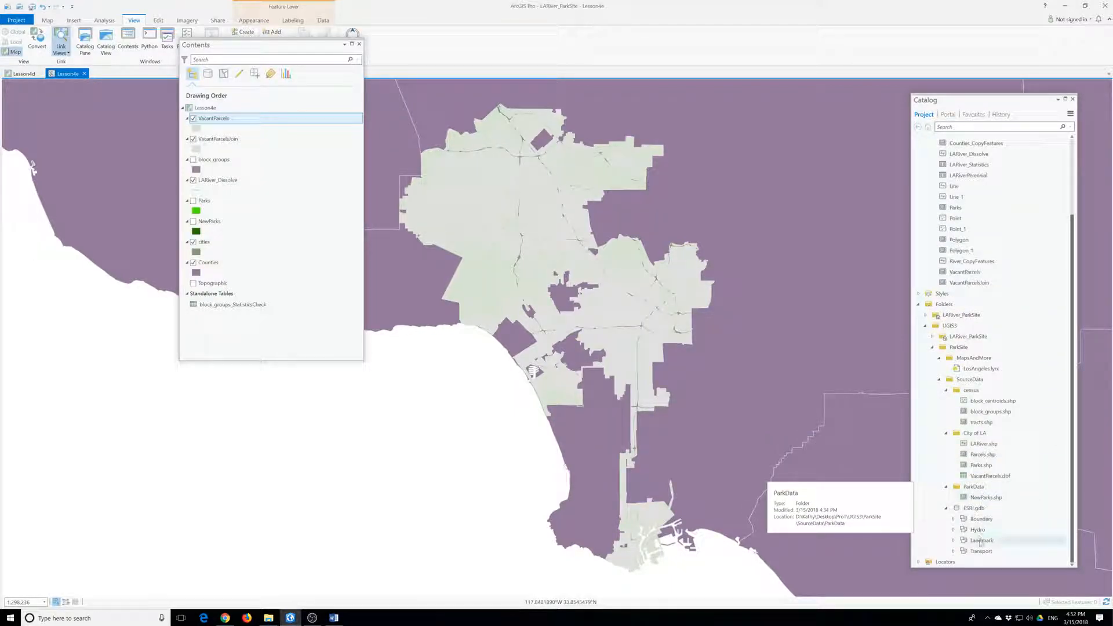
mouse_move(1017, 510)
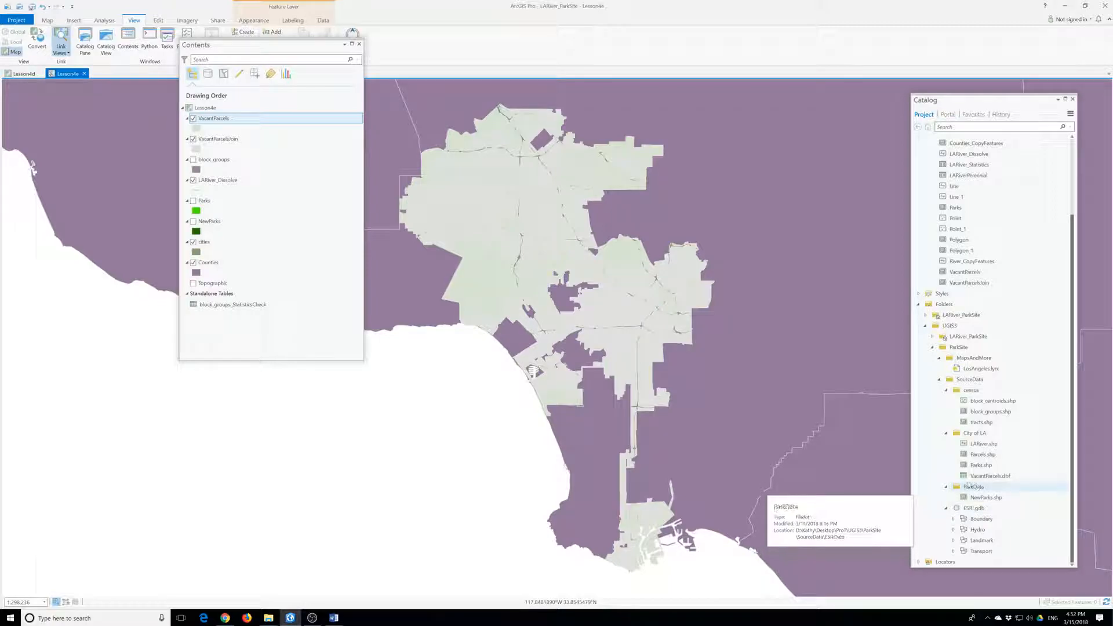
left_click_drag(990, 476, 222, 313)
mouse_move(1027, 464)
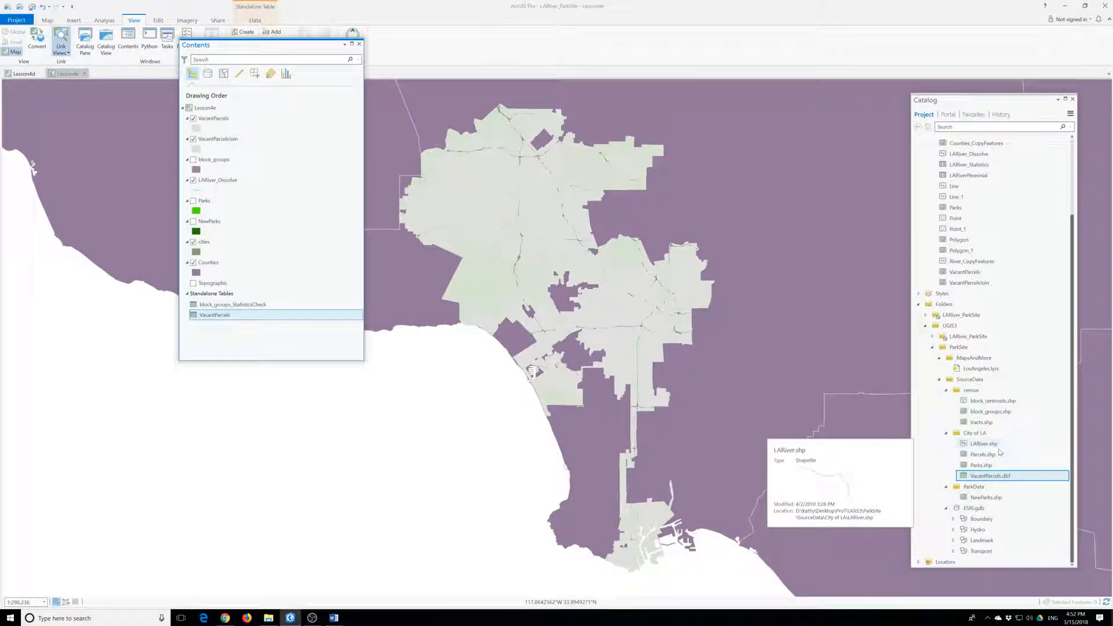
mouse_move(983, 486)
left_click(965, 455)
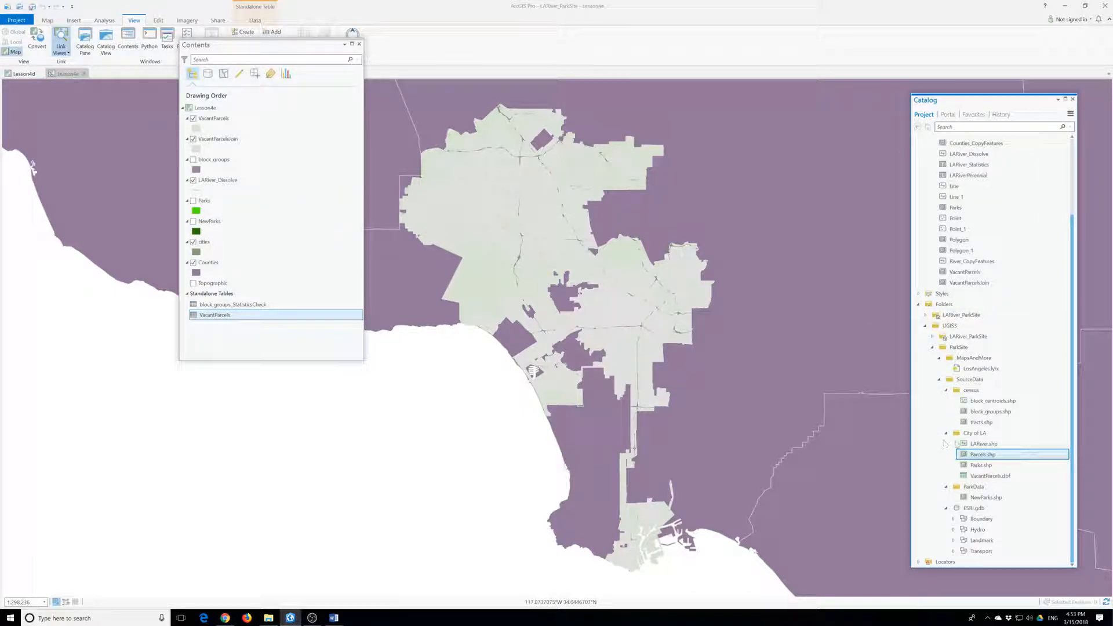
left_click_drag(964, 456, 211, 124)
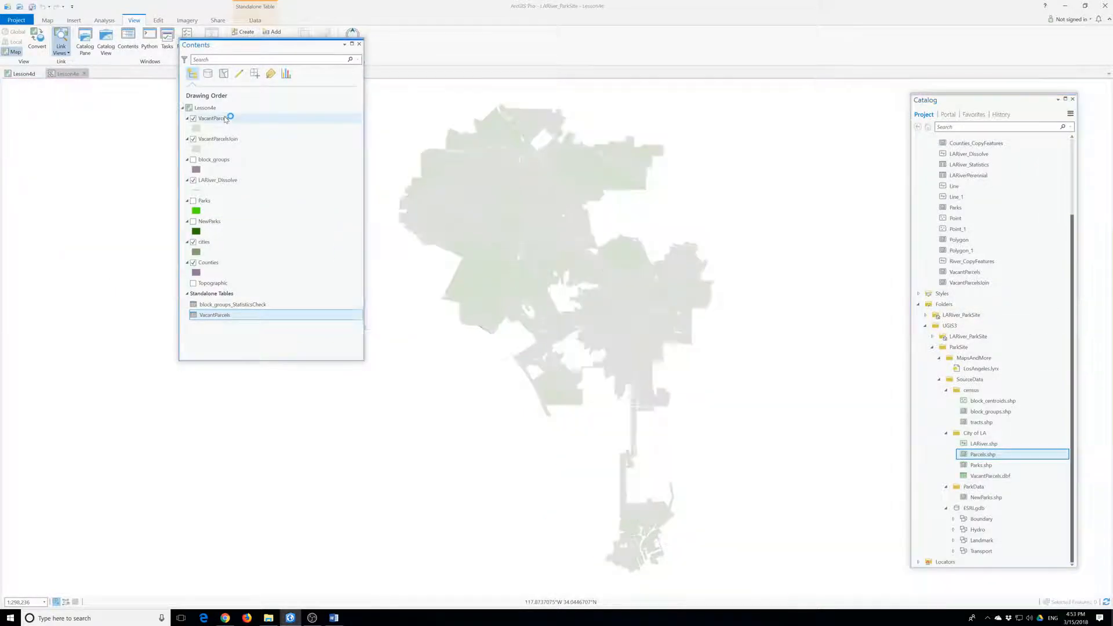
- Start an Add Join on the Parcels layer with AIN as the input join field
right_click(212, 123)
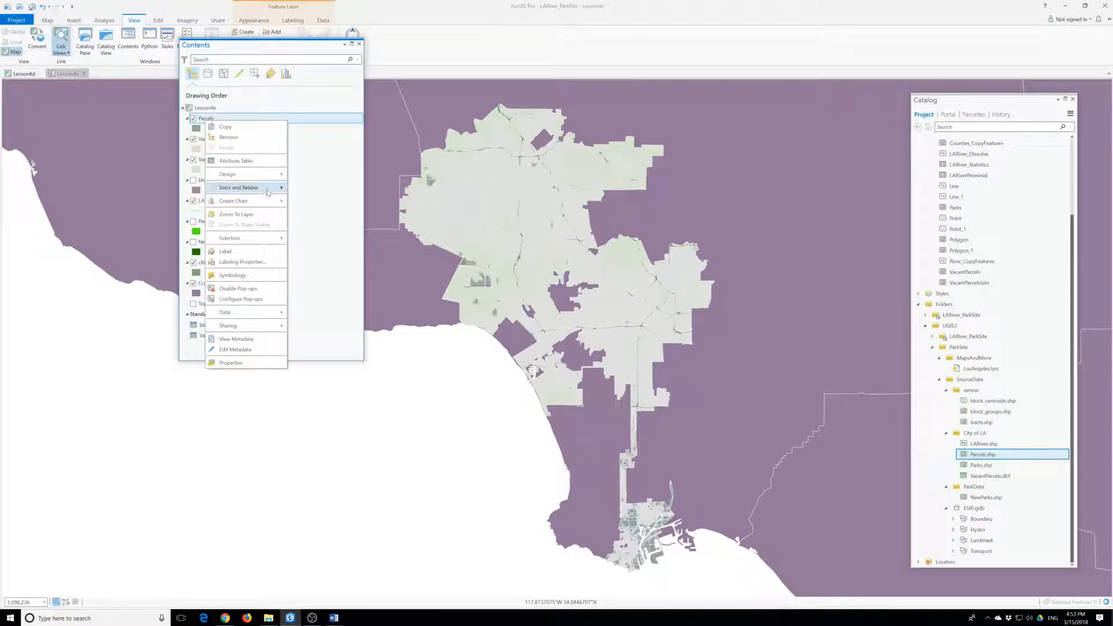
left_click(310, 189)
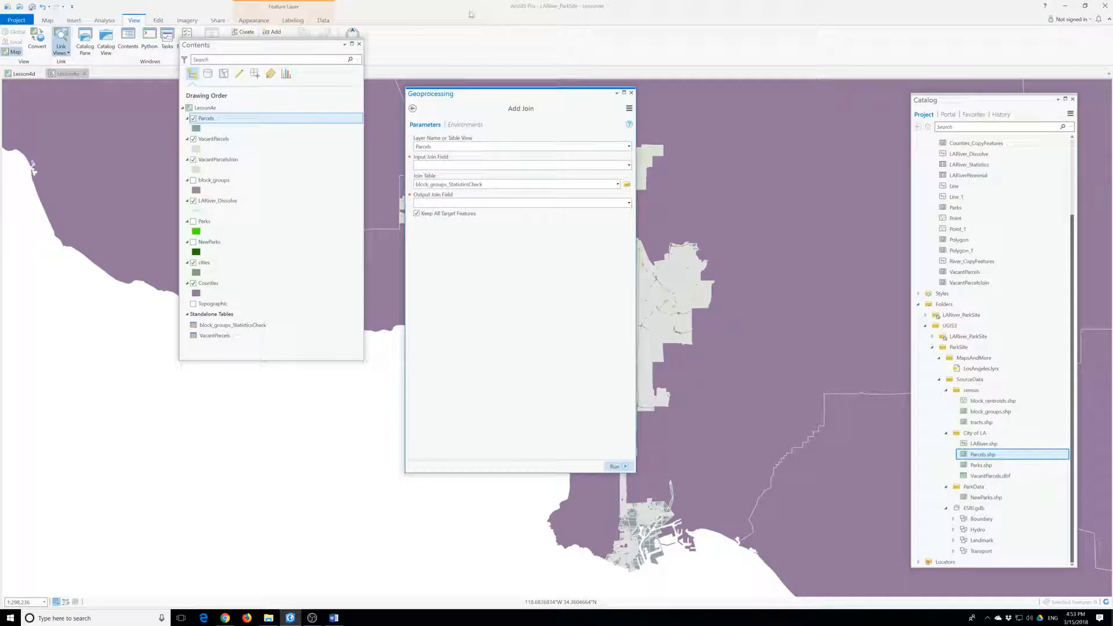
left_click(628, 166)
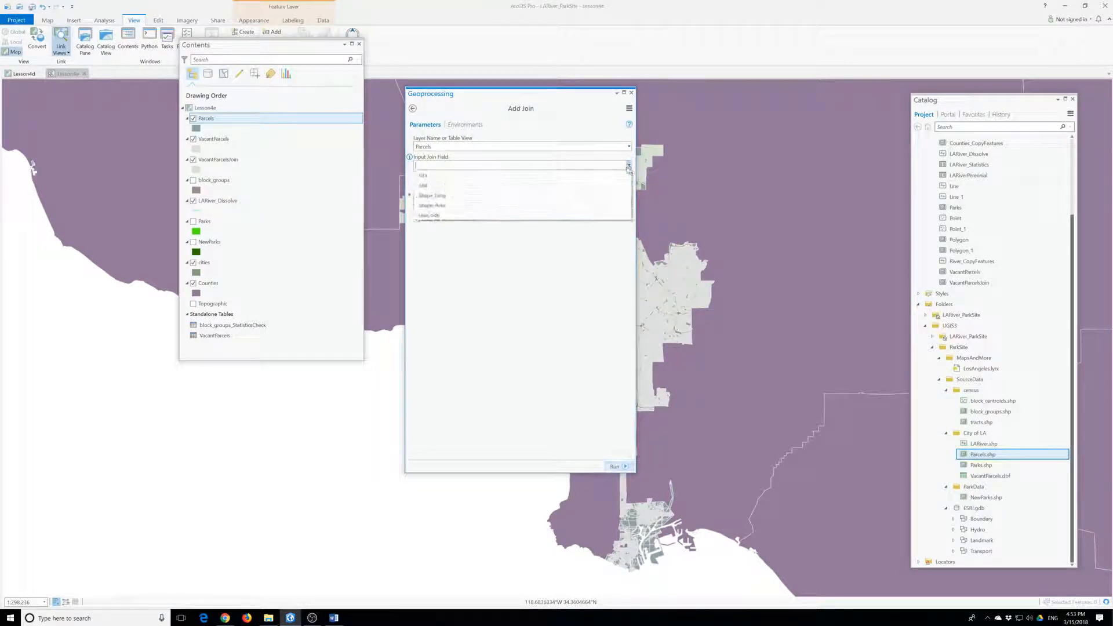
left_click(489, 185)
left_click(627, 184)
left_click(845, 149)
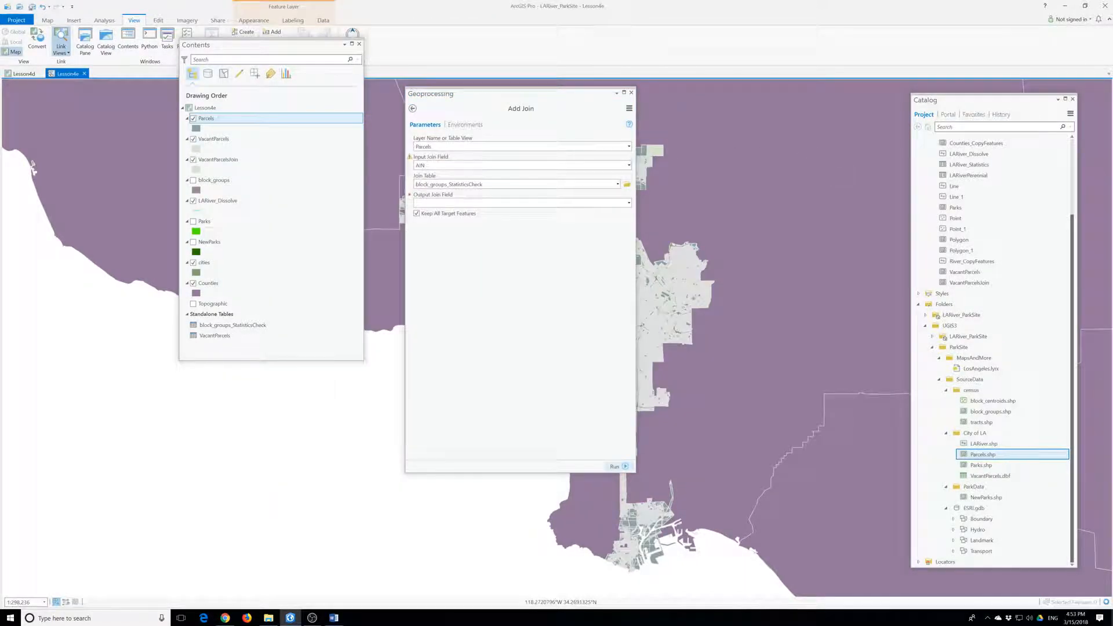
- Join the VacantParcels:1 table on AIN without keeping all target features, run the join, and close the tool
left_click(617, 185)
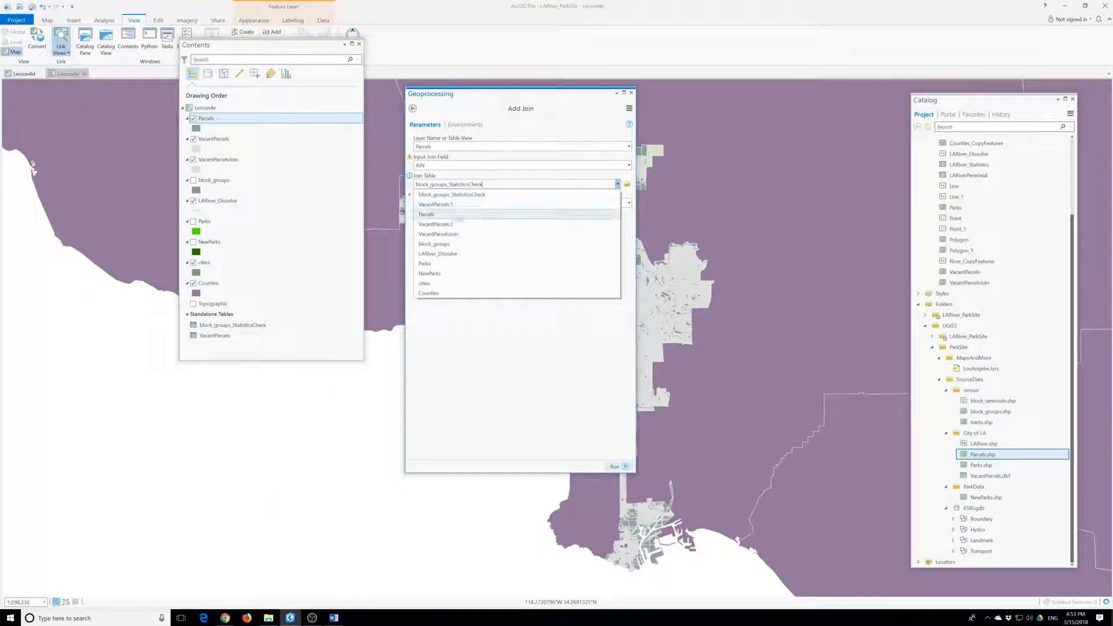
left_click(442, 204)
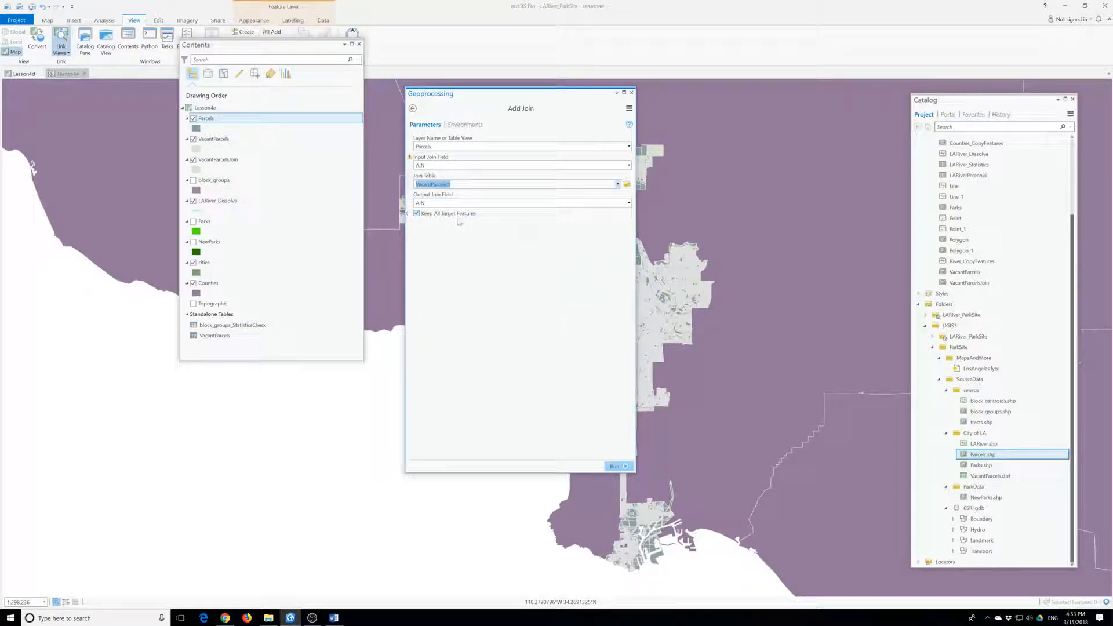
left_click(417, 214)
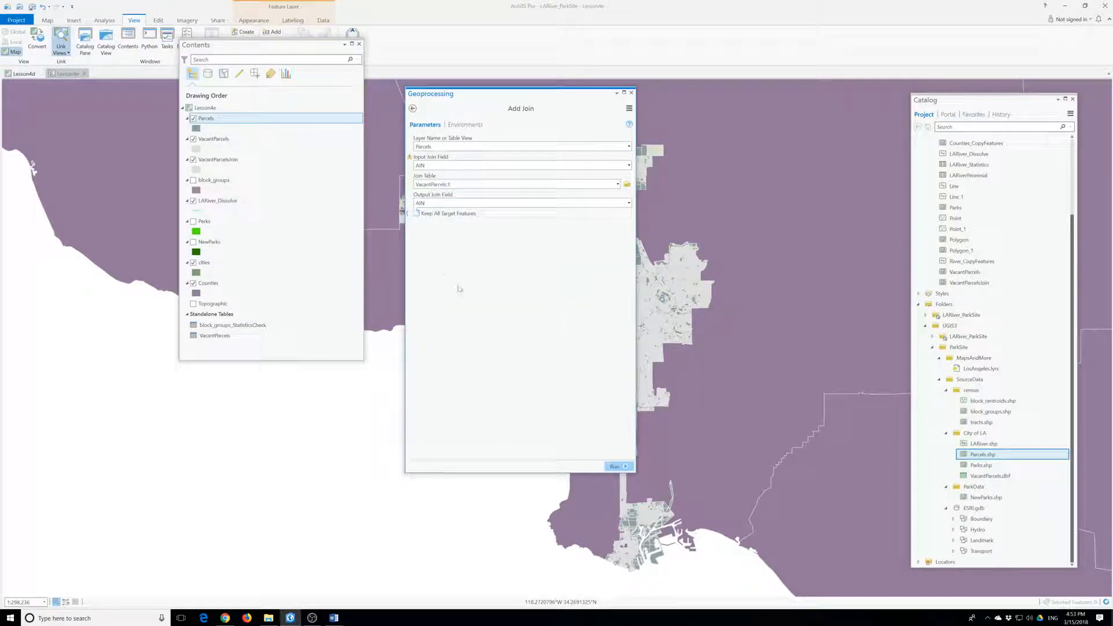
left_click(614, 467)
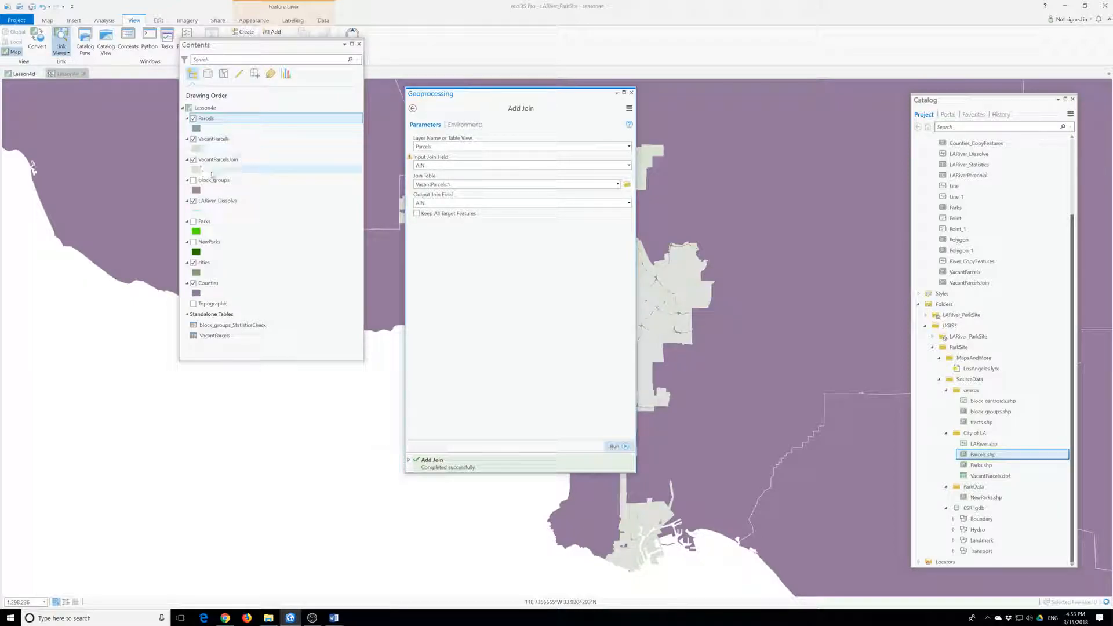
left_click(631, 93)
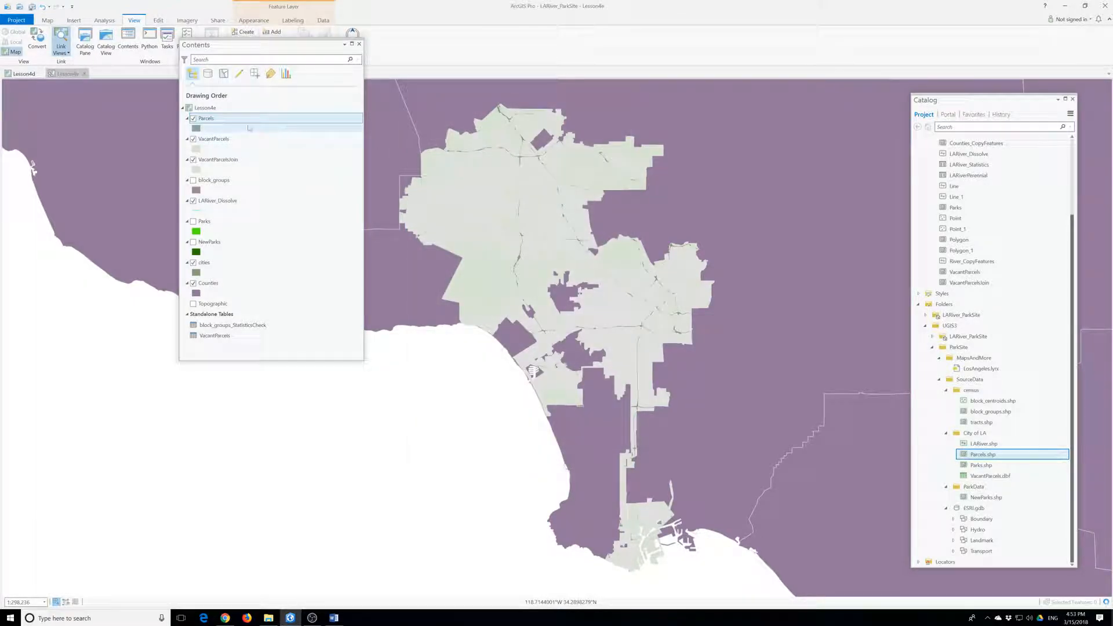
- Open the joined Parcels layer's attribute table and check its joined fields and record count
right_click(204, 119)
left_click(238, 158)
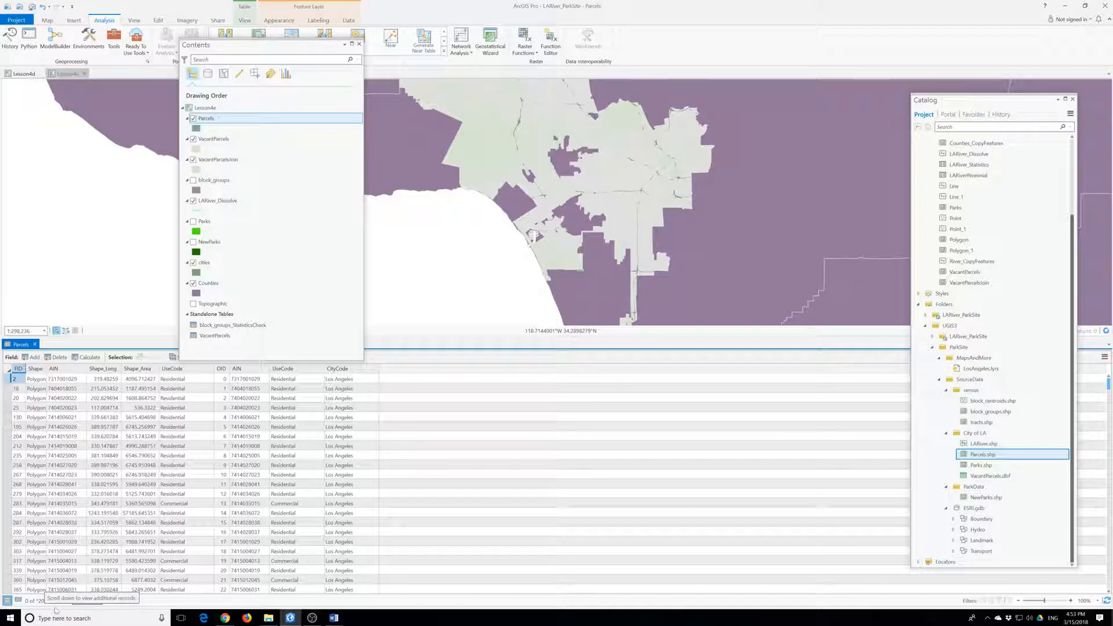
left_click(92, 600)
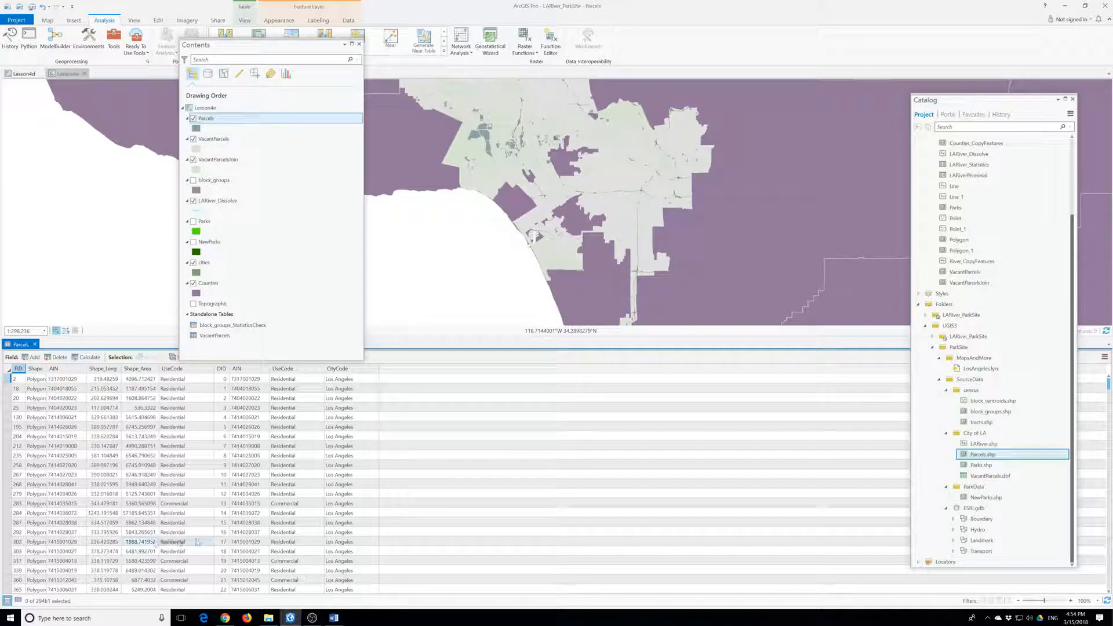
- Add Parcels.shp to the map again as an unjoined layer and open its attribute table
mouse_move(962, 458)
left_mouse_down()
mouse_move(429, 311)
mouse_move(218, 122)
mouse_move(220, 134)
left_mouse_up()
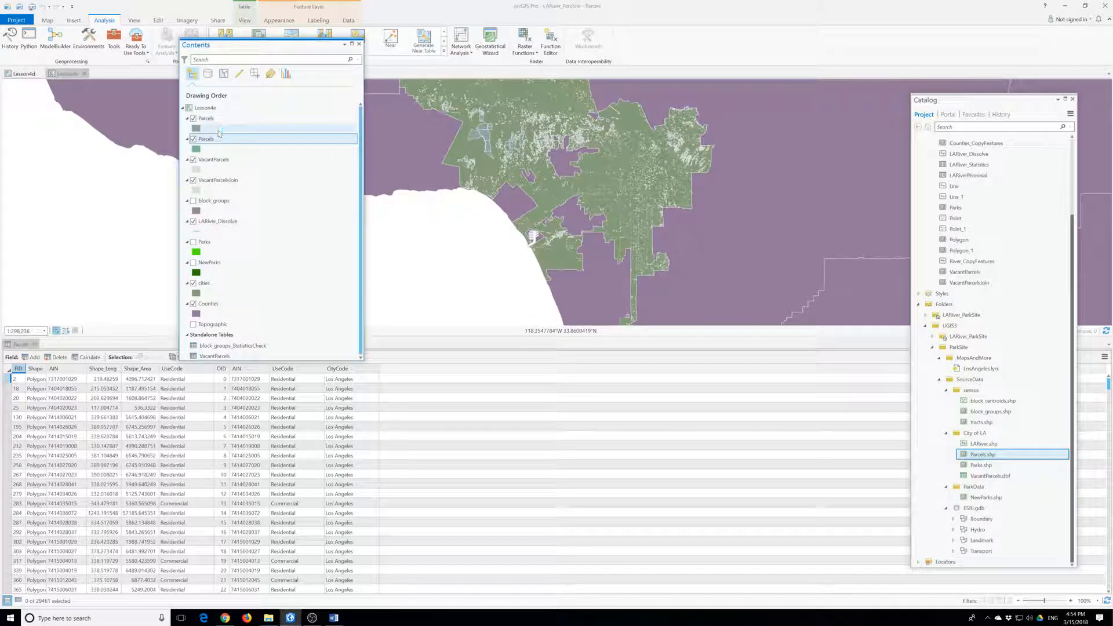
right_click(202, 145)
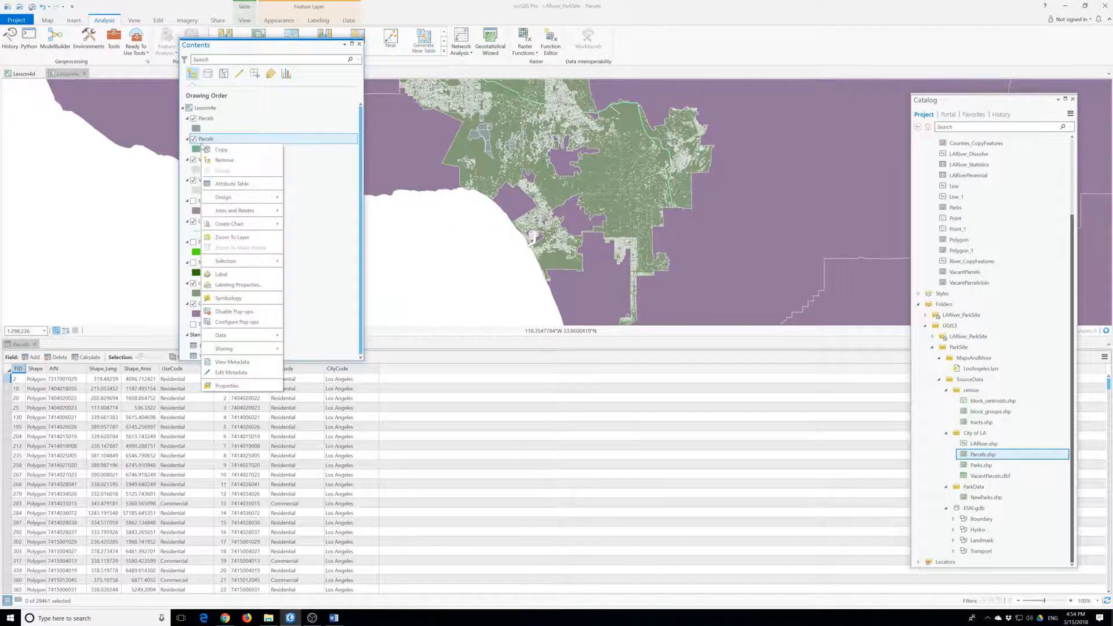
left_click(237, 185)
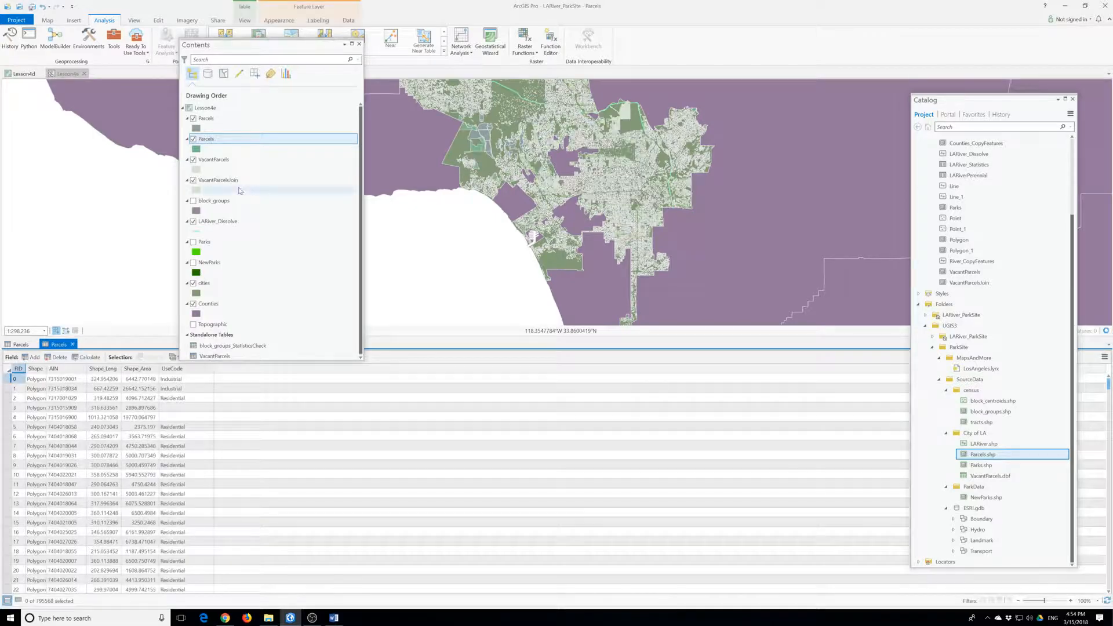
- Open the standalone VacantParcels table and compare it with the unjoined and joined Parcels tables
right_click(213, 355)
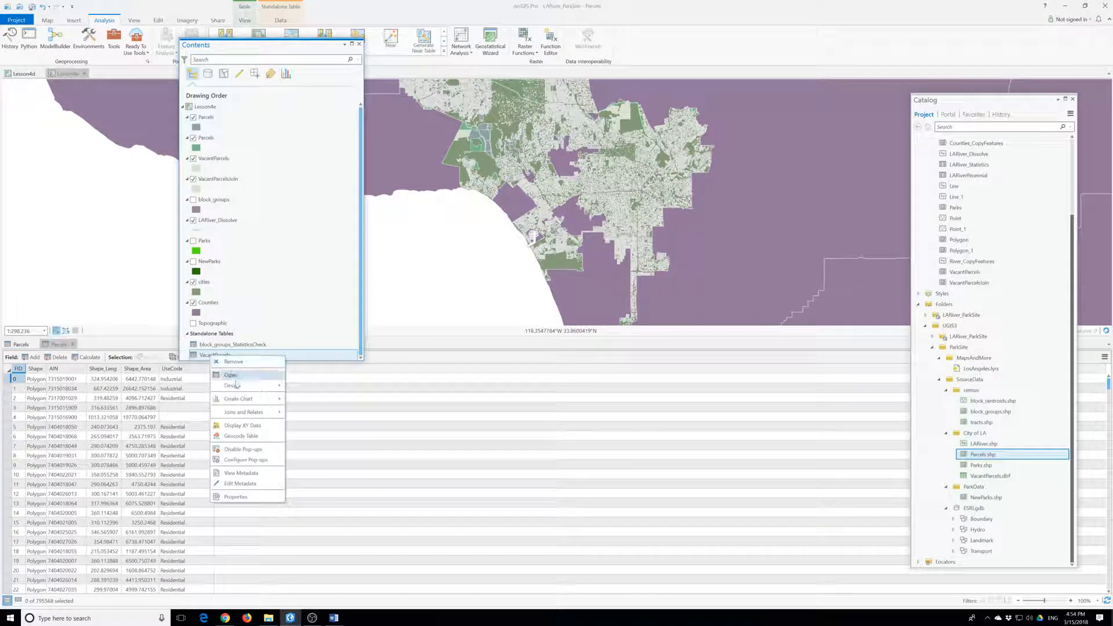
left_click(232, 377)
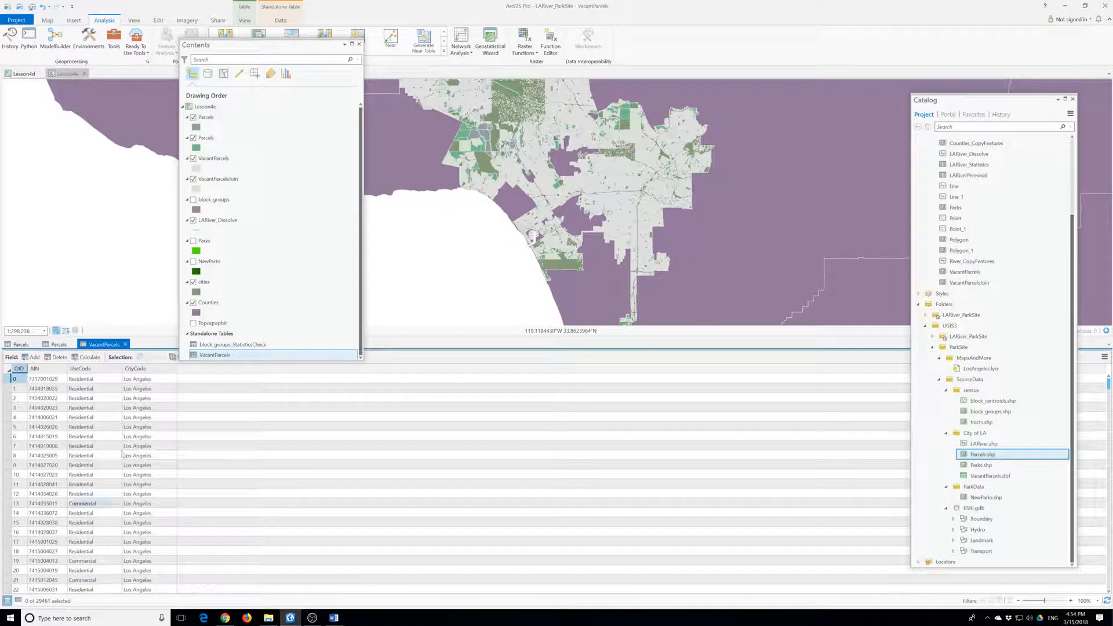
left_click(59, 344)
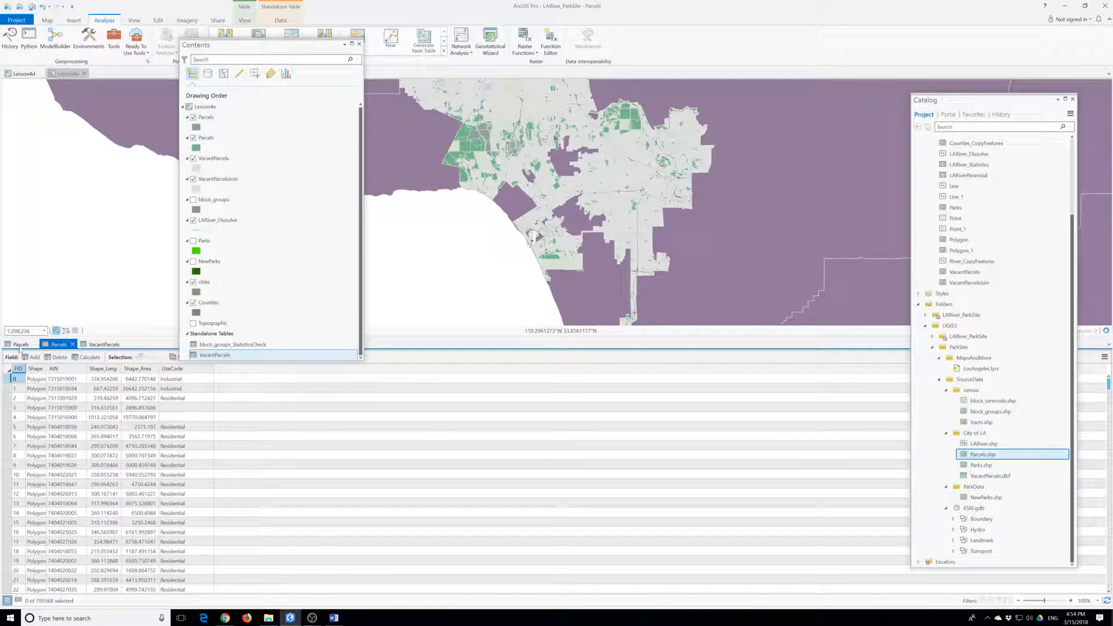
left_click(20, 344)
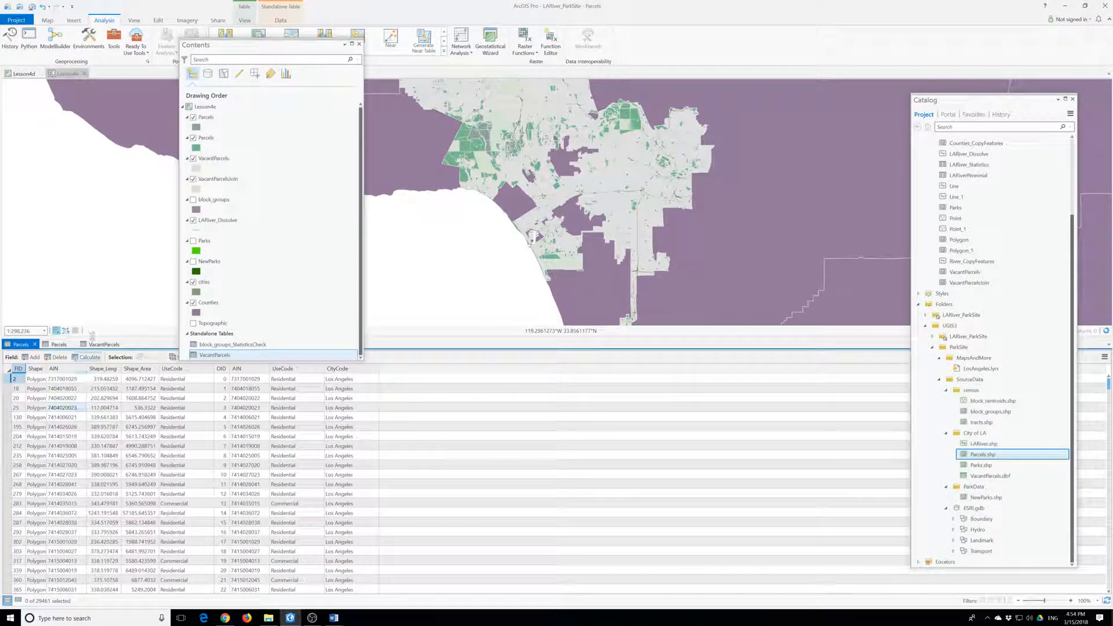
left_click(97, 345)
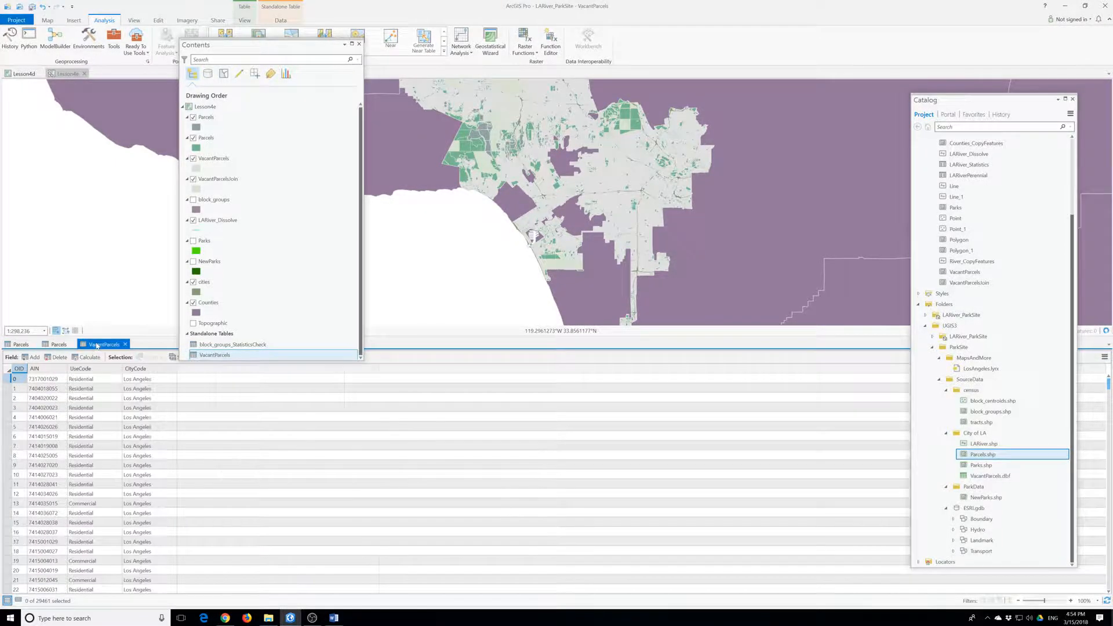
- Close the VacantParcels table and both Parcels attribute tables
left_click(125, 344)
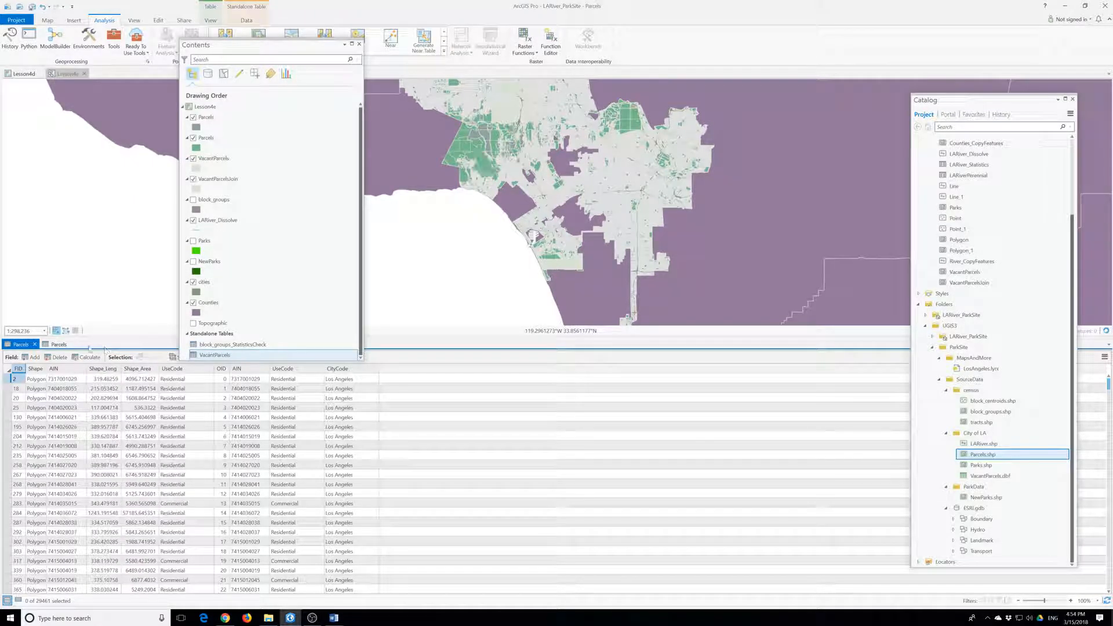
left_click(73, 344)
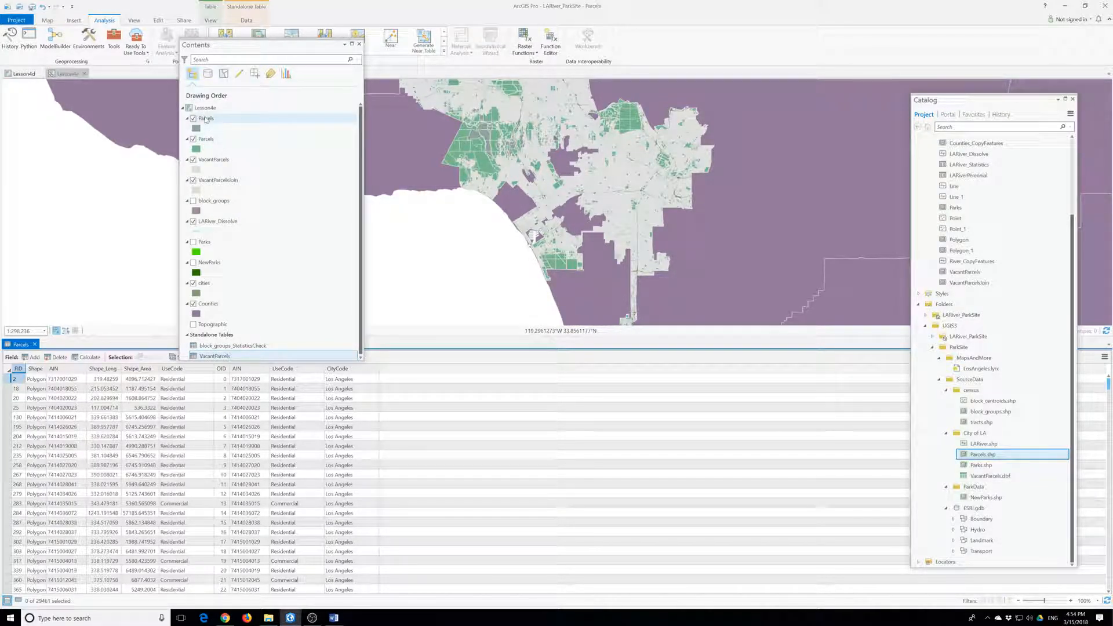
left_click(206, 118)
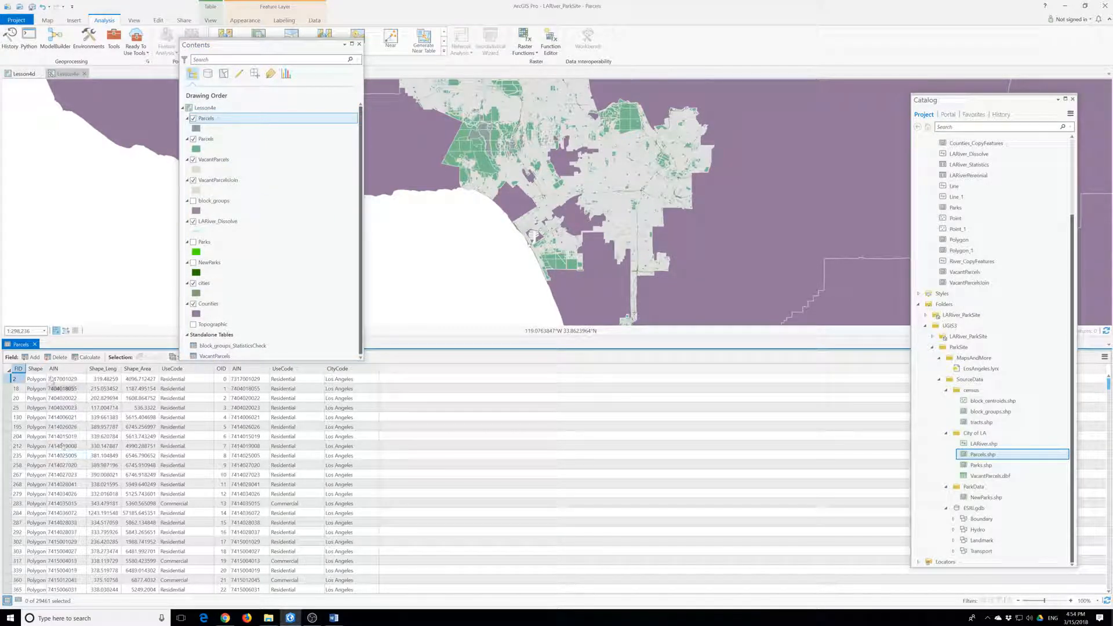
left_click(34, 344)
- Reopen the unjoined Parcels layer's attribute table to check its record count, and close it
right_click(211, 140)
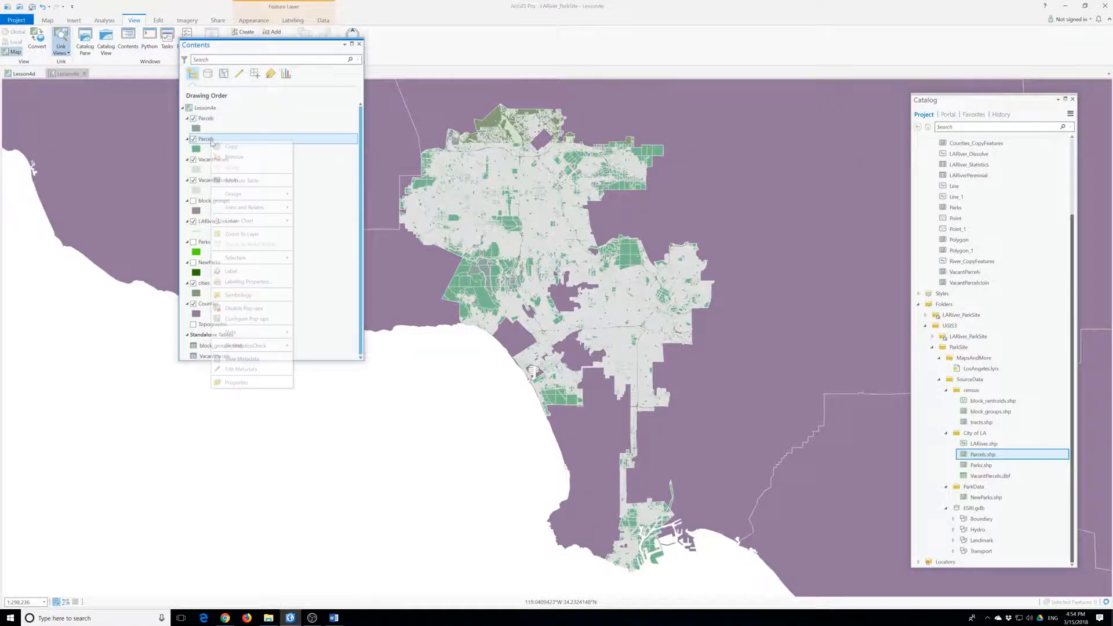
left_click(247, 181)
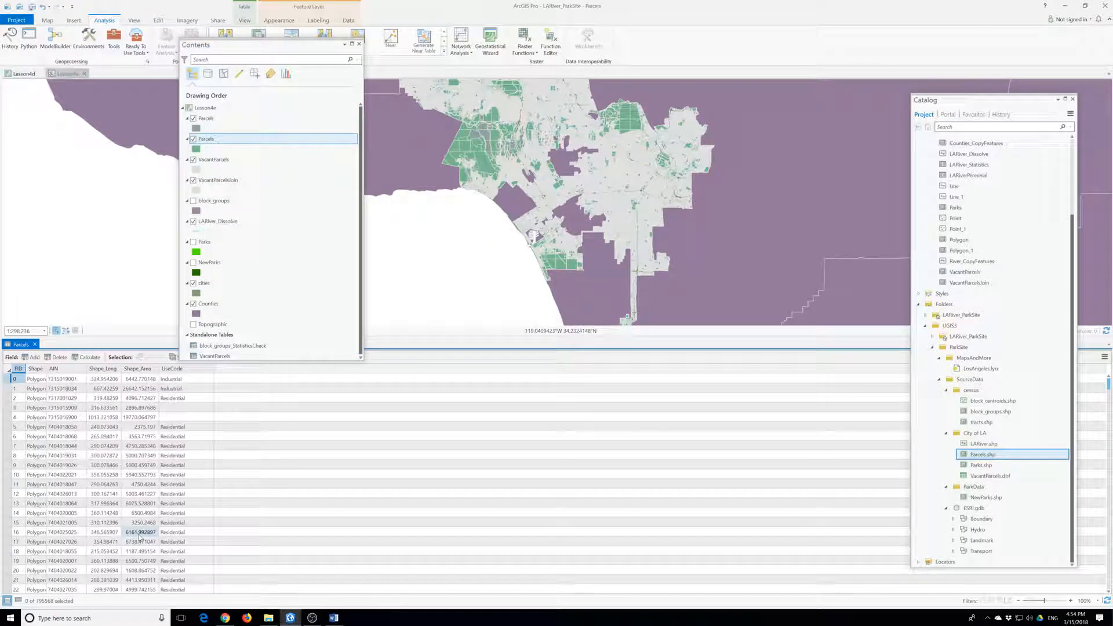
left_click(206, 118)
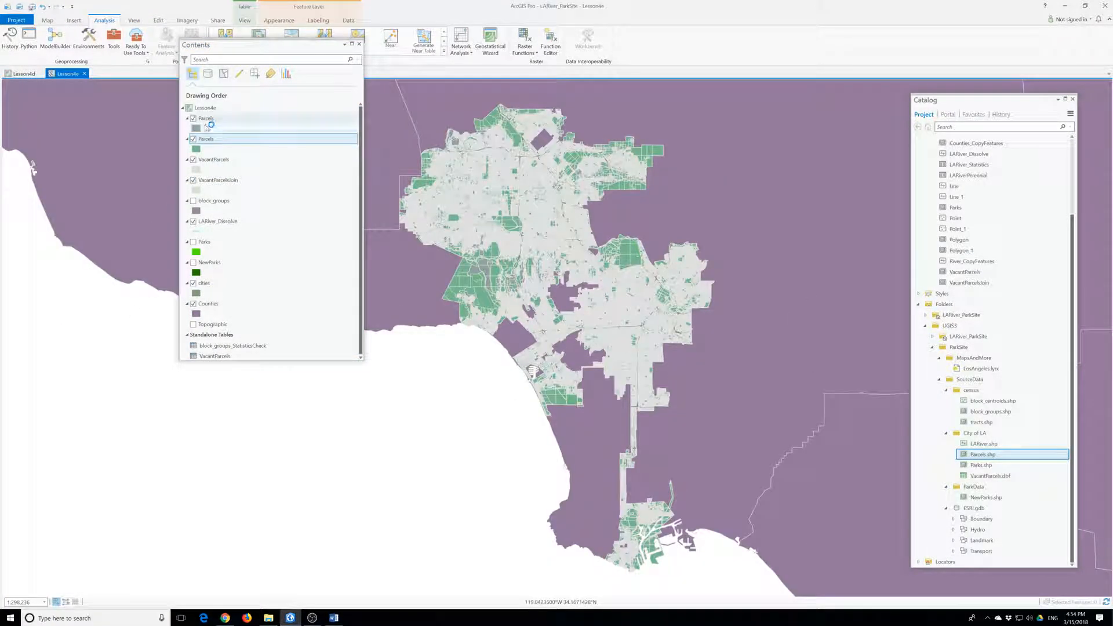
- Export the joined Parcels layer's features to the project geodatabase as VacantParcelsJoins2, and close the tool
right_click(208, 119)
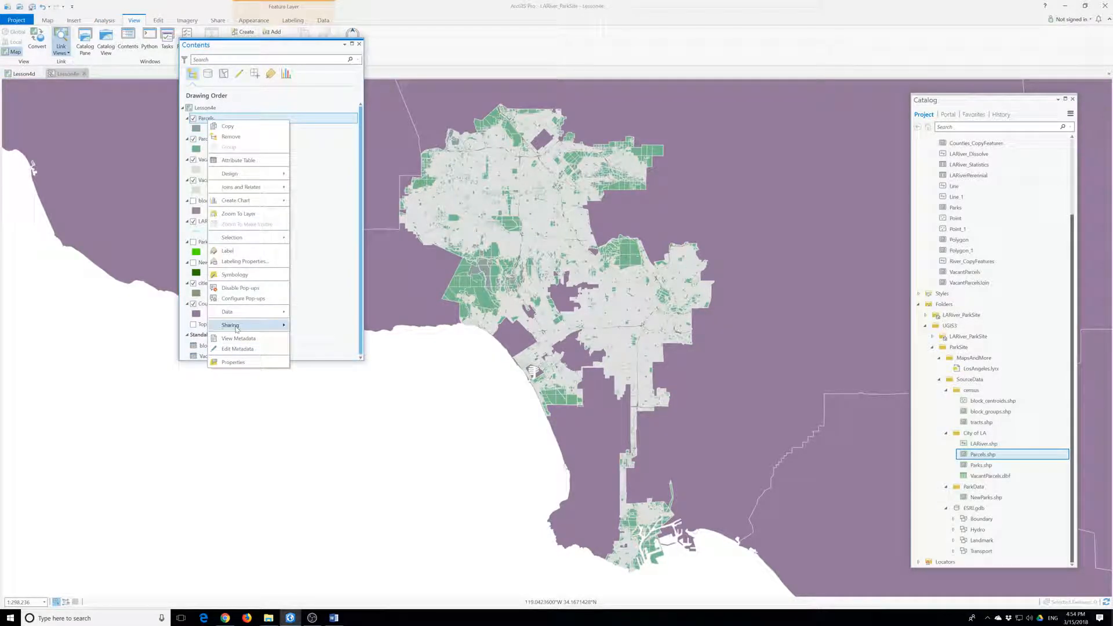
mouse_move(249, 313)
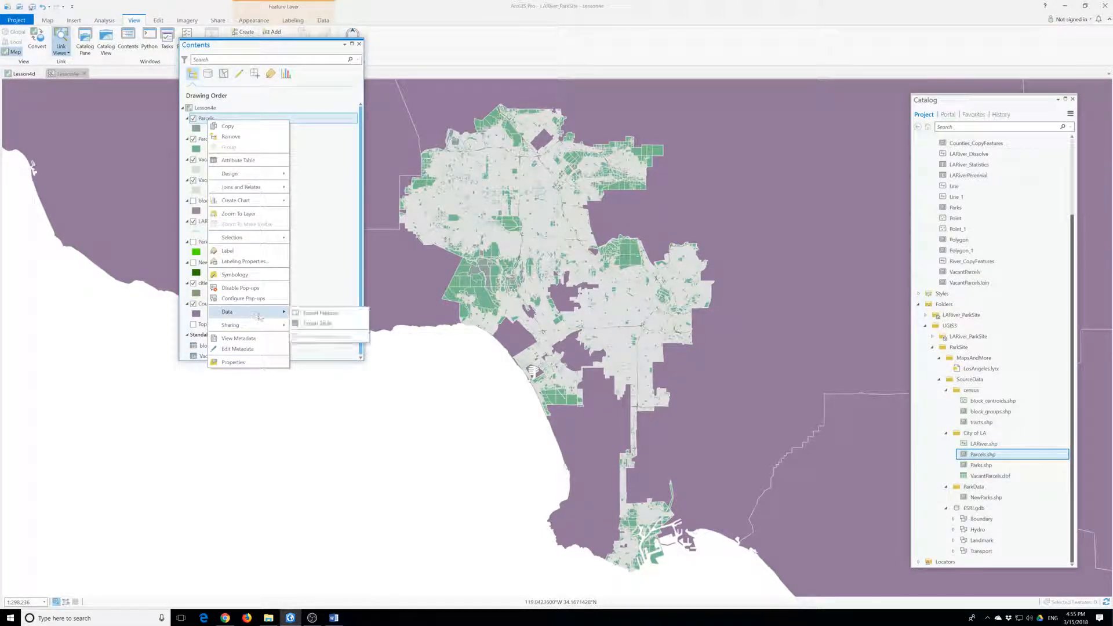
left_click(328, 313)
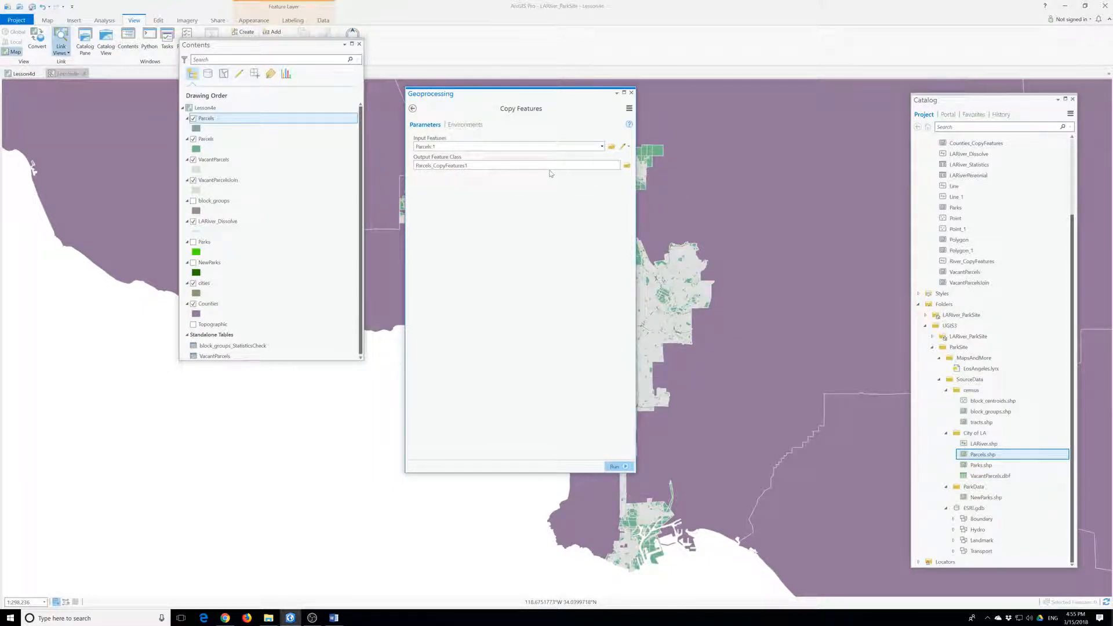
key("BackSpace")
key("BackSpace")
key("BackSpace")
key("BackSpace")
key("BackSpace")
key("BackSpace")
key("BackSpace")
key("BackSpace")
key("BackSpace")
key("BackSpace")
key("BackSpace")
key("BackSpace")
key("BackSpace")
key("BackSpace")
key("BackSpace")
key("BackSpace")
key("BackSpace")
key("BackSpace")
key("BackSpace")
type("cantParcelsJoins2")
key("Return")
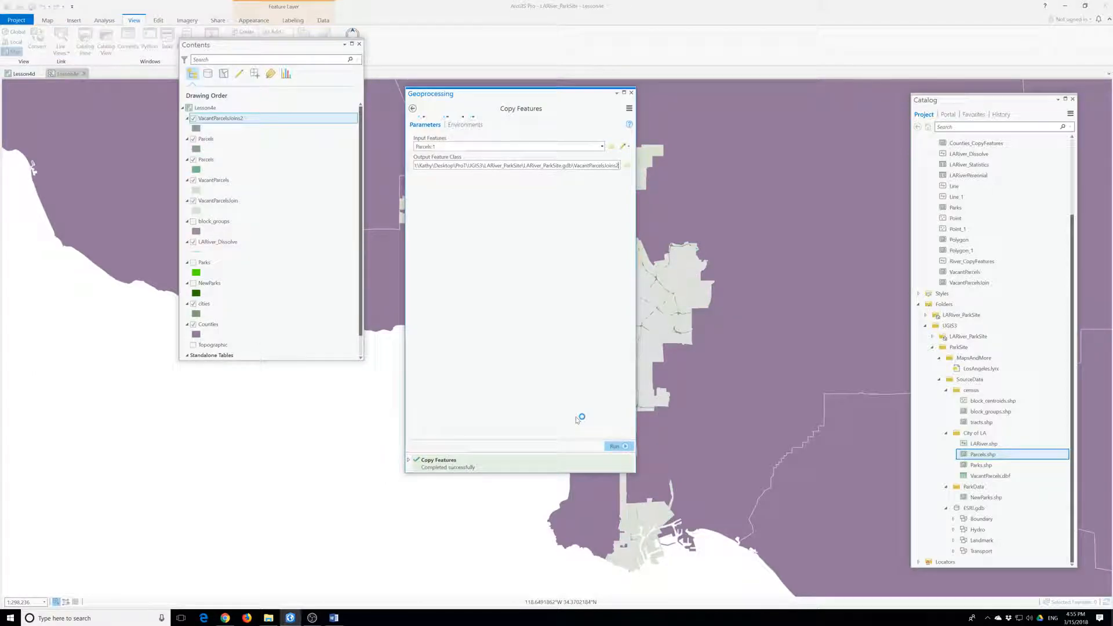
left_click(631, 93)
- Open the VacantParcelsJoins2 attribute table and check its fields and record count
right_click(219, 118)
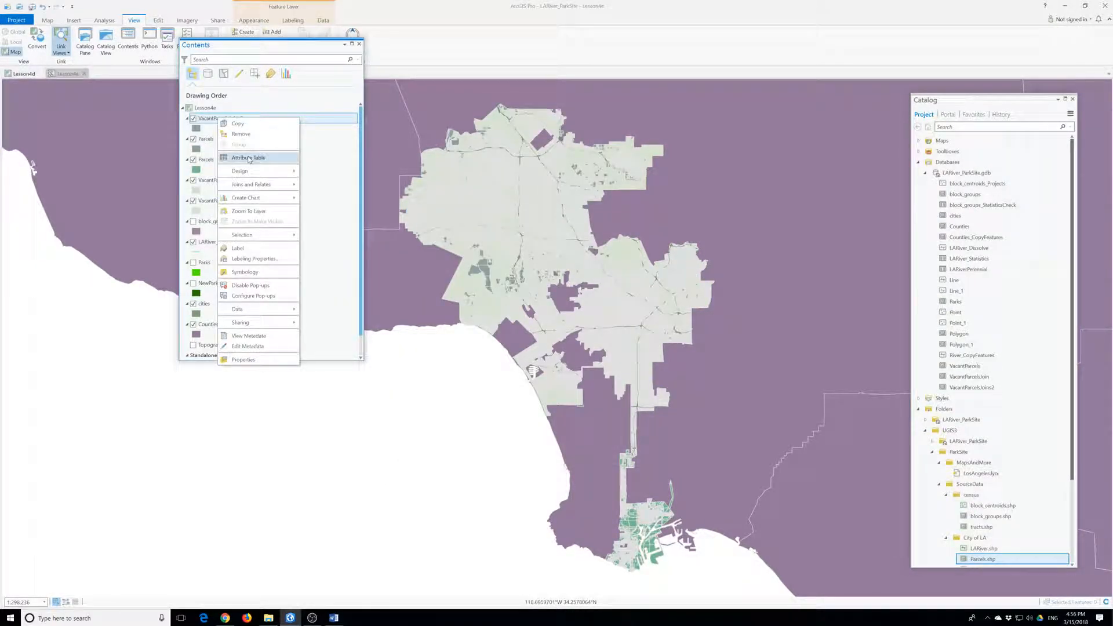
left_click(249, 158)
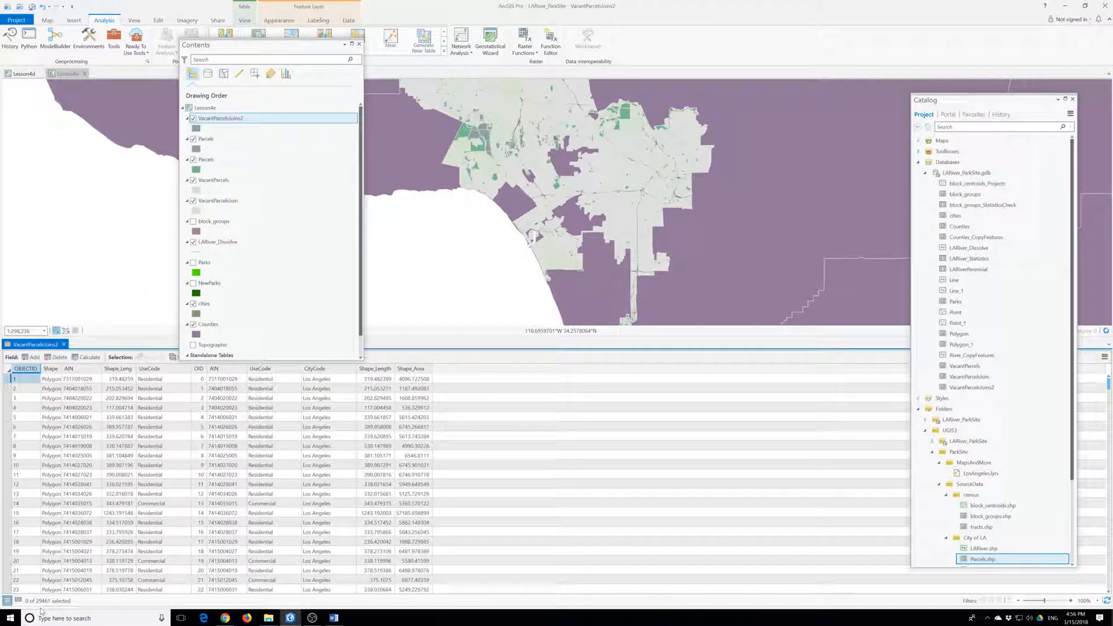
right_click(221, 120)
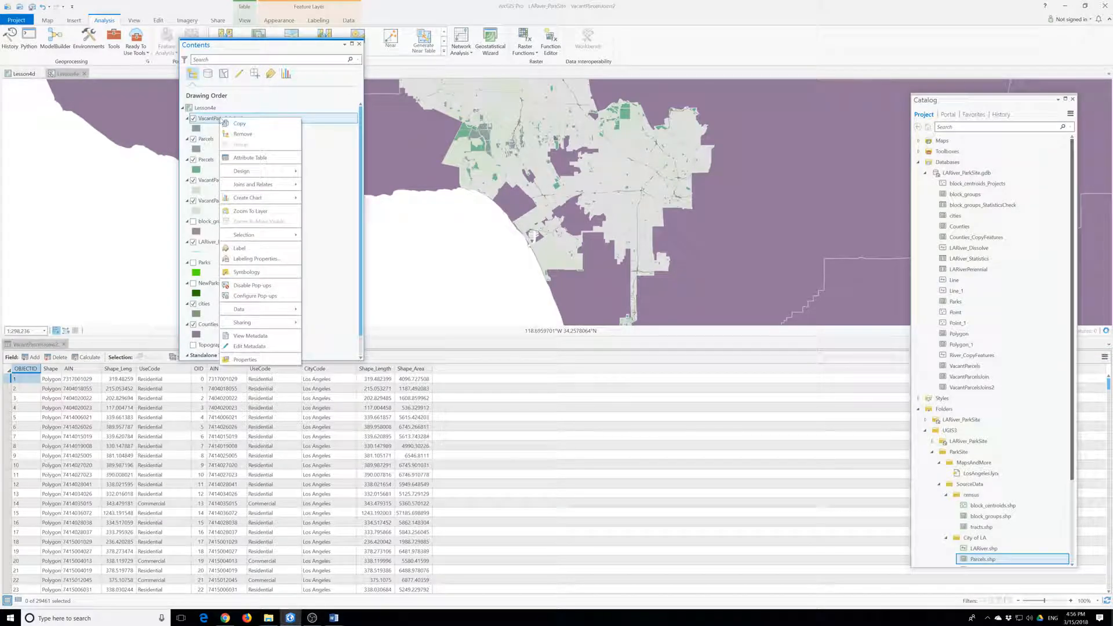
left_click(212, 106)
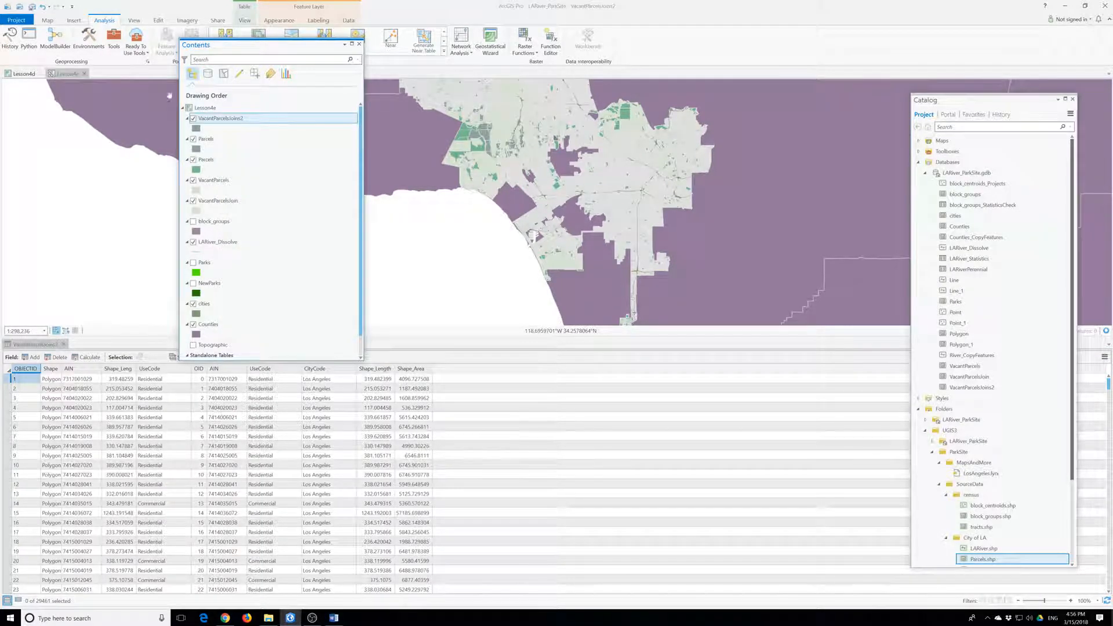
- Start the Dissolve tool with VacantParcelsJoins2 as the input features
left_click(114, 39)
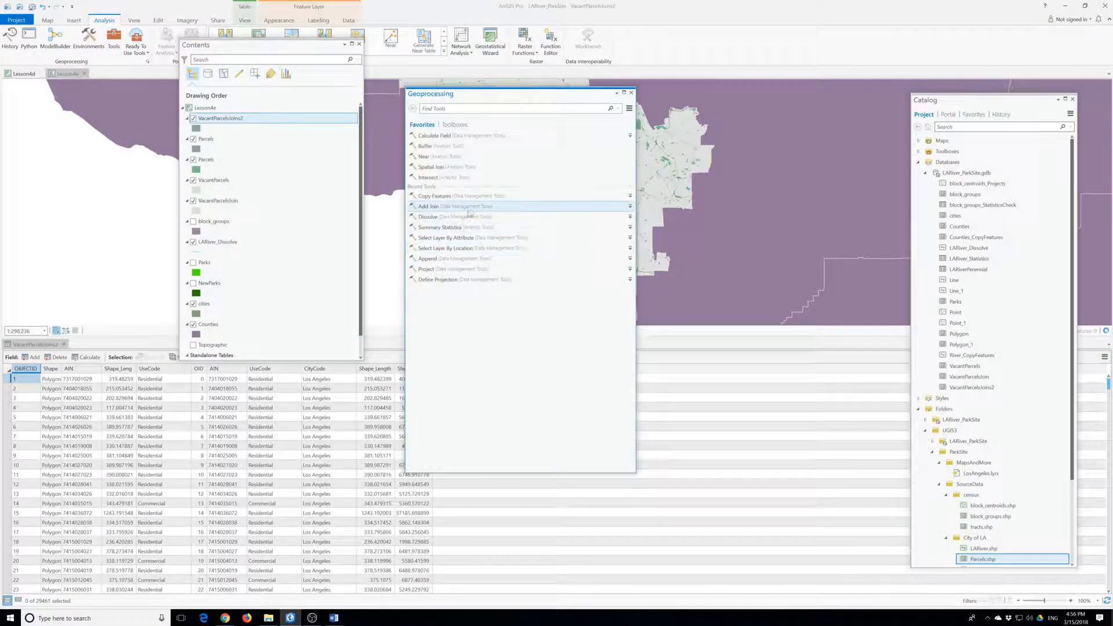
left_click(466, 217)
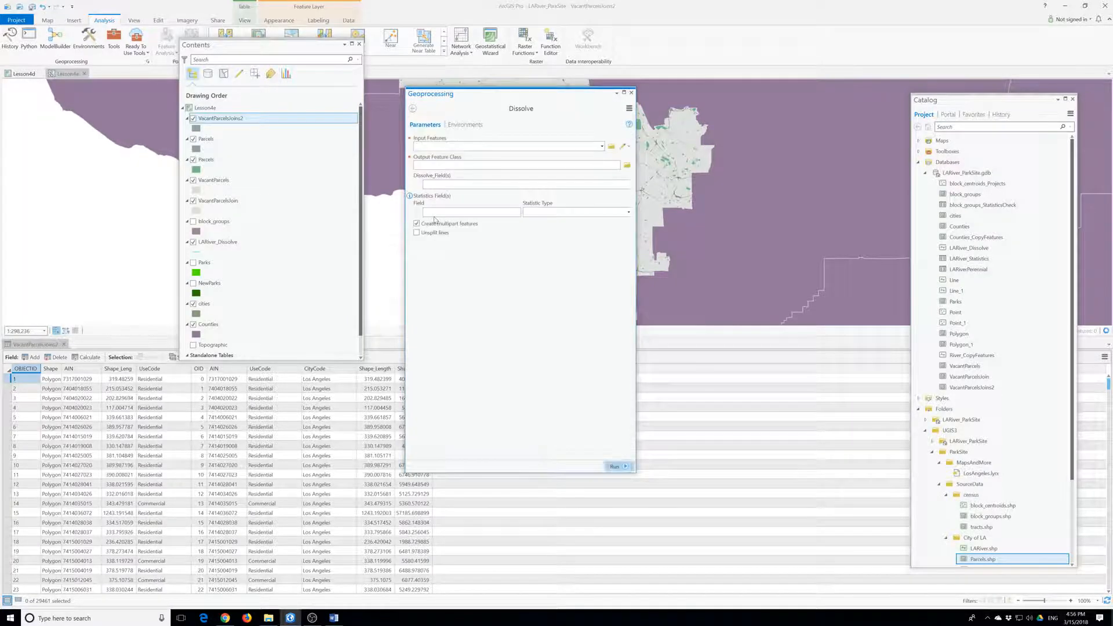
left_click(480, 146)
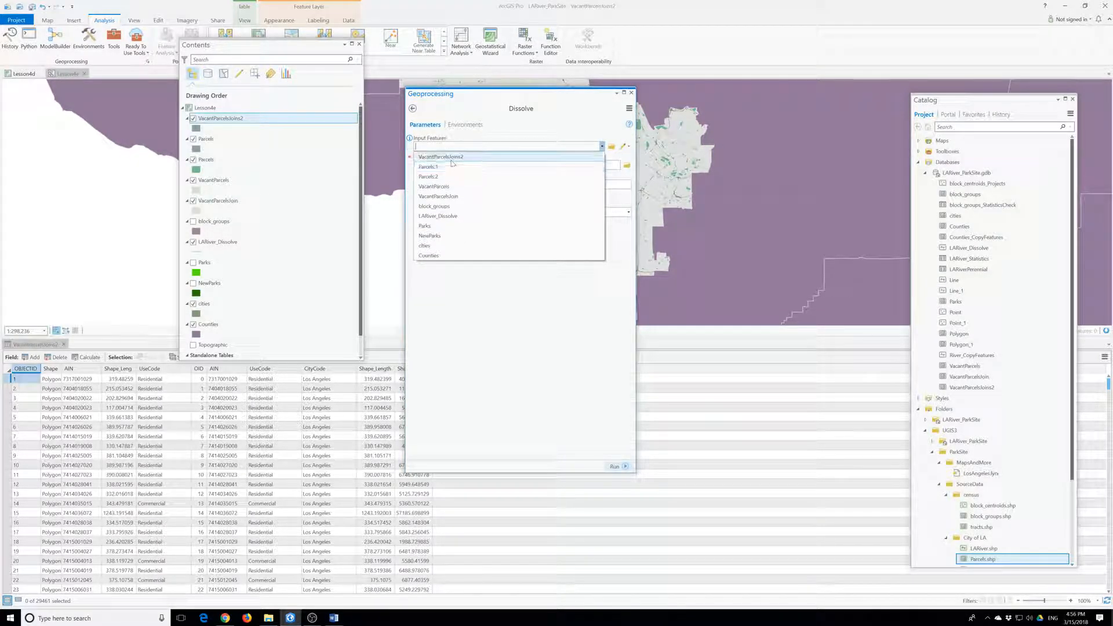
left_click(451, 160)
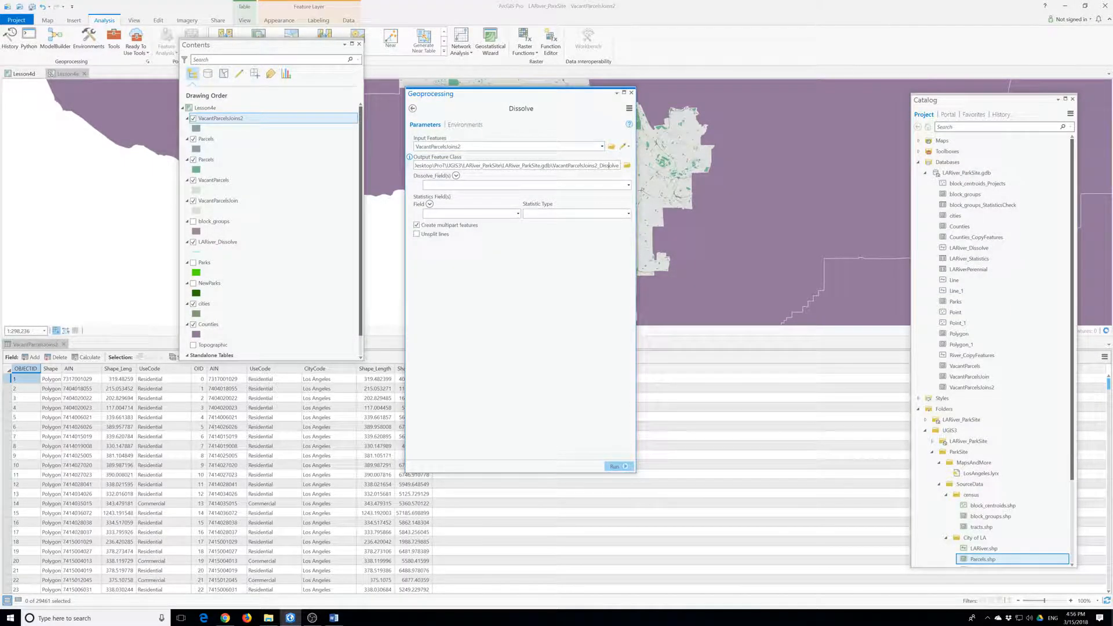
- Name the dissolve output VacantParcelsDissolve, turn off multipart features, run the tool, and close it
left_click(599, 165)
key("BackSpace")
key("BackSpace")
key("BackSpace")
key("BackSpace")
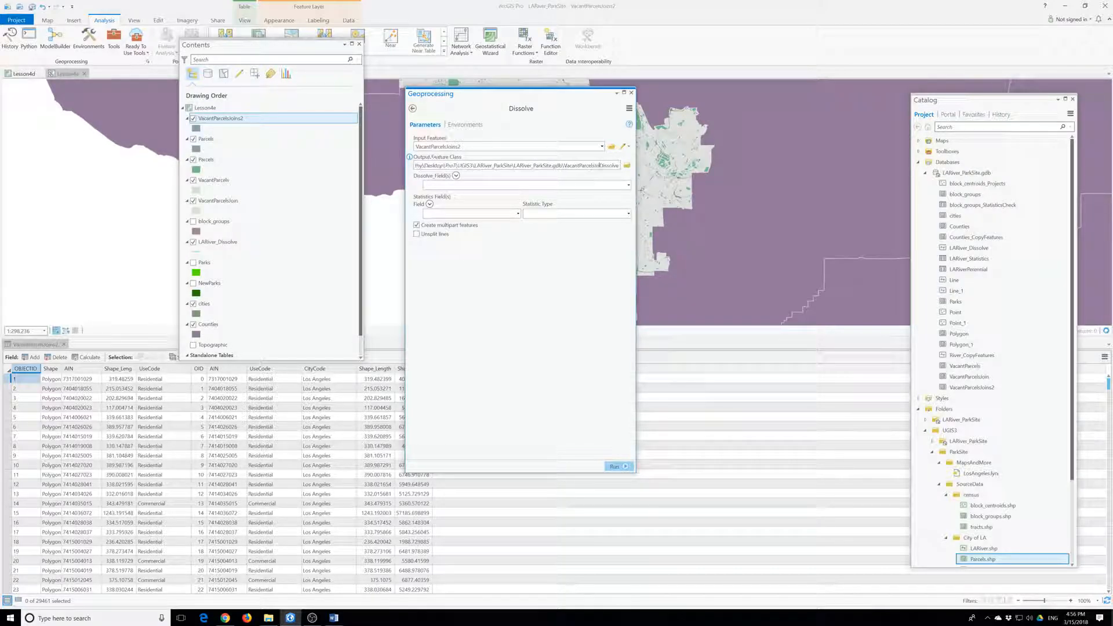
key("BackSpace")
key("BackSpace")
key("BackSpace")
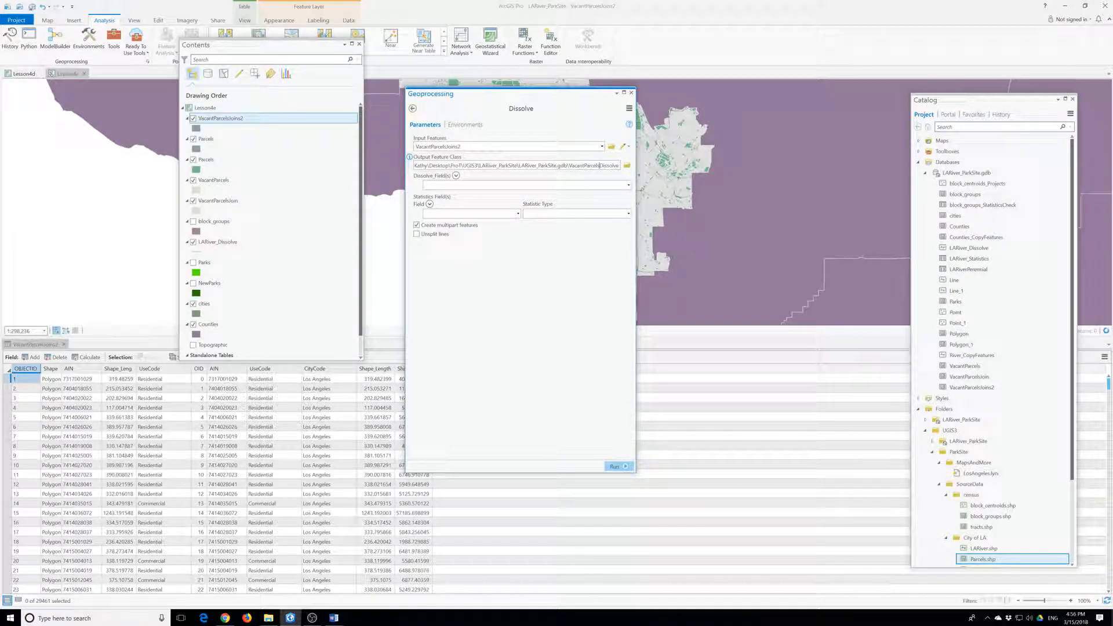
left_click(416, 225)
left_click(624, 466)
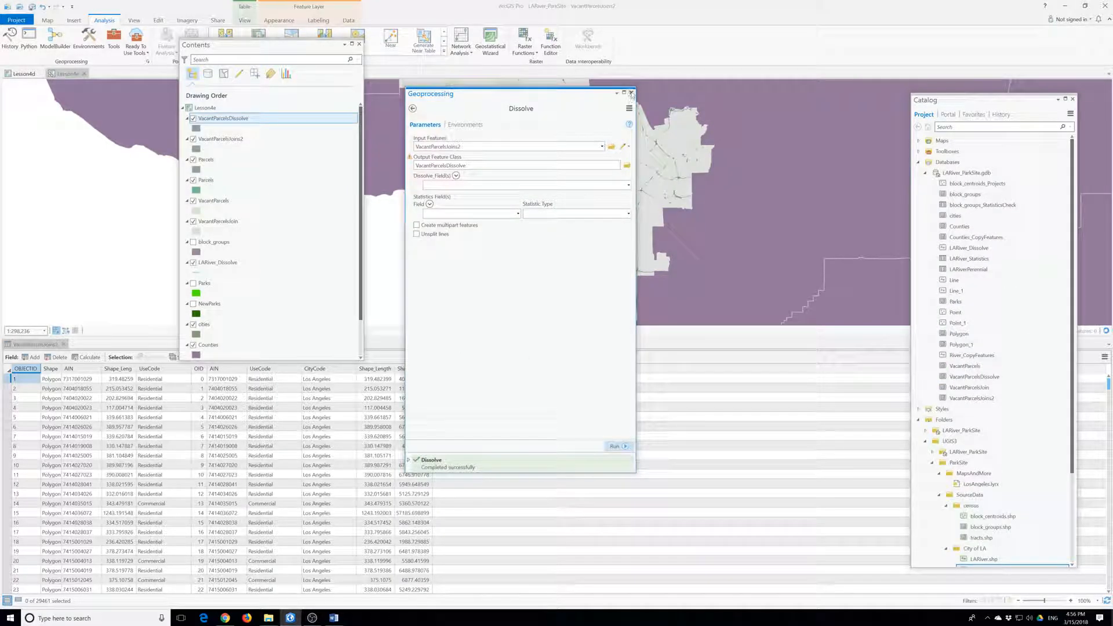
left_click(630, 92)
- Open the VacantParcelsDissolve attribute table and bring up its fields design view
right_click(210, 124)
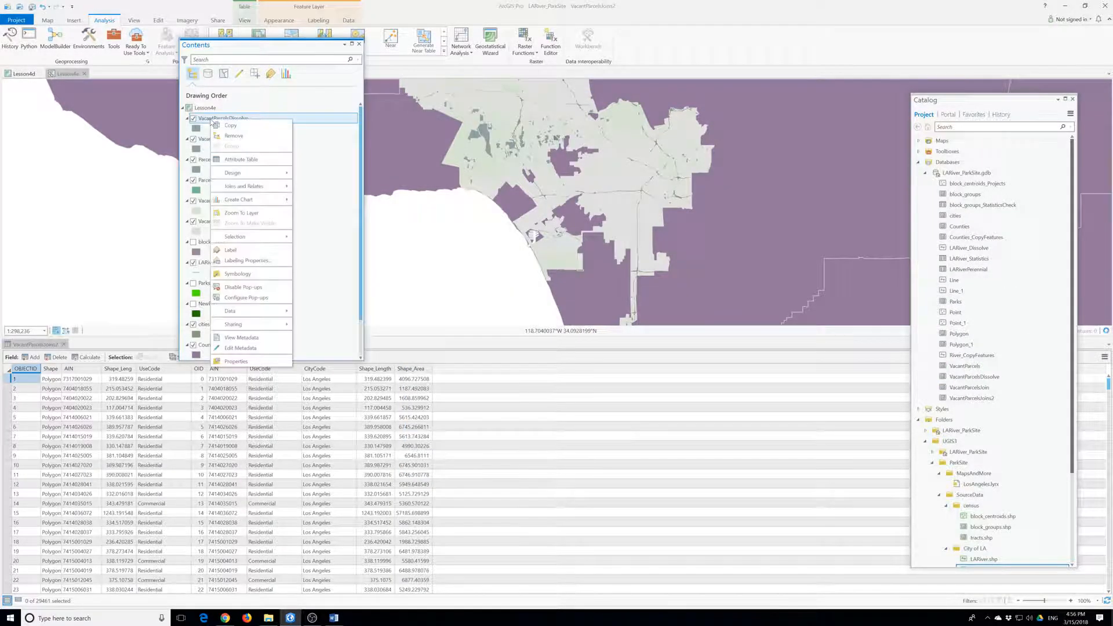
left_click(241, 160)
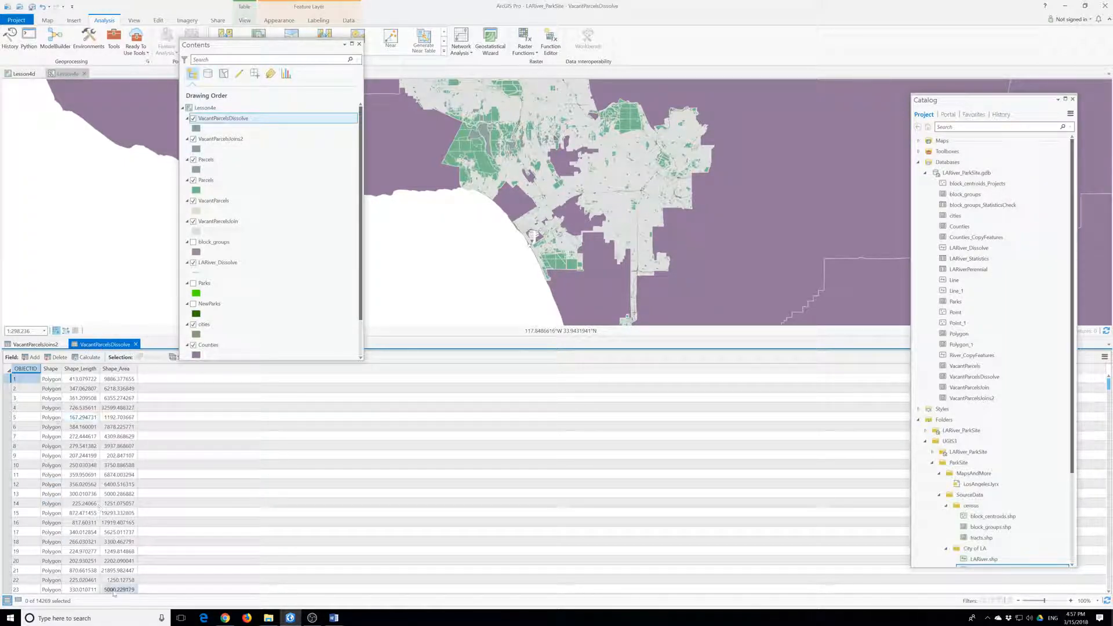
left_click(1104, 357)
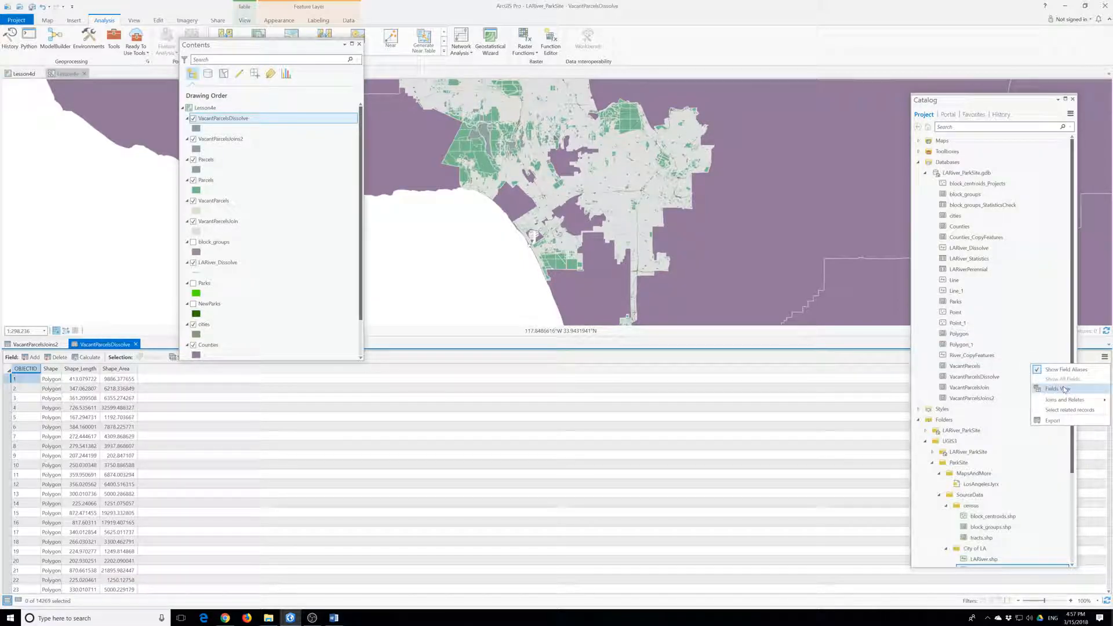
left_click(1057, 389)
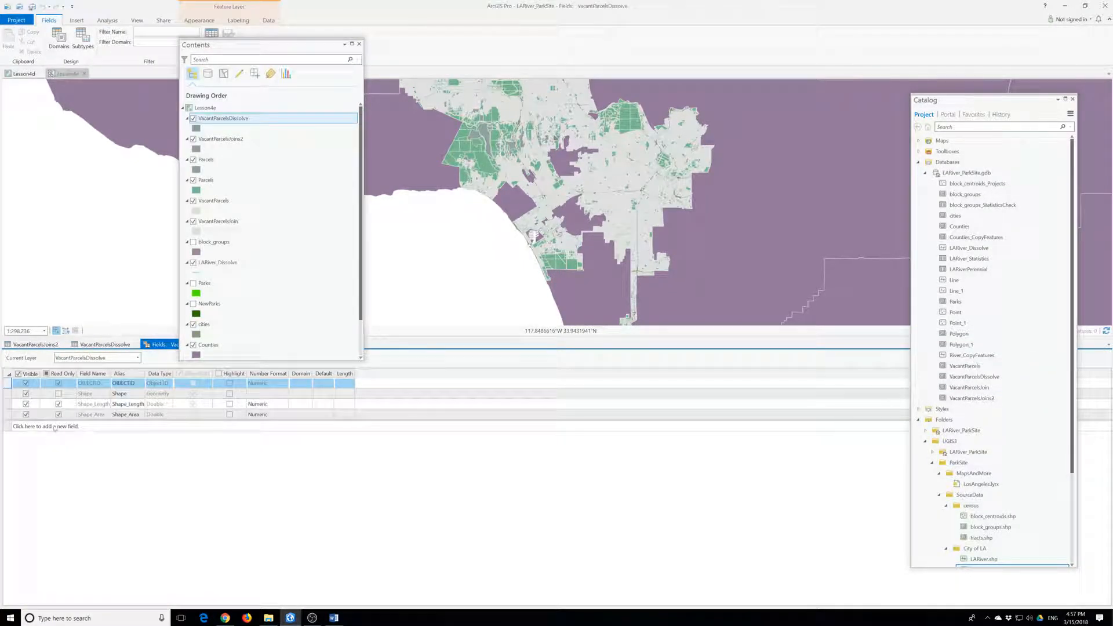
- Add a numeric field named ACRES with the alias Acres to the VacantParcelsDissolve fields design and choose its data type
left_click(48, 426)
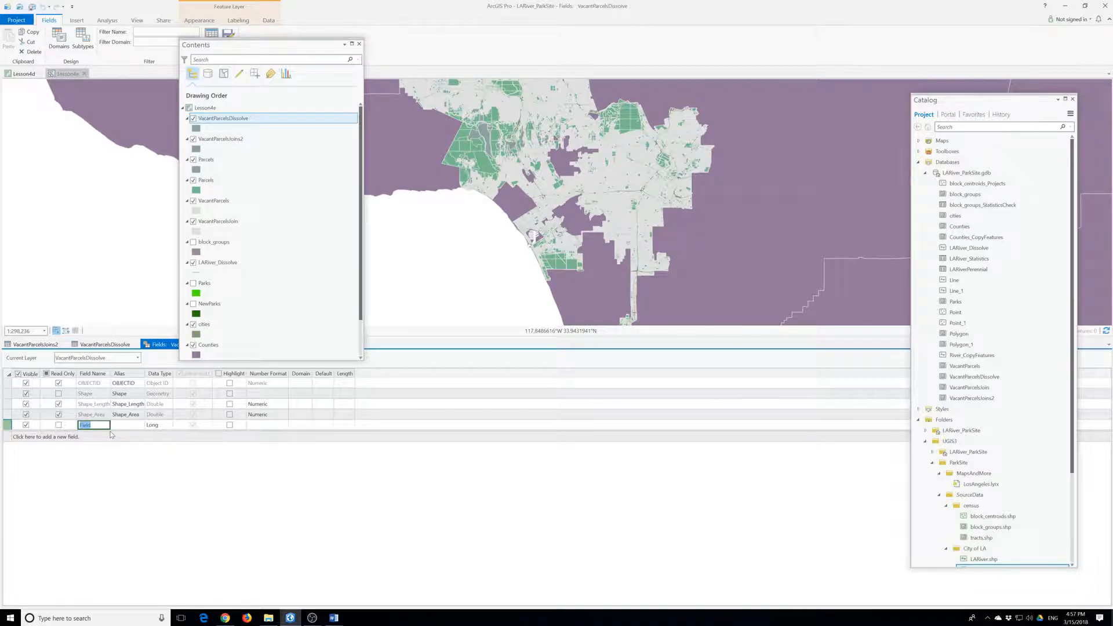
type("A")
left_click(119, 426)
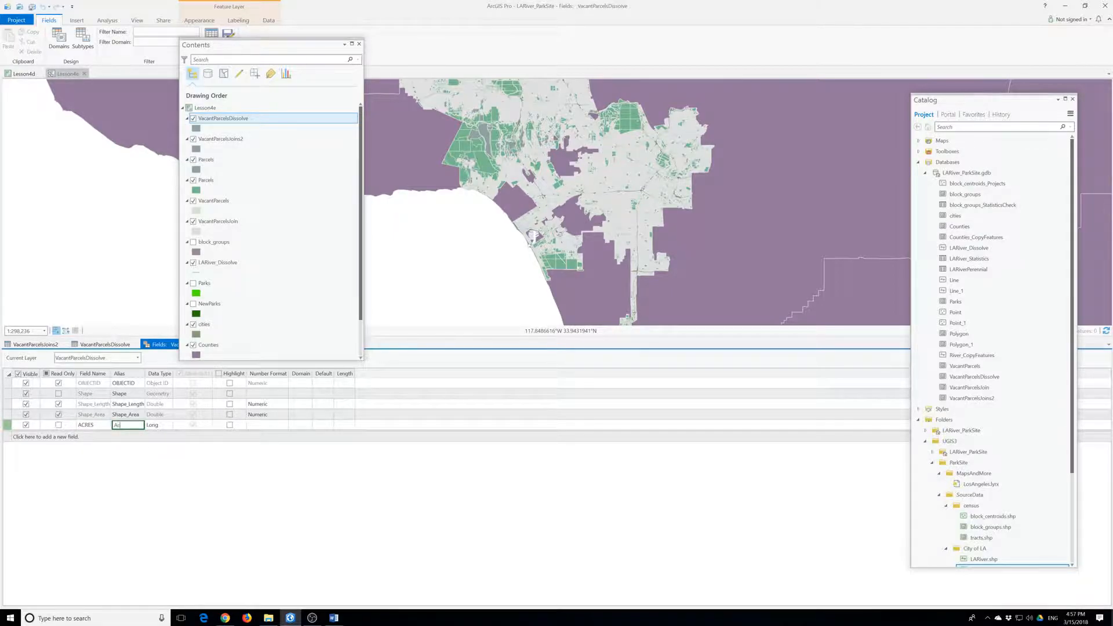
left_click(159, 427)
left_click(167, 427)
left_click(163, 462)
- Save the new field in VacantParcelsDissolve and close the fields design view
left_click_drag(238, 46, 436, 92)
left_click(230, 39)
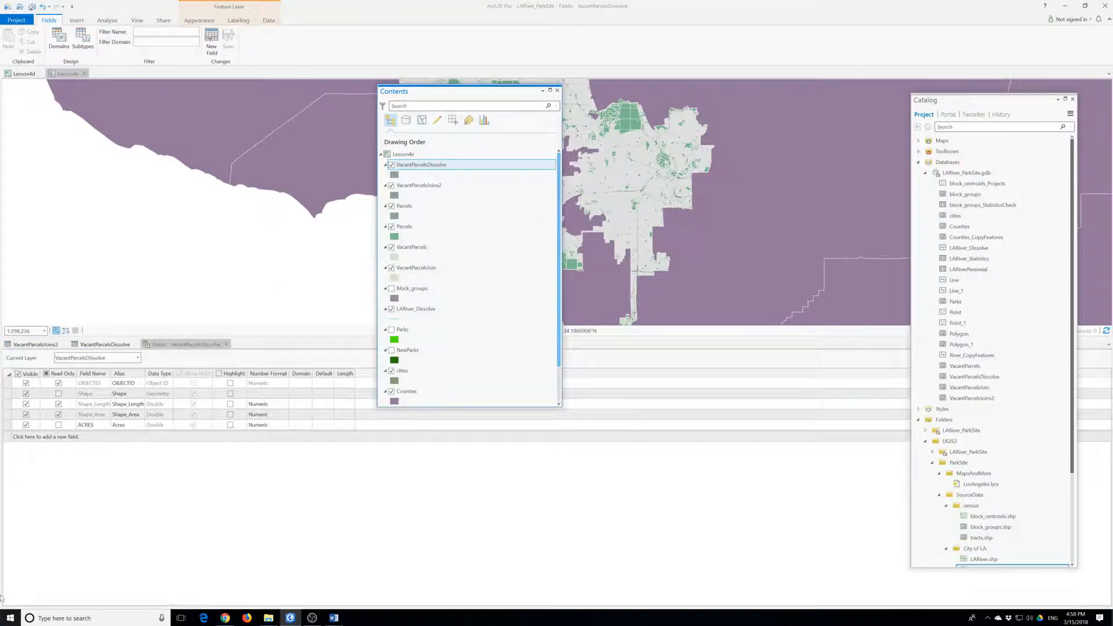
left_click(227, 345)
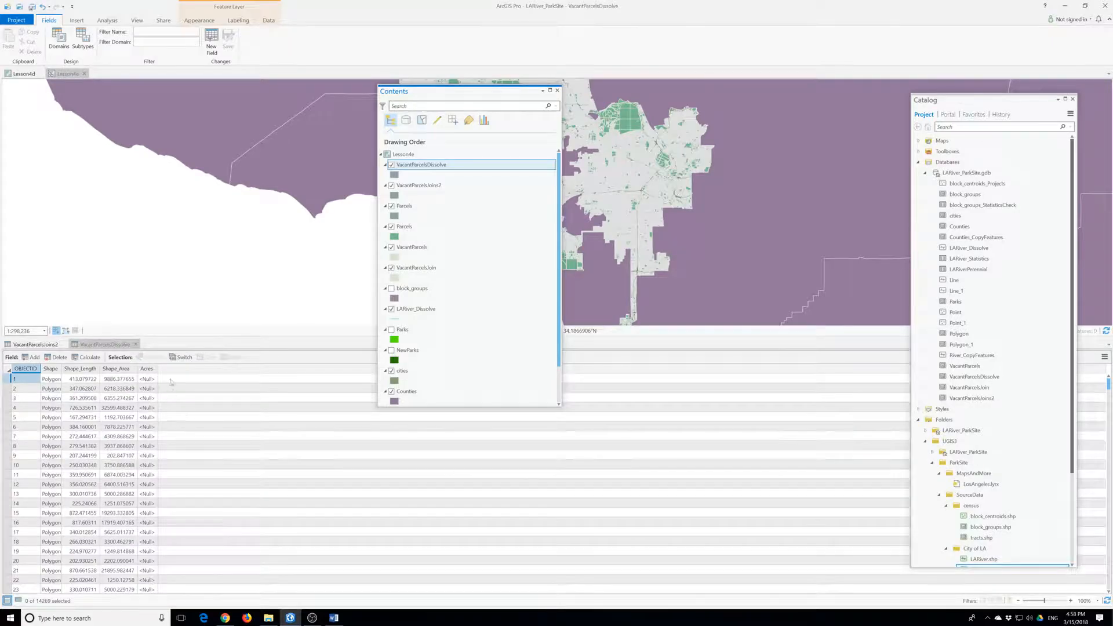
- Calculate the Acres field with the Python 3 expression !shape.area@acres! and close the Calculate Field tool
right_click(149, 368)
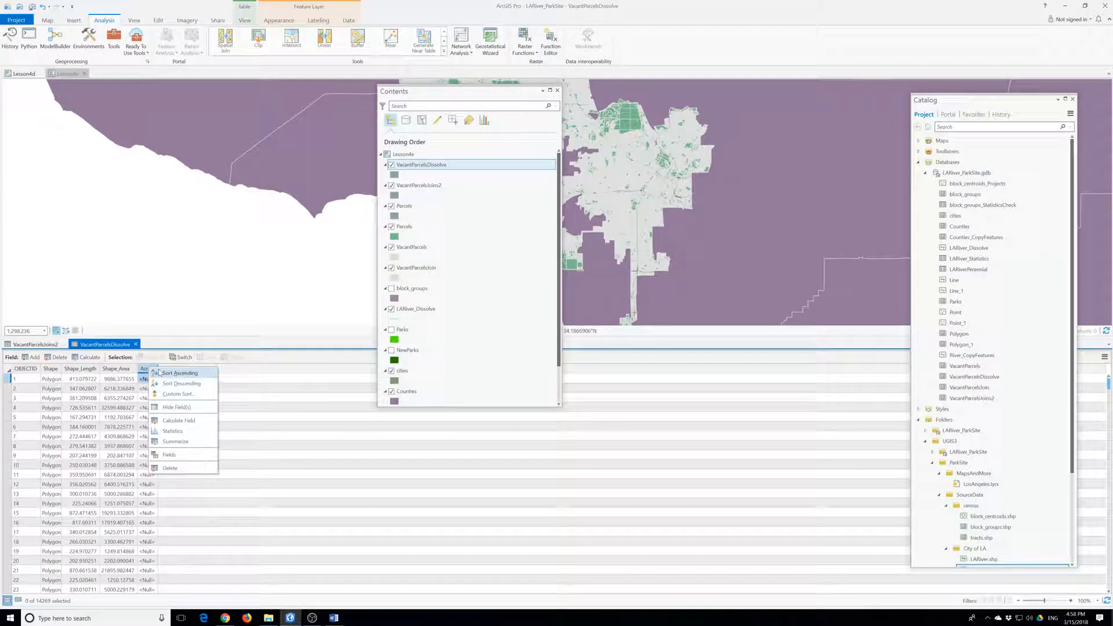
left_click(179, 421)
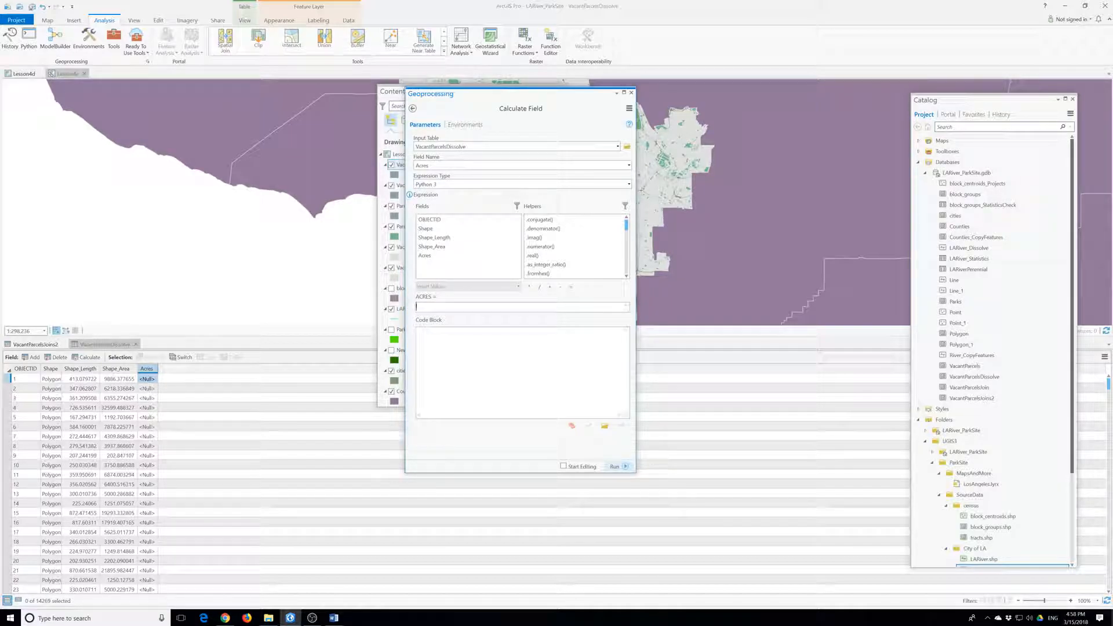
type("e.area@acres!")
left_click(624, 467)
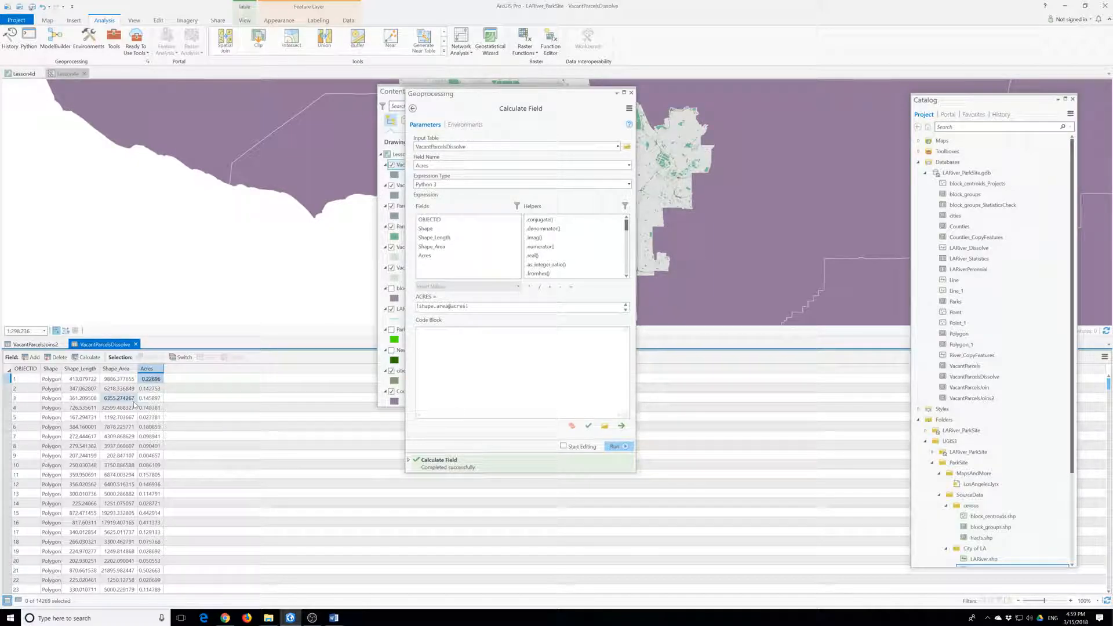
left_click(631, 93)
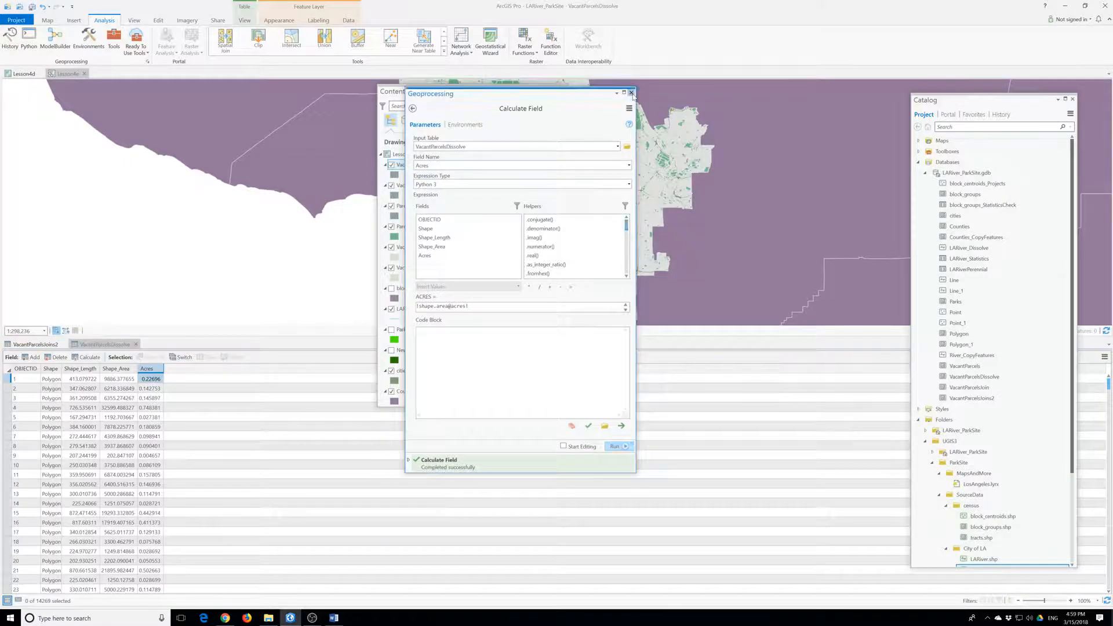
left_click(631, 93)
- Start the Summary Statistics tool with VacantParcelsDissolve as the input table
left_click_drag(464, 92, 279, 87)
left_click(114, 38)
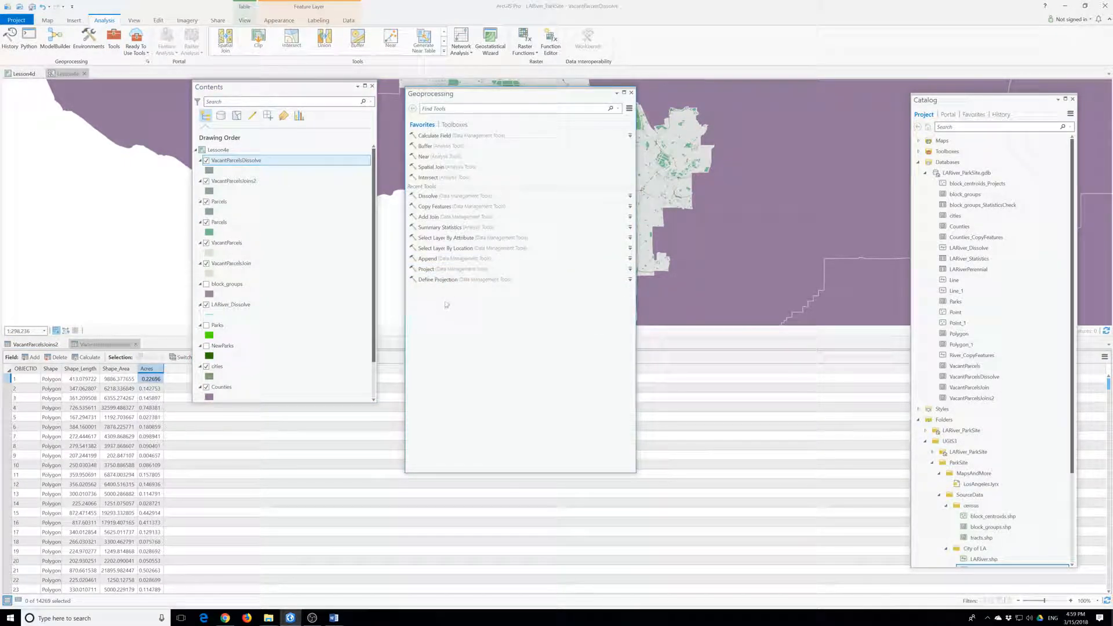
left_click(439, 227)
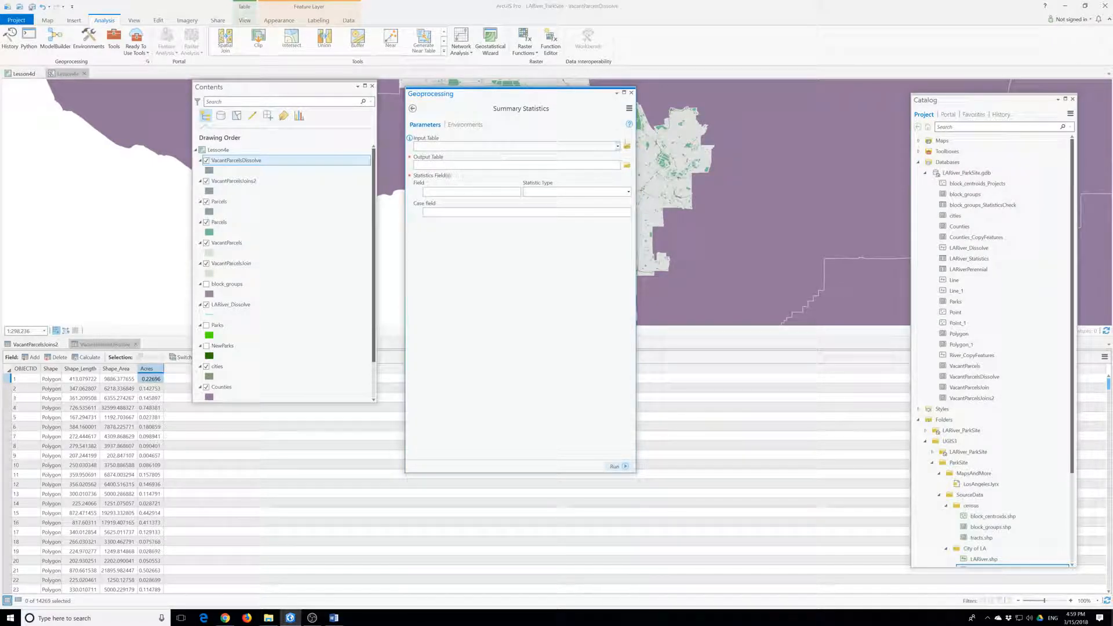
left_click(618, 146)
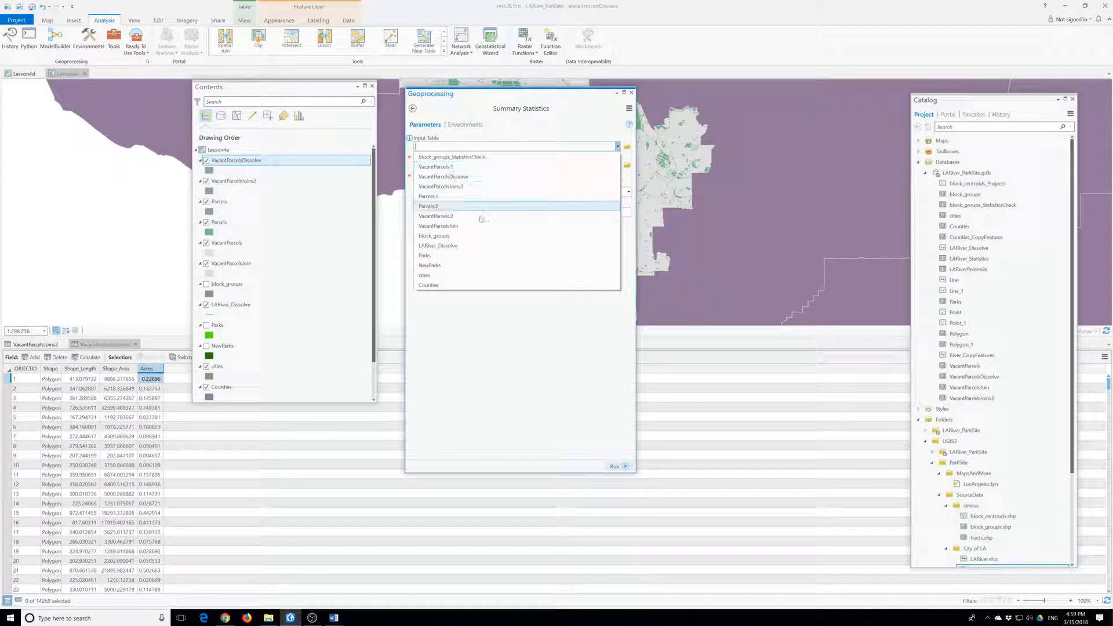
left_click(452, 176)
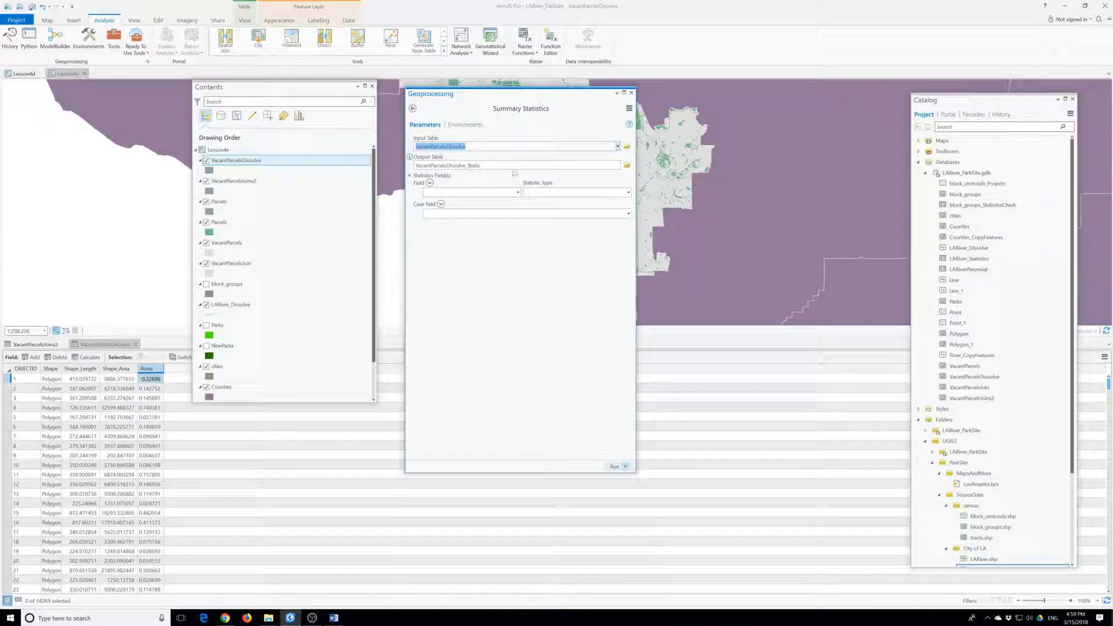
- Name the statistics output table VacantParcelsAcresSumMean
left_click(514, 166)
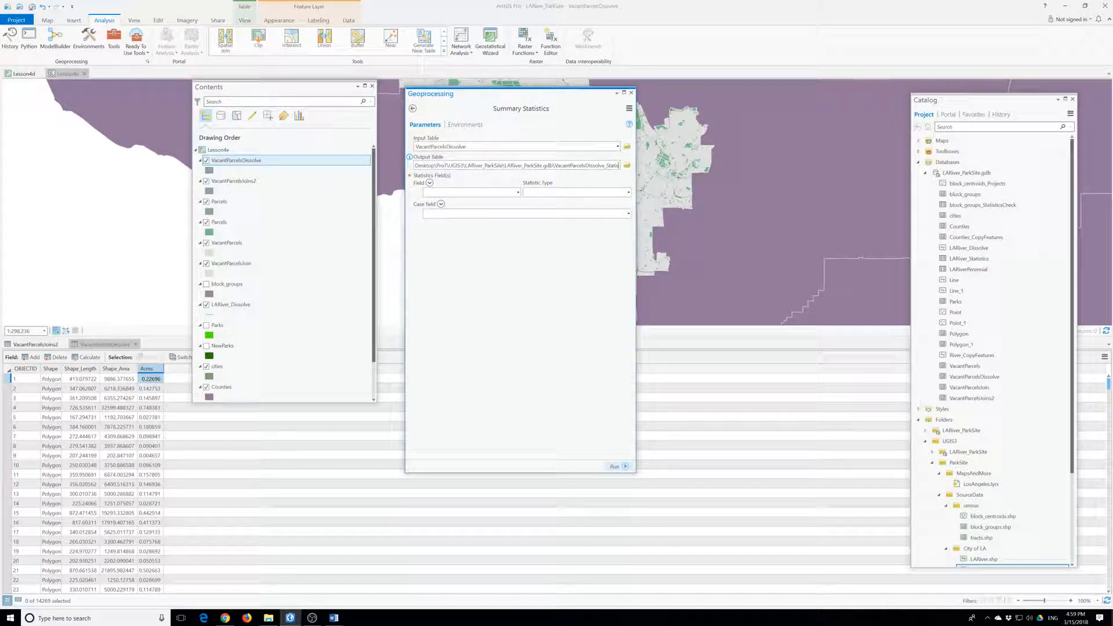
key("BackSpace")
key("BackSpace")
key("BackSpace")
key("BackSpace")
key("BackSpace")
key("BackSpace")
key("BackSpace")
key("BackSpace")
key("BackSpace")
key("BackSpace")
key("BackSpace")
key("BackSpace")
key("BackSpace")
key("BackSpace")
key("BackSpace")
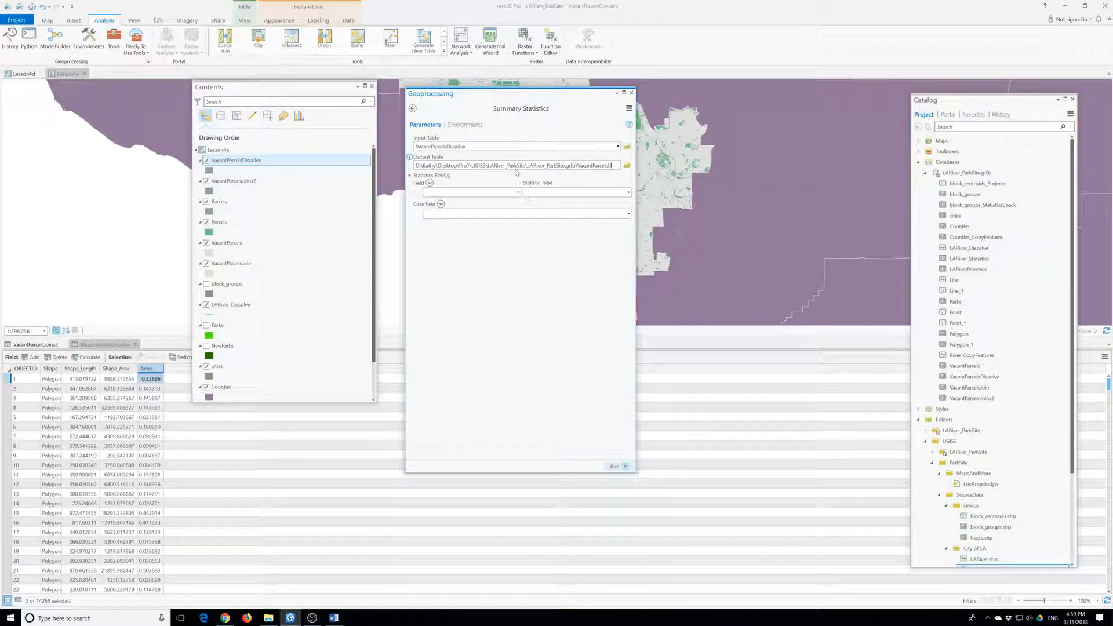
type("AcresSum")
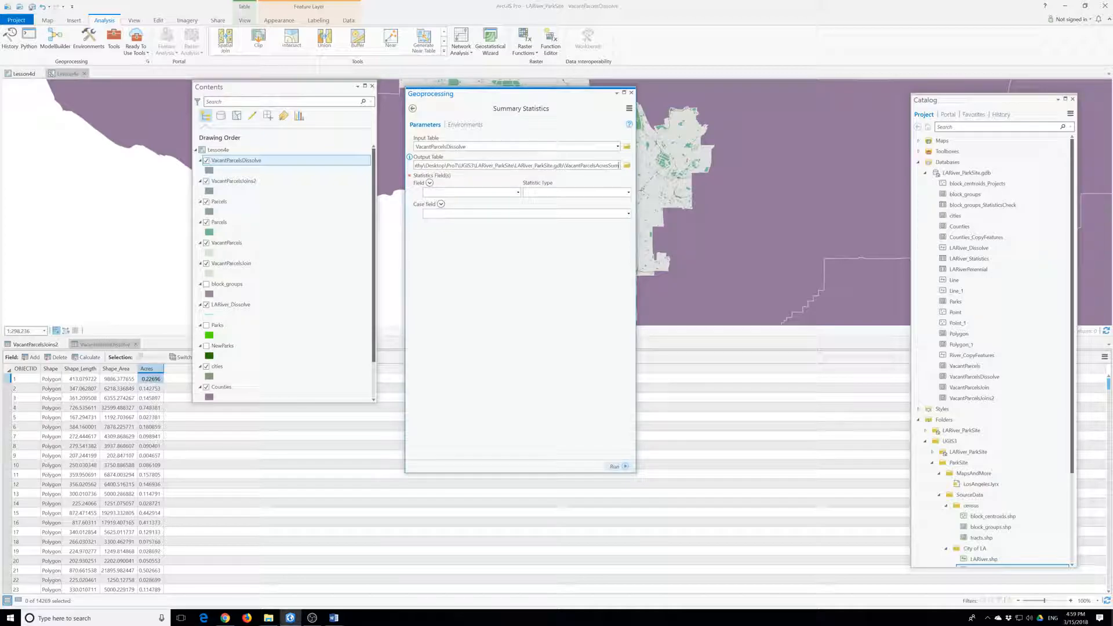
type("MeantParcelsAcresSumMean")
- Set the statistics fields to Acres with Sum and Acres with Mean, and run the Summary Statistics tool
left_click(517, 193)
left_click(433, 232)
left_click(517, 203)
left_click(433, 243)
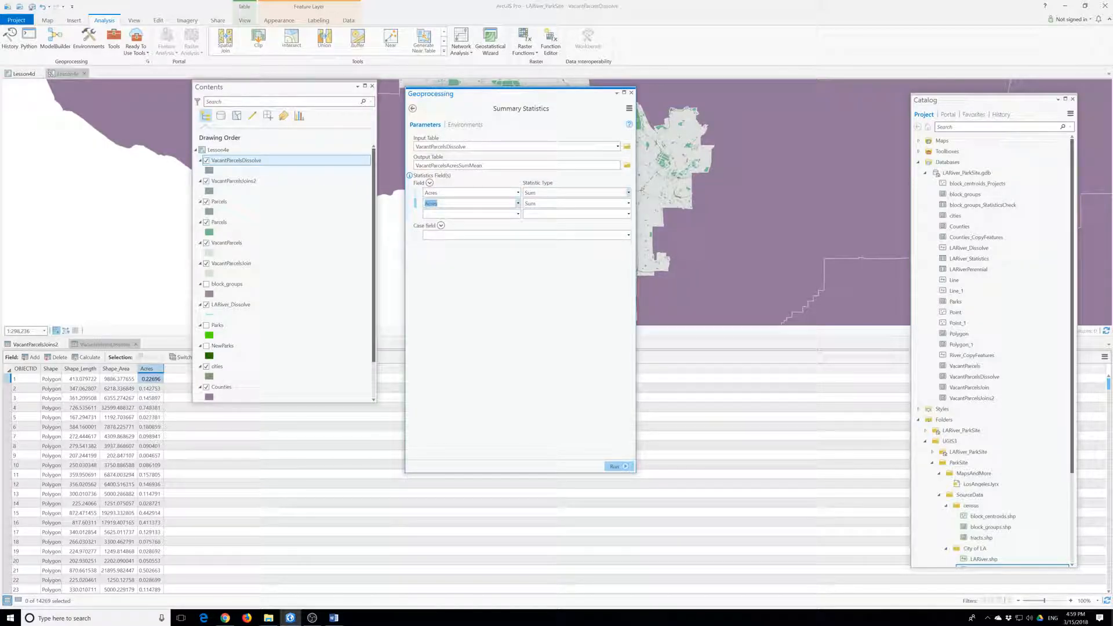
left_click(628, 204)
left_click(536, 224)
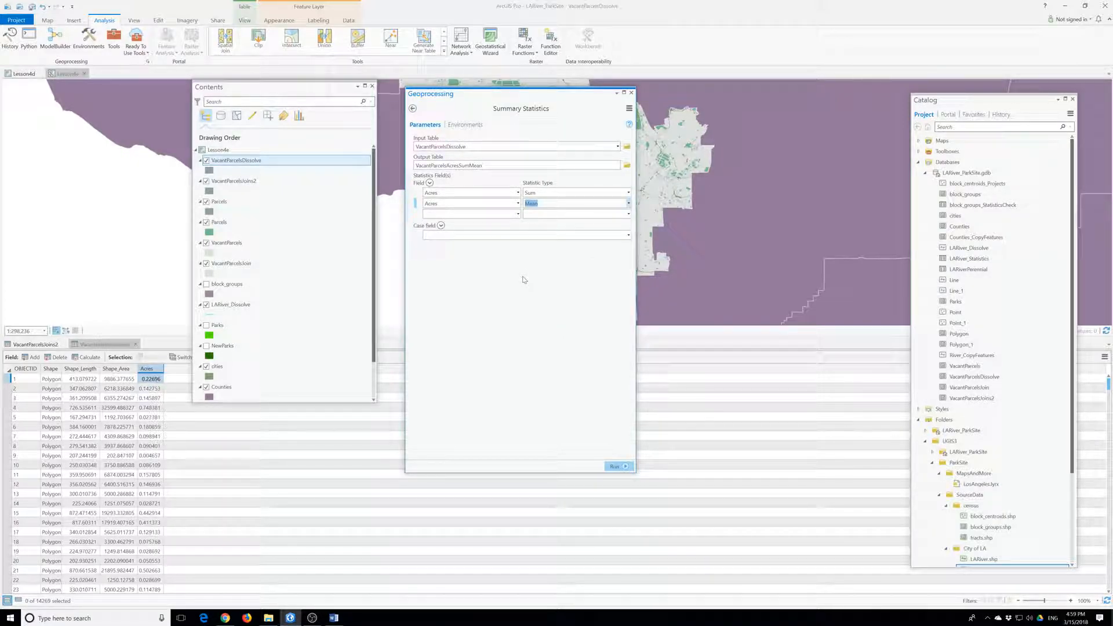
left_click(616, 467)
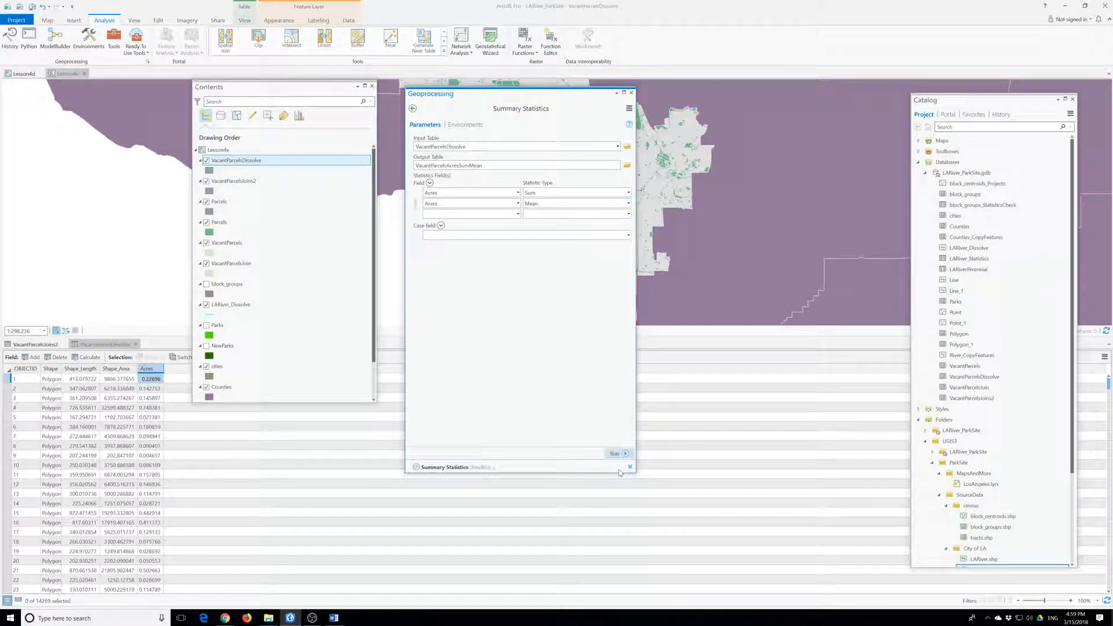
- Open the VacantParcelsAcresSumMean standalone table to read the sum and mean of the vacant acreage
scroll(308, 337, "down", 2)
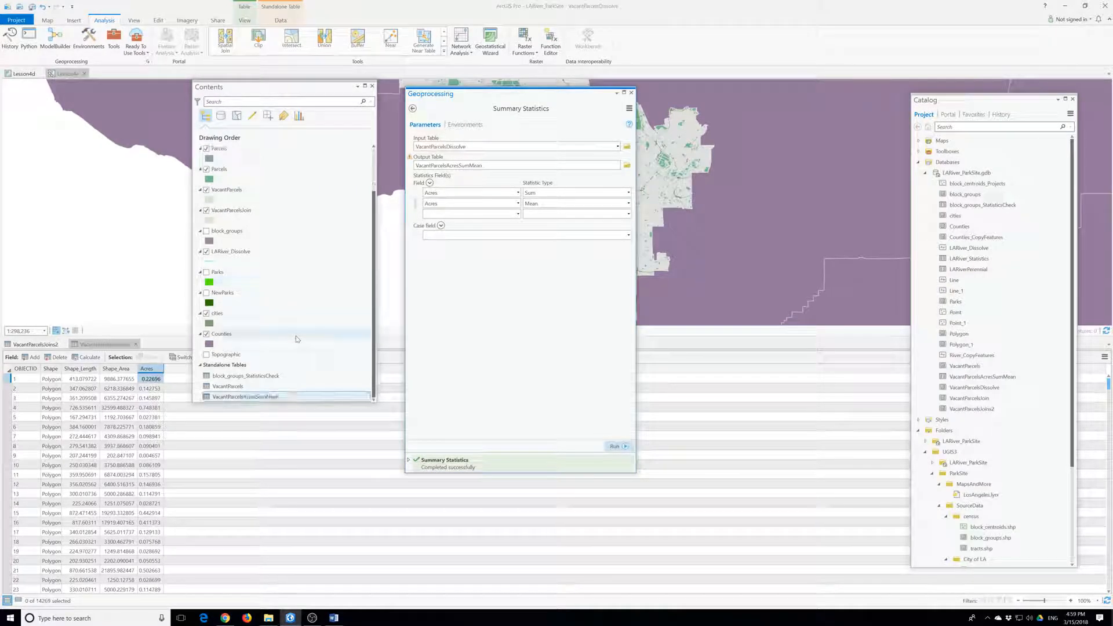
right_click(242, 398)
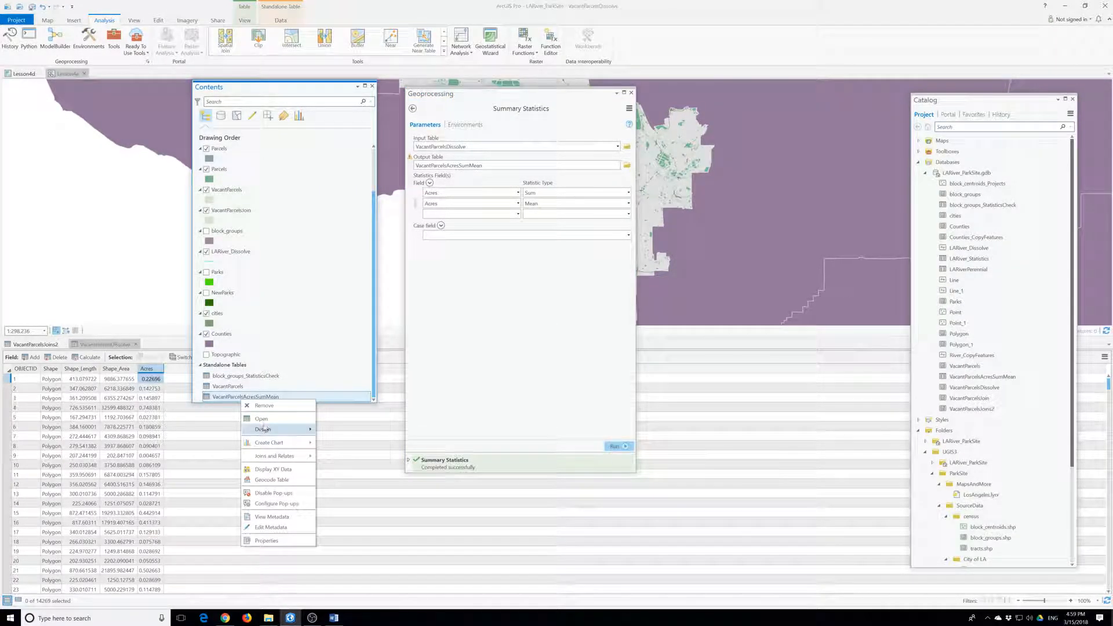
left_click(259, 419)
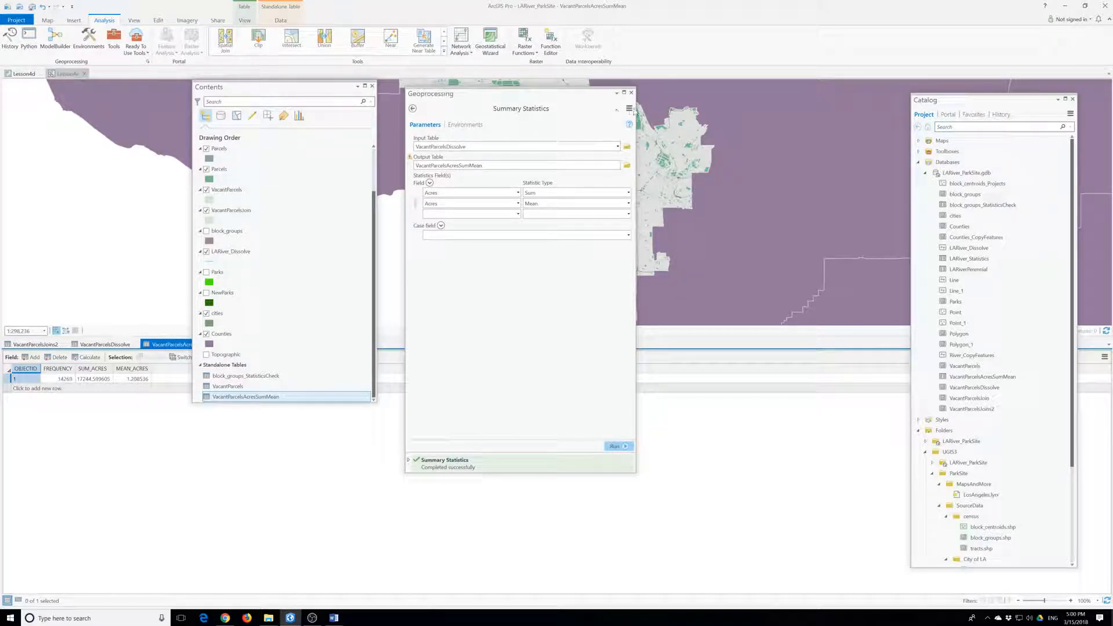
- Close the Summary Statistics tool and the VacantParcelsAcresSumMean, VacantParcelsDissolve and VacantParcelsJoins2 tables
left_click(631, 94)
left_click(630, 93)
left_click_drag(337, 86, 474, 97)
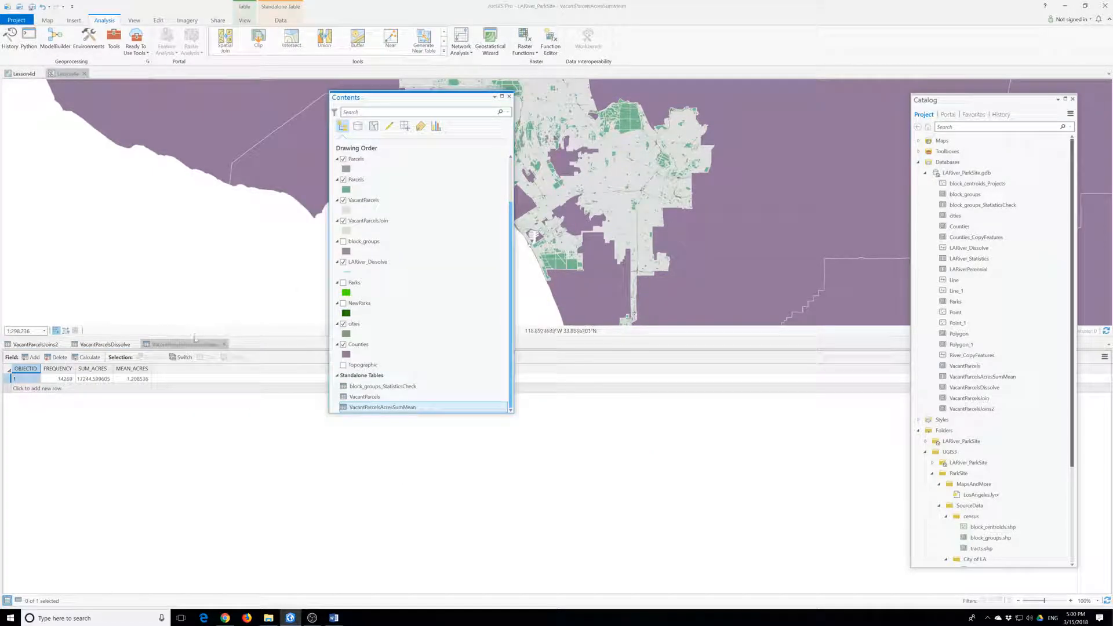
left_click(224, 344)
left_click(138, 345)
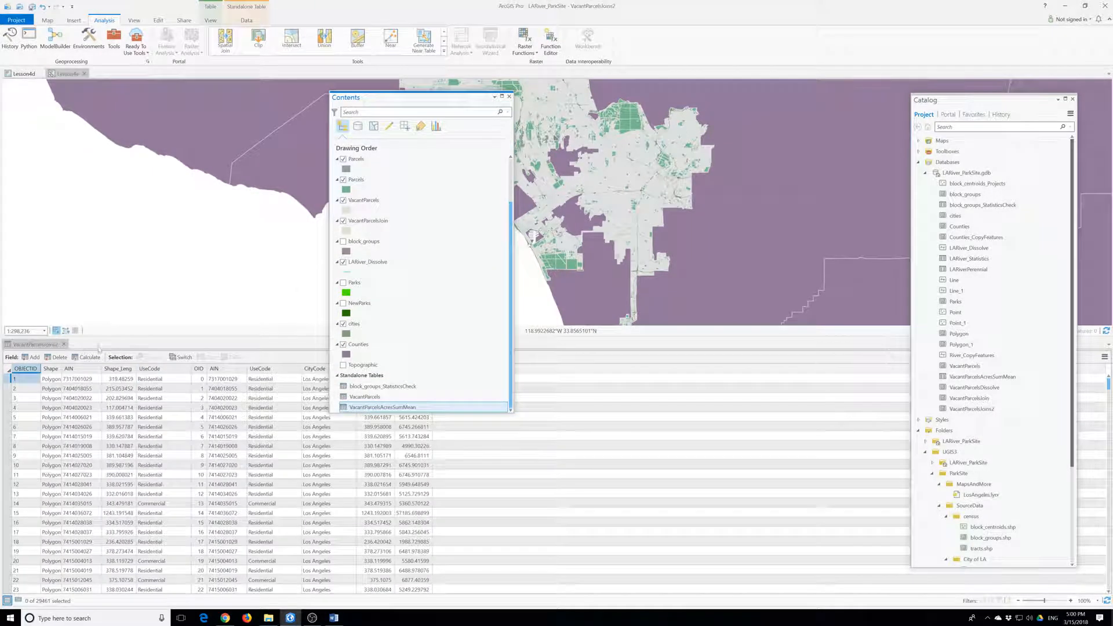
left_click(64, 344)
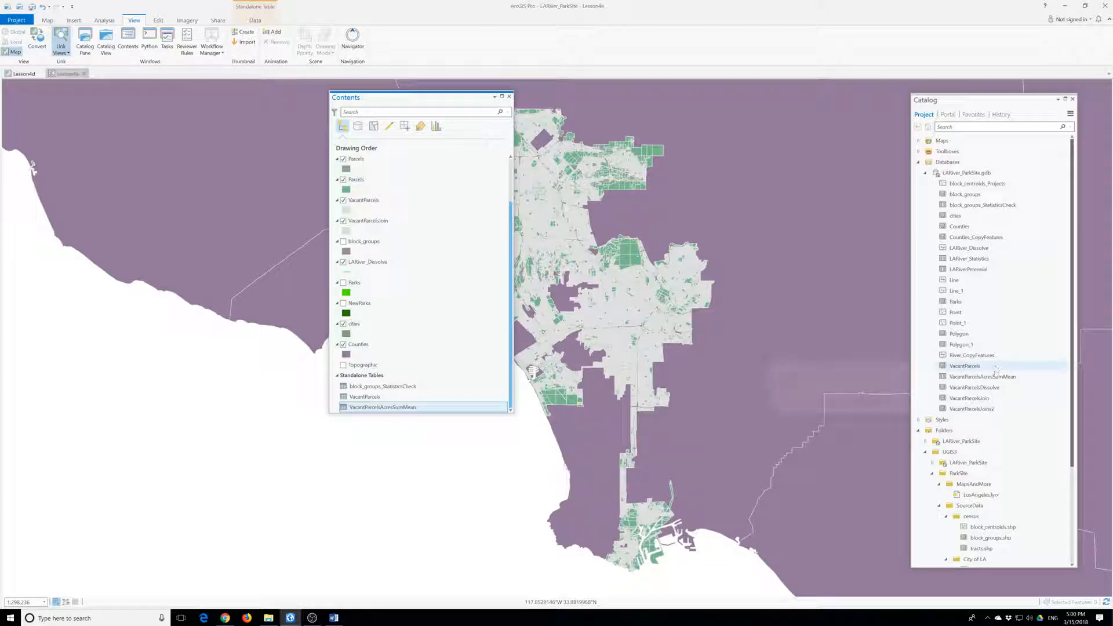
- Permanently delete the VacantParcelsJoin and VacantParcelsJoins2 feature classes from LARiver_ParkSite.gdb
right_click(962, 400)
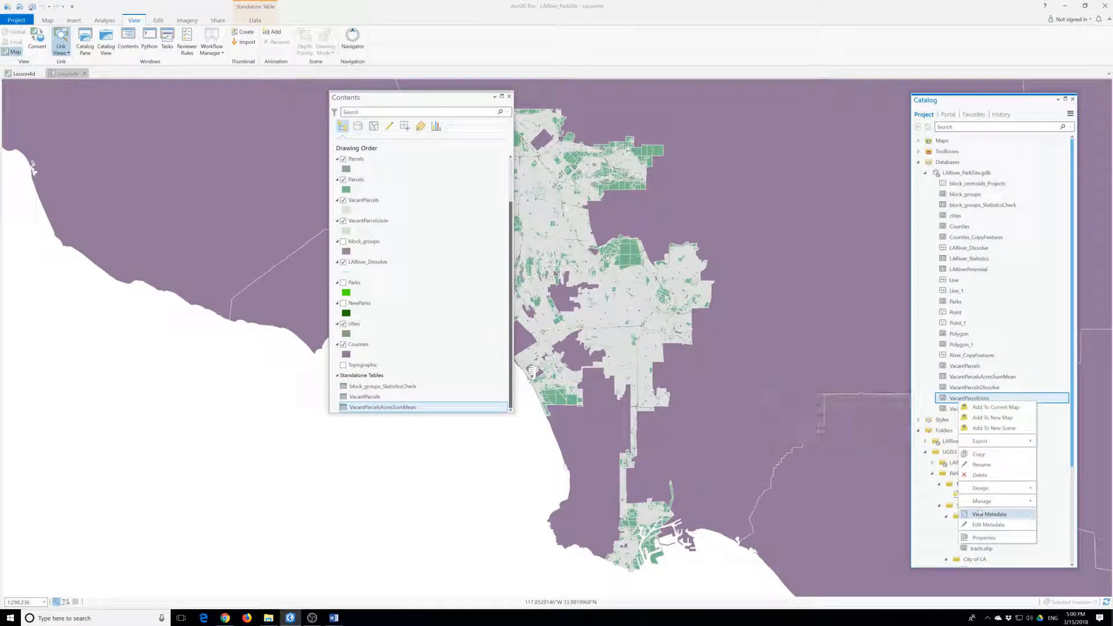
left_click(980, 475)
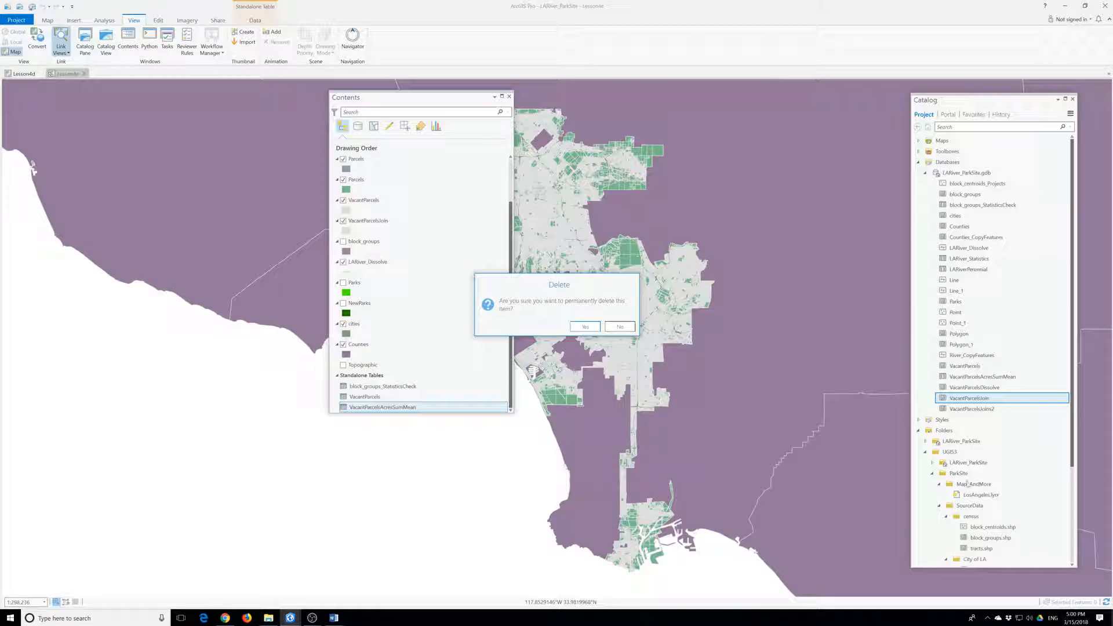
left_click(584, 326)
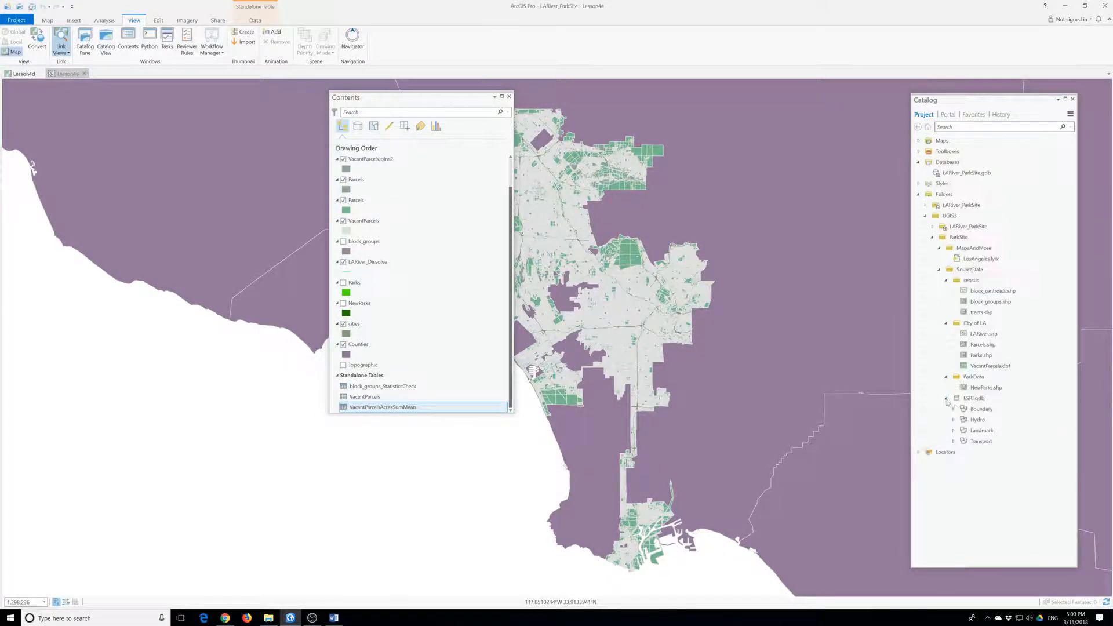
right_click(964, 398)
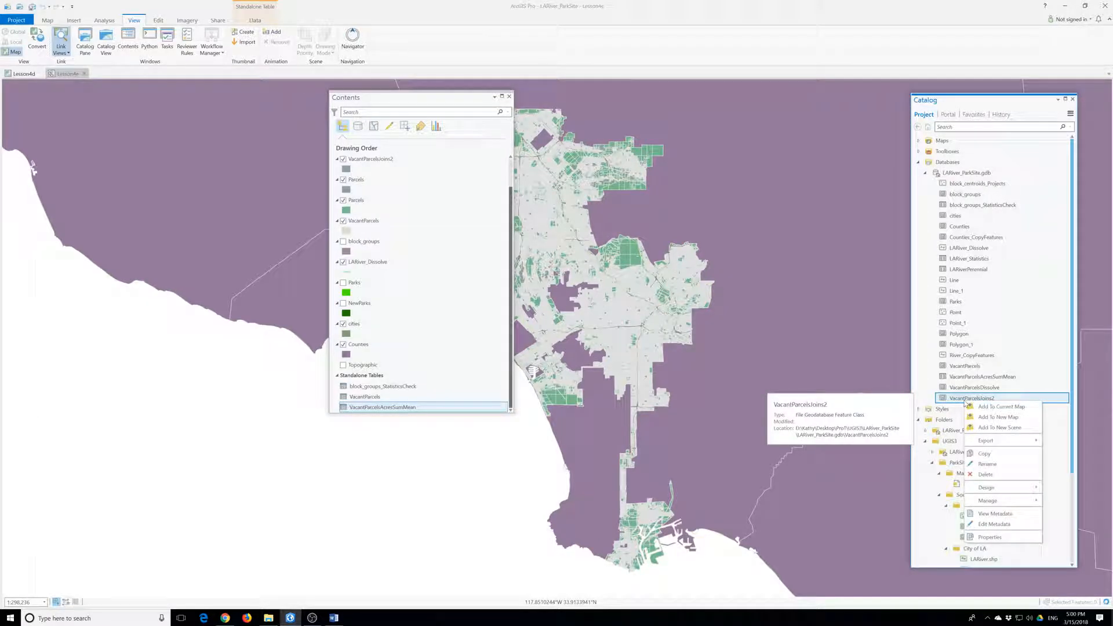
left_click(985, 474)
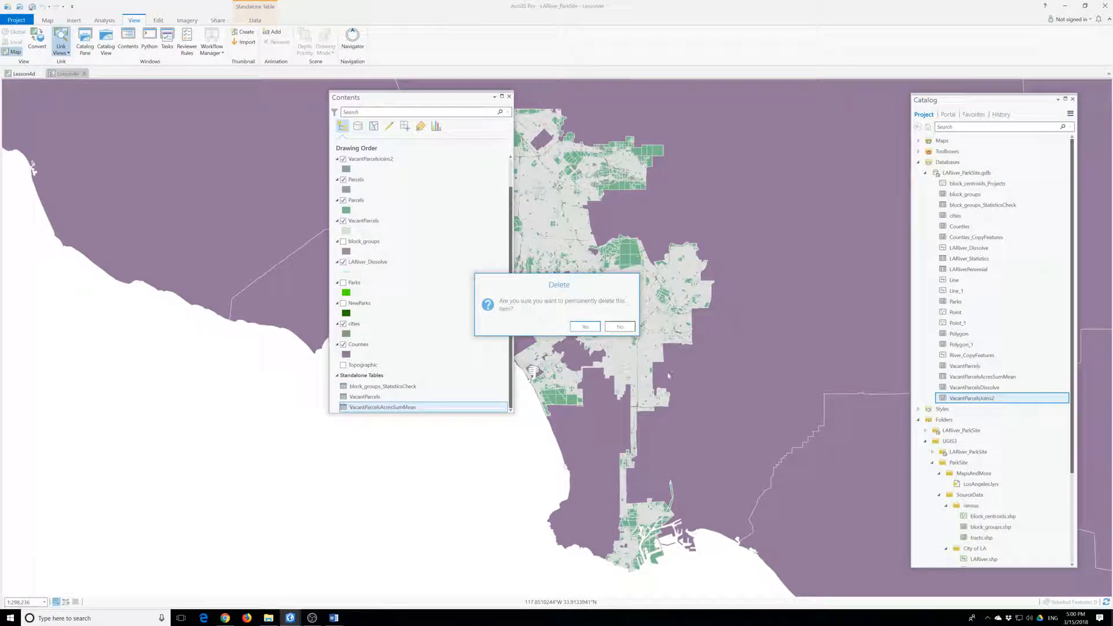
left_click(585, 326)
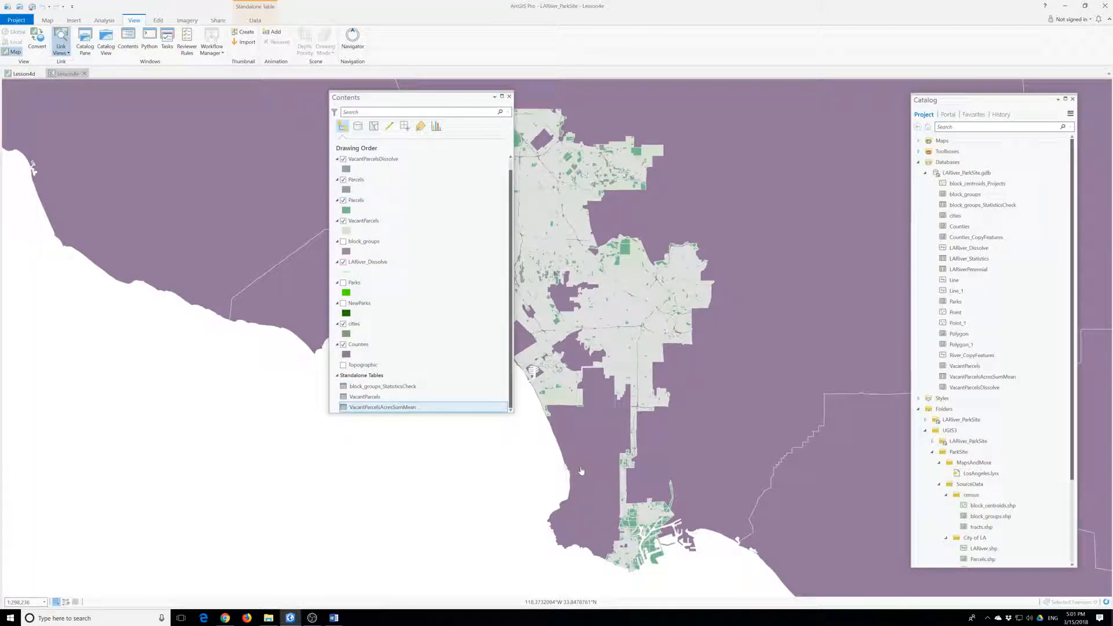
- View the metadata of the VacantParcelsDissolve feature class in LARiver_ParkSite.gdb
right_click(965, 372)
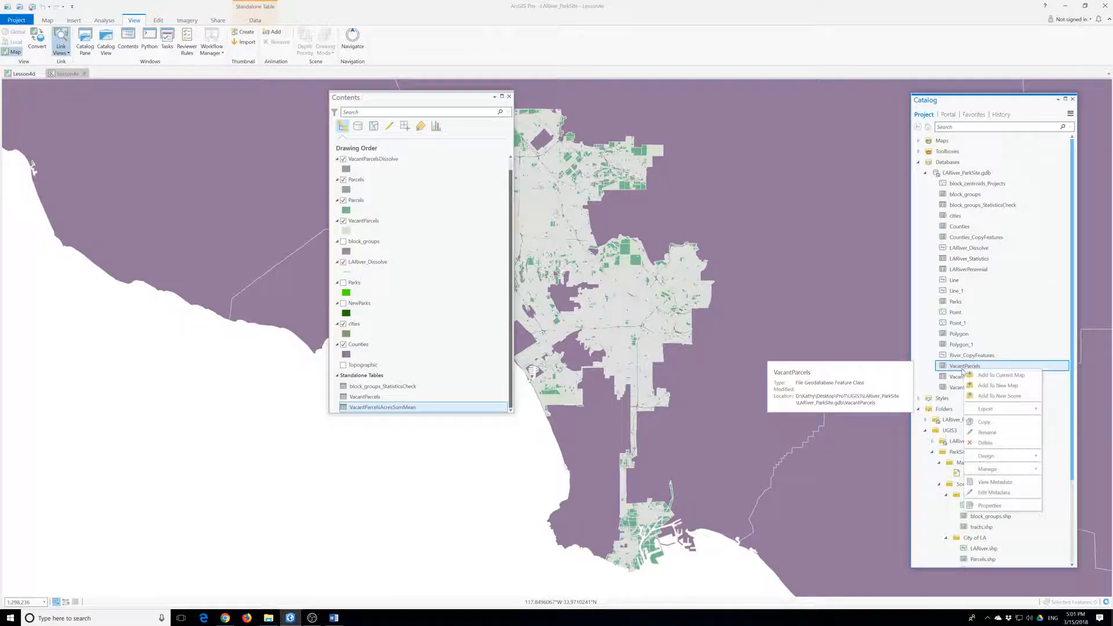
left_click(952, 371)
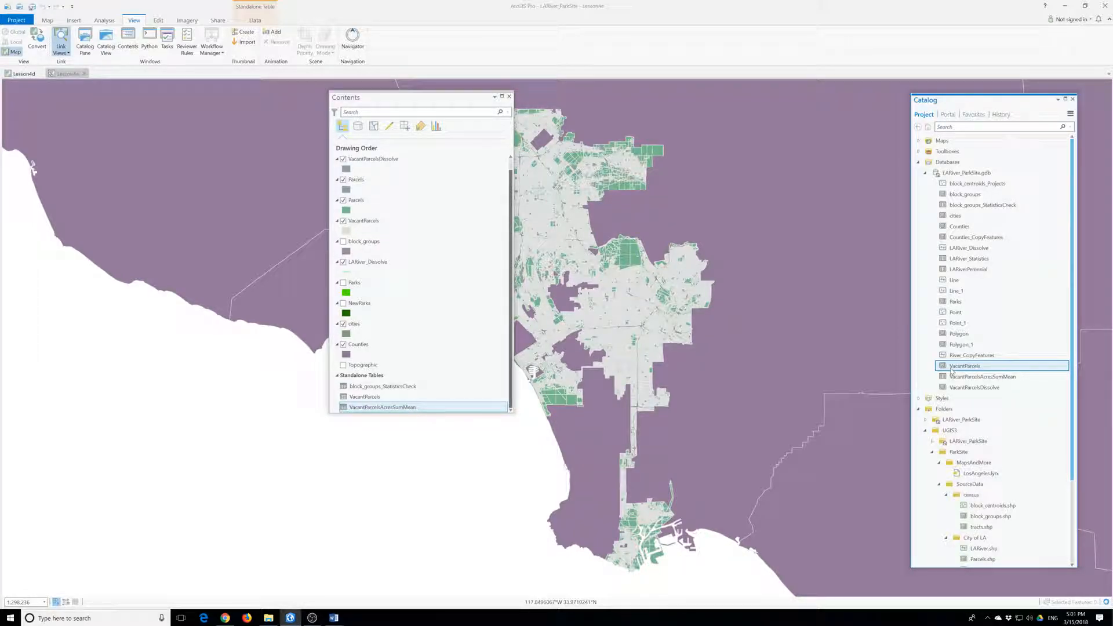
left_click(965, 389)
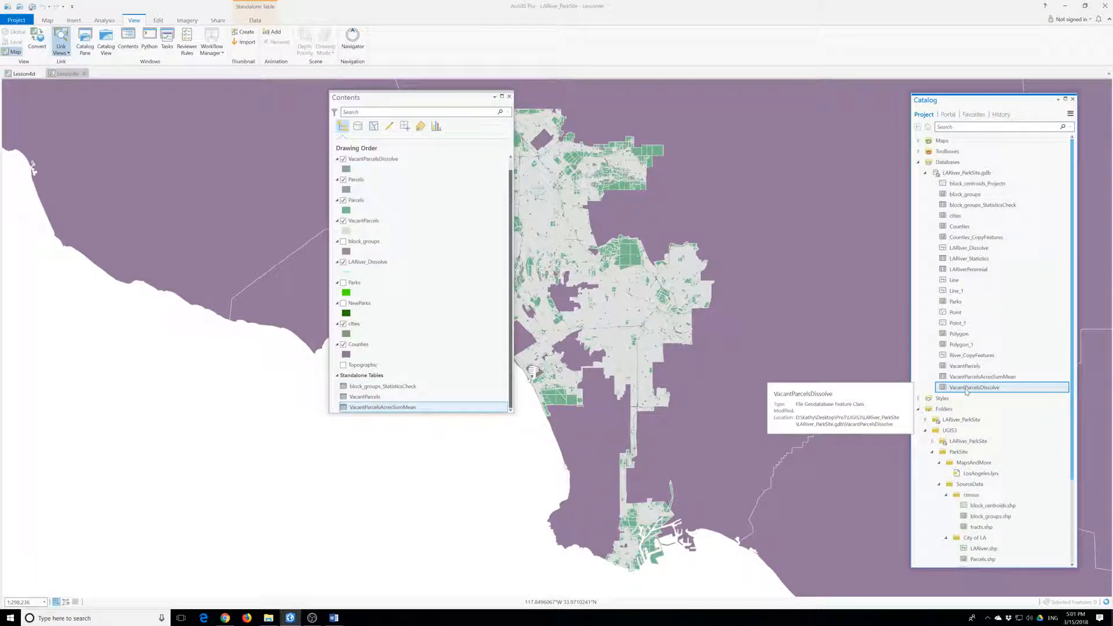
right_click(965, 391)
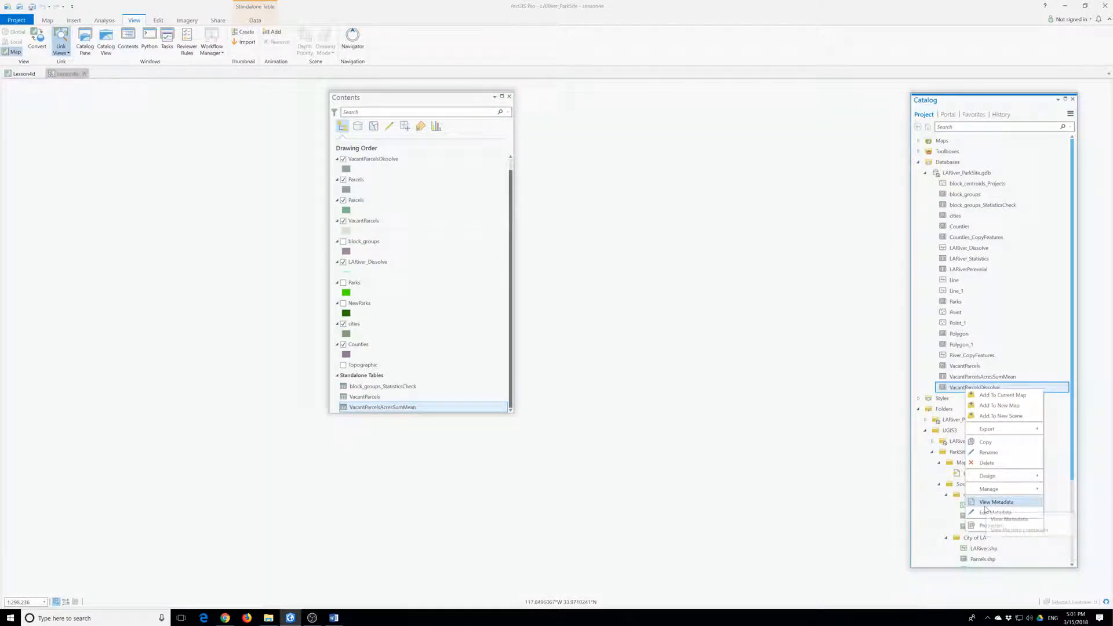
left_click(985, 509)
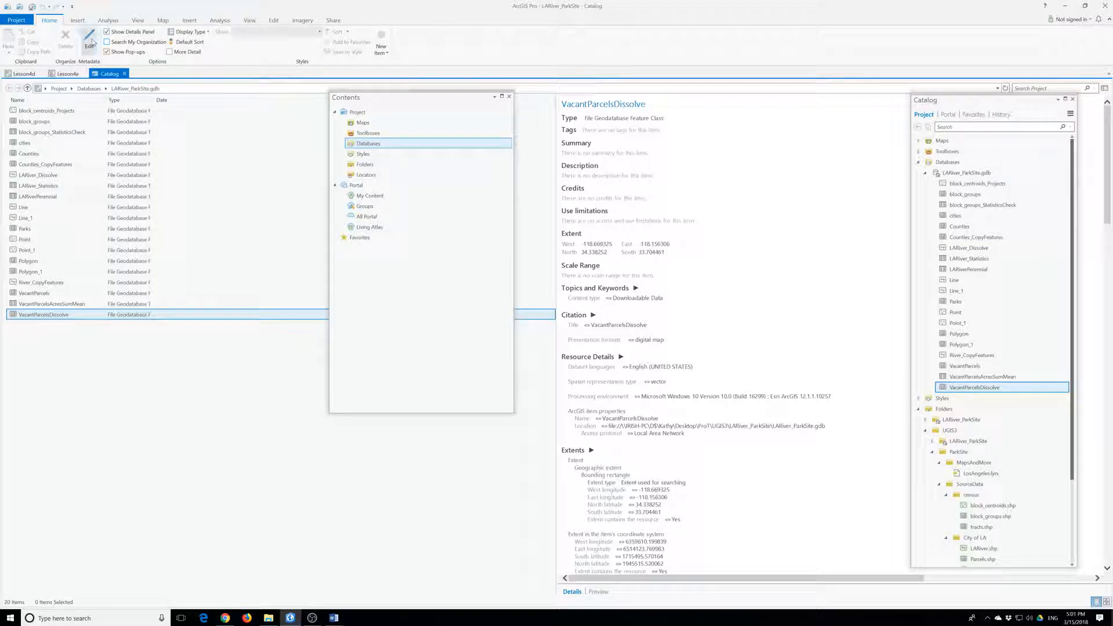
- Open the VacantParcelsDissolve metadata for editing and change its title to VacantParcelDisolve
left_click(90, 40)
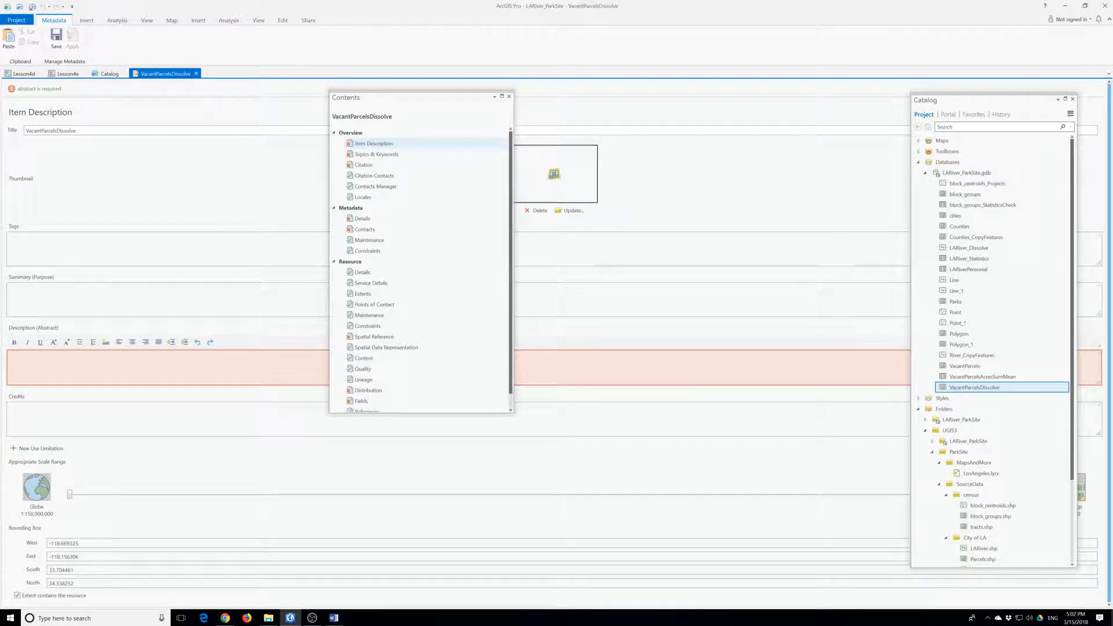
key("BackSpace")
key("BackSpace")
key("BackSpace")
key("BackSpace")
key("BackSpace")
key("BackSpace")
type("Disolve")
key("Tab")
key("Tab")
key("Tab")
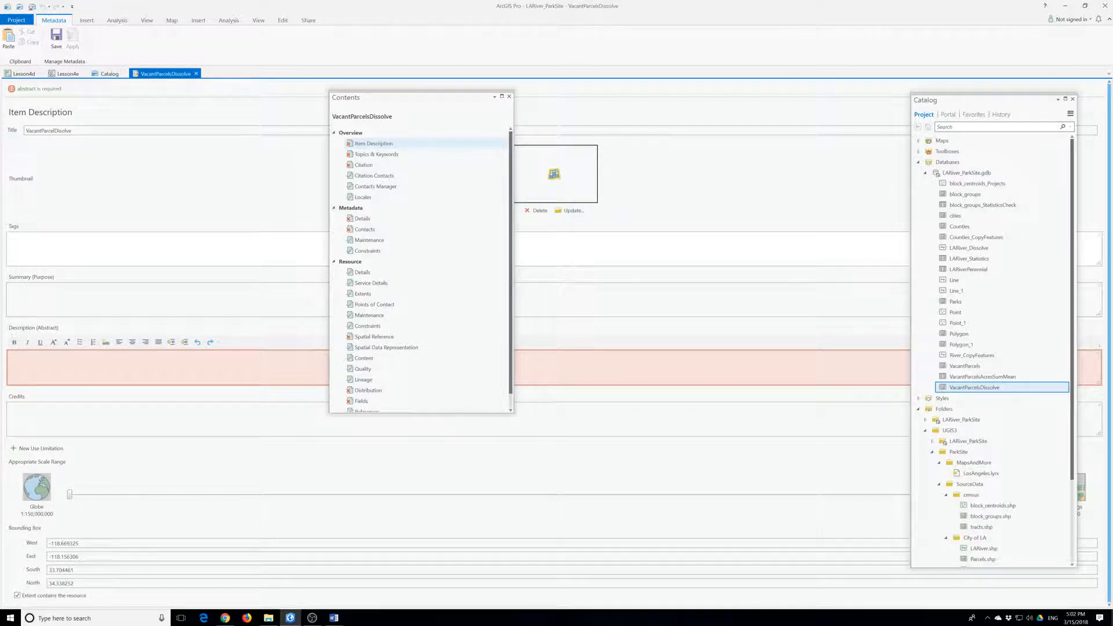
- Set tags to "parcels, vacant parcels, Los Angeles" and write a summary about supporting queries on contiguous vacant parcel size in the City of Los Angeles
type("parcels, cacant parcels, Los Angeles")
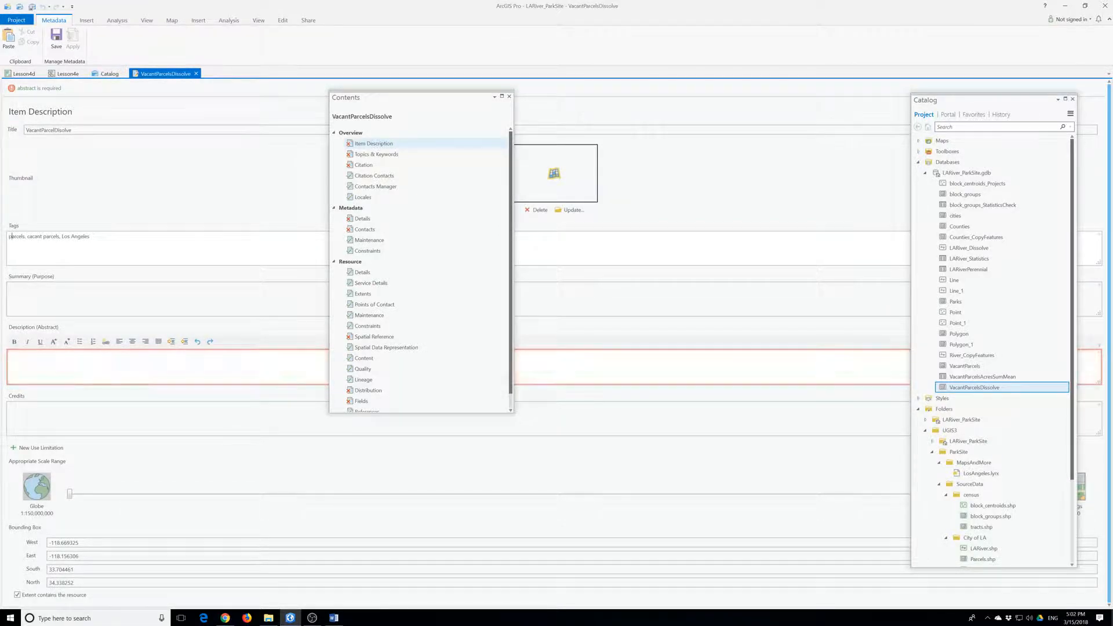
left_click(26, 289)
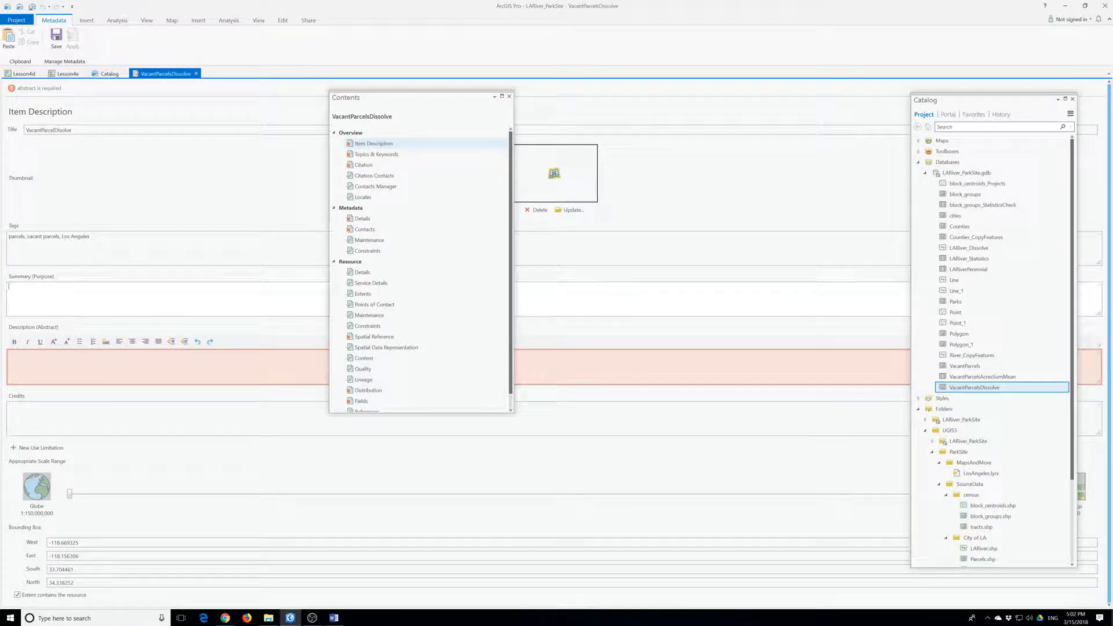
type("This dataset of land parcels in the City of Los Angeles supports queries on the size of contiguous vacant parcels.")
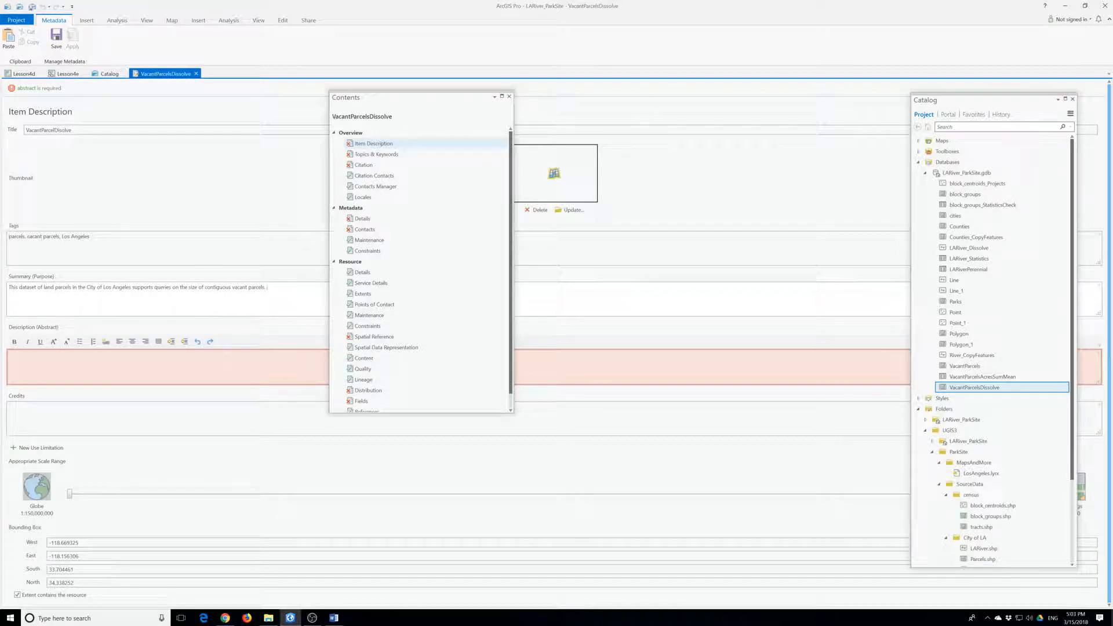
- Write a description stating that 29,461 original vacant parcels in the City of Los Angeles were dissolved where adjacent, leaving 14,269 features
left_click(12, 360)
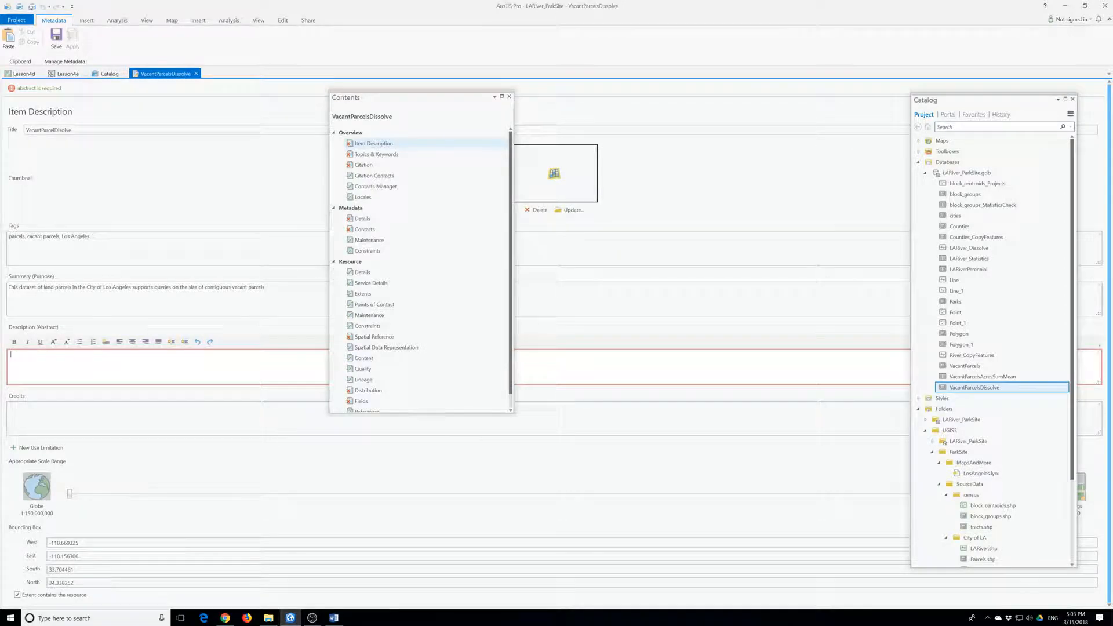
type("This dataset represents 29,461 origional vacant parcels in the City of Los")
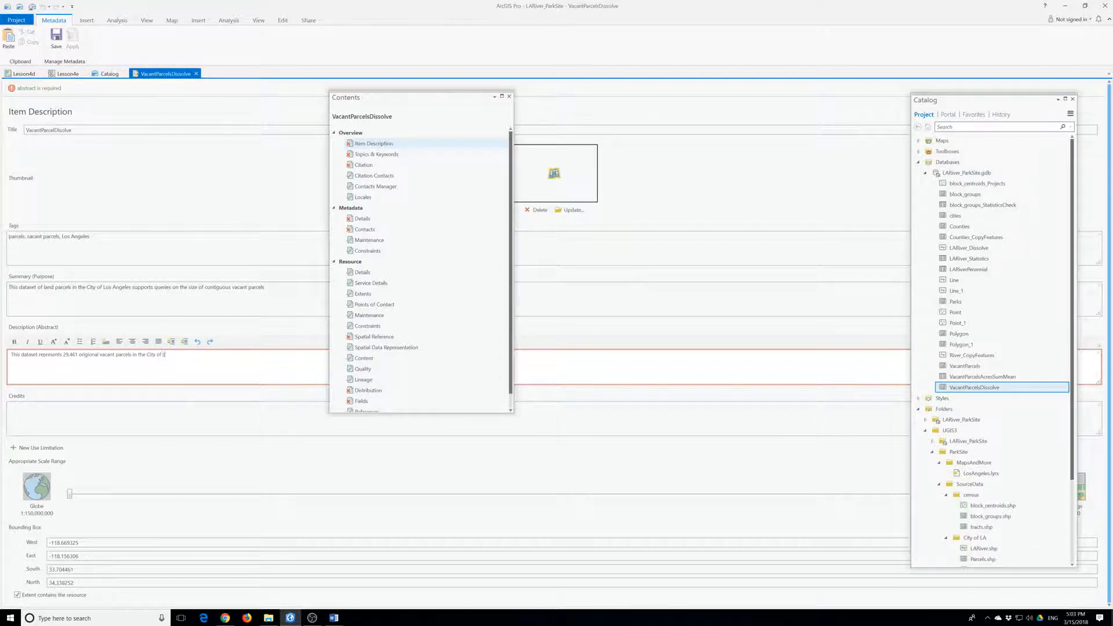
type(" Angeles. Adjacent parcesl have been dissol")
type("ved ")
type(", lea")
type("ving")
type(" 14,268")
type(" features.")
- Save the metadata edits and the project, and close the VacantParcelsDissolve metadata and Catalog views
left_click(57, 36)
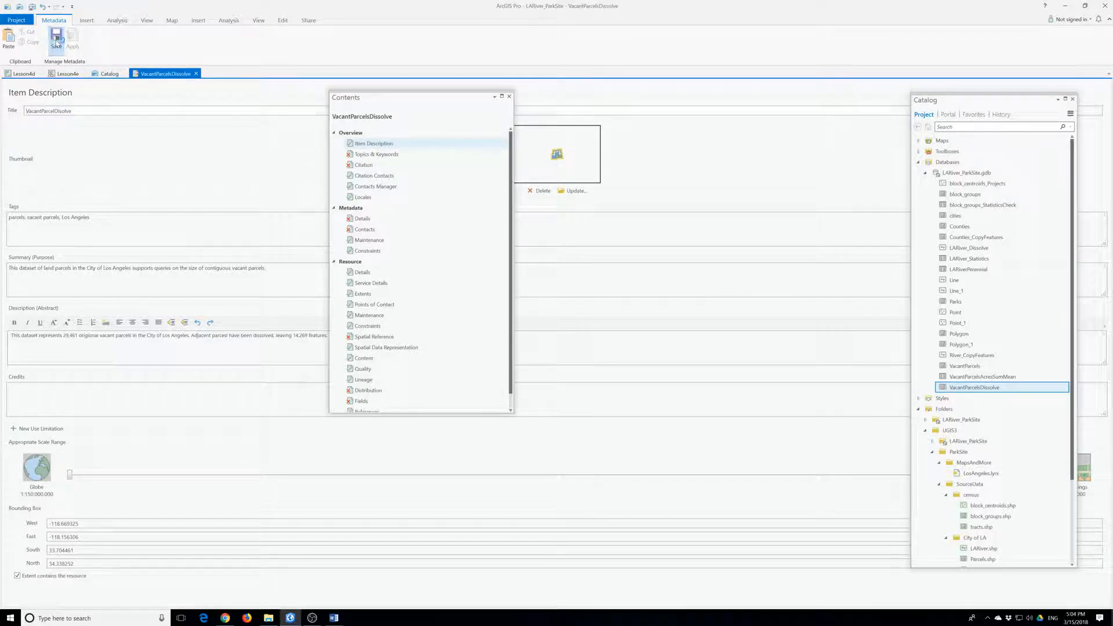
left_click(58, 217)
left_click(57, 38)
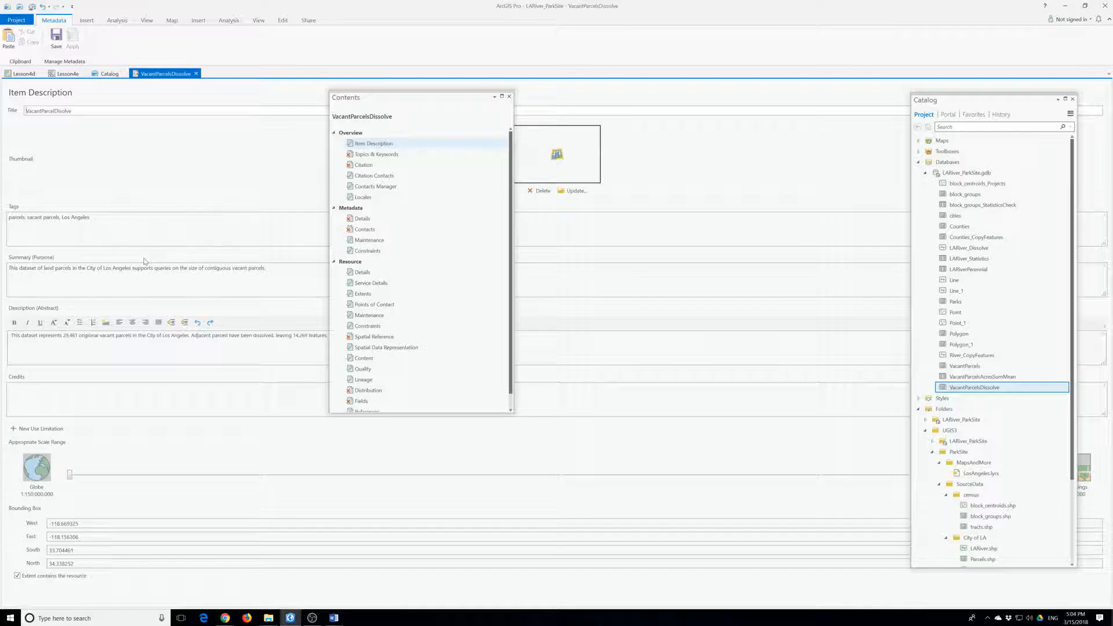
left_click(16, 20)
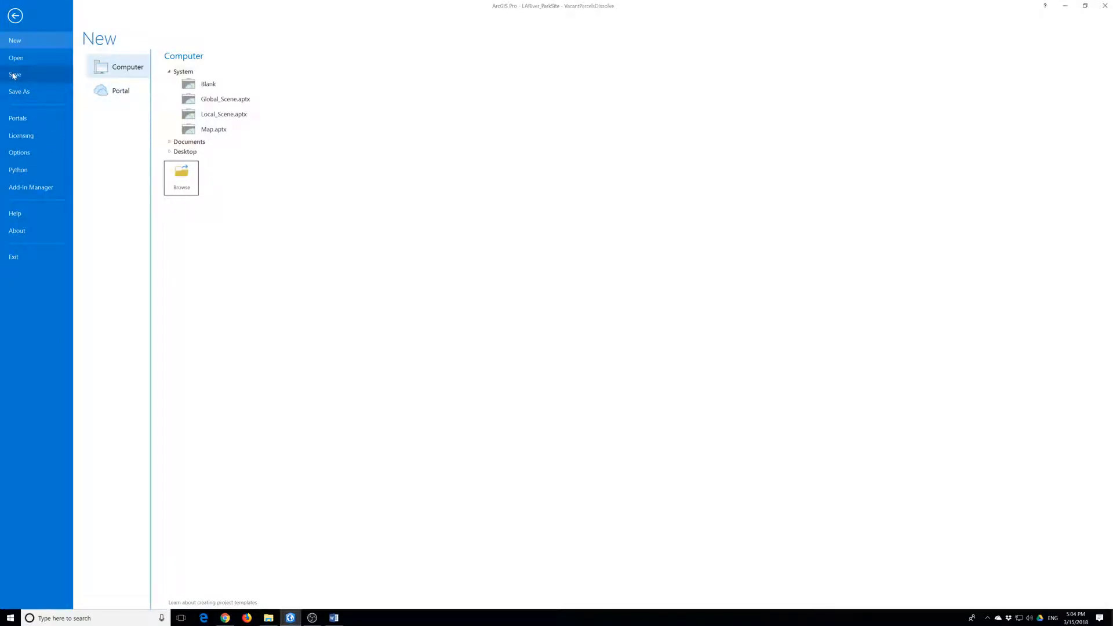
left_click(14, 75)
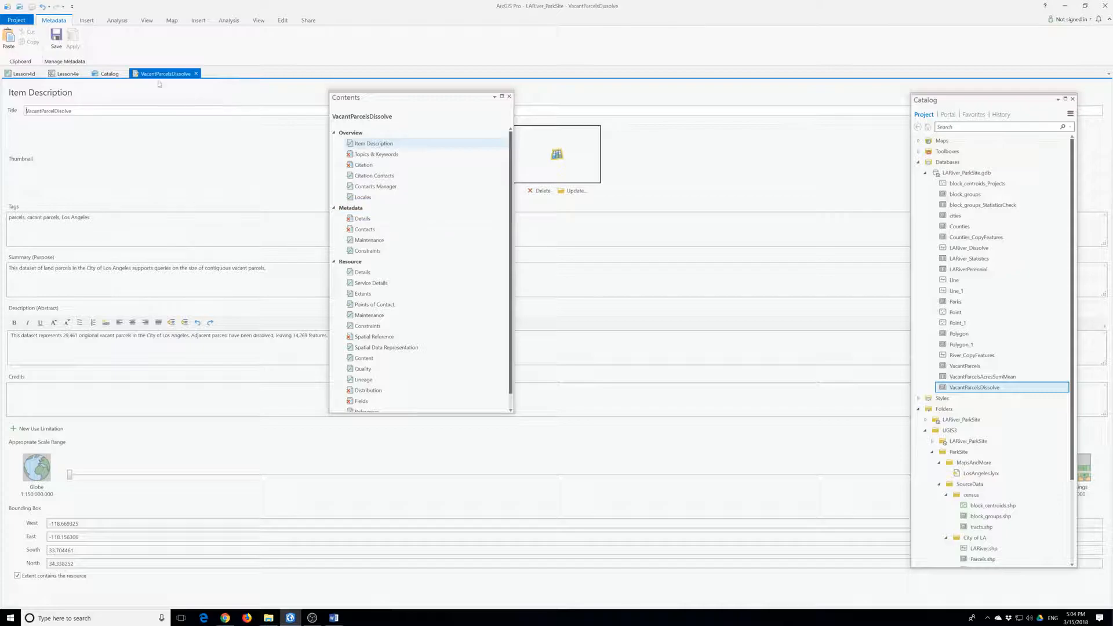
left_click(196, 73)
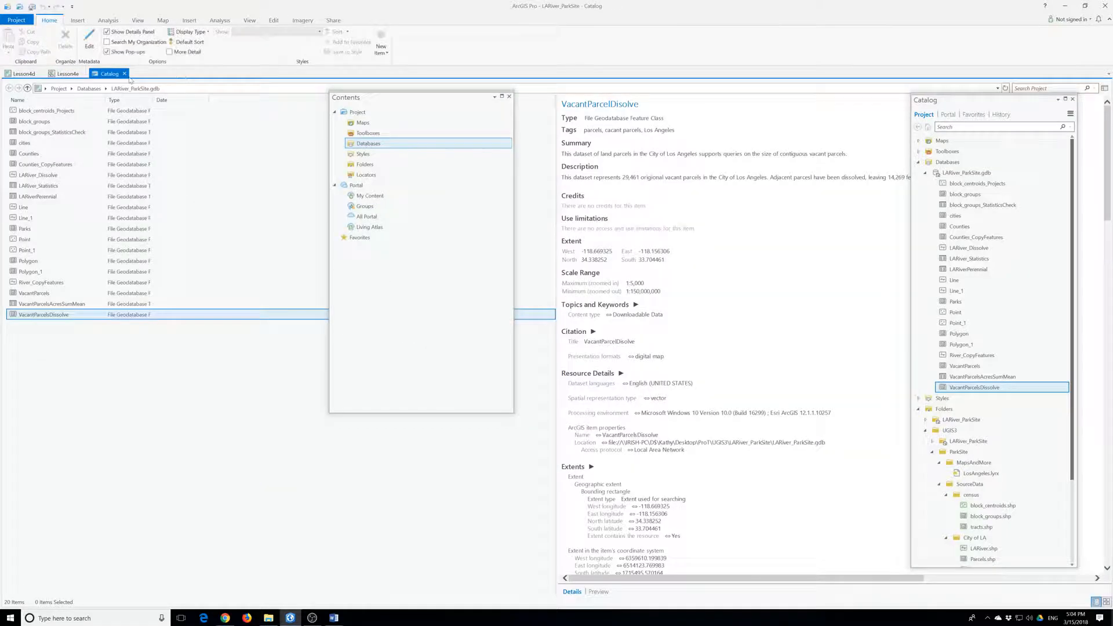
left_click(122, 76)
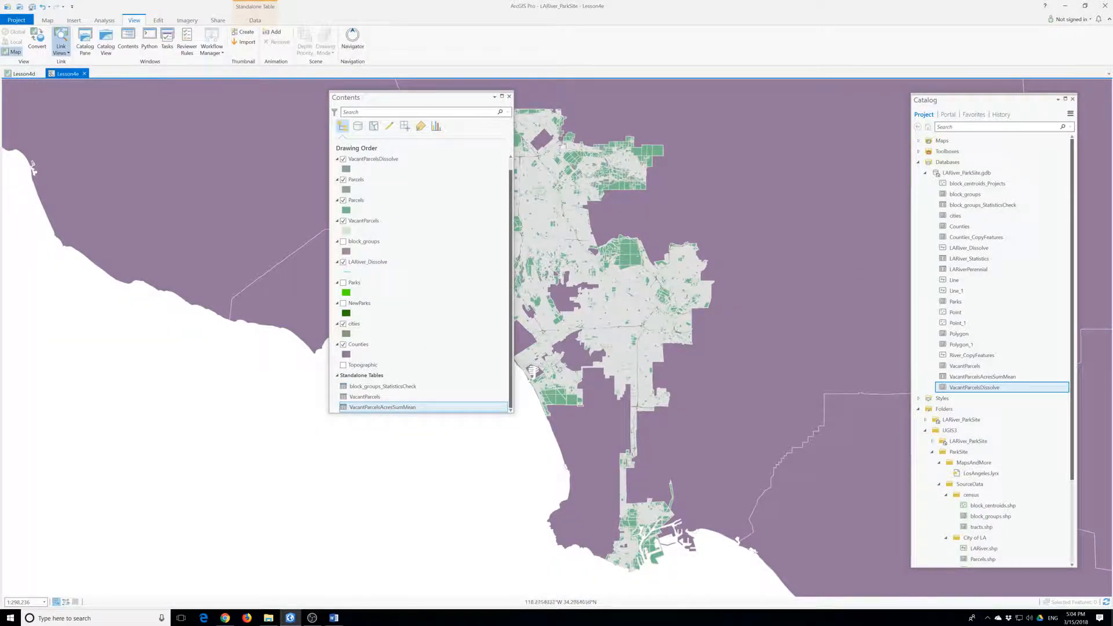
- Reposition the floating Contents and Catalog panes side by side over the Lesson4e map
left_click_drag(423, 99, 237, 120)
left_click(952, 100)
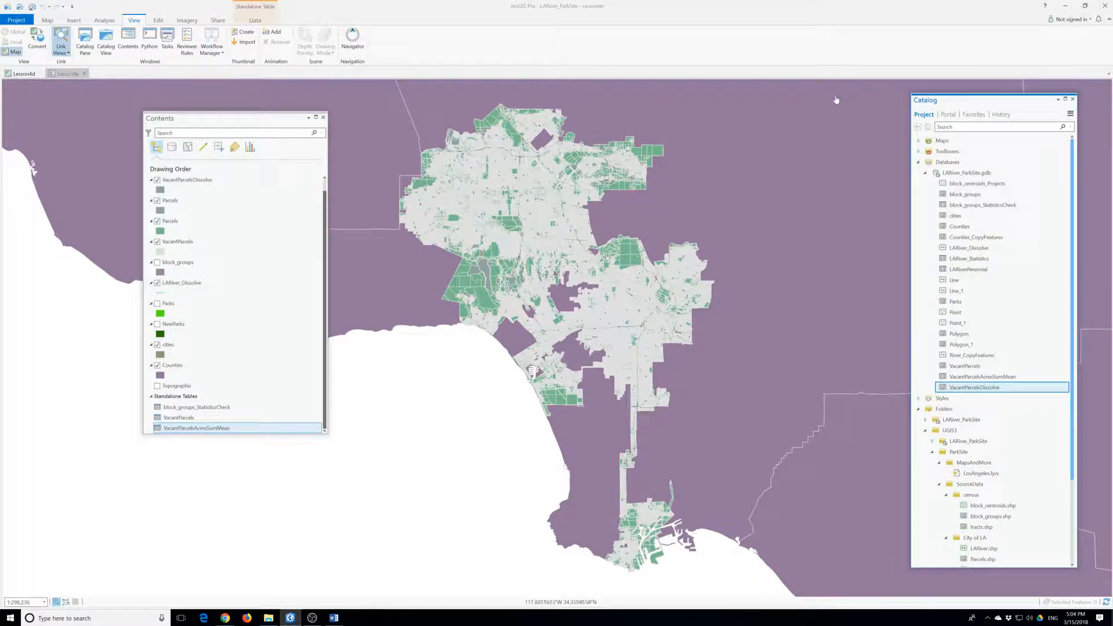
left_click_drag(987, 105, 608, 97)
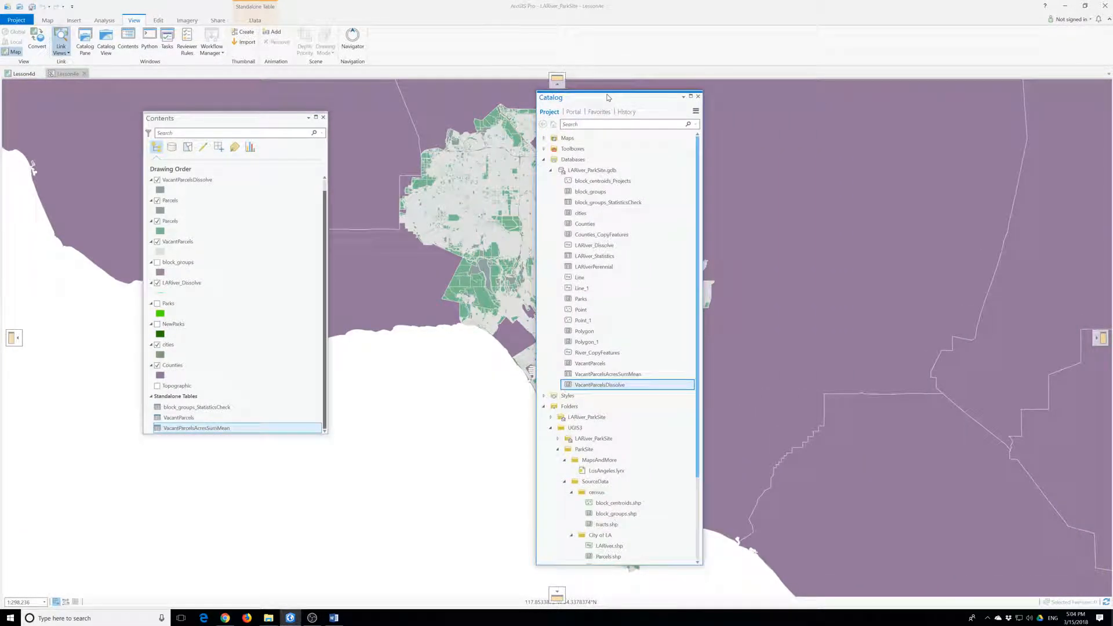
- Add the Counties_CopyFeatures feature class to the Lesson4e map and zoom to the layer to inspect its coverage
left_click(603, 182)
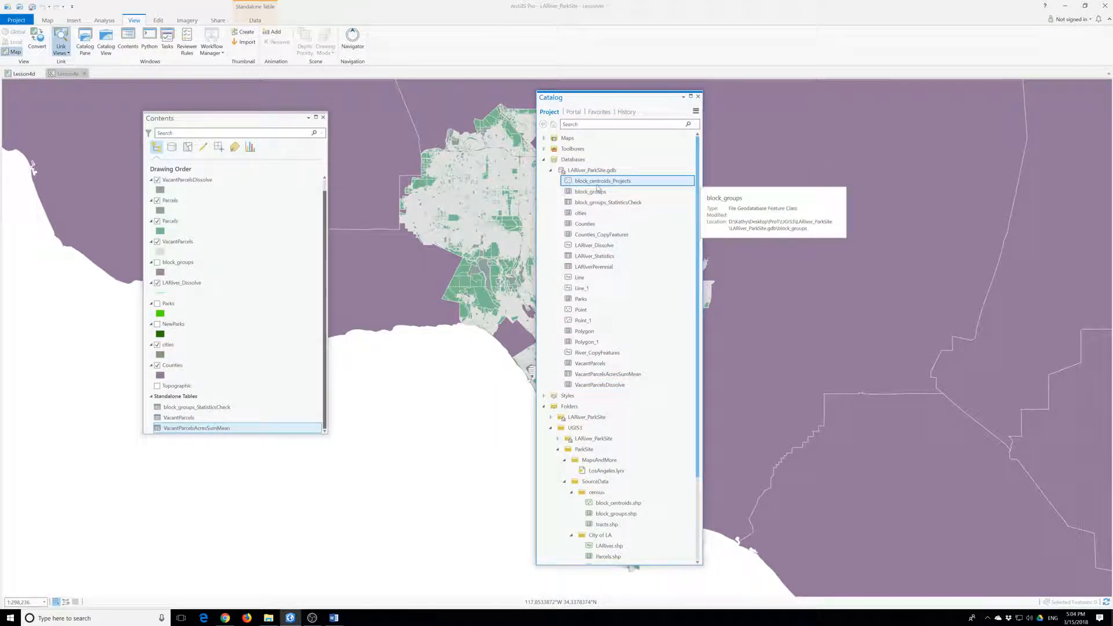
left_click(599, 196)
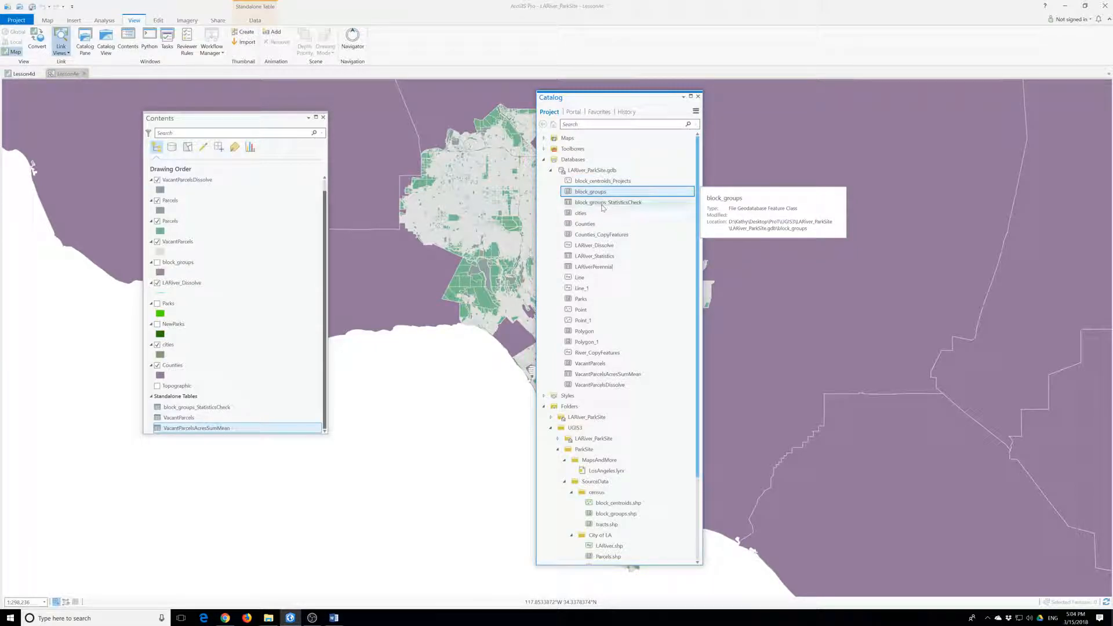
left_click(603, 205)
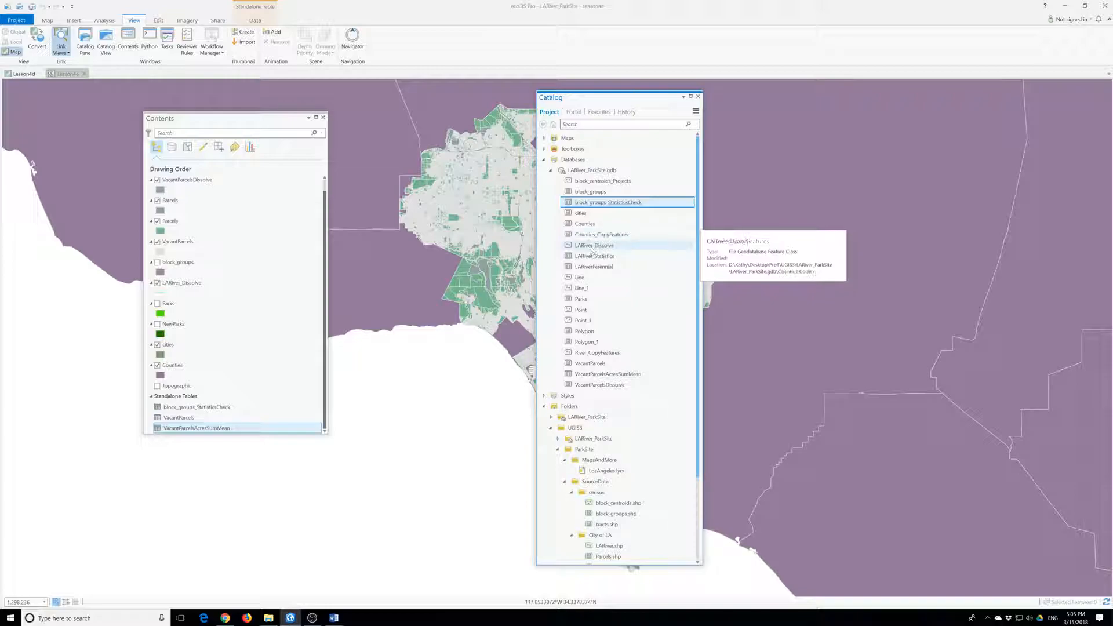
left_click(576, 239)
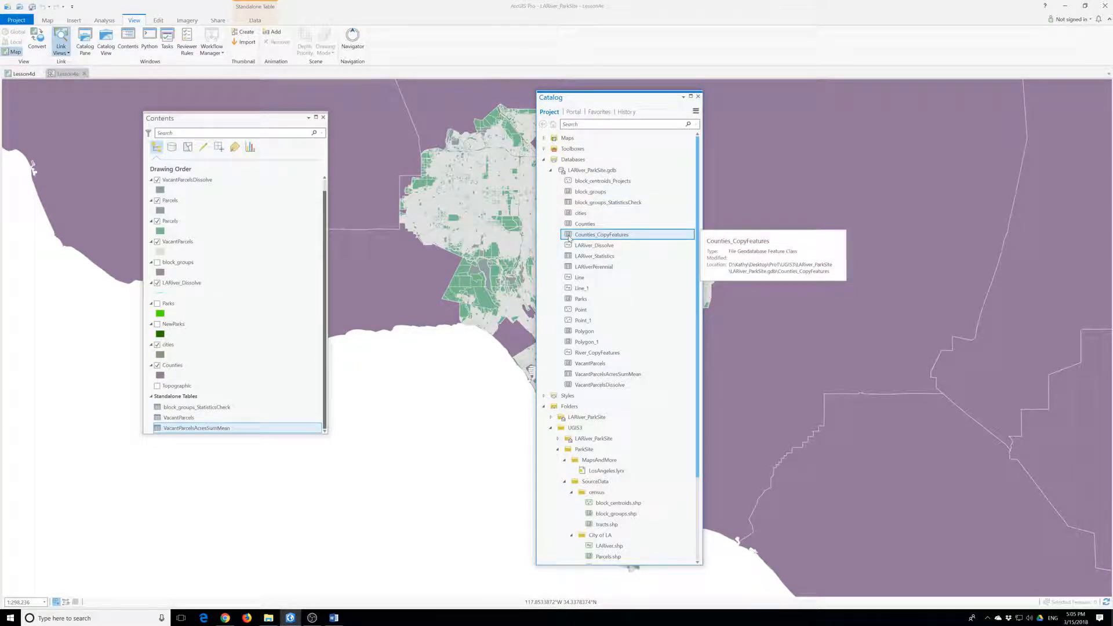
left_click_drag(568, 238, 194, 192)
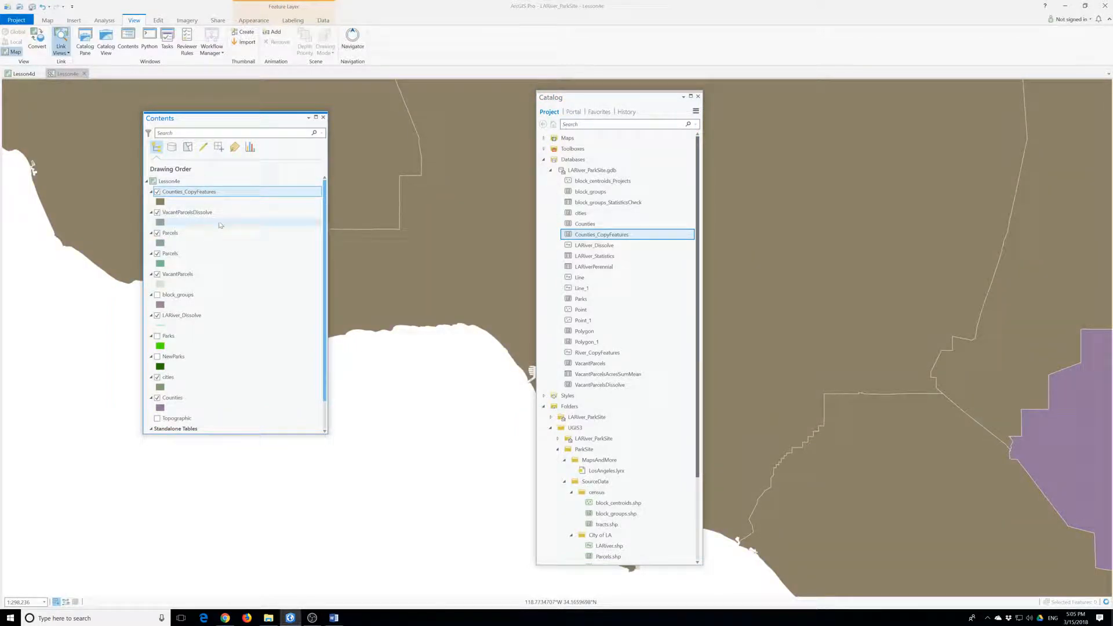
right_click(197, 193)
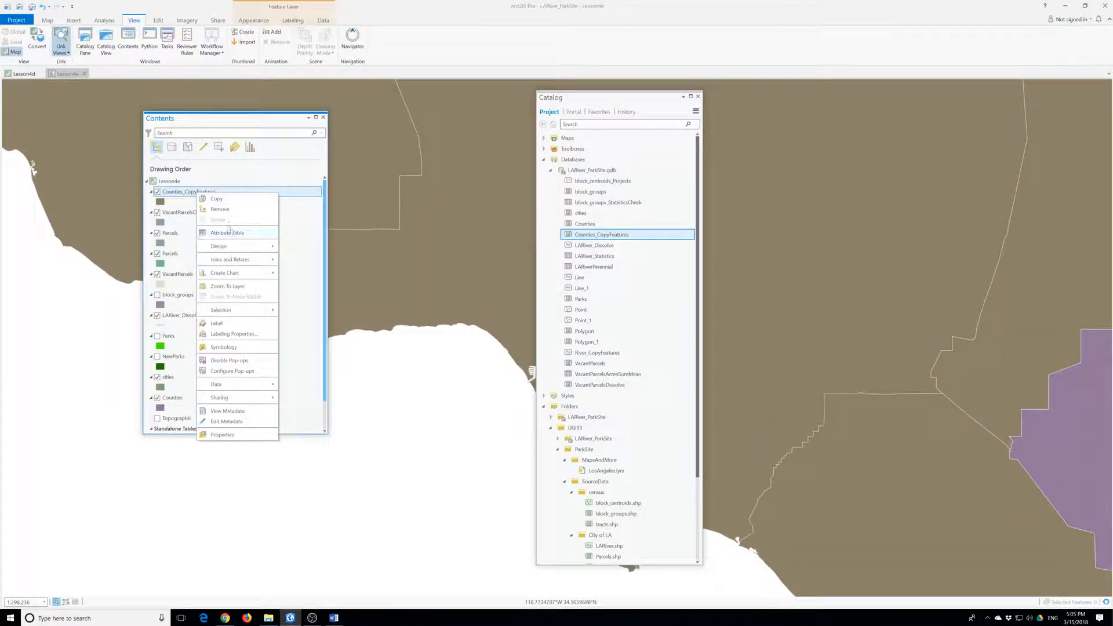
left_click(229, 288)
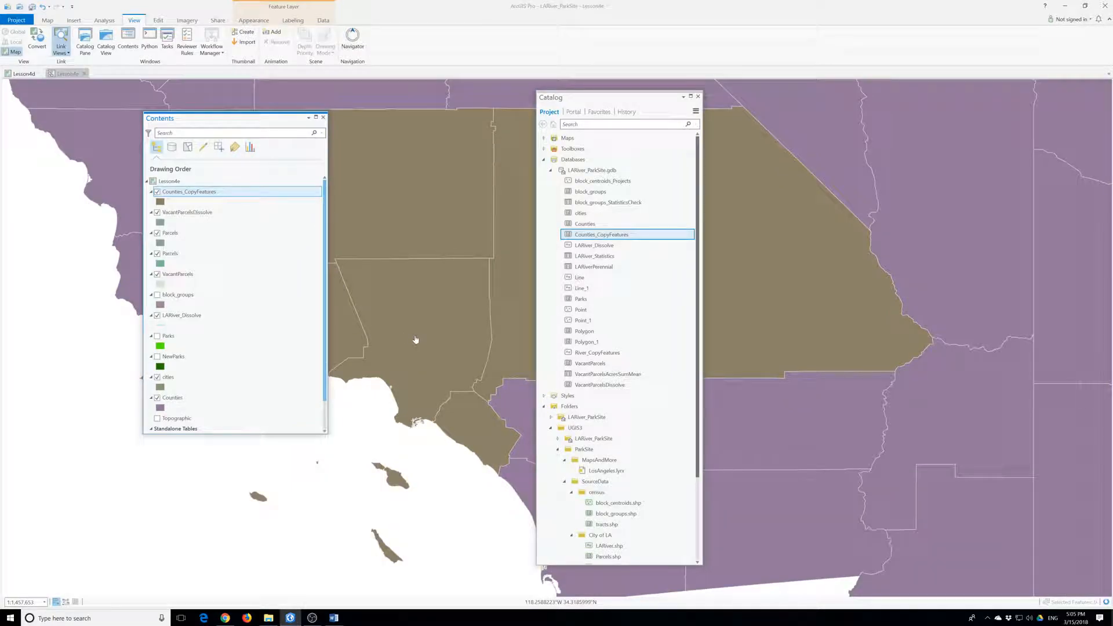
scroll(448, 321, "down", 4)
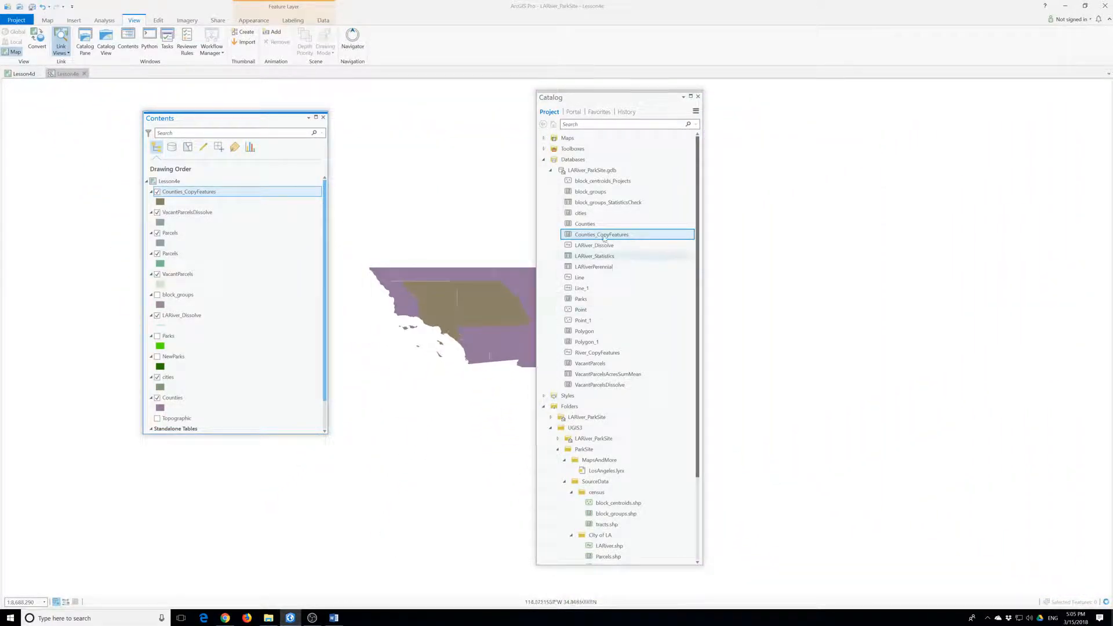
- Add the Counties feature class to the map, zoom to its extent for comparison, and remove the added layer
left_click_drag(586, 225, 180, 210)
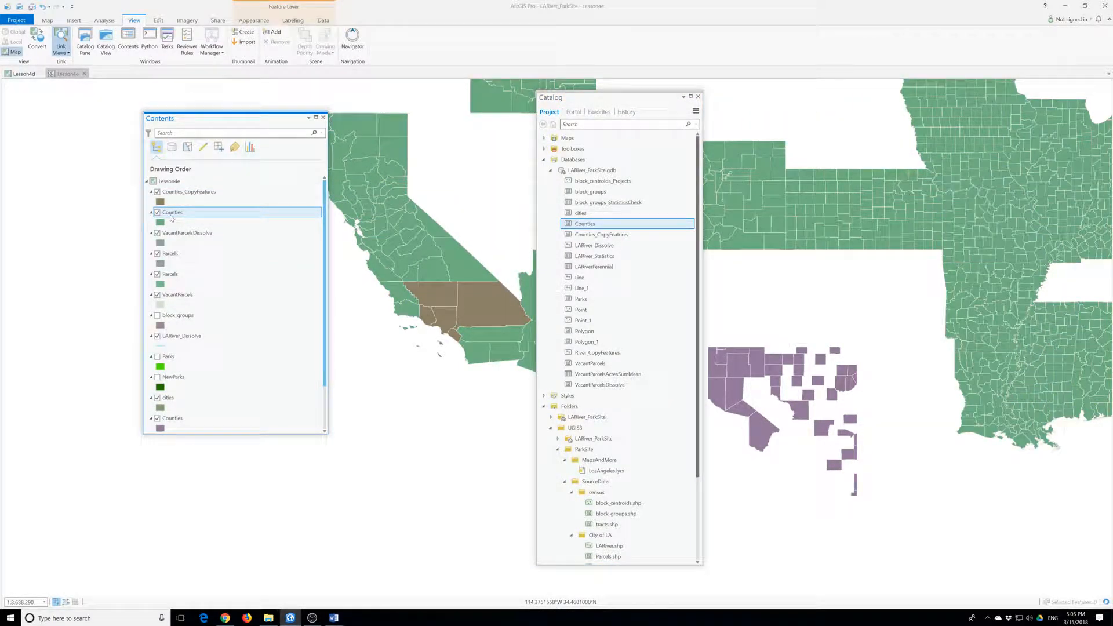
right_click(171, 218)
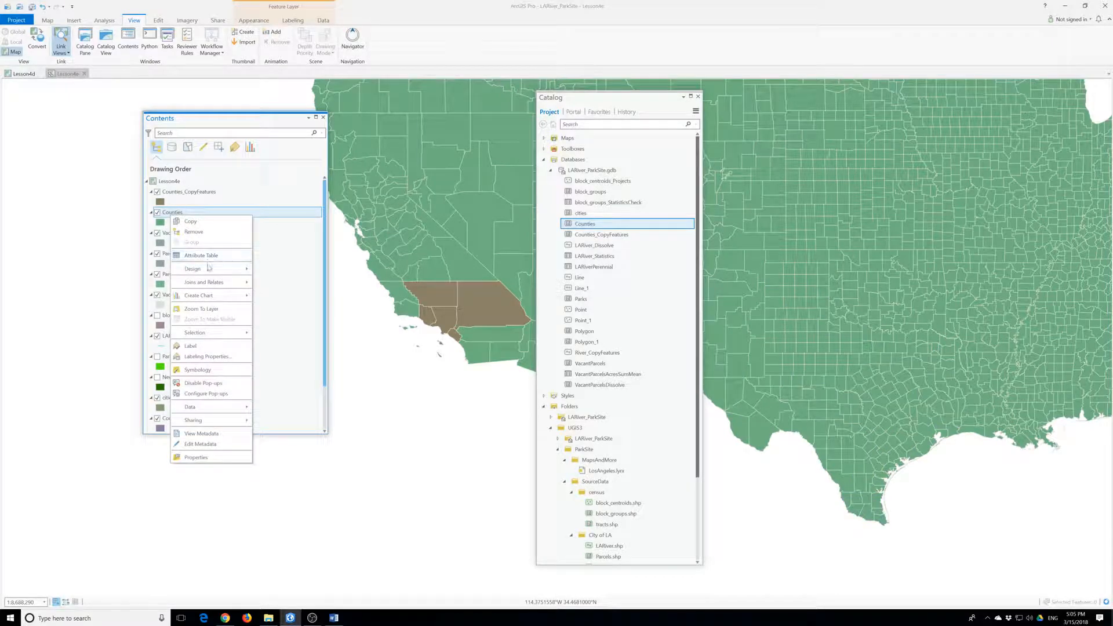
left_click(201, 308)
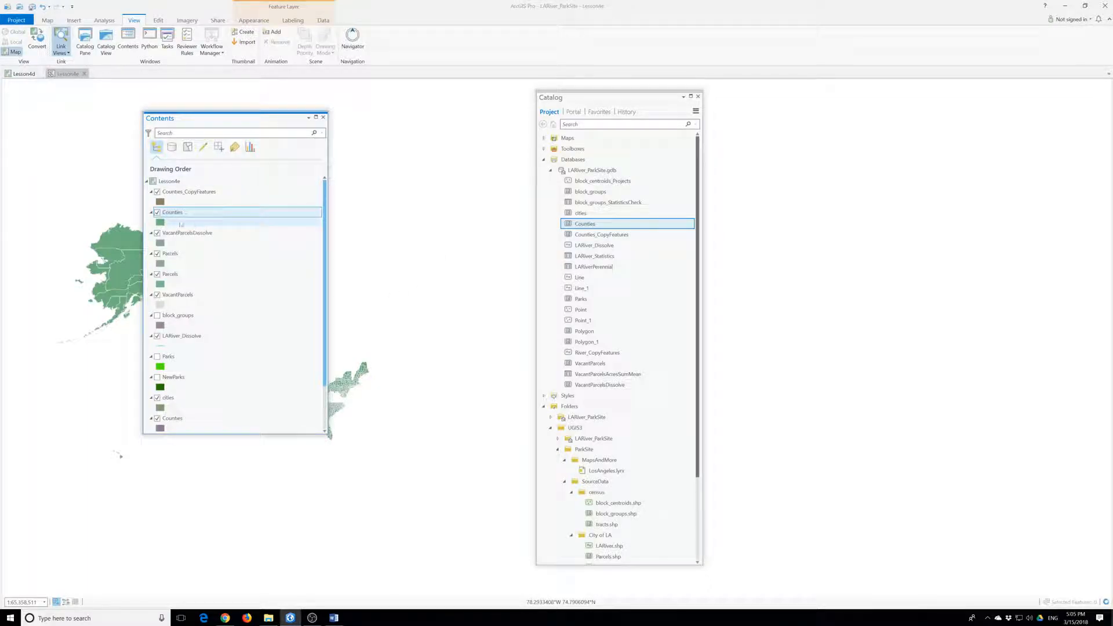
right_click(581, 228)
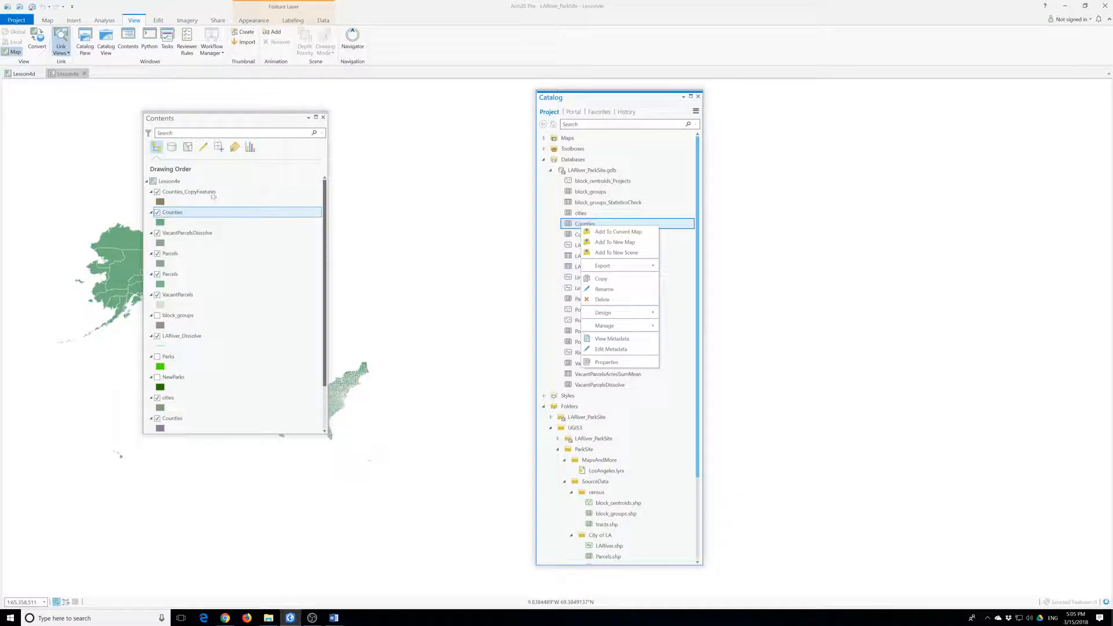
right_click(173, 216)
left_click(192, 231)
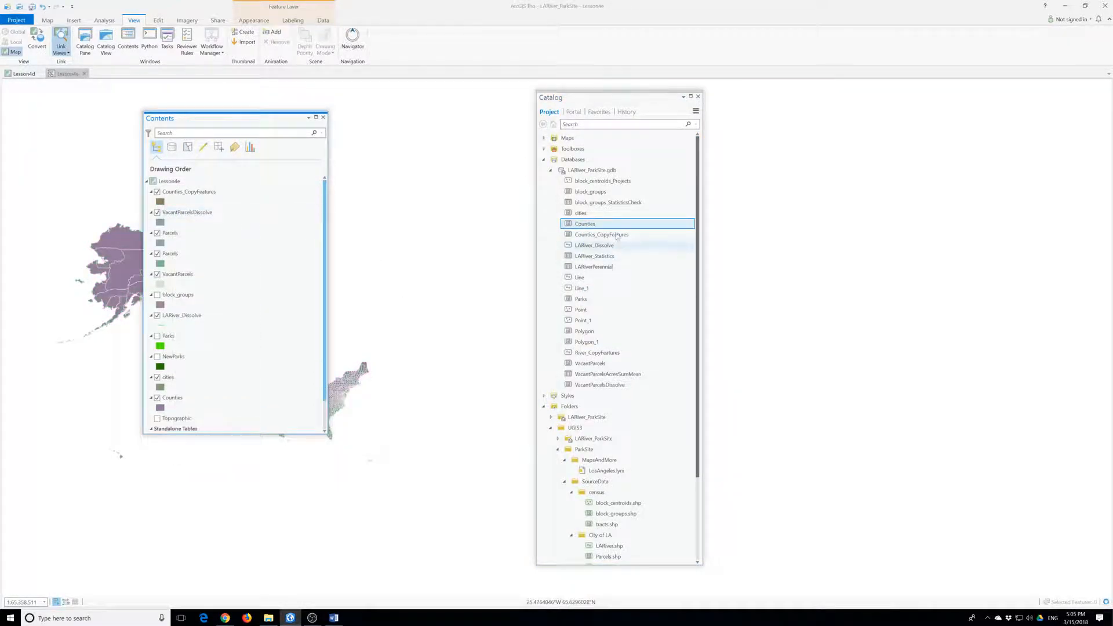
- Permanently delete the Counties feature class from LARiver_ParkSite.gdb
right_click(587, 225)
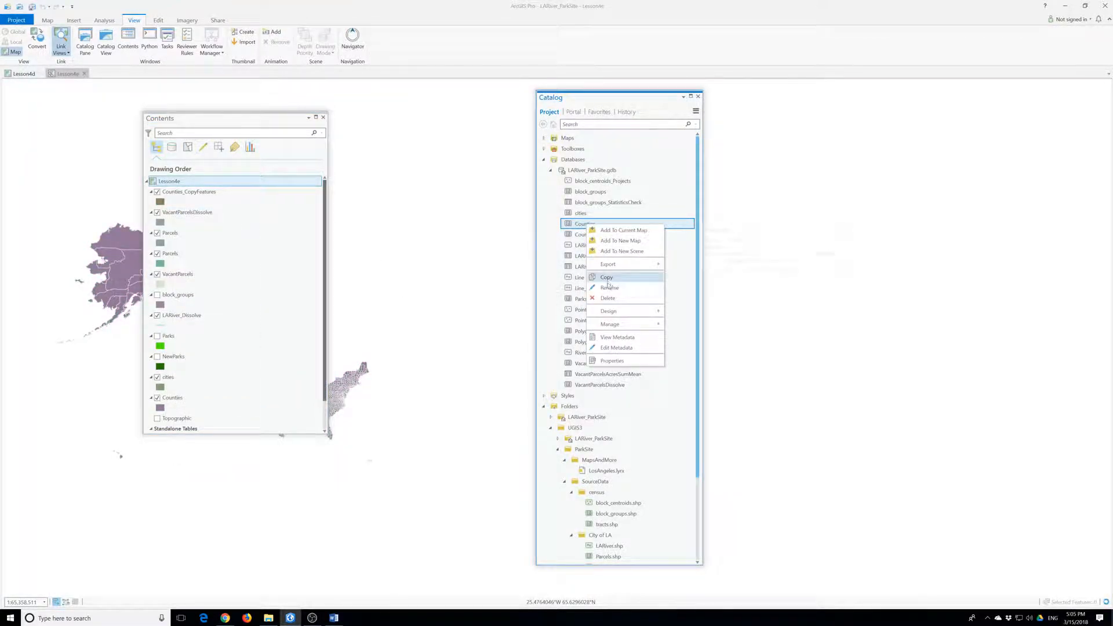
left_click(607, 297)
left_click(585, 326)
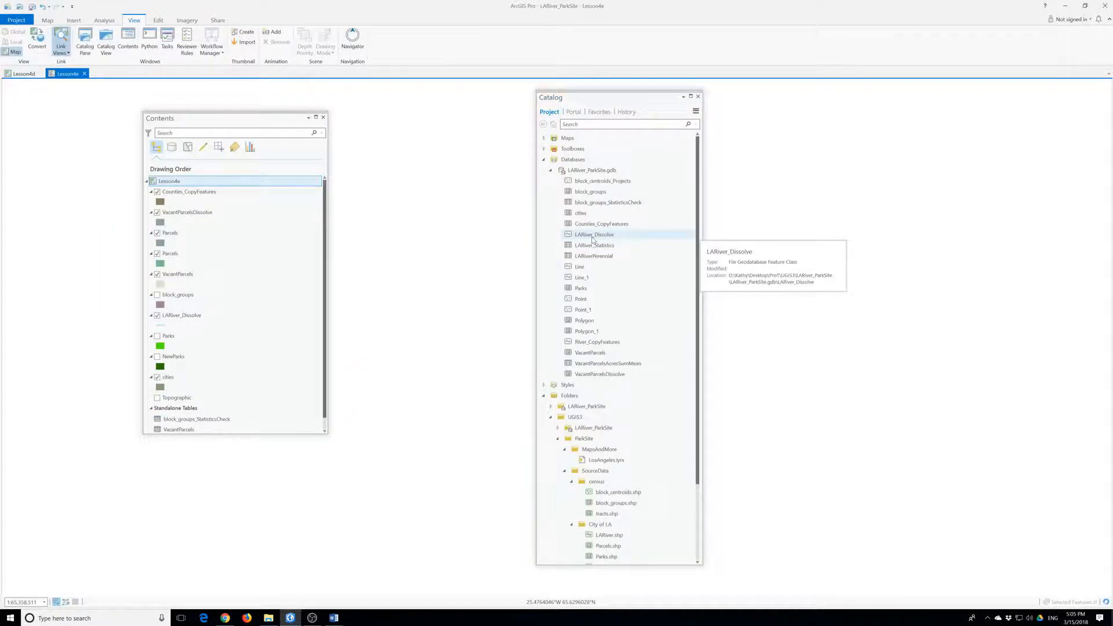
- Check the Counties_CopyFeatures layer at its full extent and rename its feature class in LARiver_ParkSite.gdb to Counties
left_click(587, 226)
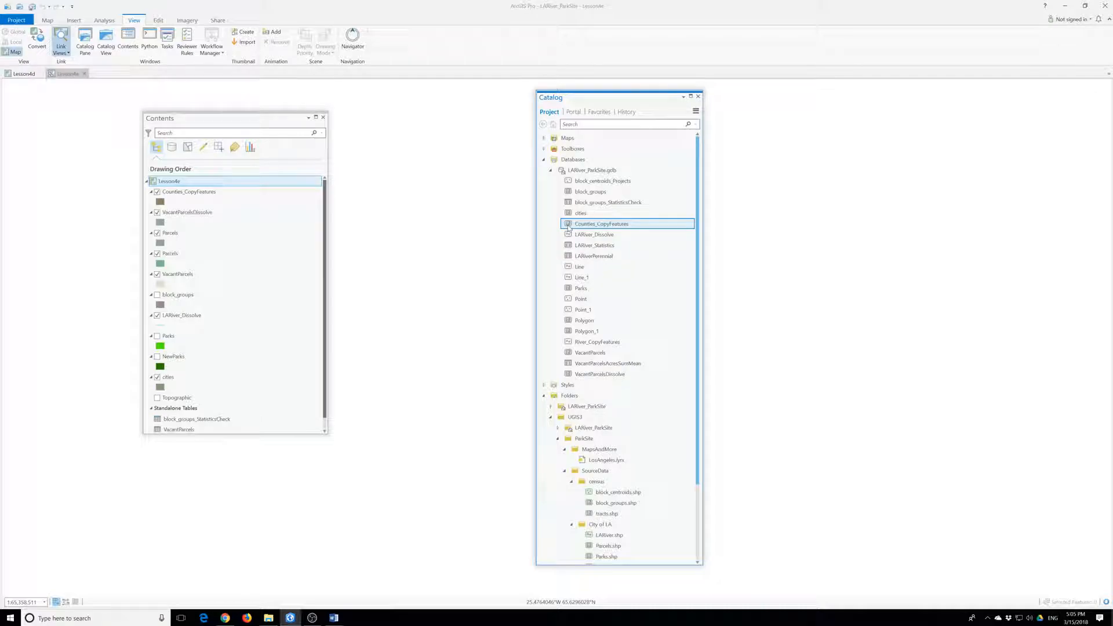
right_click(197, 192)
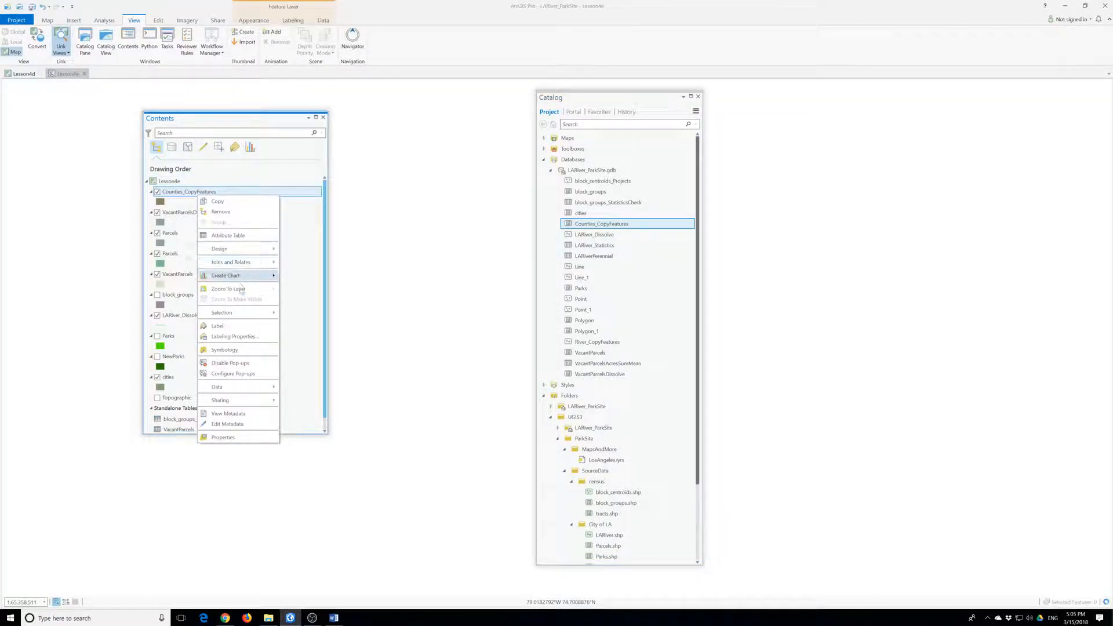
left_click(237, 288)
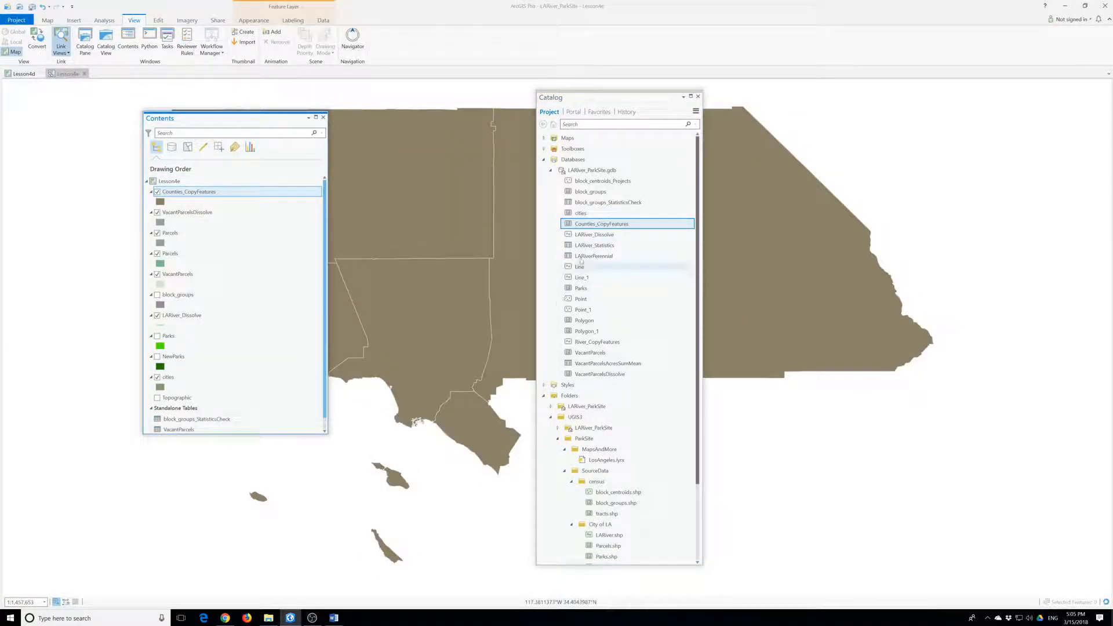
left_click(626, 227)
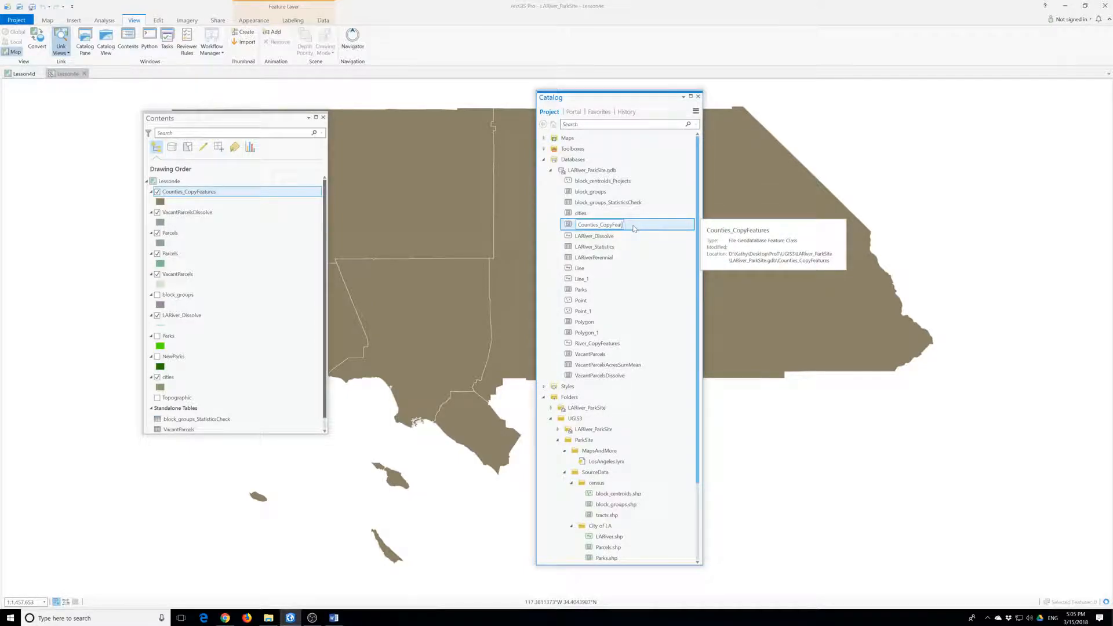
type("Counties")
key("Return")
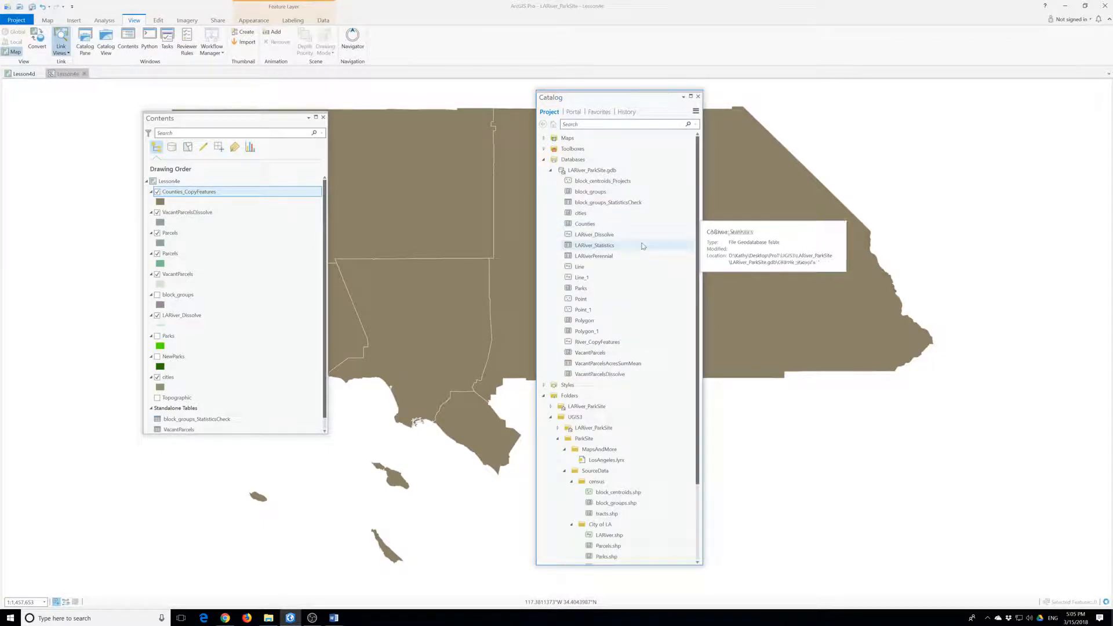
- Rename the LARiver_Dissolve feature class in LARiver_ParkSite.gdb to LARiver
left_click(592, 238)
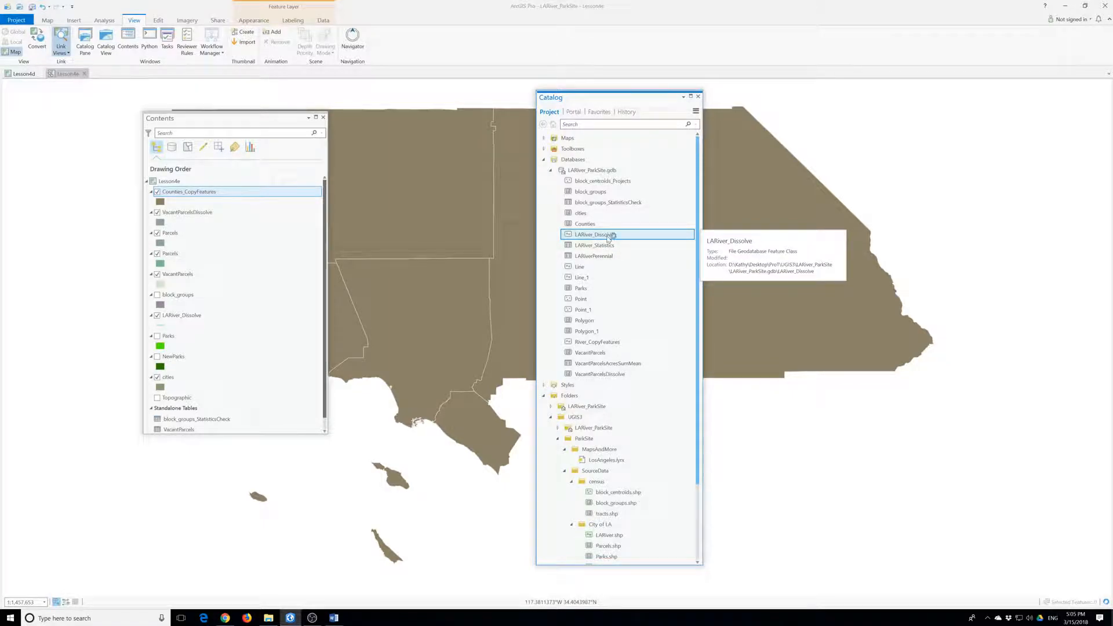
left_click(606, 235)
left_click(616, 238)
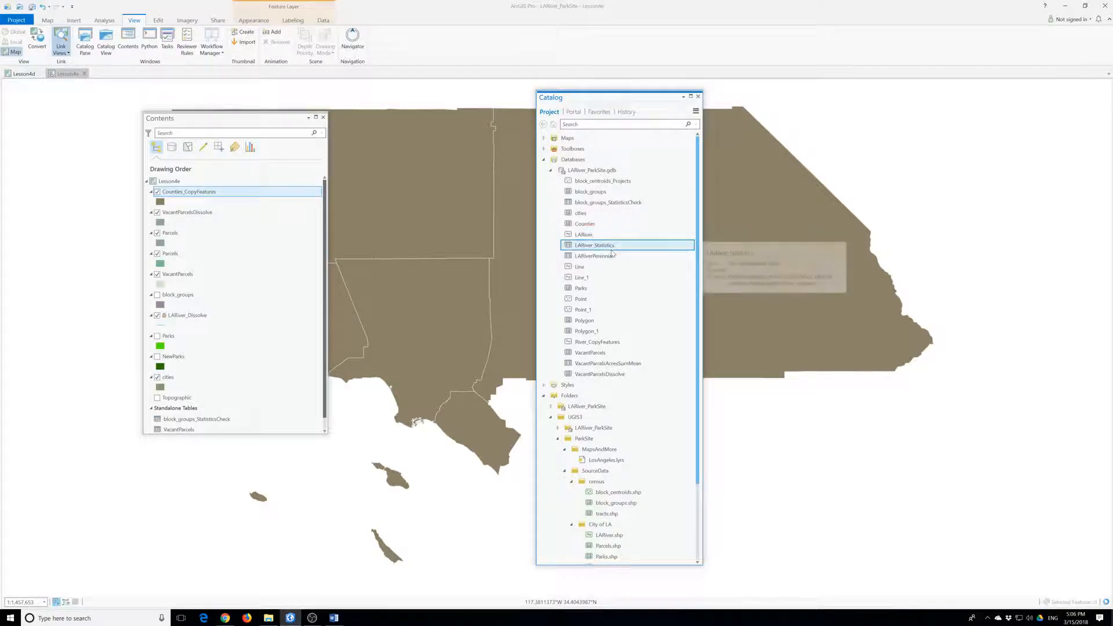
key("Return")
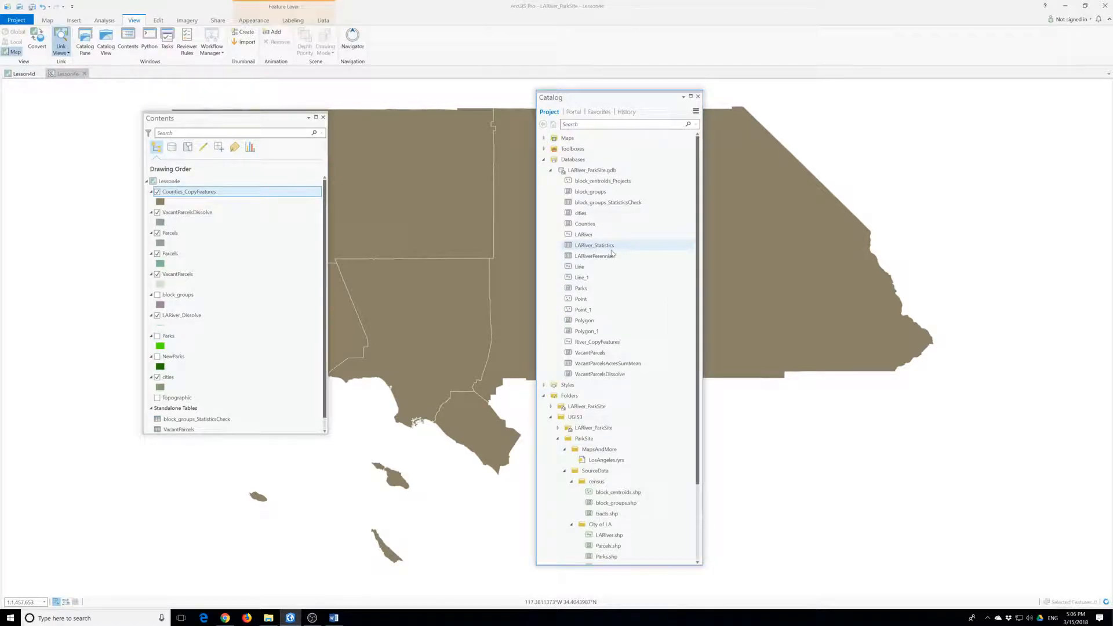
- Permanently delete the LARiver_Statistics table from LARiver_ParkSite.gdb
right_click(600, 246)
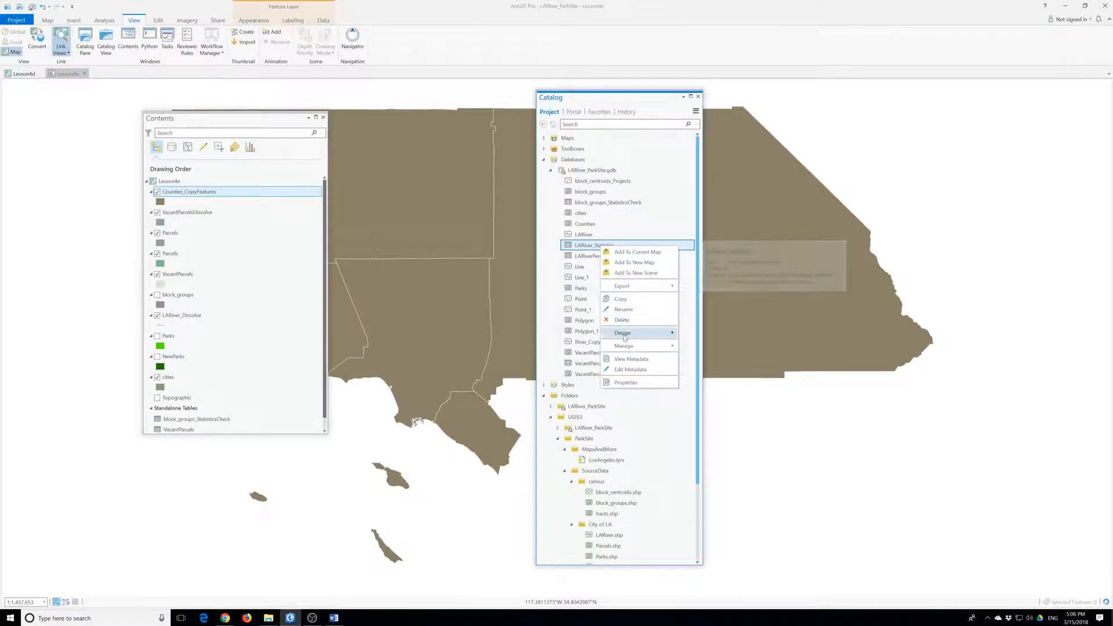
left_click(622, 320)
left_click(590, 325)
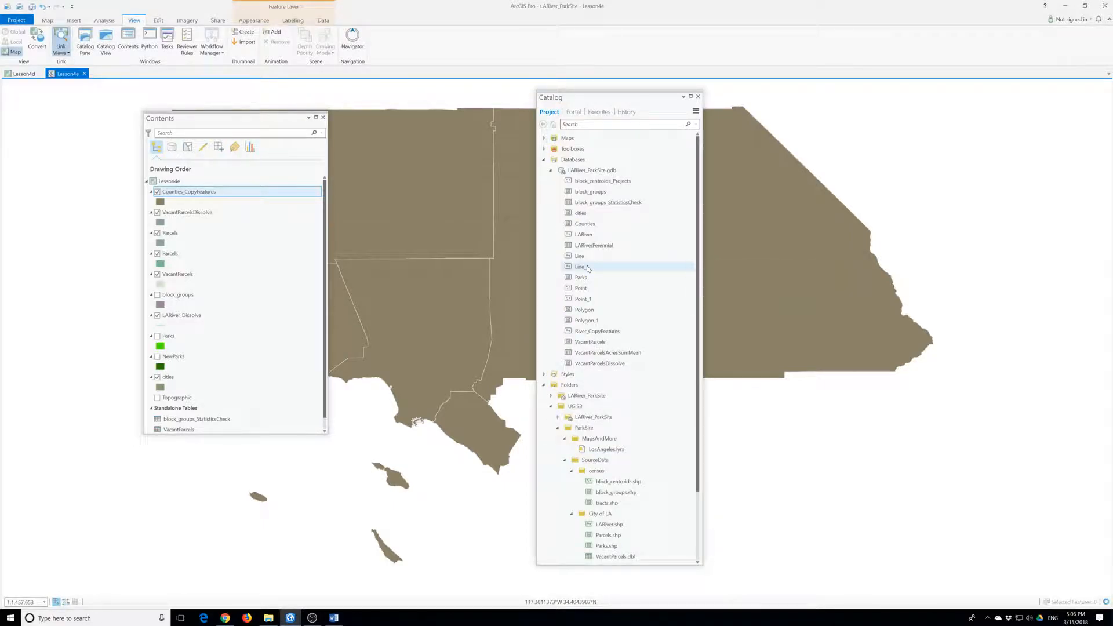
- Permanently delete the Line feature class from LARiver_ParkSite.gdb and rename Line_1 to Line_Bright
right_click(581, 256)
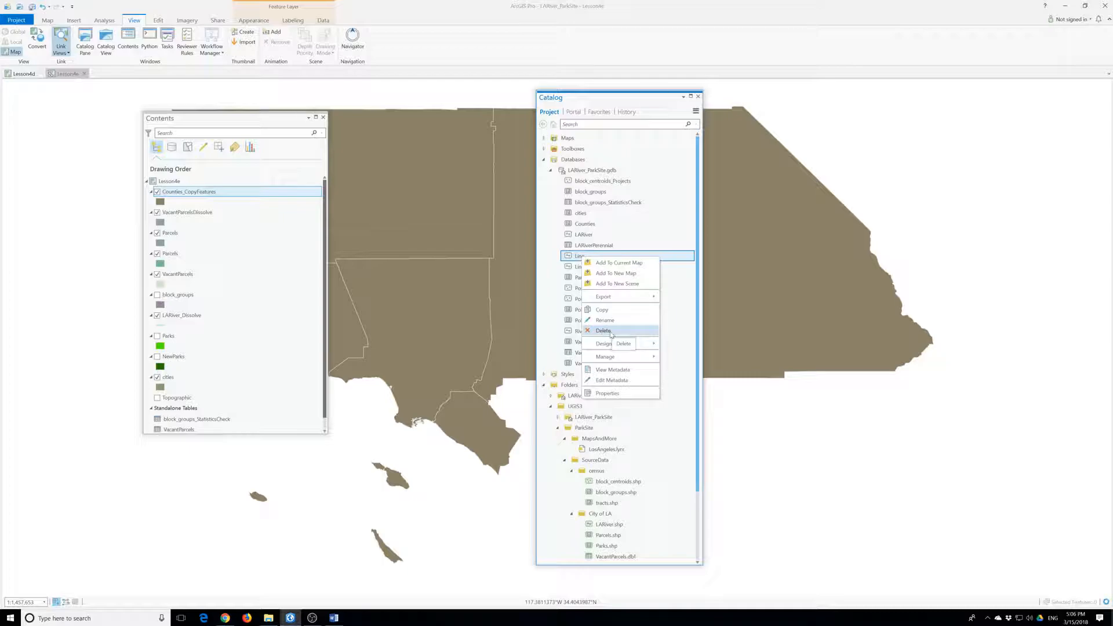
left_click(603, 331)
left_click(595, 330)
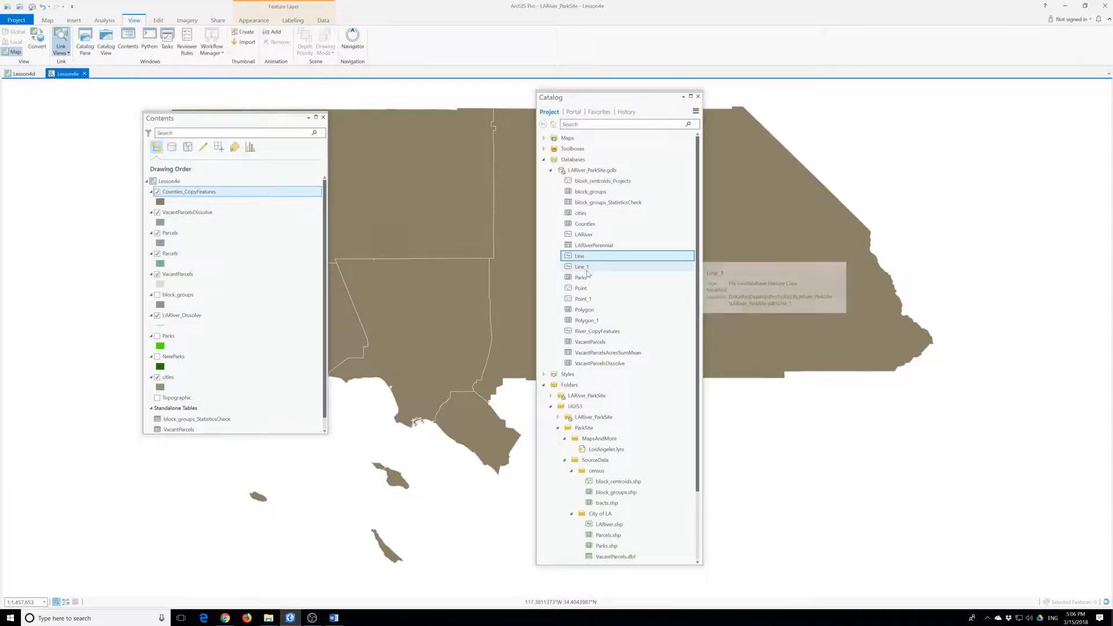
left_click(593, 259)
left_click(592, 257)
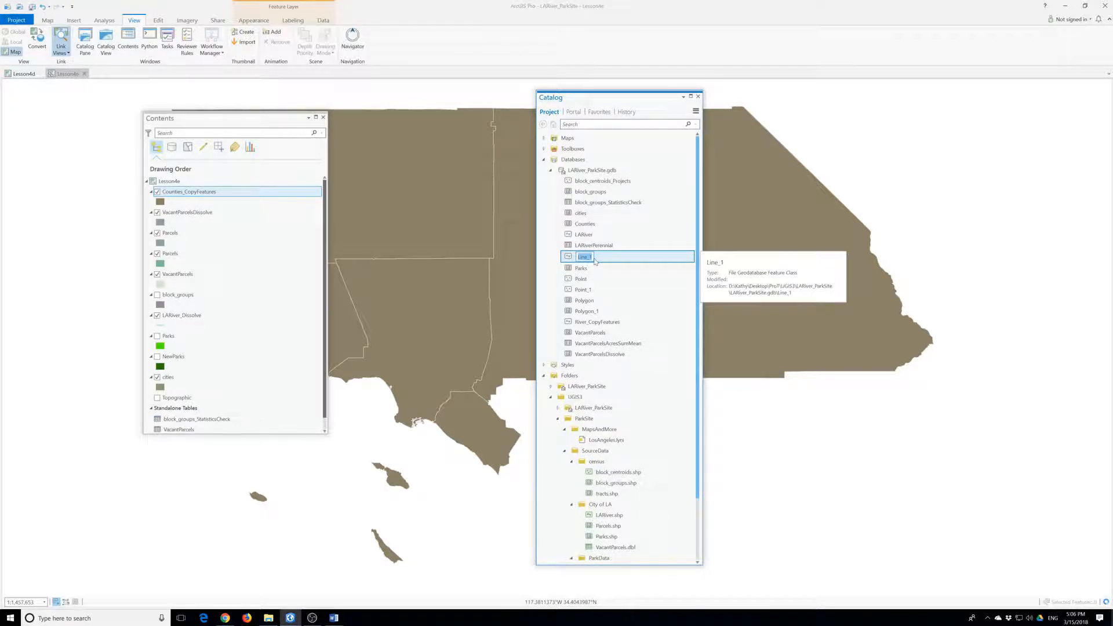
left_click(593, 258)
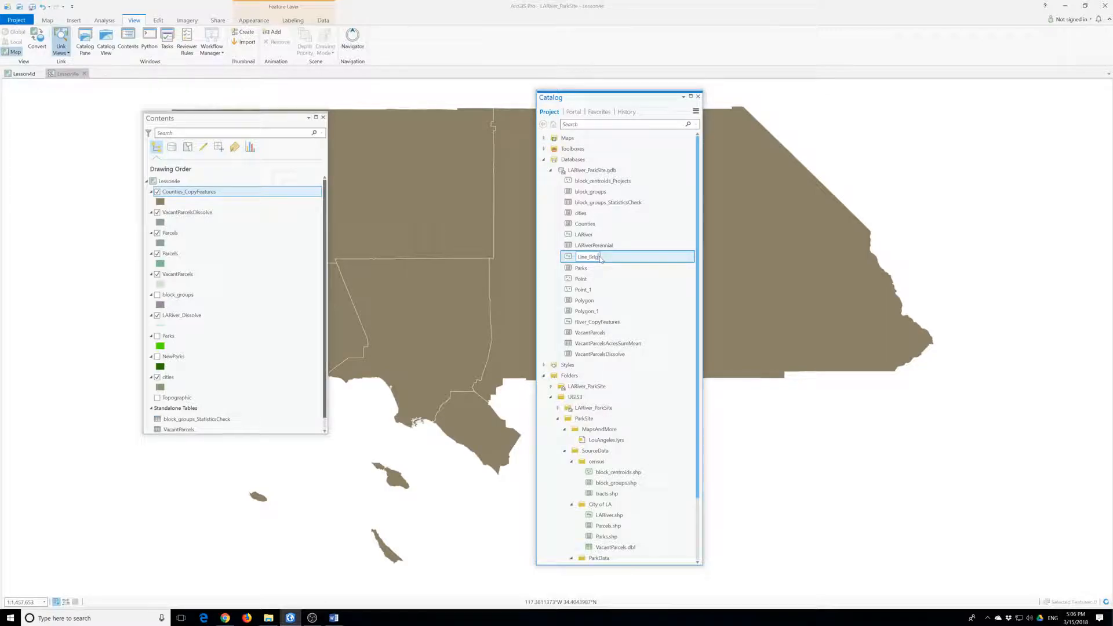
left_click(585, 270)
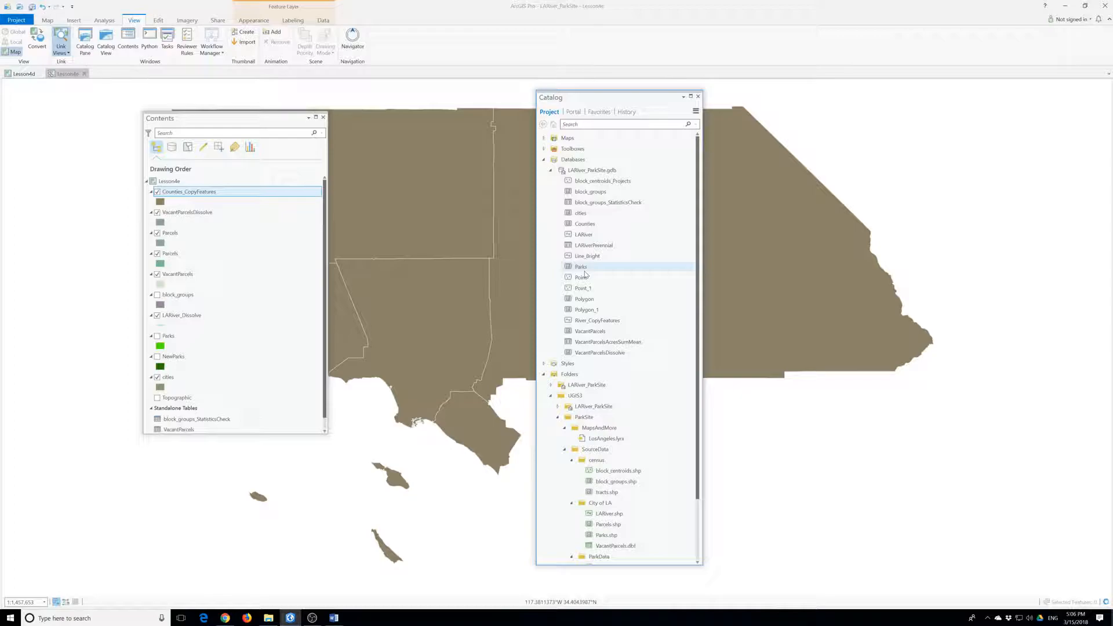
- Permanently delete the Point feature class from LARiver_ParkSite.gdb and rename Point_1 to Point_Bright
mouse_move(586, 281)
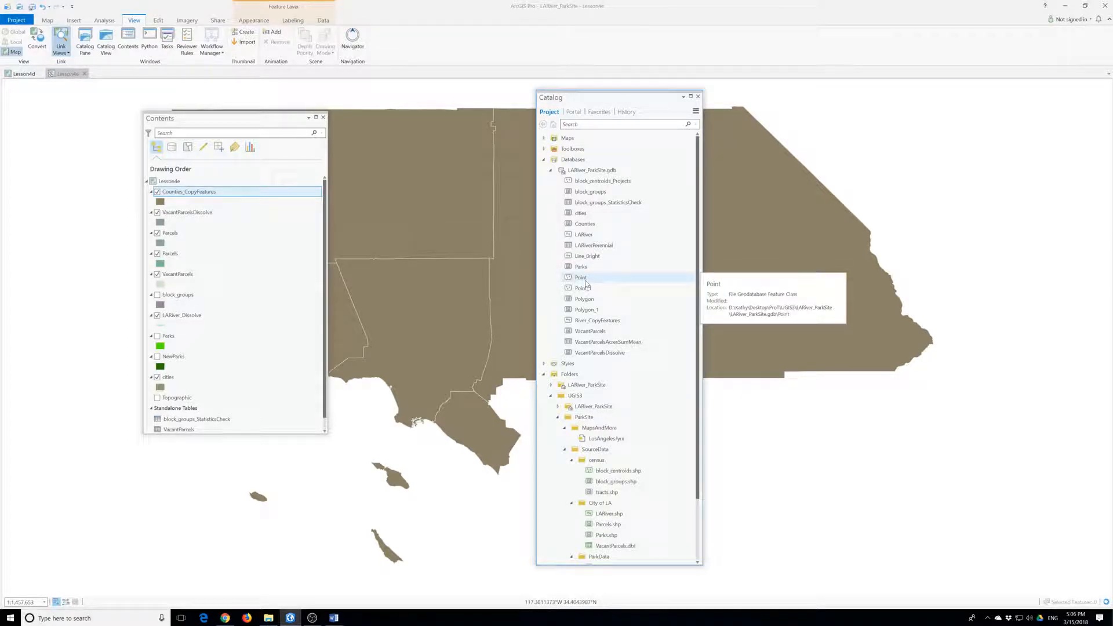
right_click(586, 281)
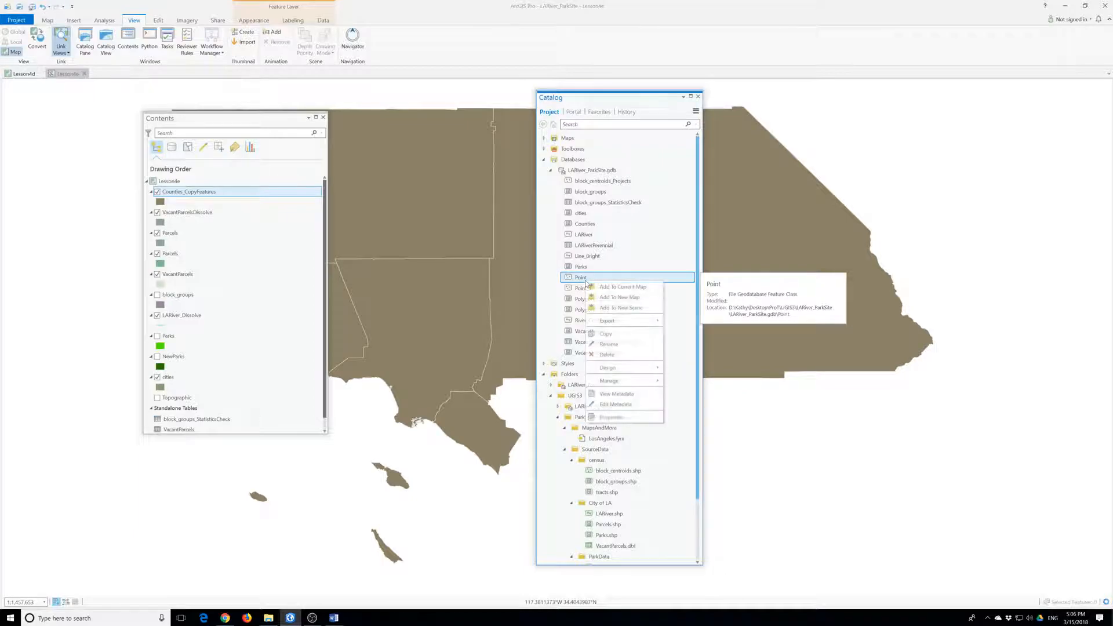
left_click(614, 355)
left_click(607, 327)
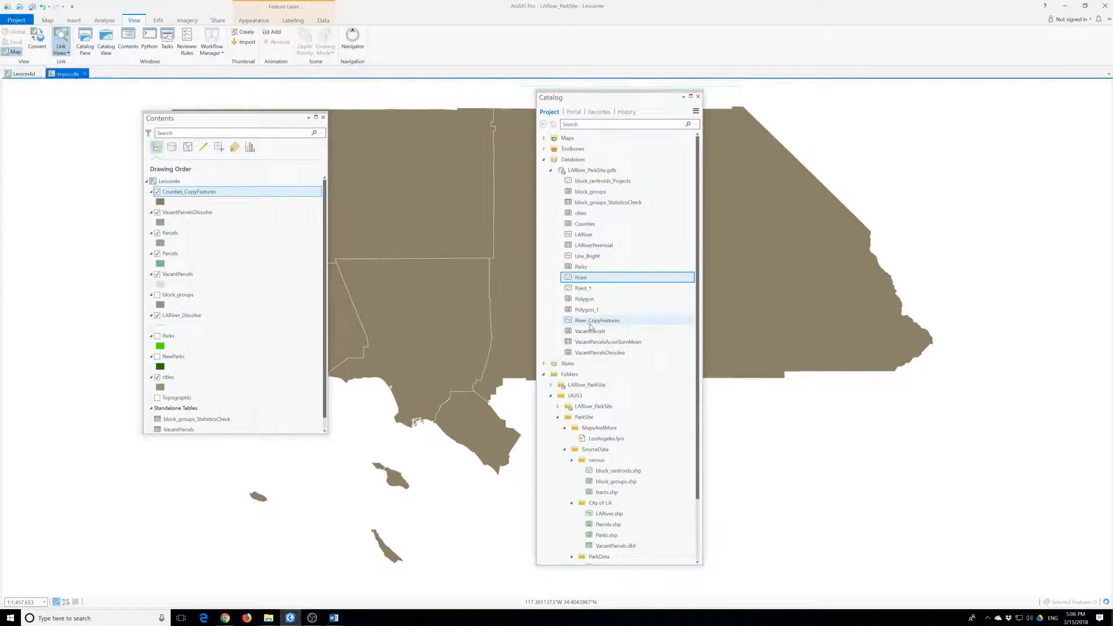
left_click(593, 282)
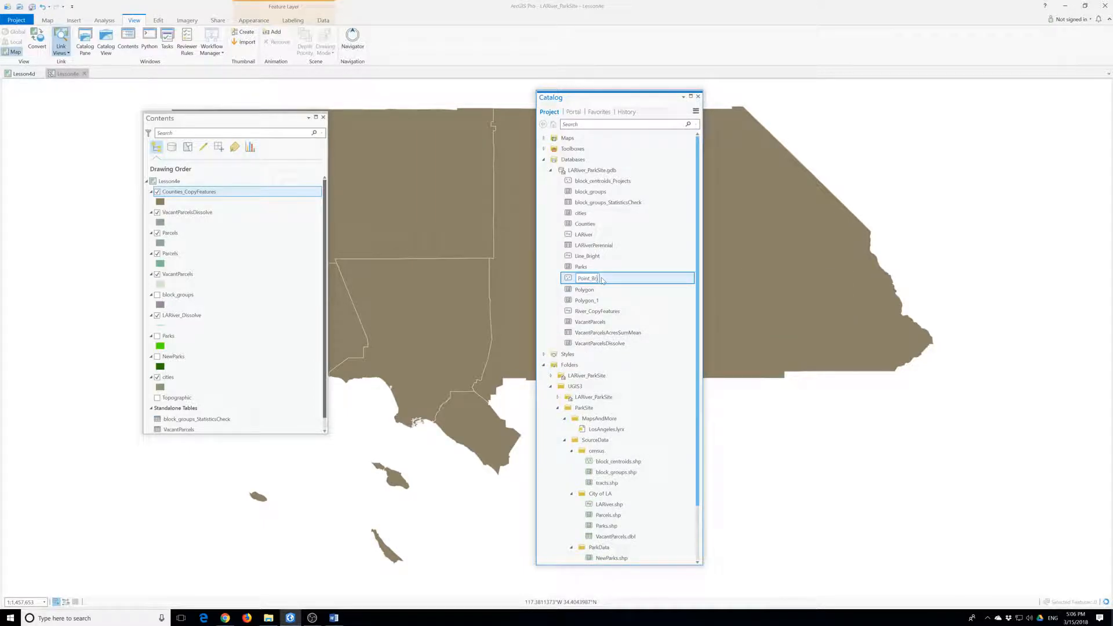
left_click(591, 289)
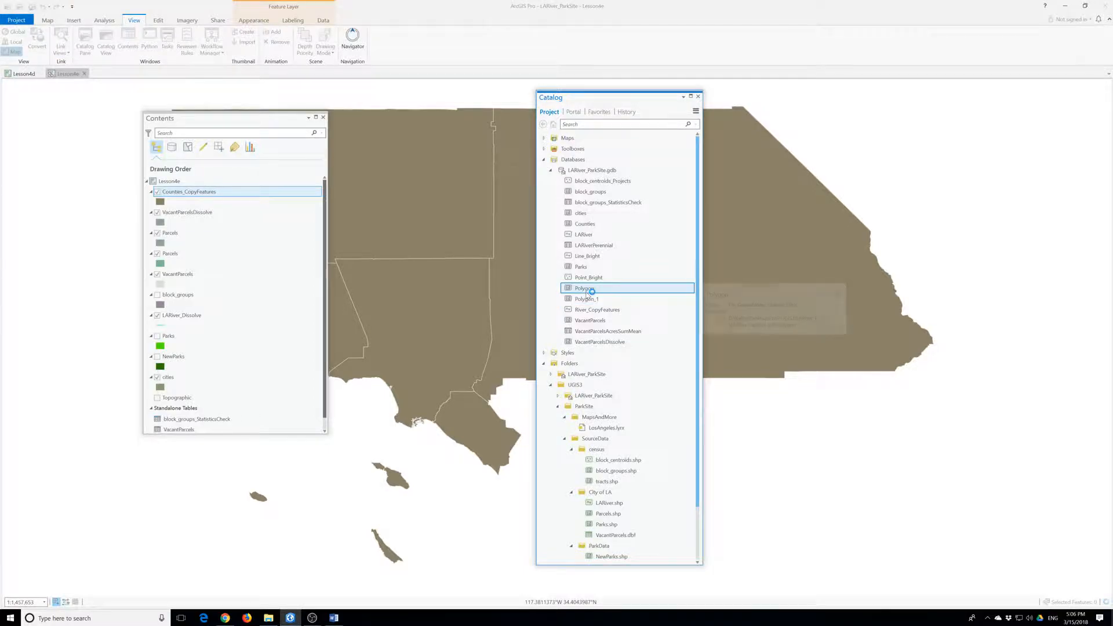
- Permanently delete the Polygon feature class from LARiver_ParkSite.gdb and rename Polygon_1 to Polygon_Bright
right_click(586, 293)
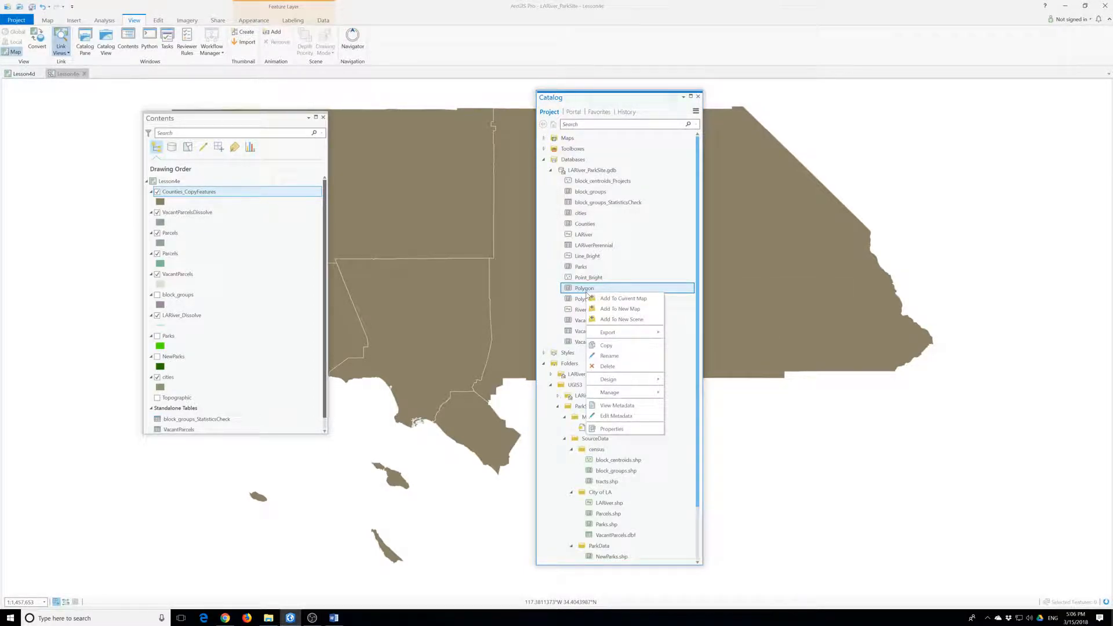
left_click(618, 368)
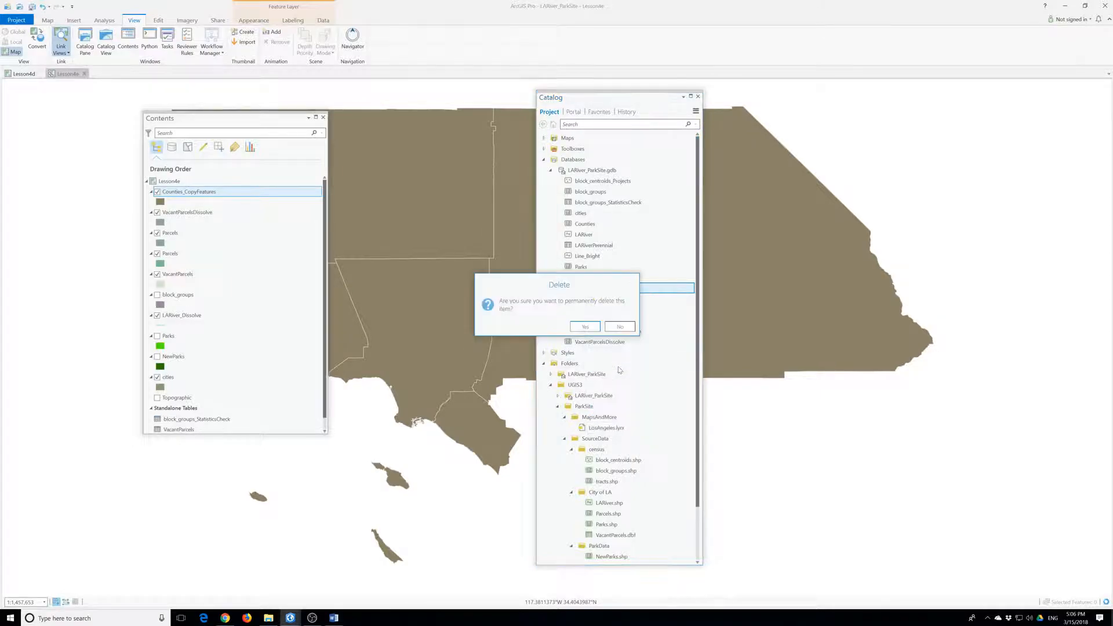
left_click(582, 325)
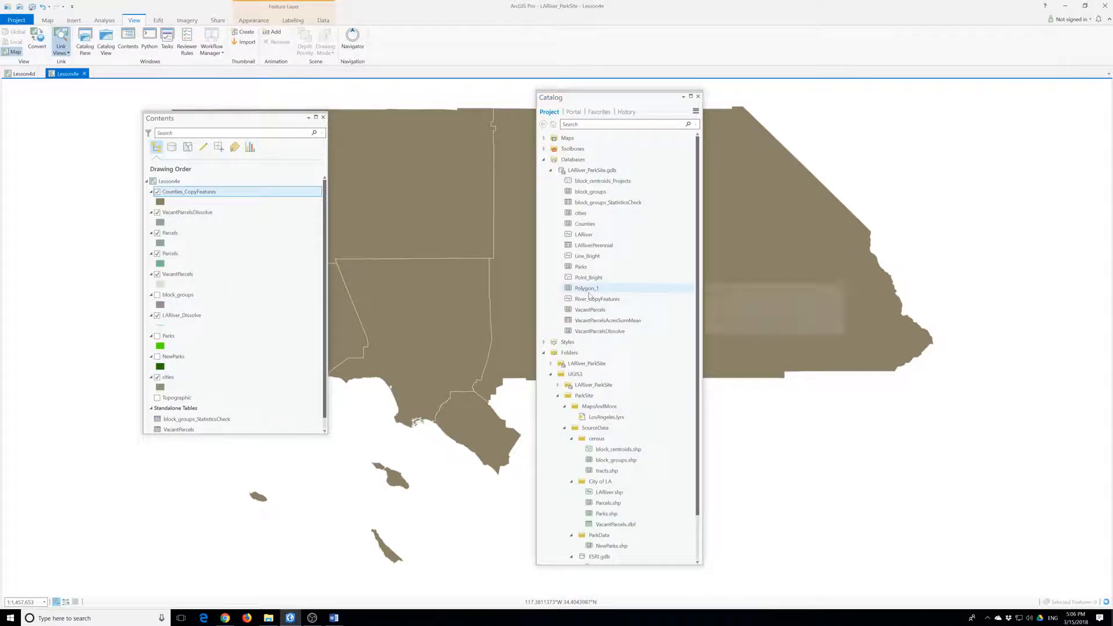
right_click(589, 292)
left_click(616, 354)
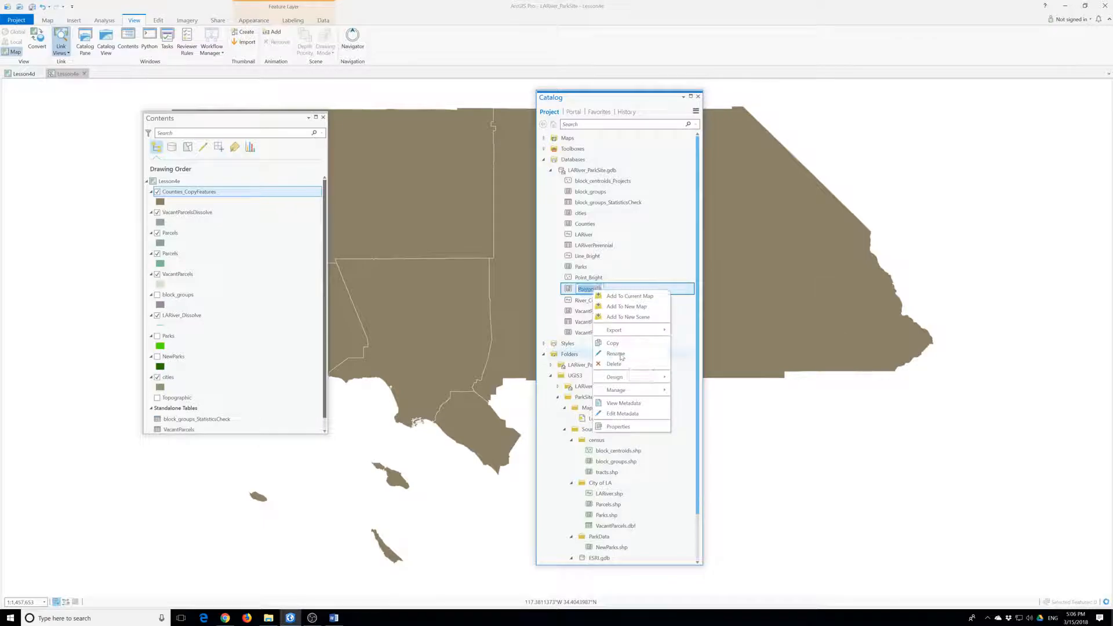
key("Right")
key("BackSpace")
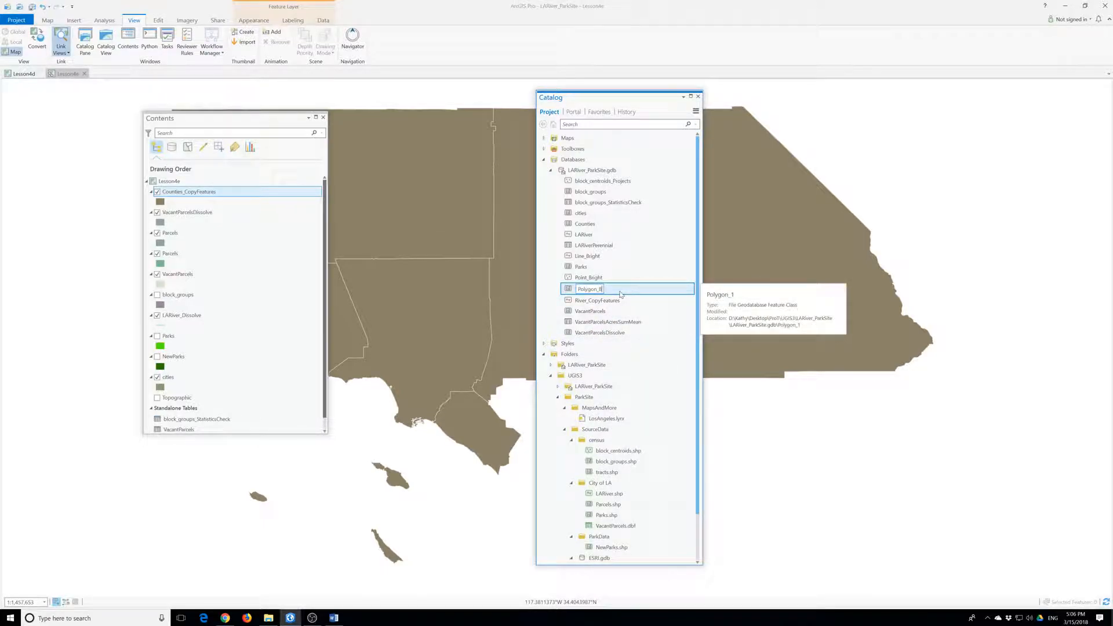
key("Return")
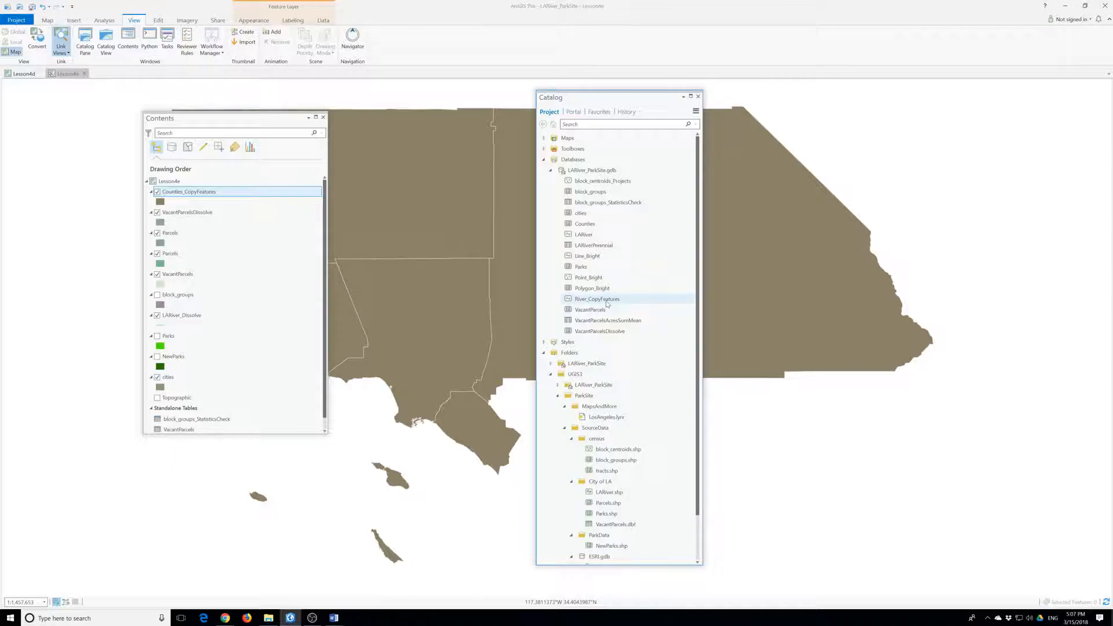
- Add the River_CopyFeatures feature class to the Lesson4e map and zoom to its layer extent
left_click(607, 303)
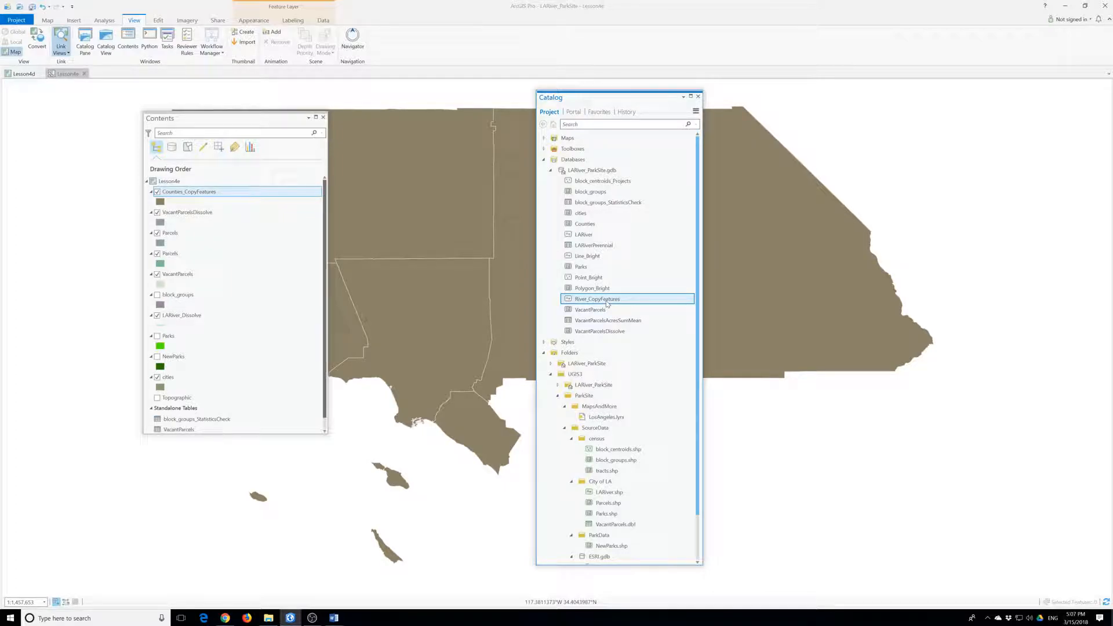
left_click_drag(607, 303, 296, 242)
left_click_drag(189, 181, 189, 184)
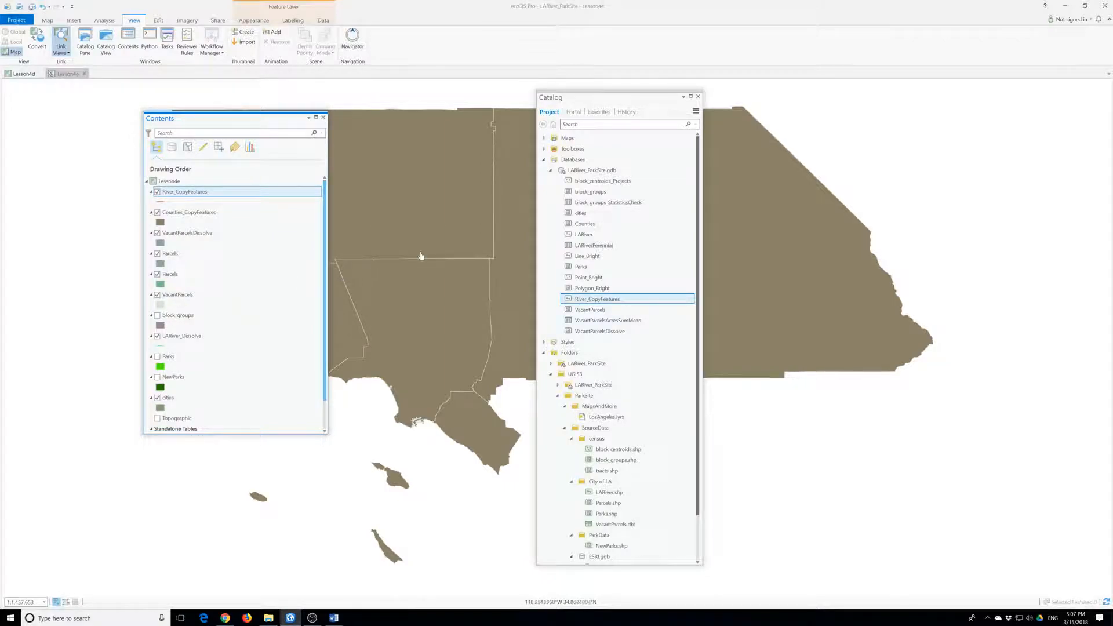
scroll(421, 255, "down", 3)
right_click(171, 195)
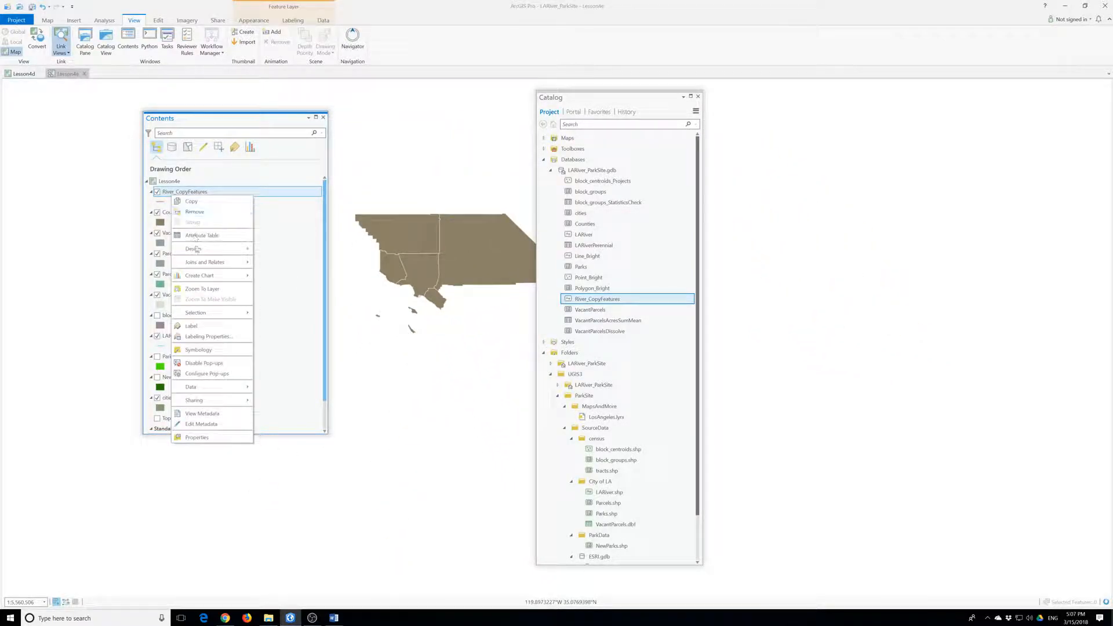
left_click(211, 290)
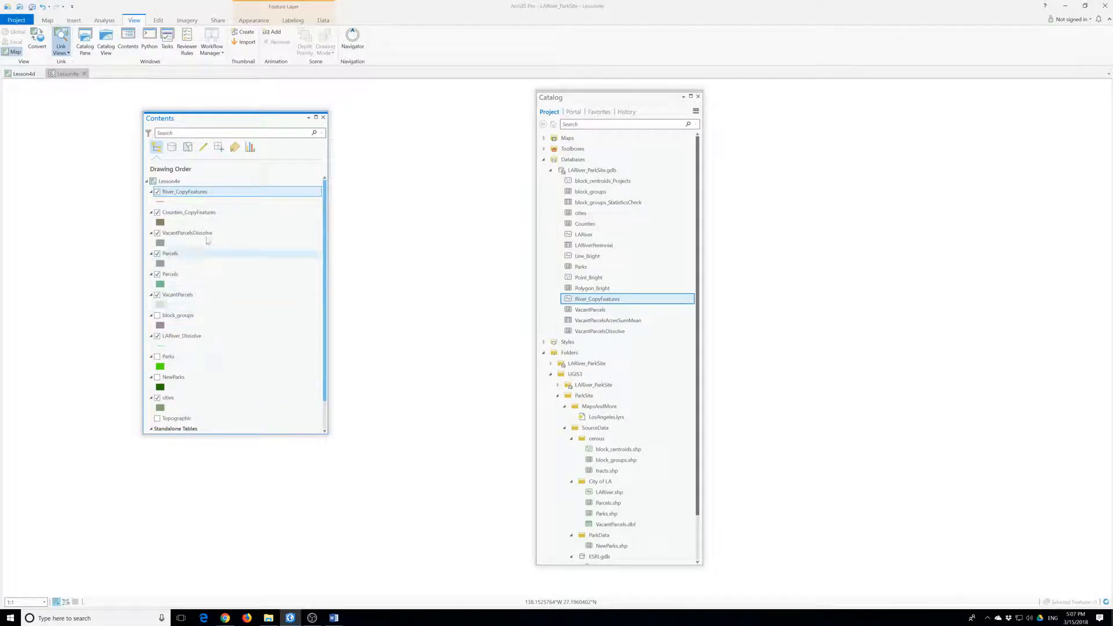
right_click(185, 193)
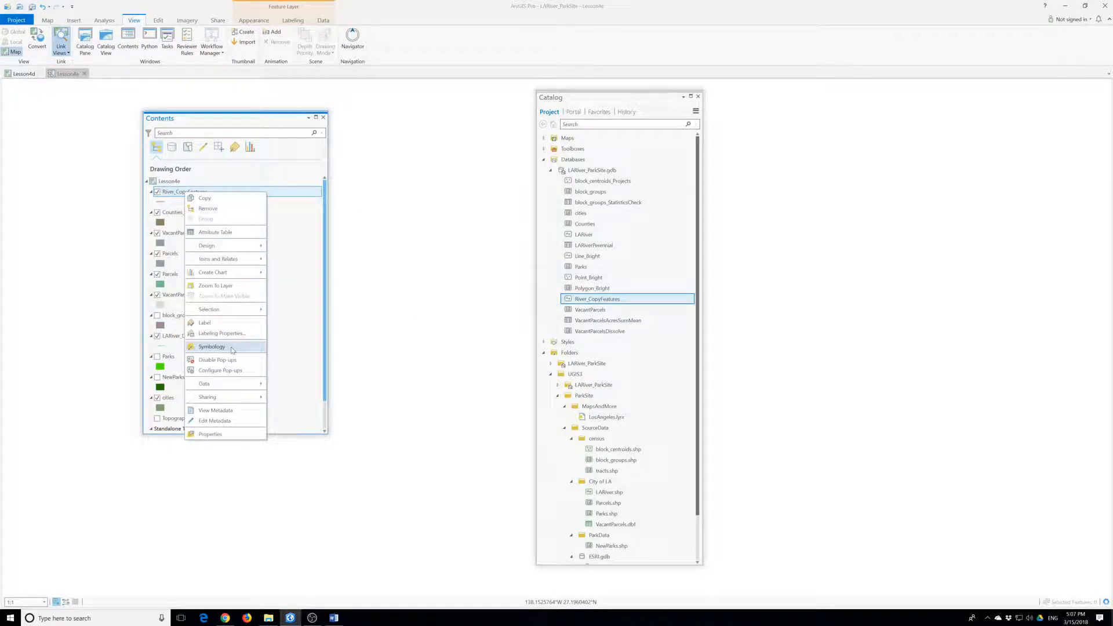
left_click(222, 286)
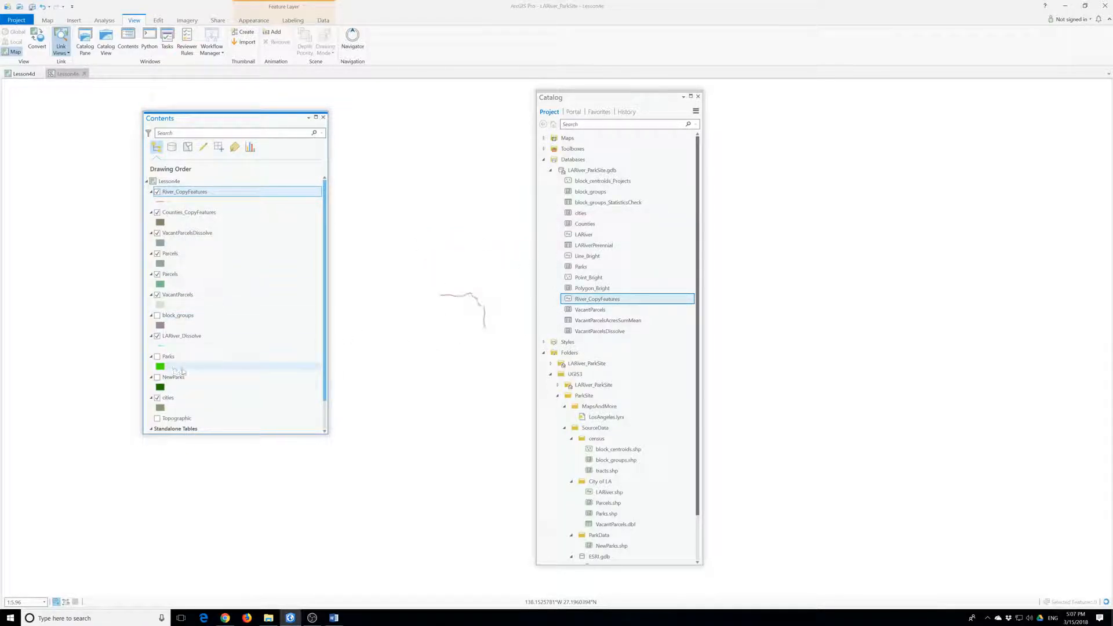
- Hide the River_CopyFeatures layer, move the Contents and Catalog panes apart, and place LARiver_Dissolve first in the drawing order
scroll(183, 372, "down", 1)
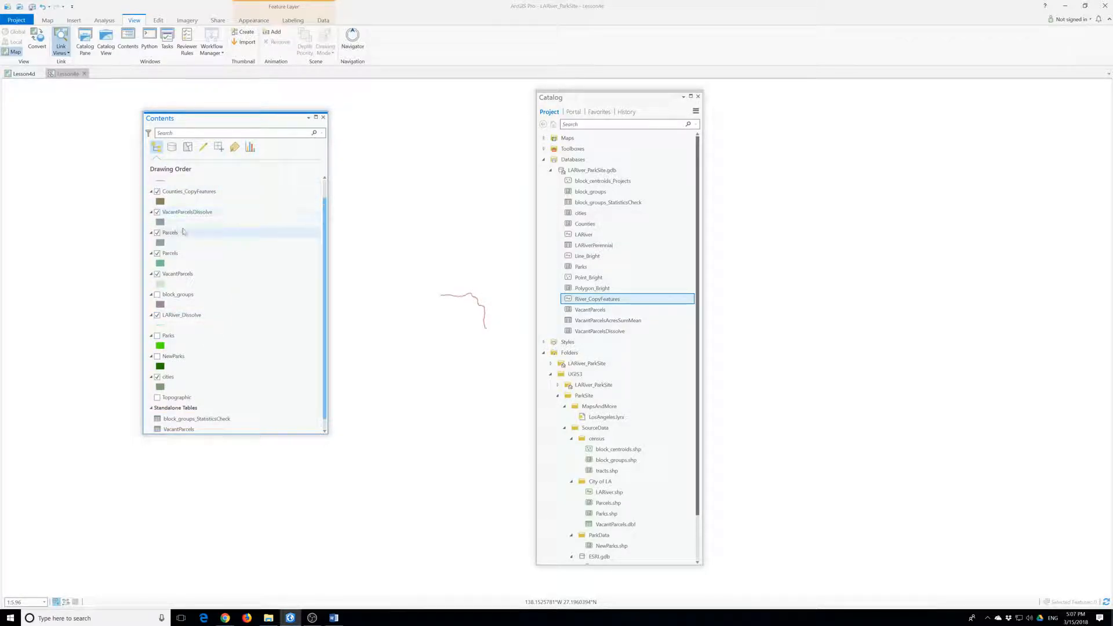
left_click(157, 191)
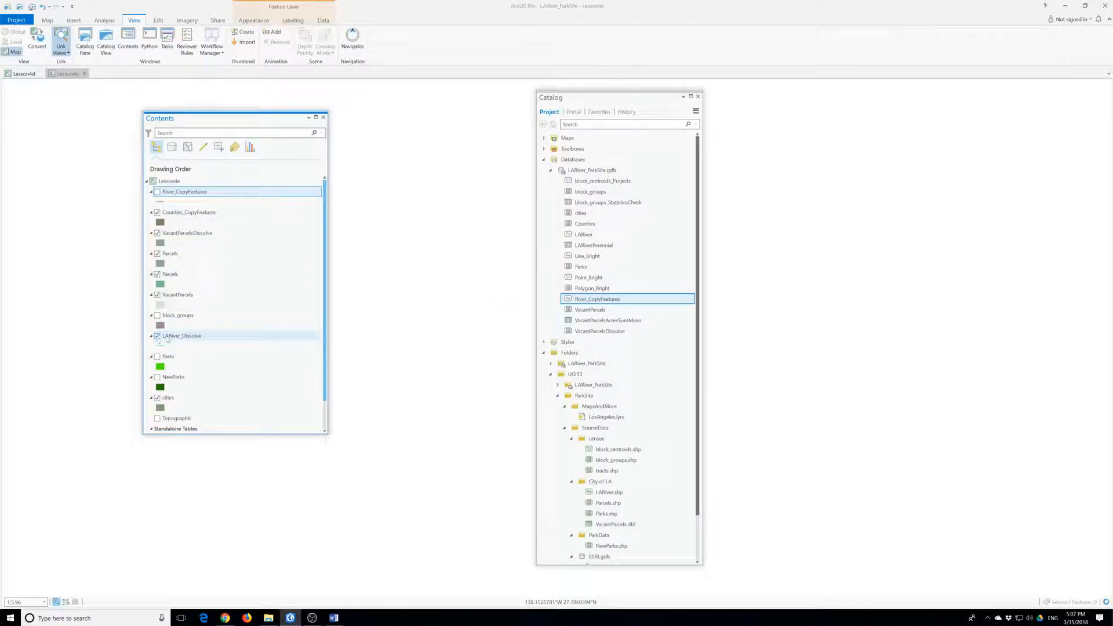
left_click_drag(226, 118, 141, 125)
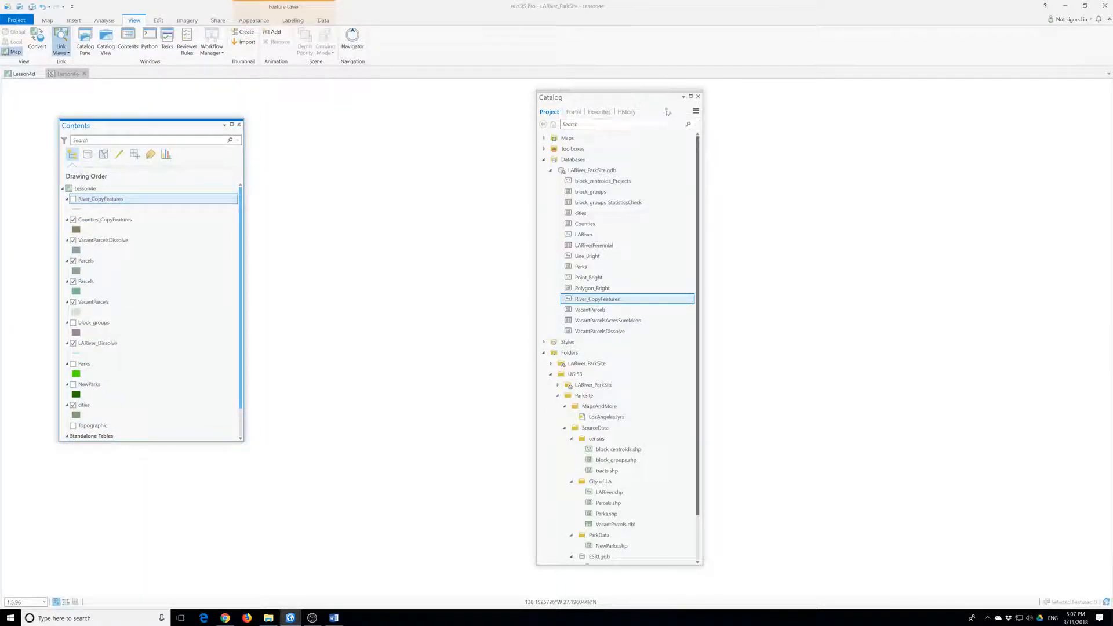
left_click_drag(619, 103, 868, 117)
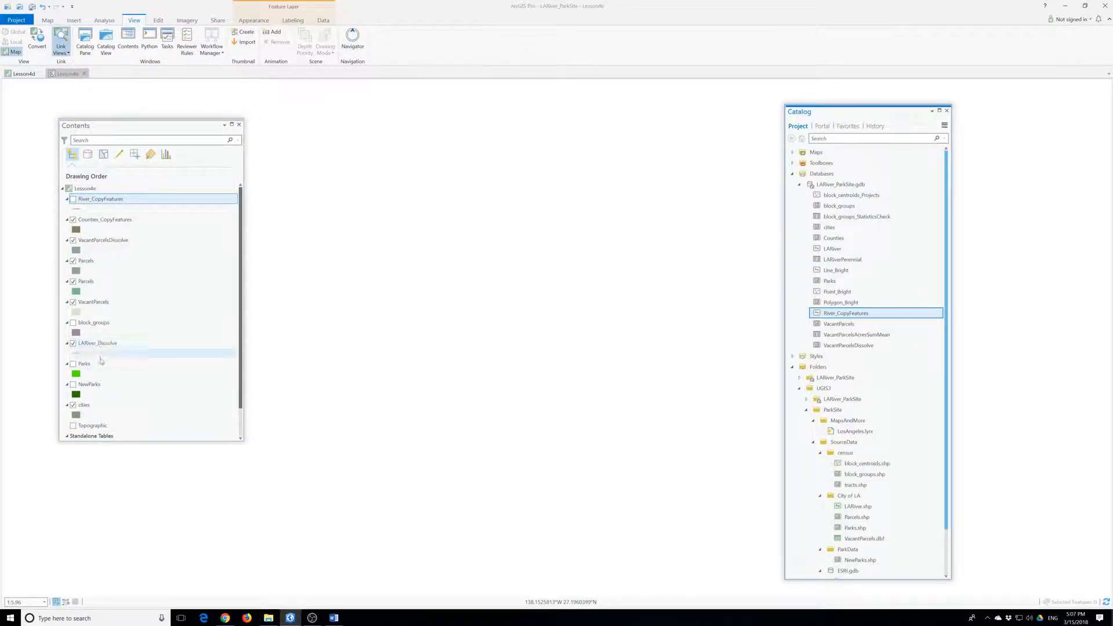
left_click_drag(106, 352, 98, 204)
- Zoom to the LARiver_Dissolve layer, then hide it and show River_CopyFeatures to compare the two river lines
left_click(73, 199)
right_click(86, 201)
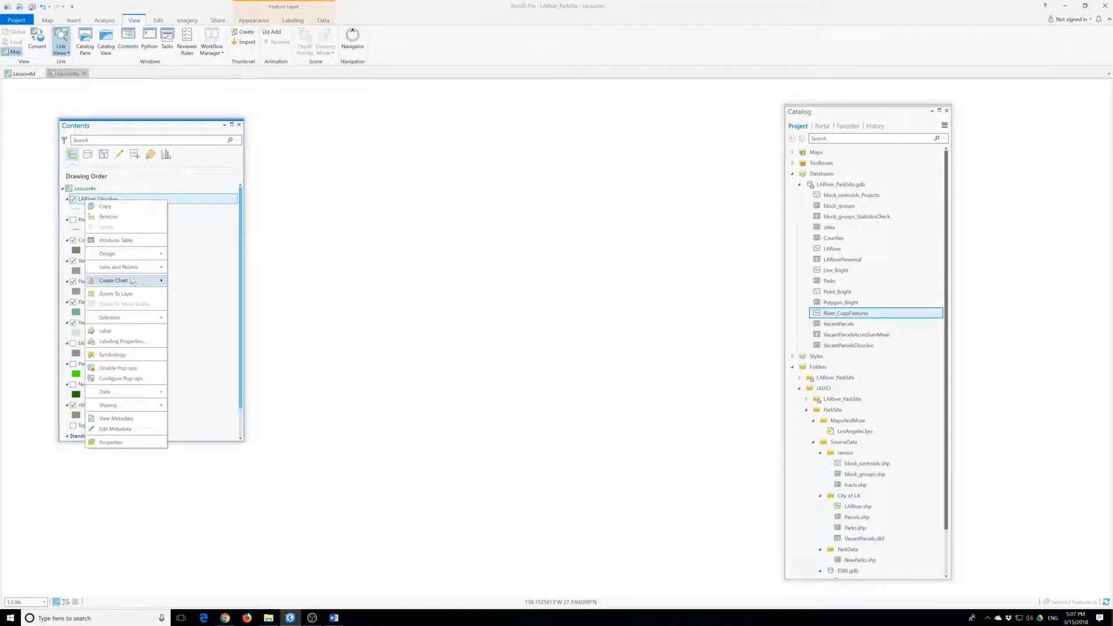
left_click(122, 297)
scroll(520, 368, "down", 3)
scroll(520, 367, "down", 2)
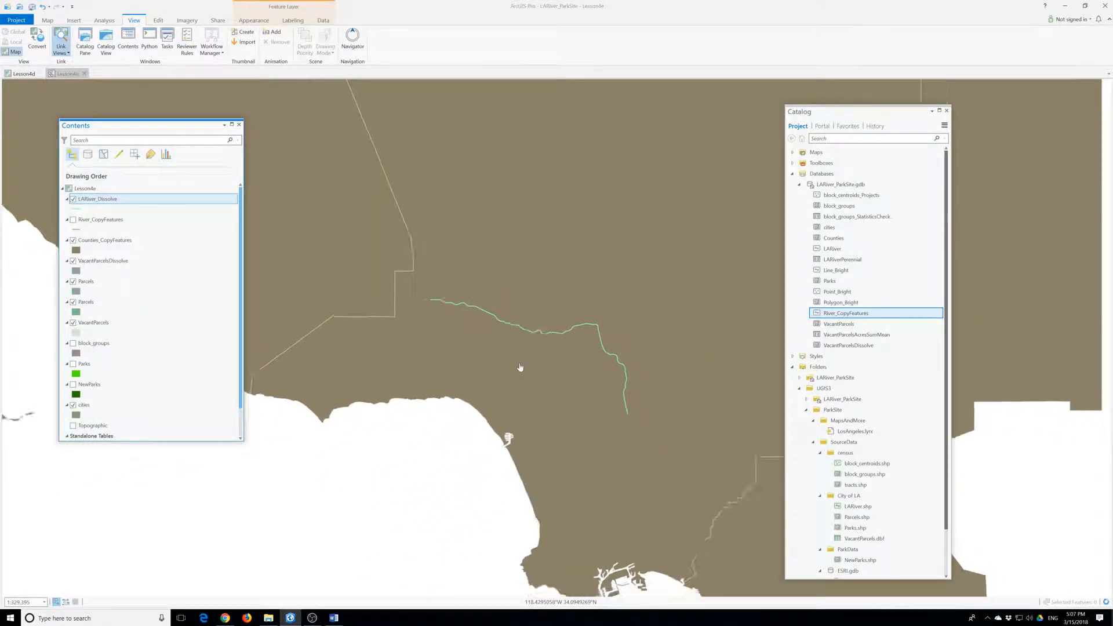
left_click(73, 199)
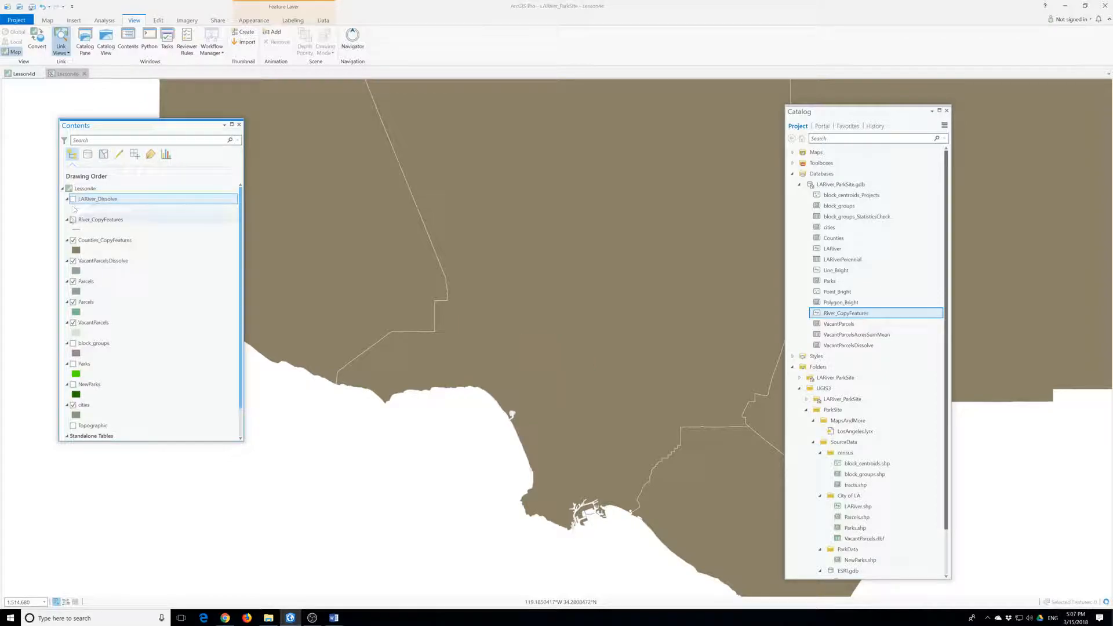
left_click(73, 220)
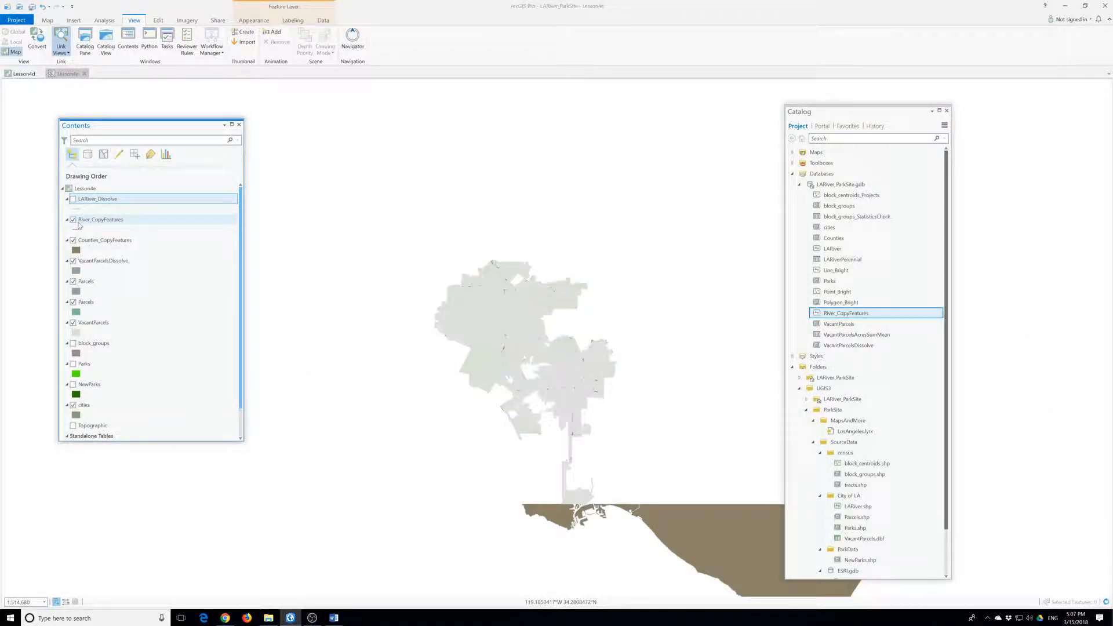
- Zoom to the River_CopyFeatures layer, then permanently delete River_CopyFeatures from LARiver_ParkSite.gdb
right_click(87, 219)
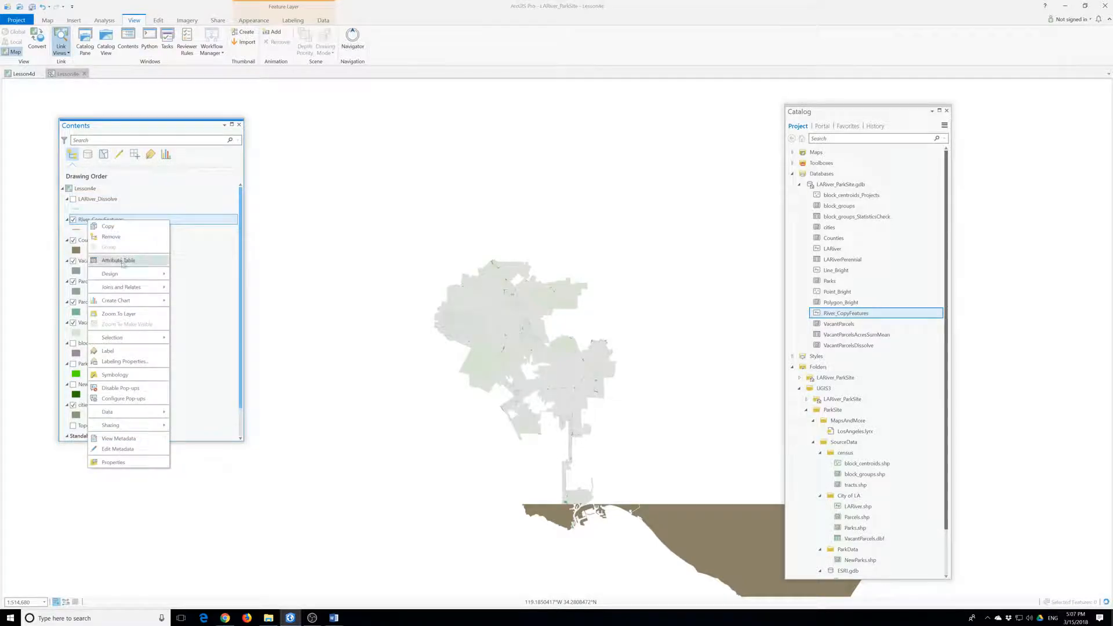
left_click(127, 314)
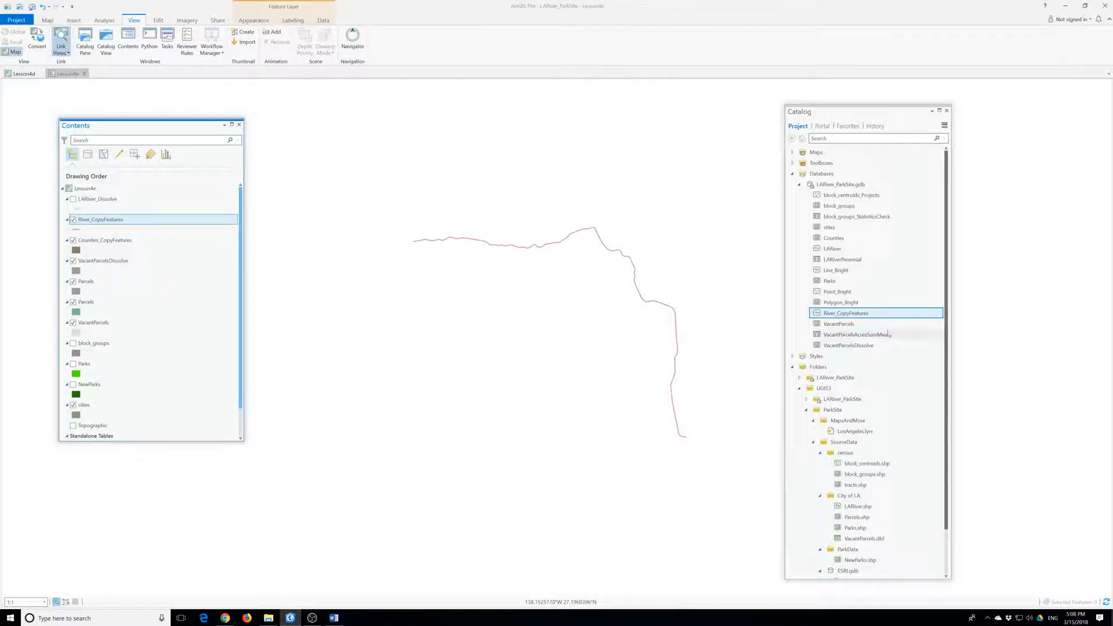
right_click(848, 313)
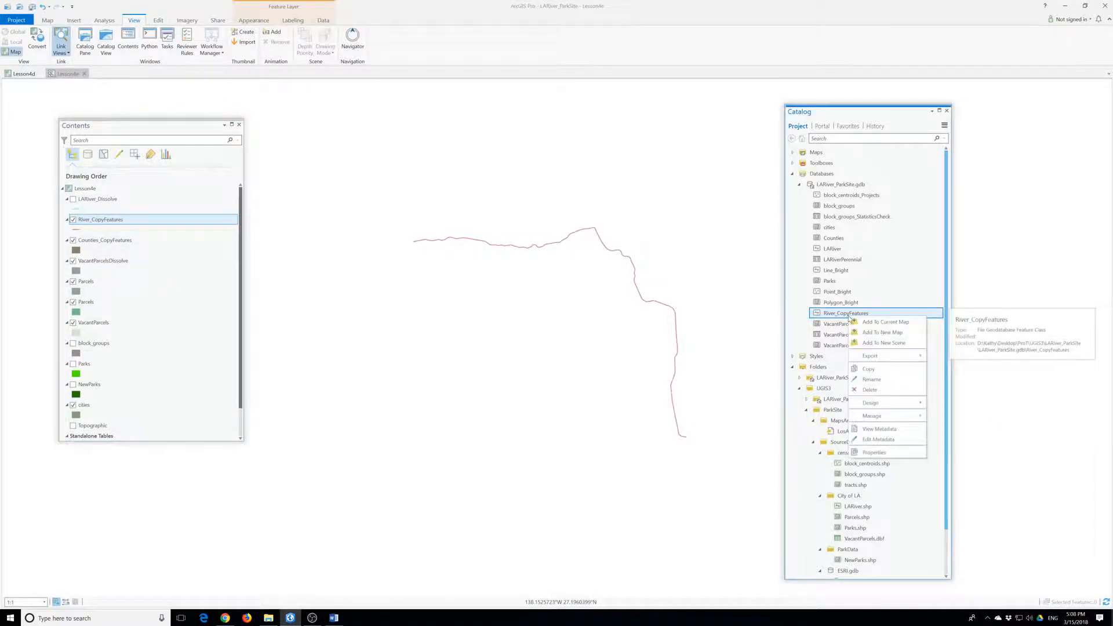
left_click(869, 389)
left_click(584, 327)
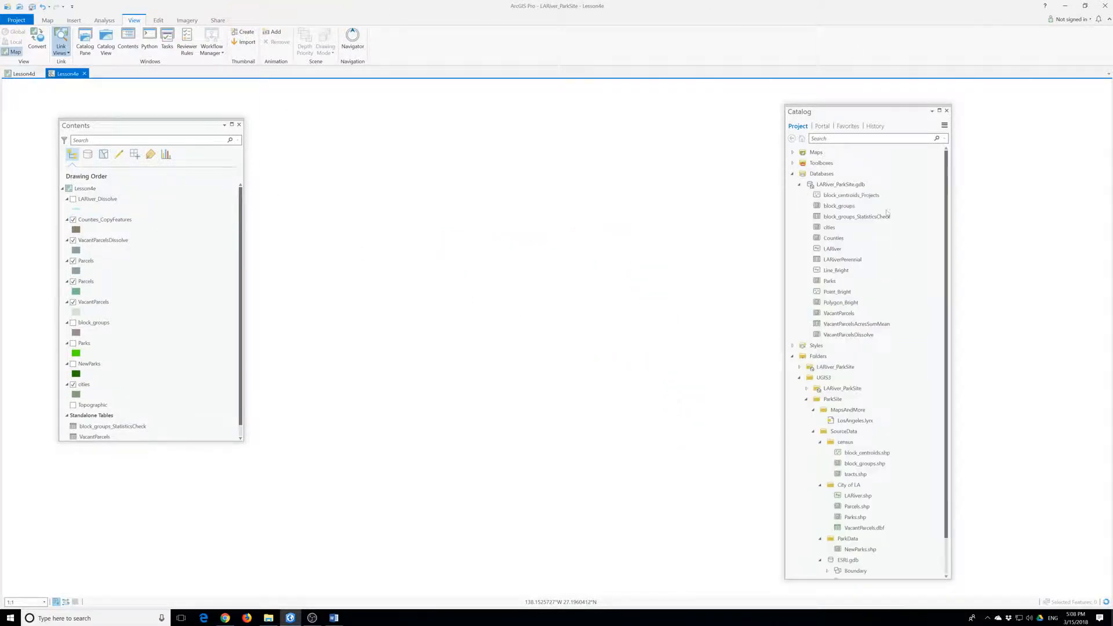
- Save the project, then close the Contents pane and the Lesson4e map view
right_click(840, 336)
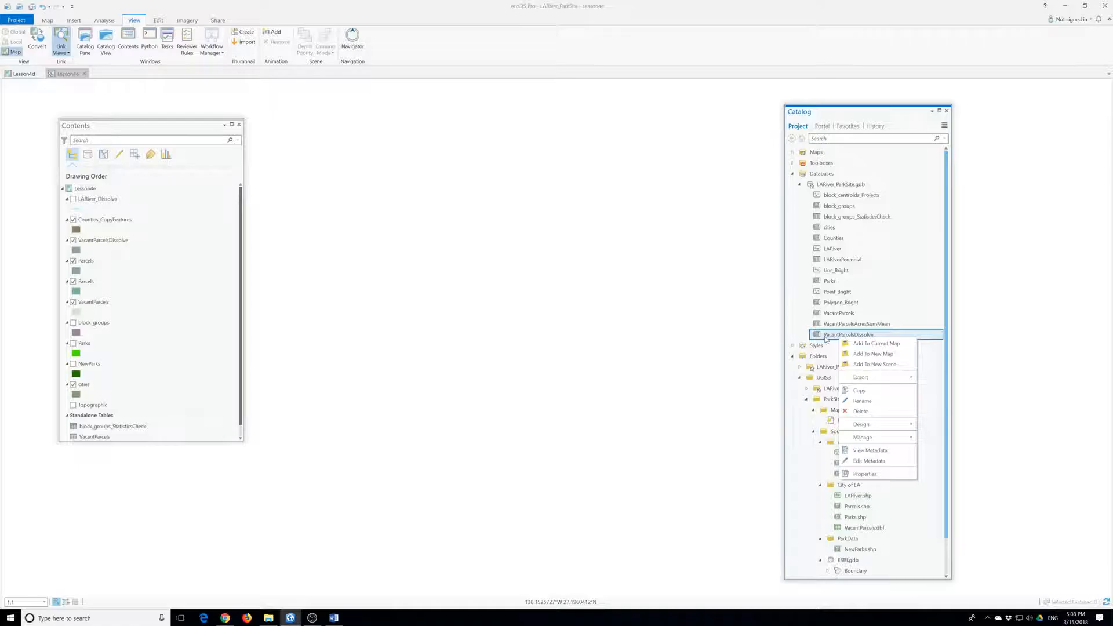
left_click(18, 21)
left_click(16, 78)
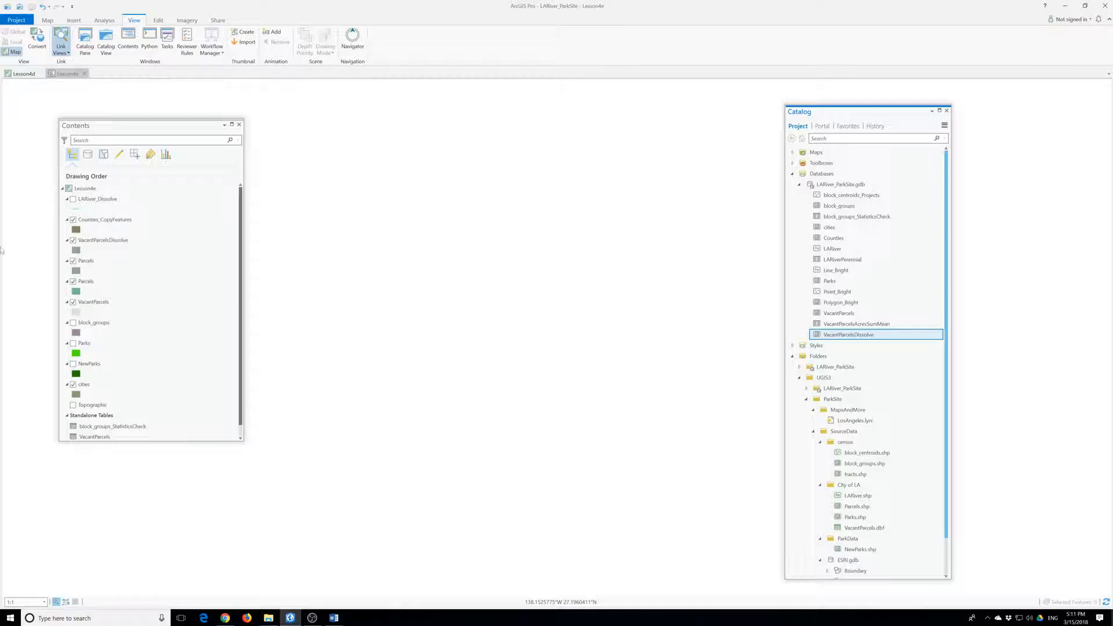
left_click(239, 125)
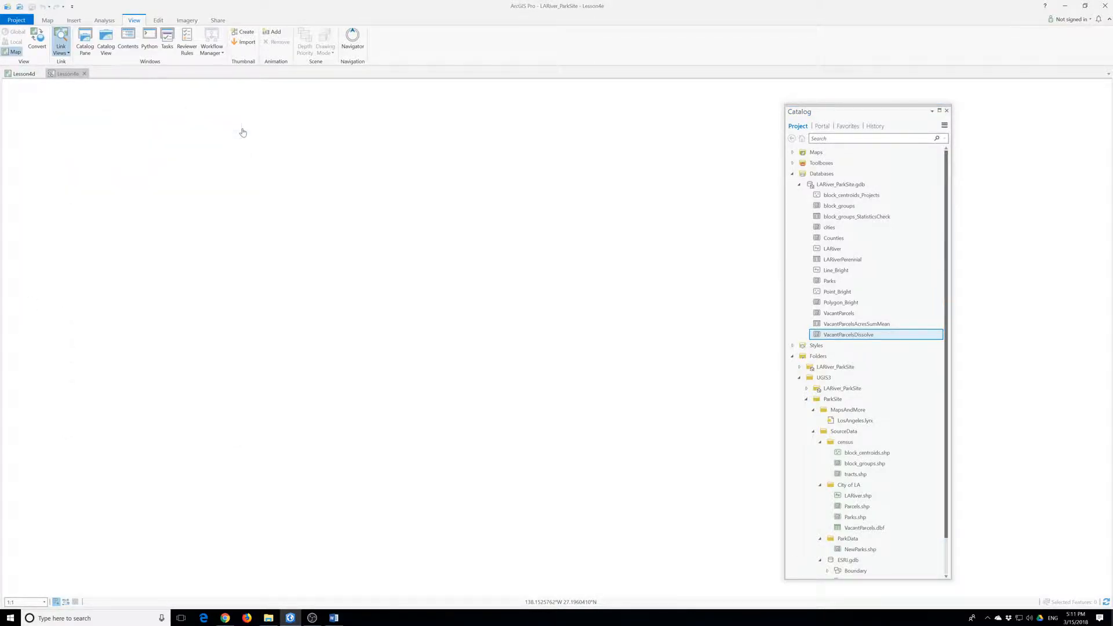
left_click(84, 74)
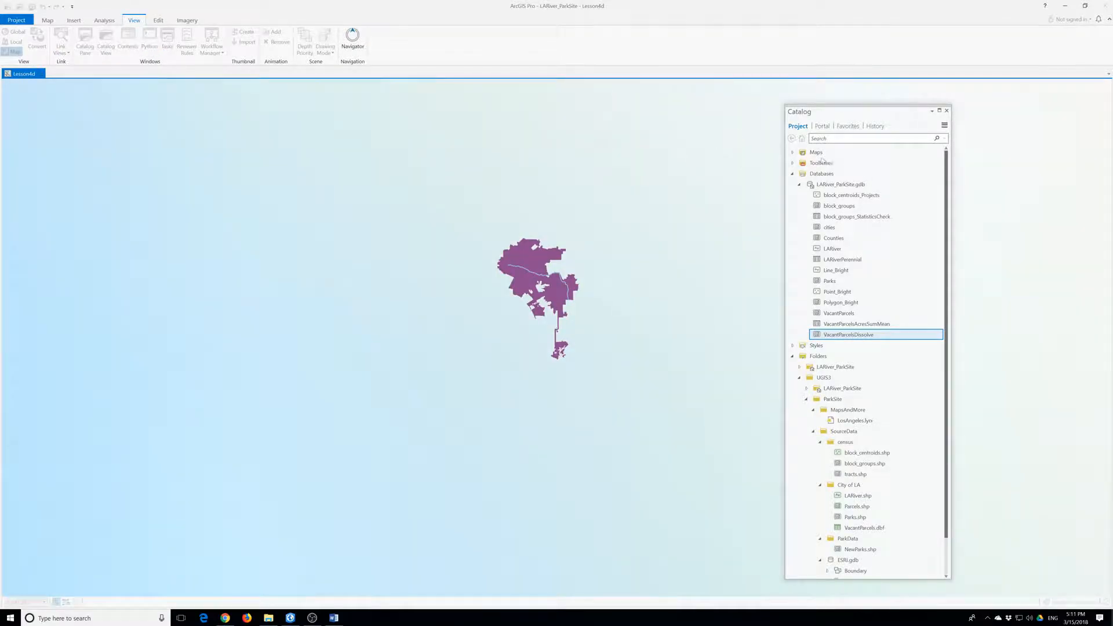
- Create a new map in the project and rename it Lesson5
left_click(792, 152)
right_click(814, 154)
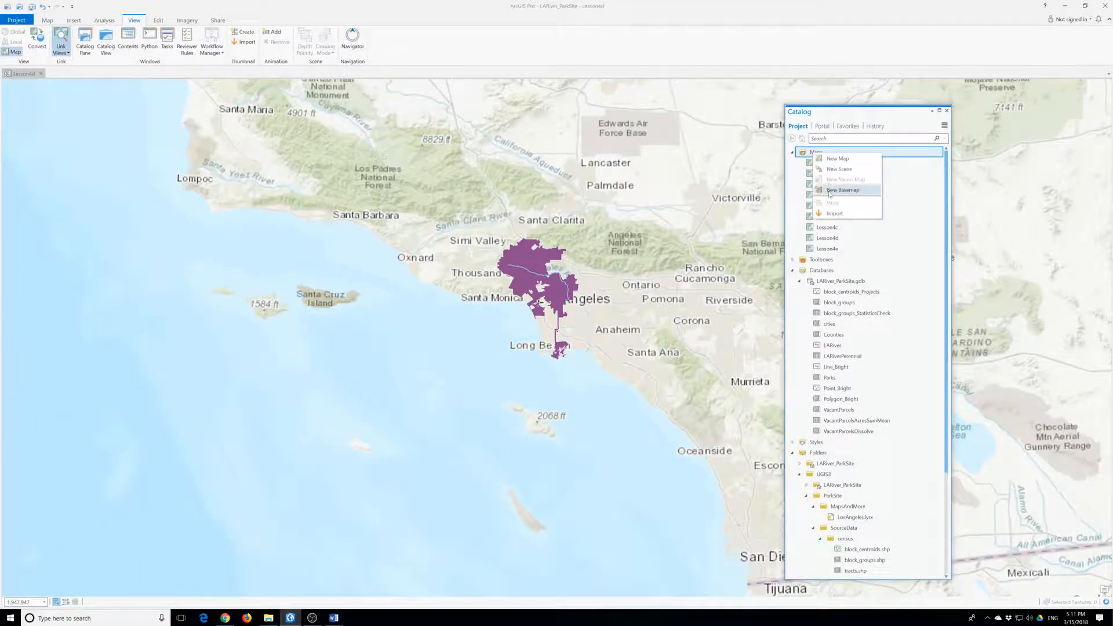
left_click(837, 158)
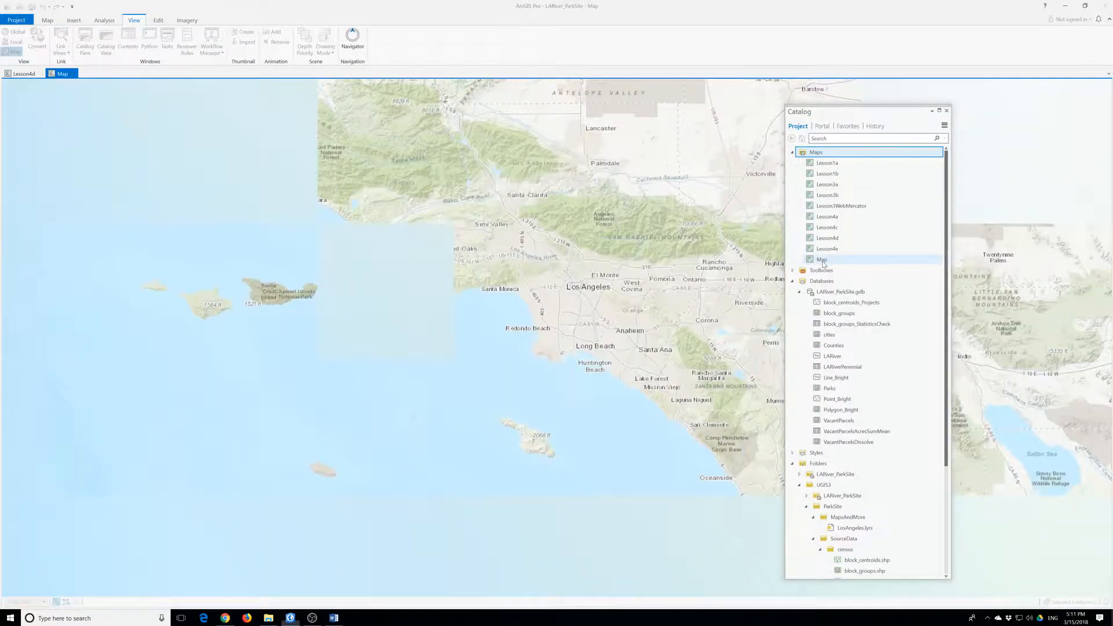
left_click(823, 260)
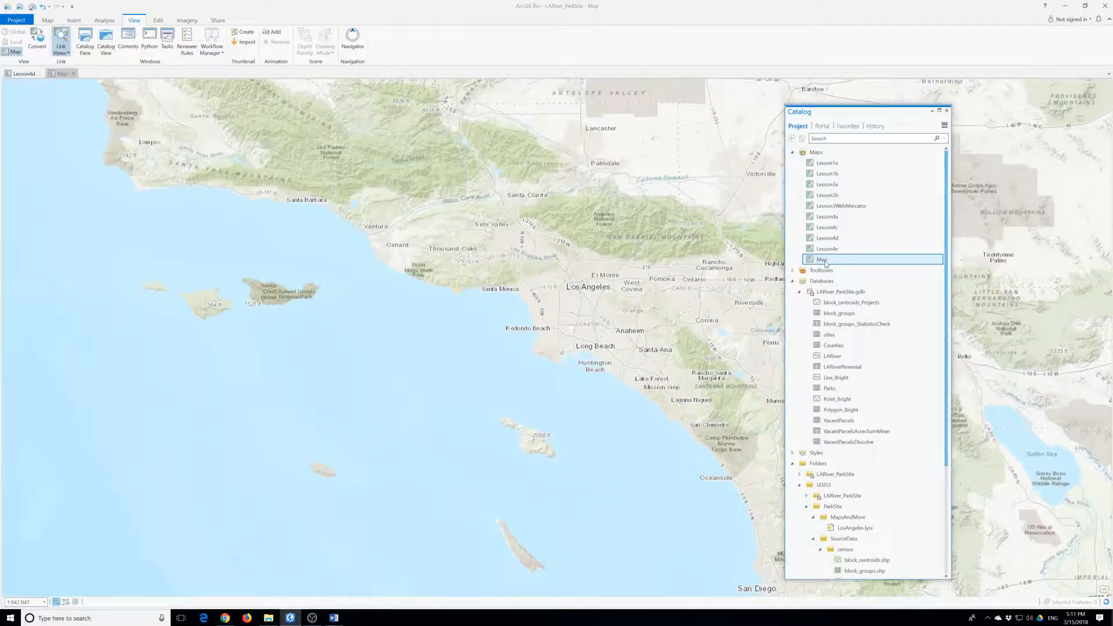
left_click(824, 261)
type("Lesson")
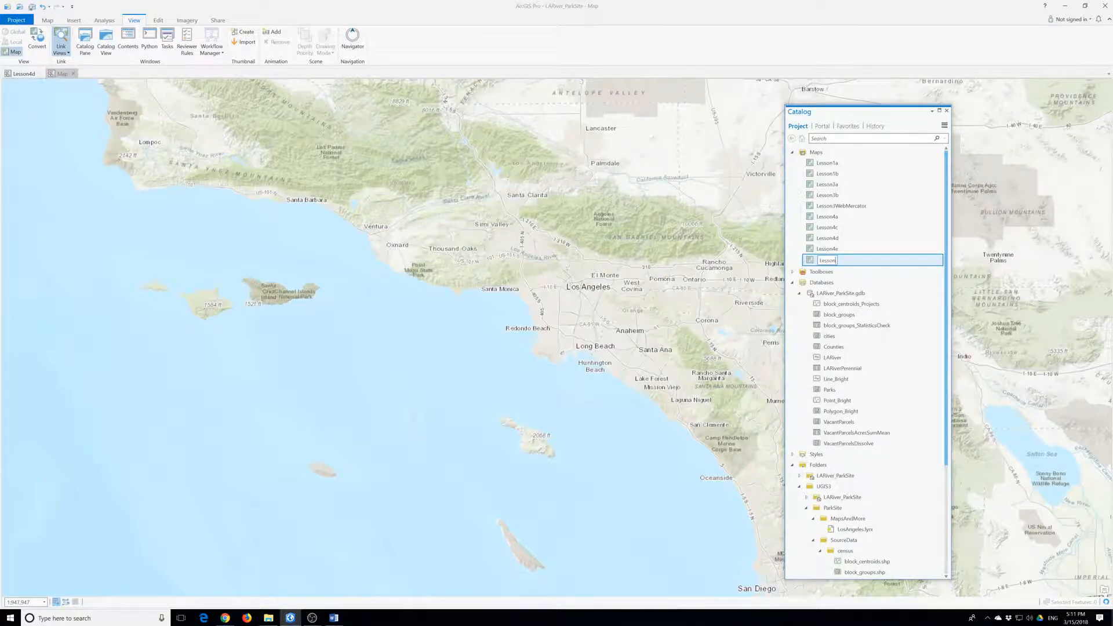
type("5")
key("Return")
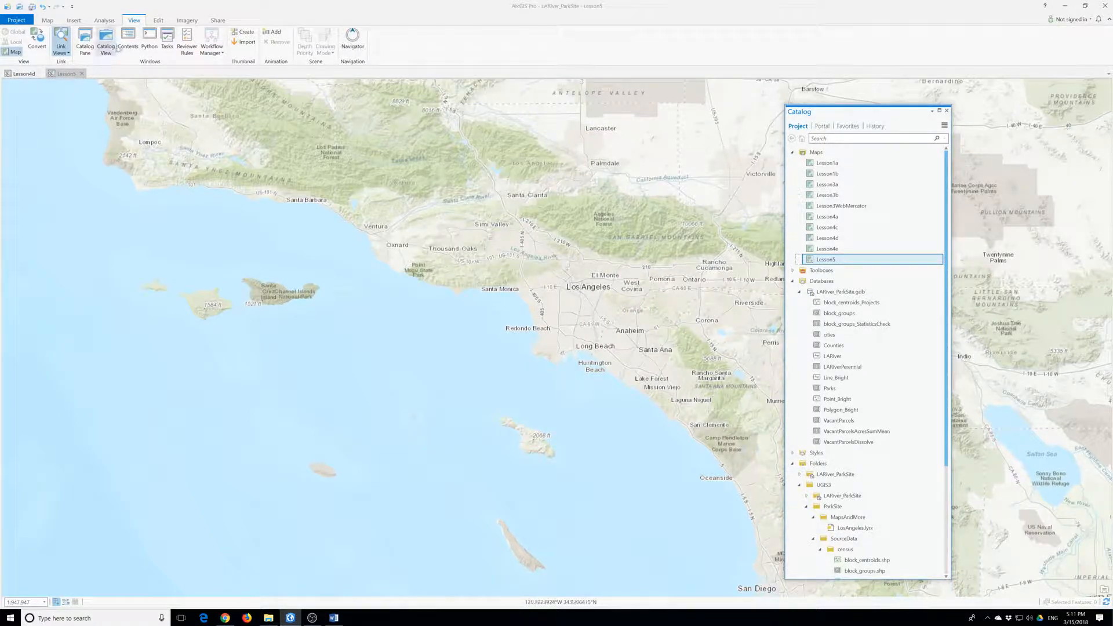
- Reopen the Contents pane, move it near the map's edge, and change the Lesson5 basemap to Imagery
left_click(128, 40)
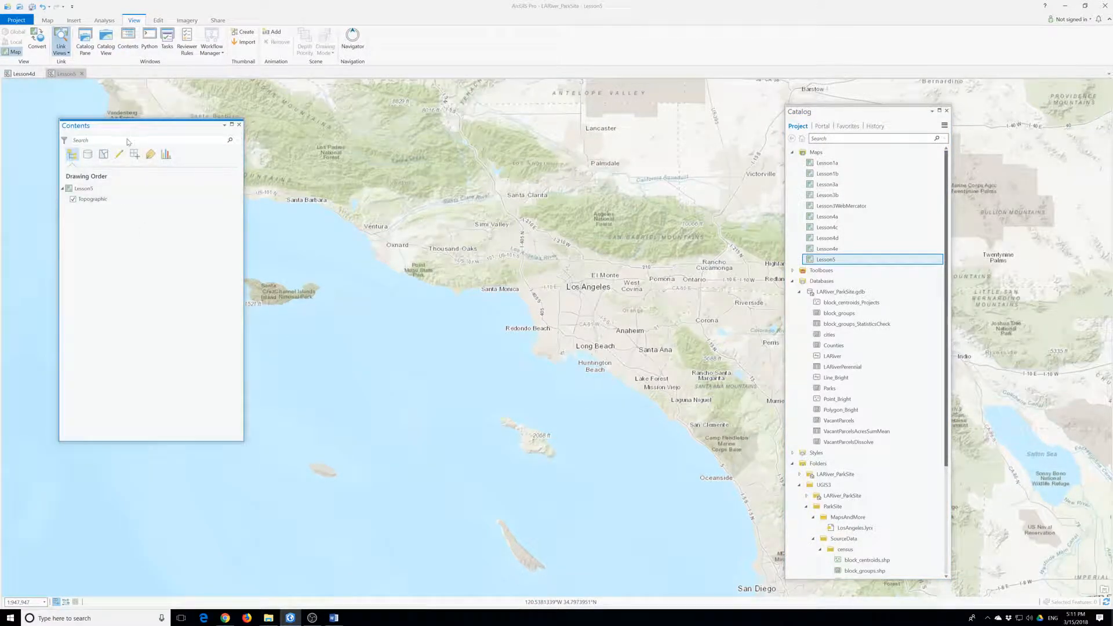
left_click_drag(113, 133, 112, 134)
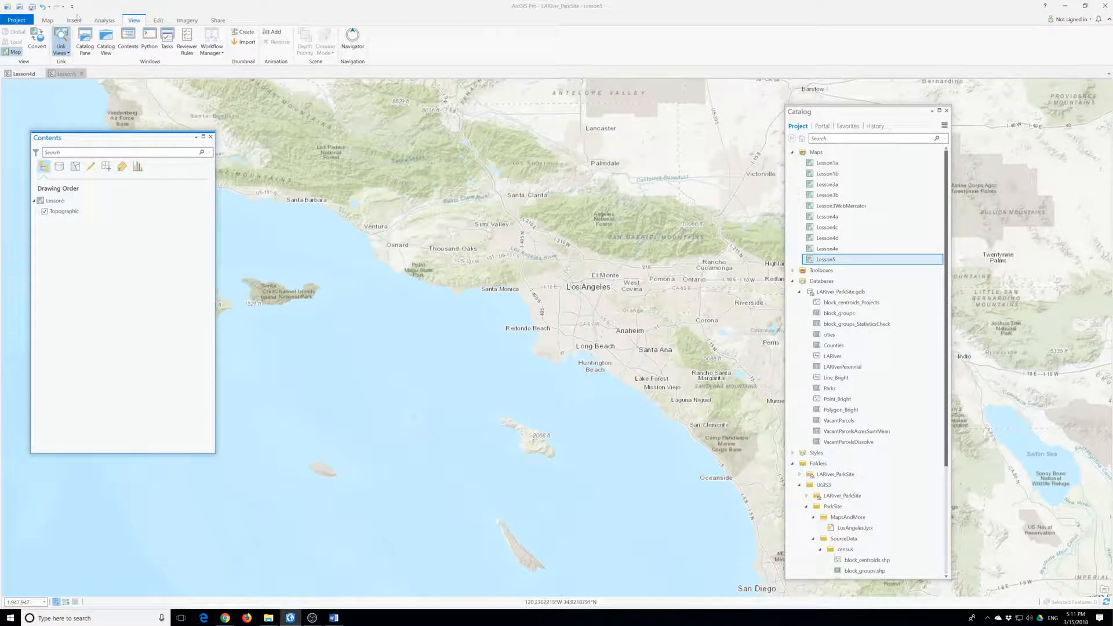
left_click(47, 20)
left_click(147, 48)
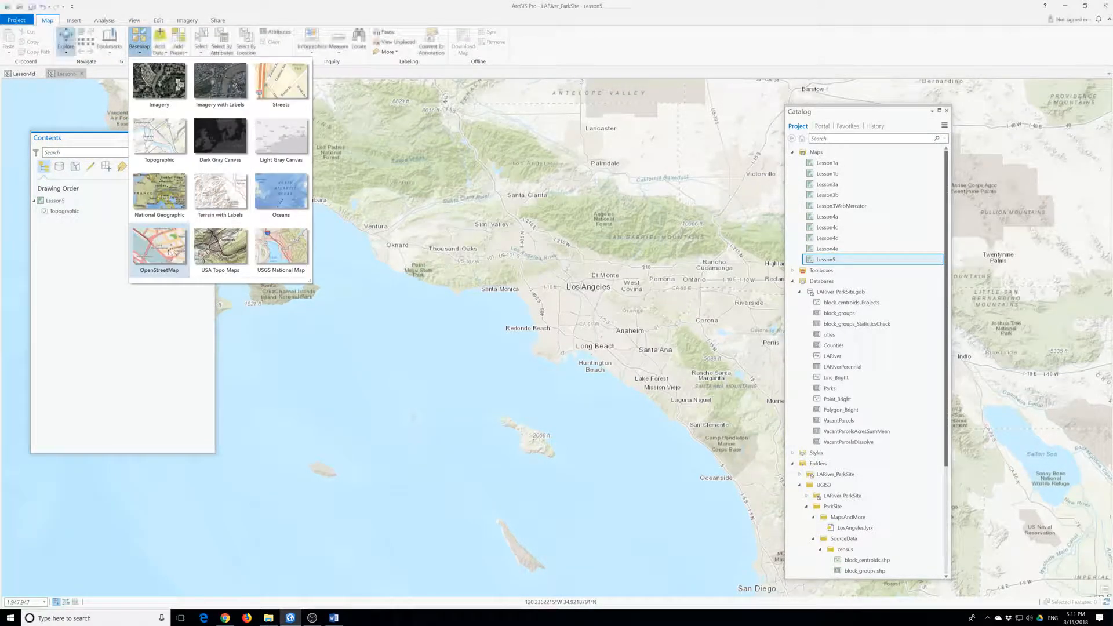
left_click(159, 87)
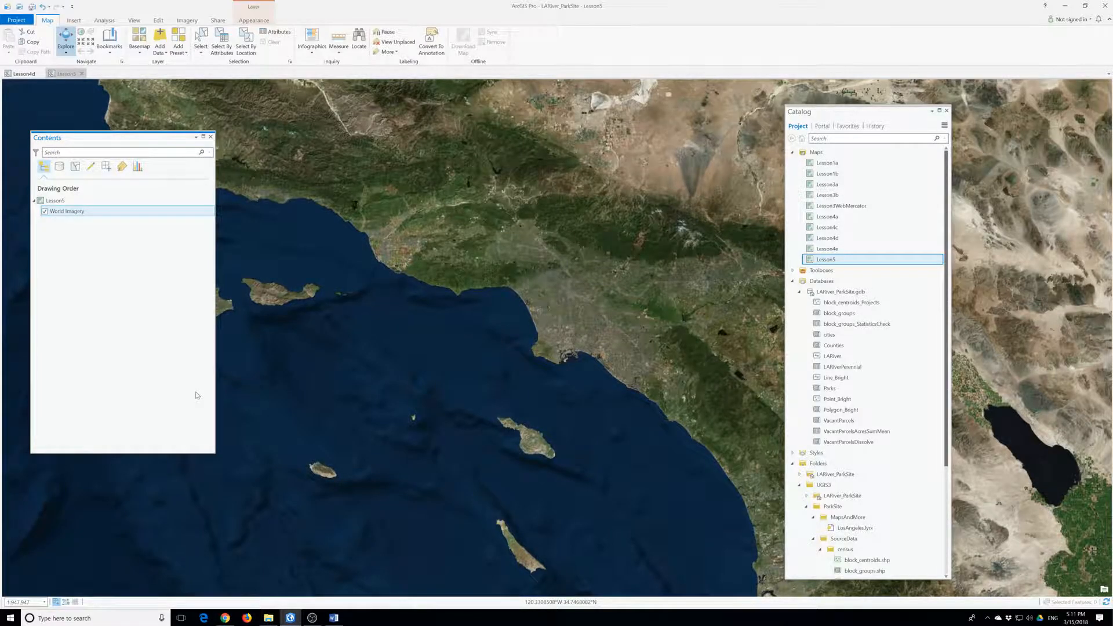
- Add the Parks feature class from LARiver_ParkSite.gdb to Lesson5 and go to the Pecan Playground bookmark
left_click(817, 389)
left_click_drag(817, 388, 62, 209)
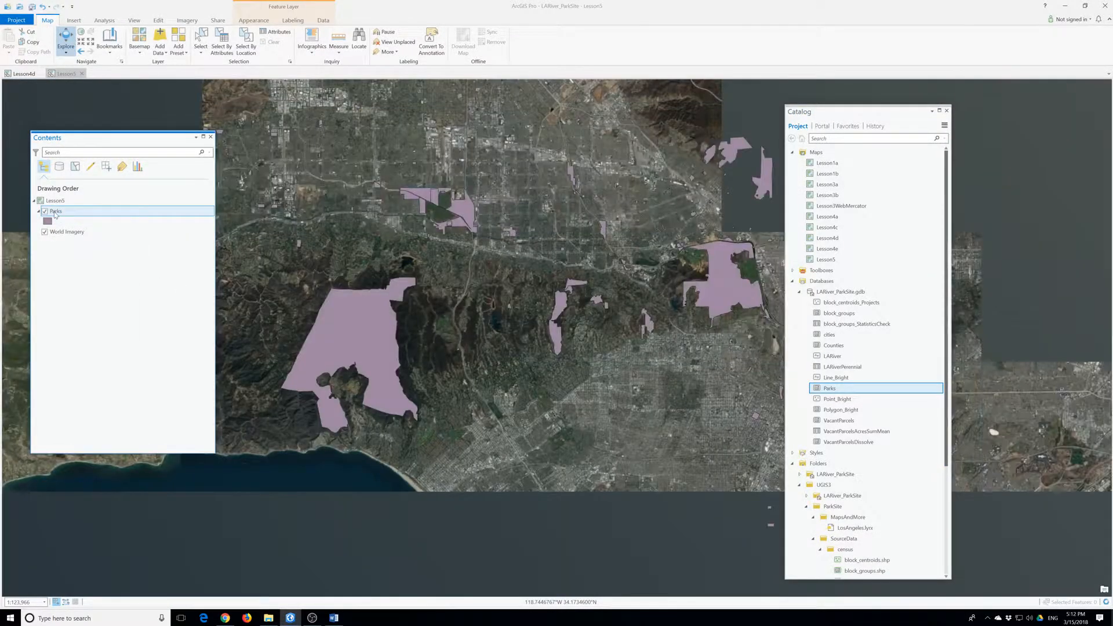
right_click(55, 211)
left_click(85, 305)
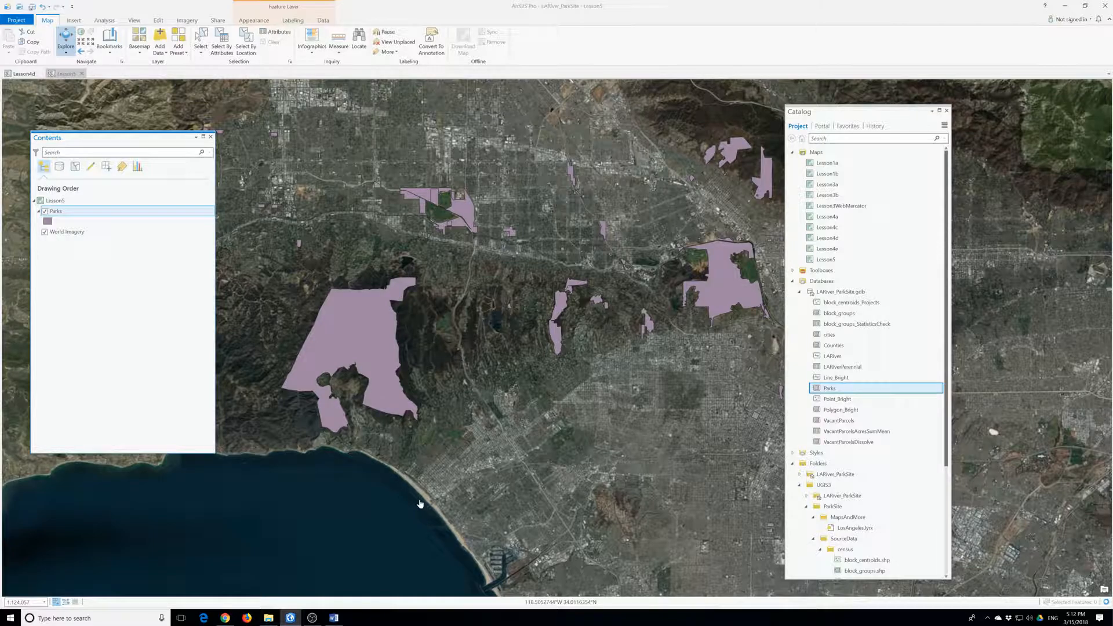
left_click(107, 50)
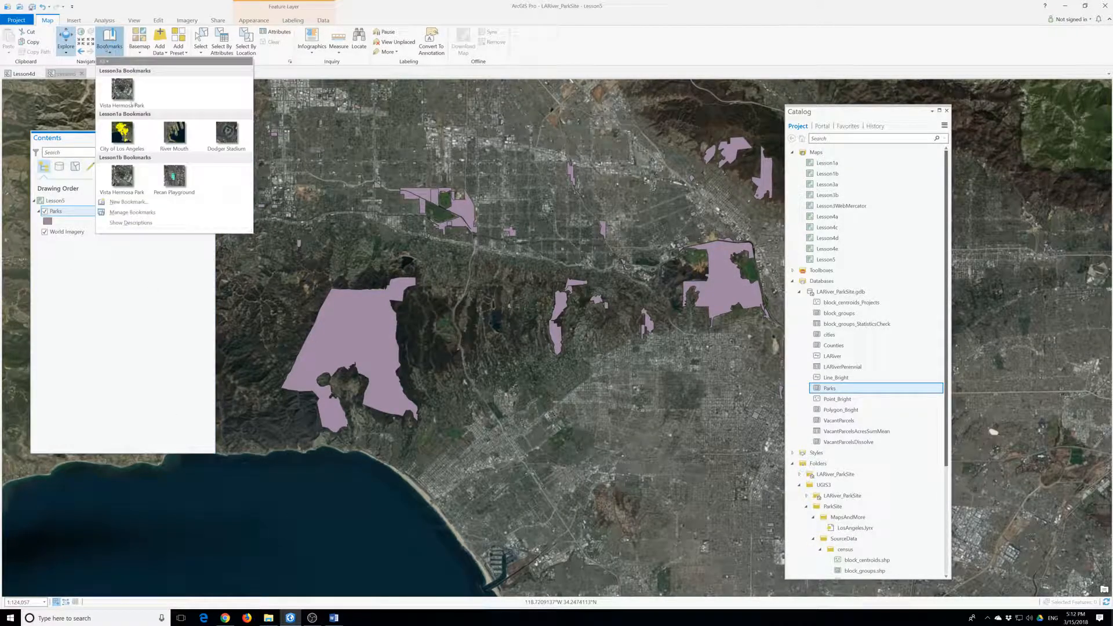
left_click(173, 179)
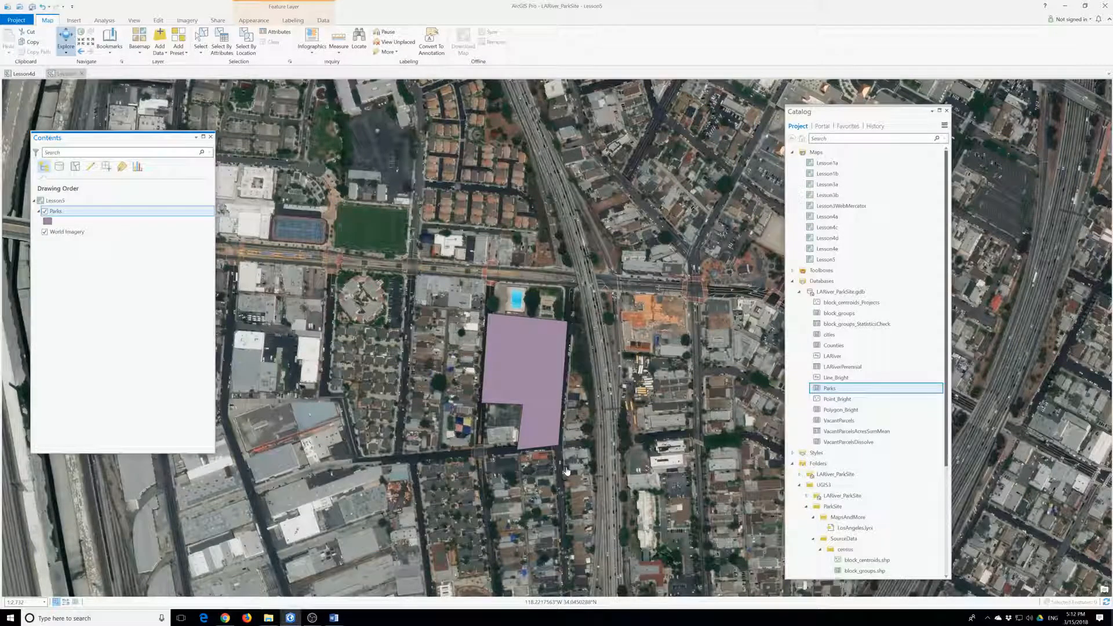
- Set the Parks layer's fill symbol to no color
left_click(47, 220)
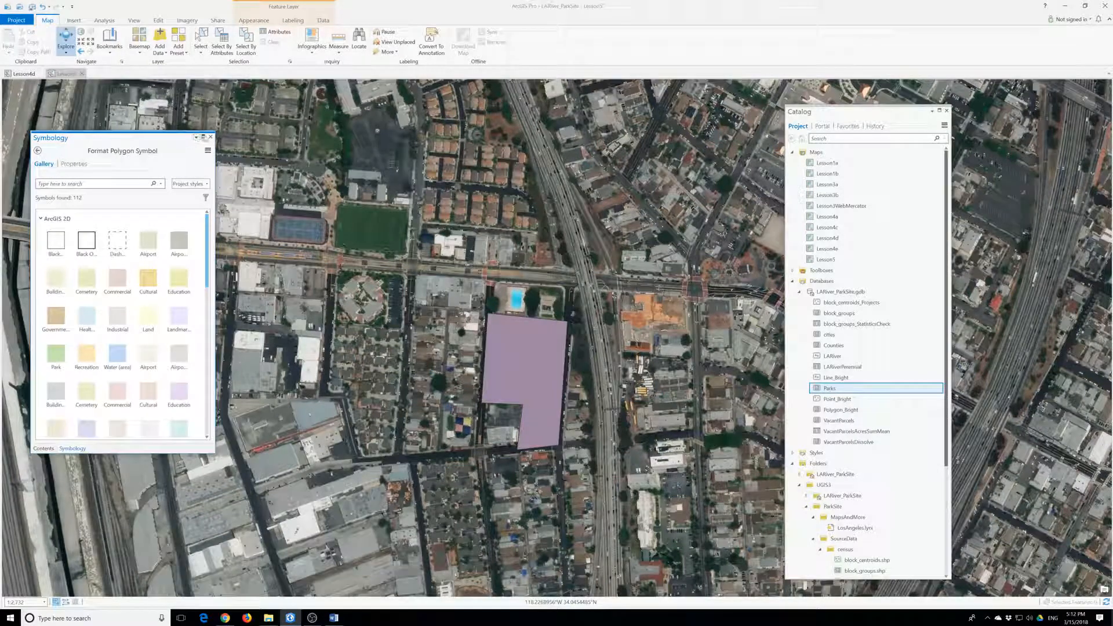
left_click(211, 137)
right_click(48, 221)
left_click(67, 228)
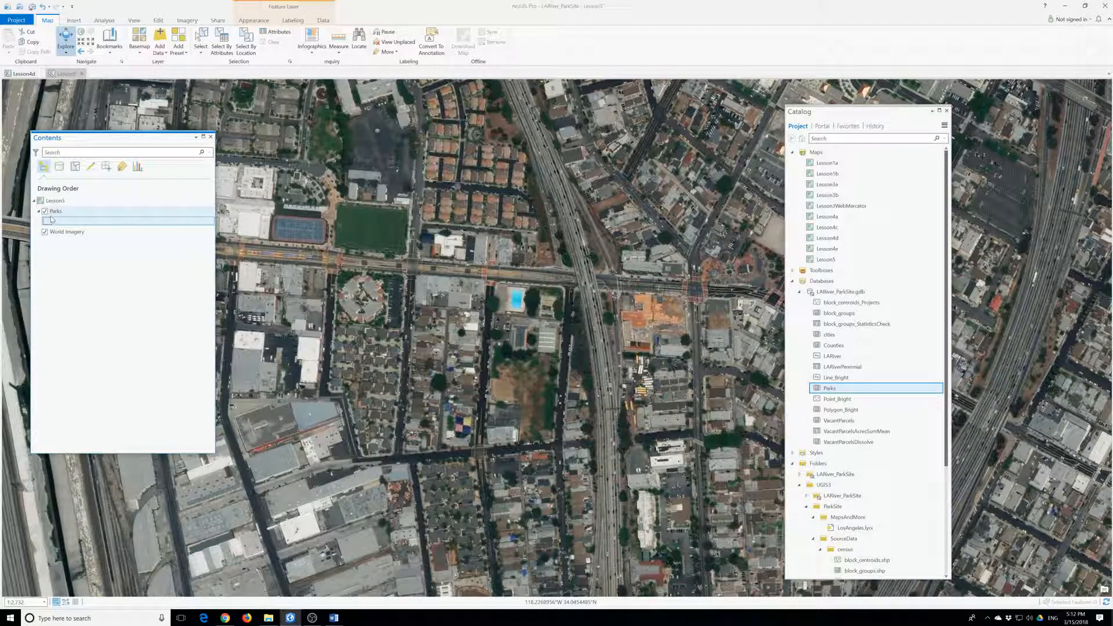
right_click(53, 211)
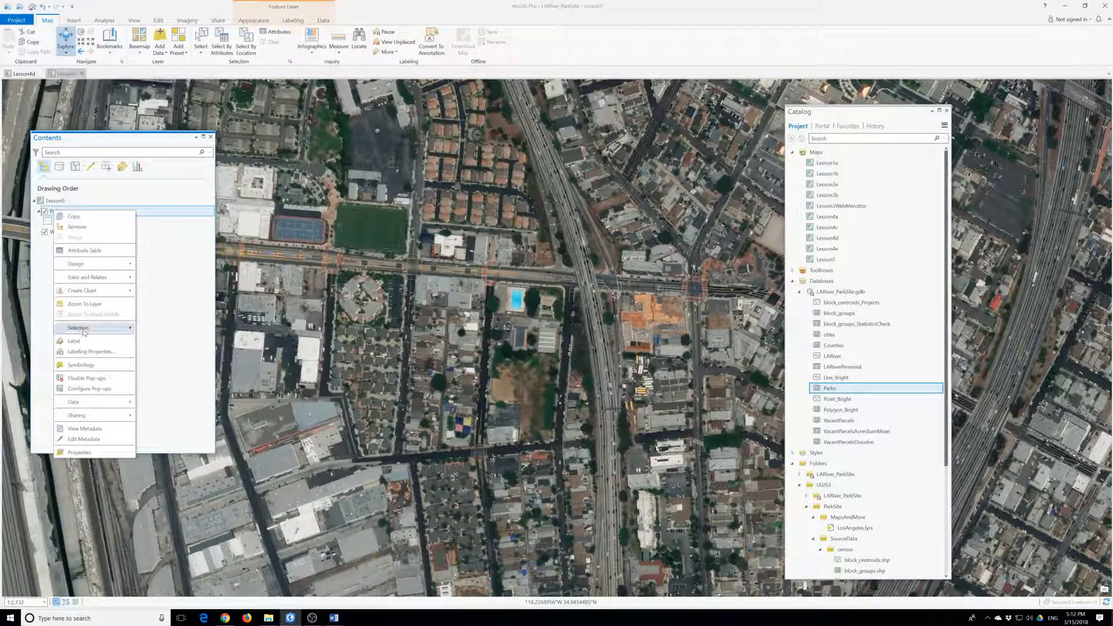
left_click(77, 454)
left_click(690, 224)
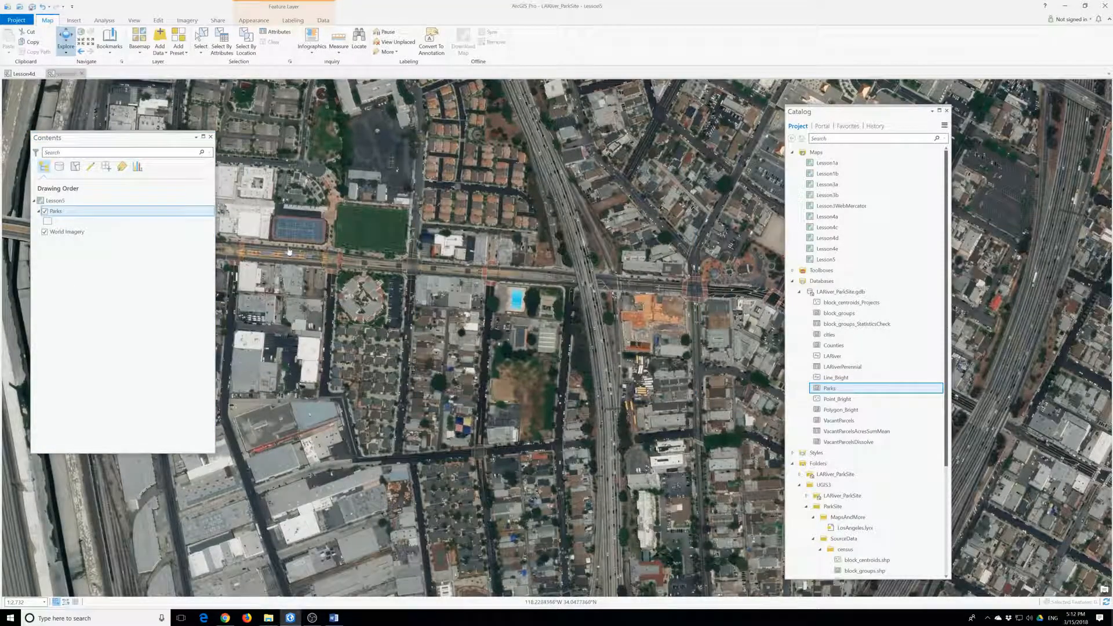
- Open the symbol properties of the Parks layer and set the outline color to Quetzel Green
right_click(52, 212)
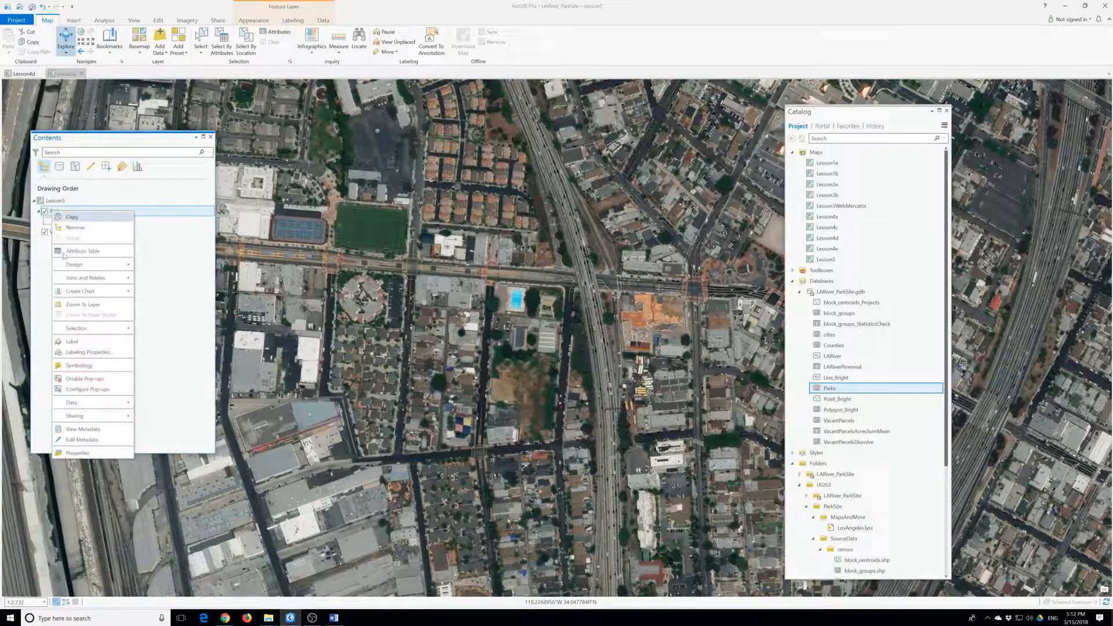
left_click(83, 366)
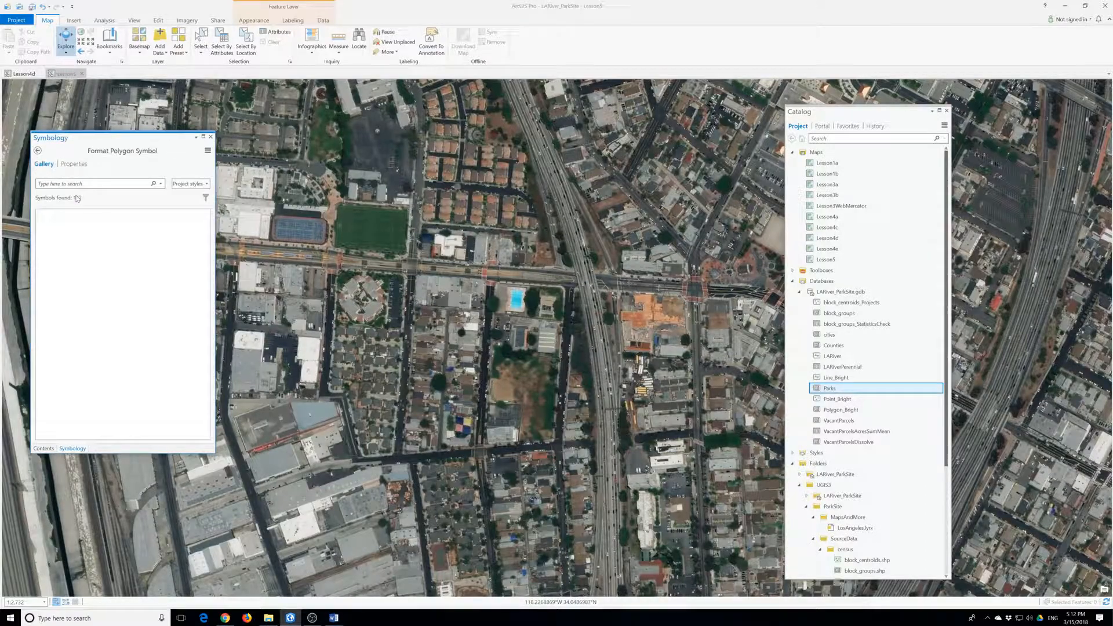
left_click(73, 164)
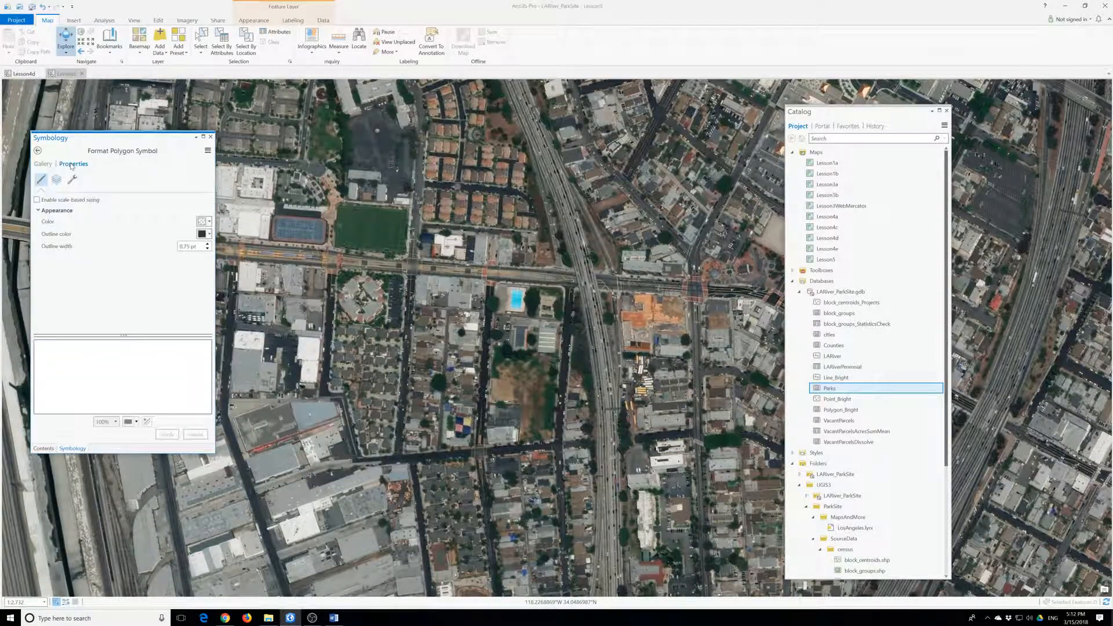
left_click(204, 234)
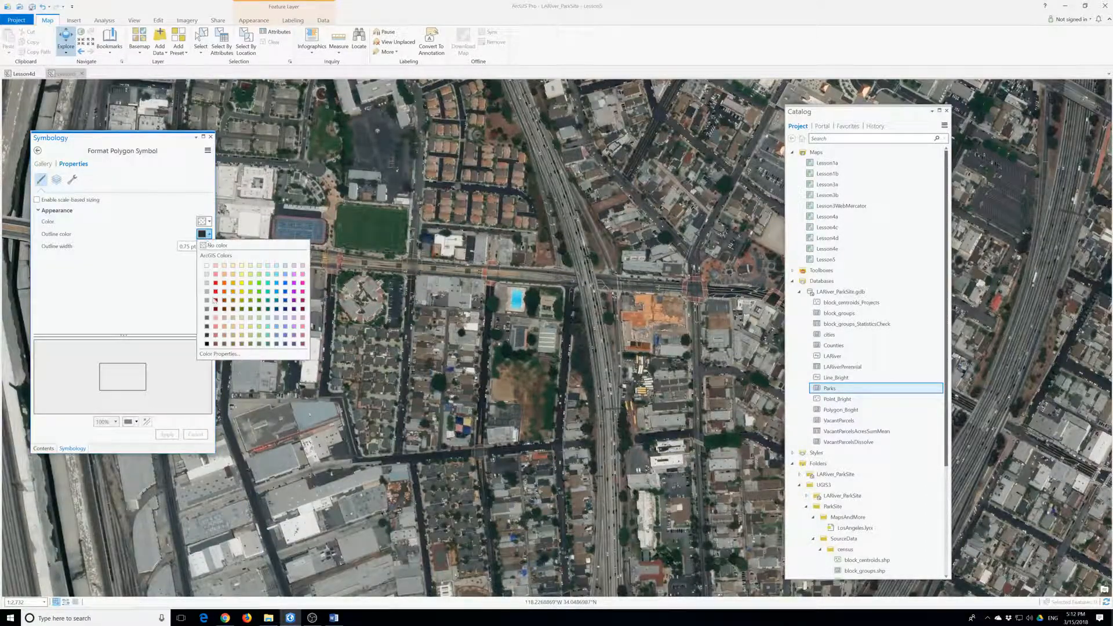
left_click(242, 283)
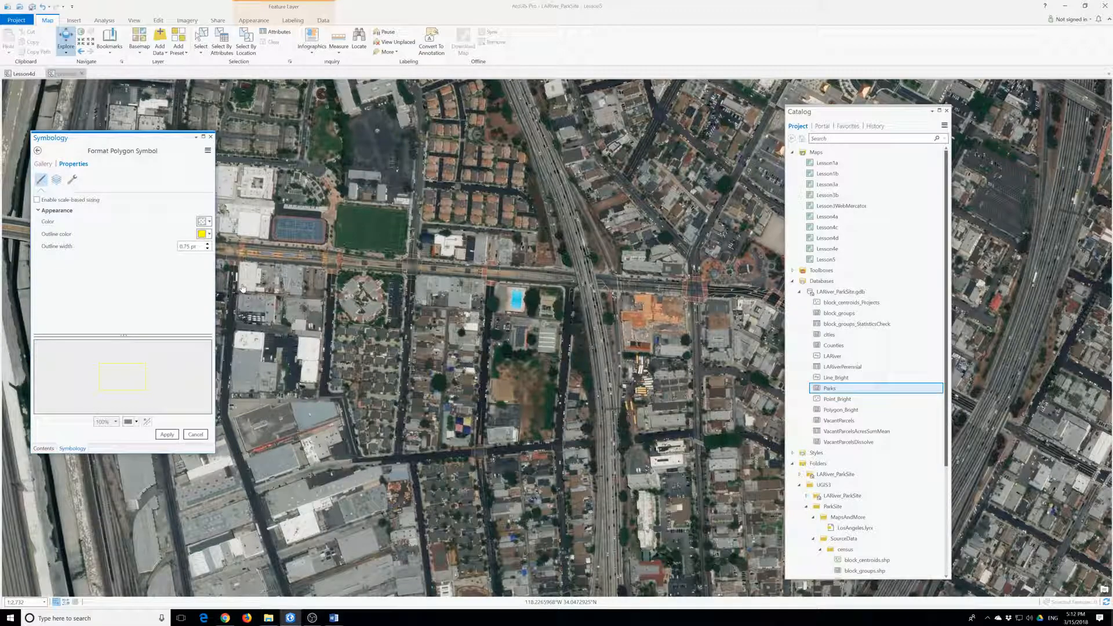
left_click(209, 234)
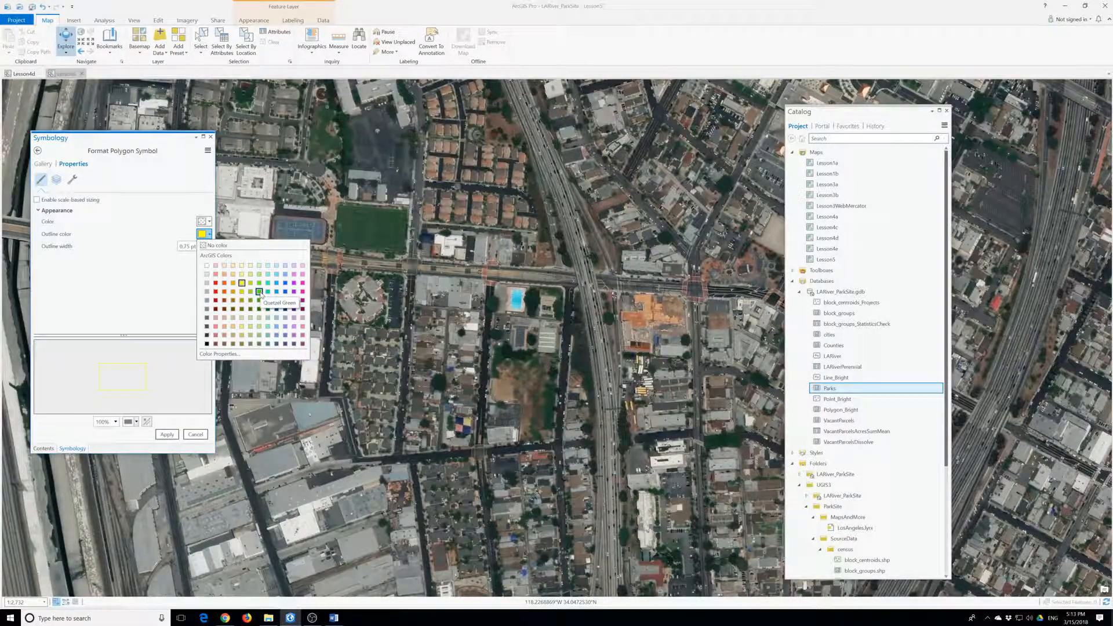
left_click(260, 292)
left_click(165, 435)
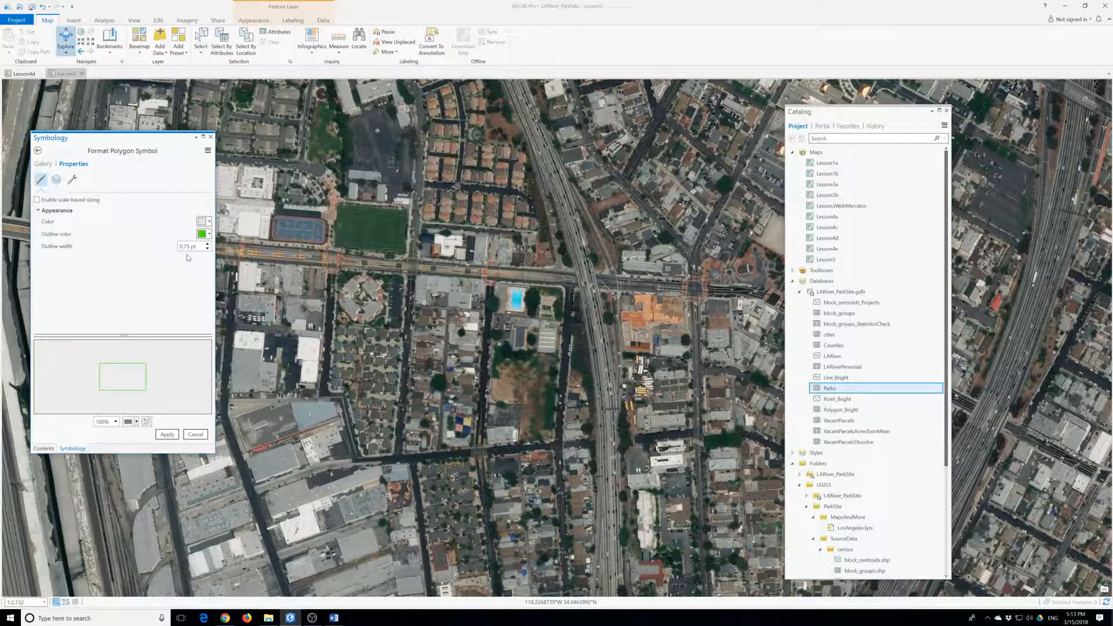
- Increase the Parks outline width to 2.75 pt and apply the symbol changes
left_click(208, 244)
left_click(208, 244)
left_click(167, 435)
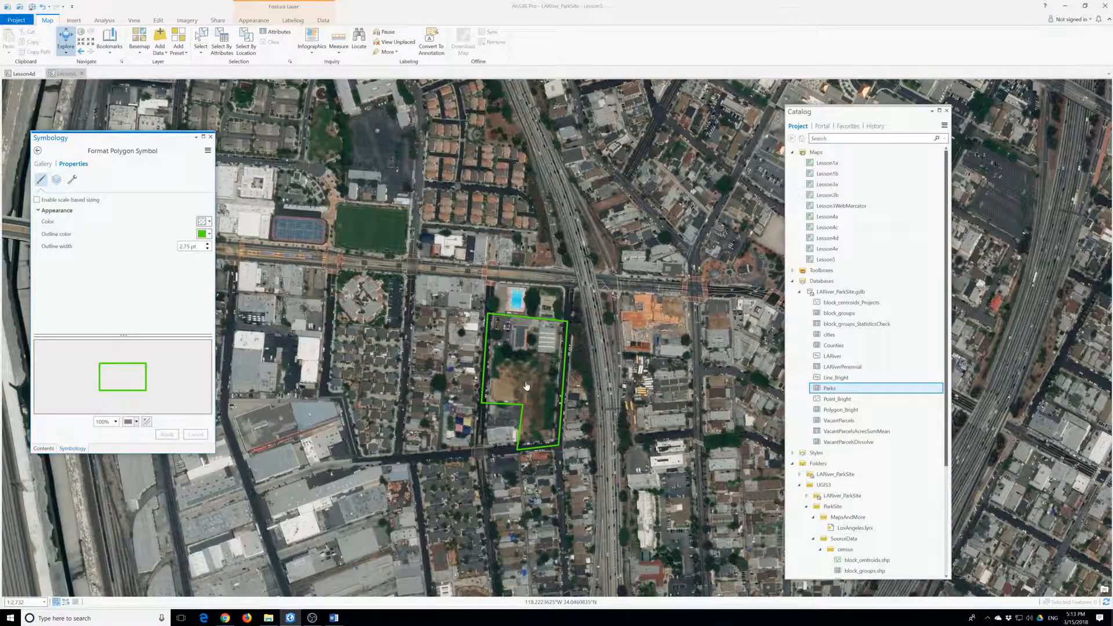
- Inspect the attributes of the Pecan Playground polygon on the map, then close its pop-up
left_click(527, 323)
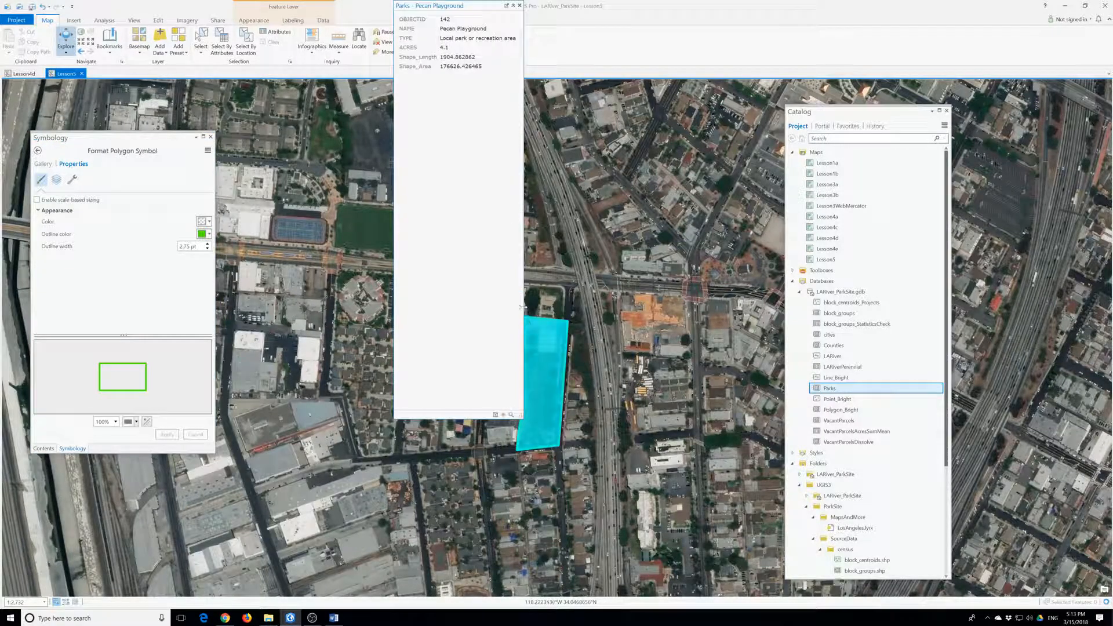
left_click(519, 6)
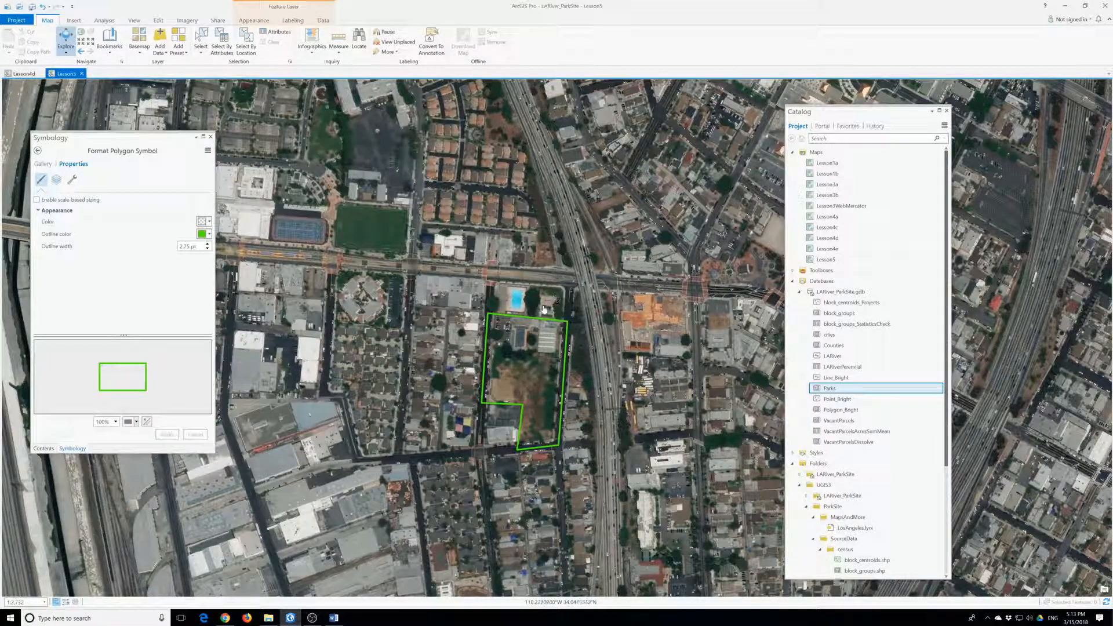
- Check the imagery around the pool and play area north of Pecan Playground and select the Pecan Playground polygon for editing
scroll(547, 307, "up", 8)
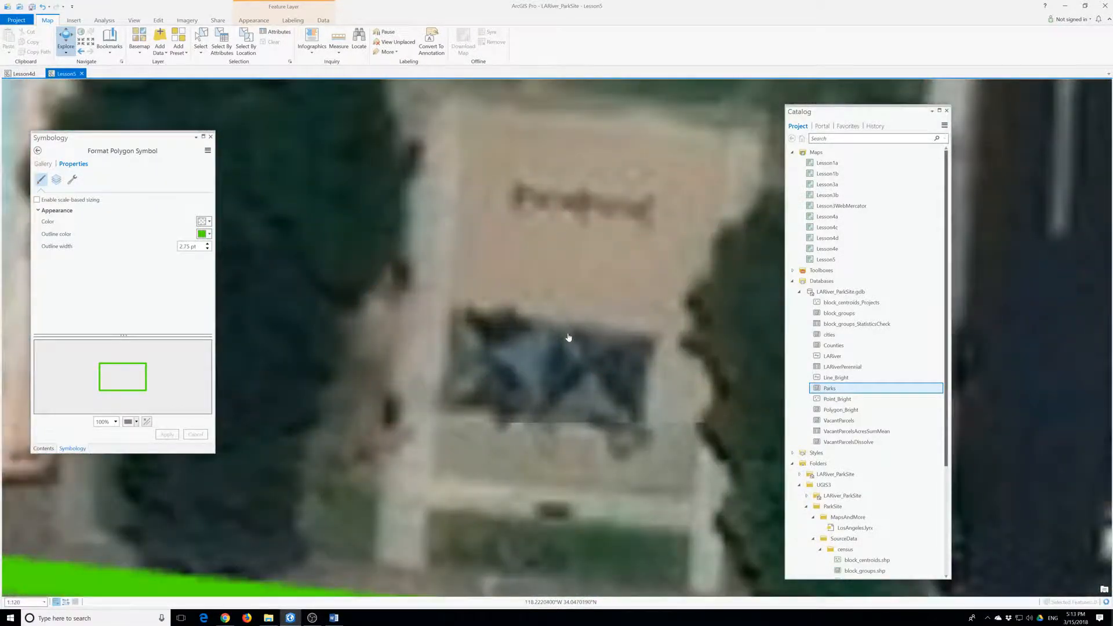
scroll(551, 356, "down", 2)
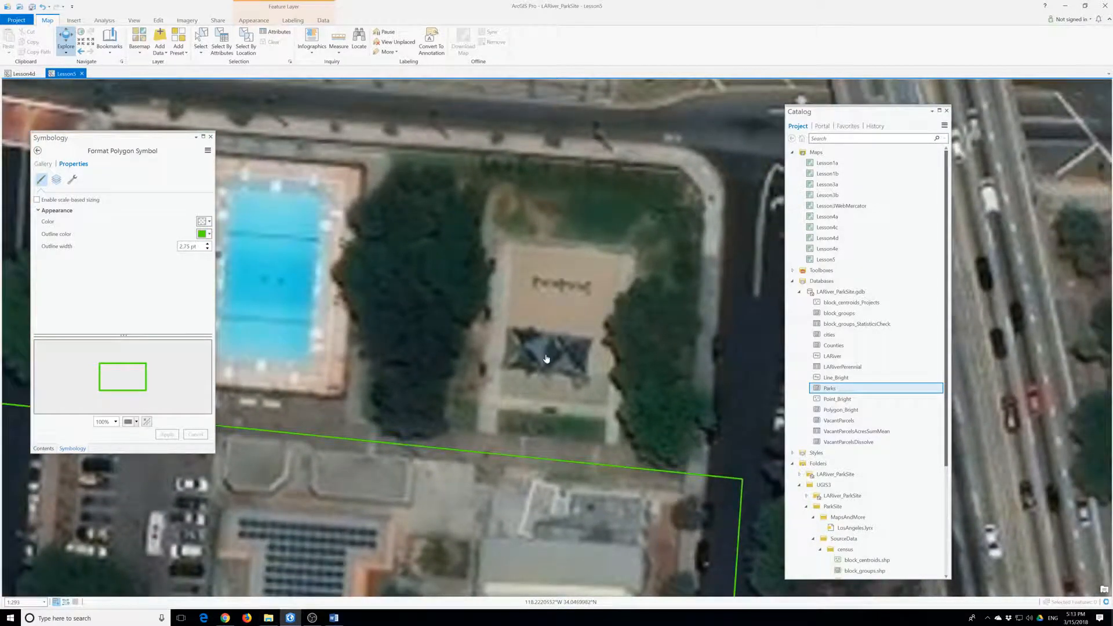
scroll(546, 358, "down", 5)
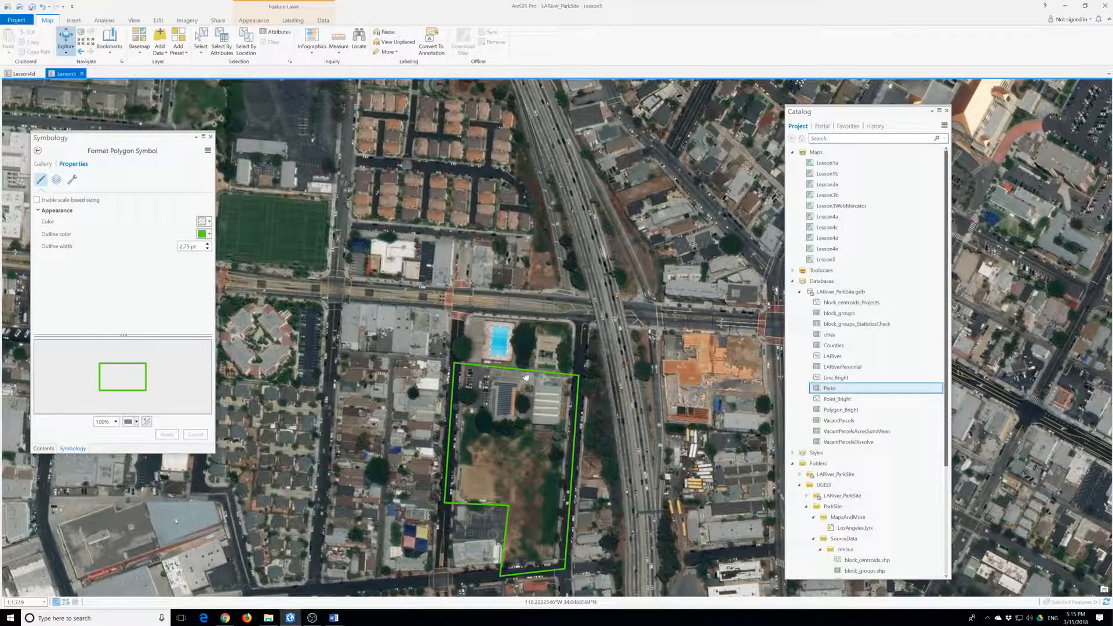
left_click(158, 20)
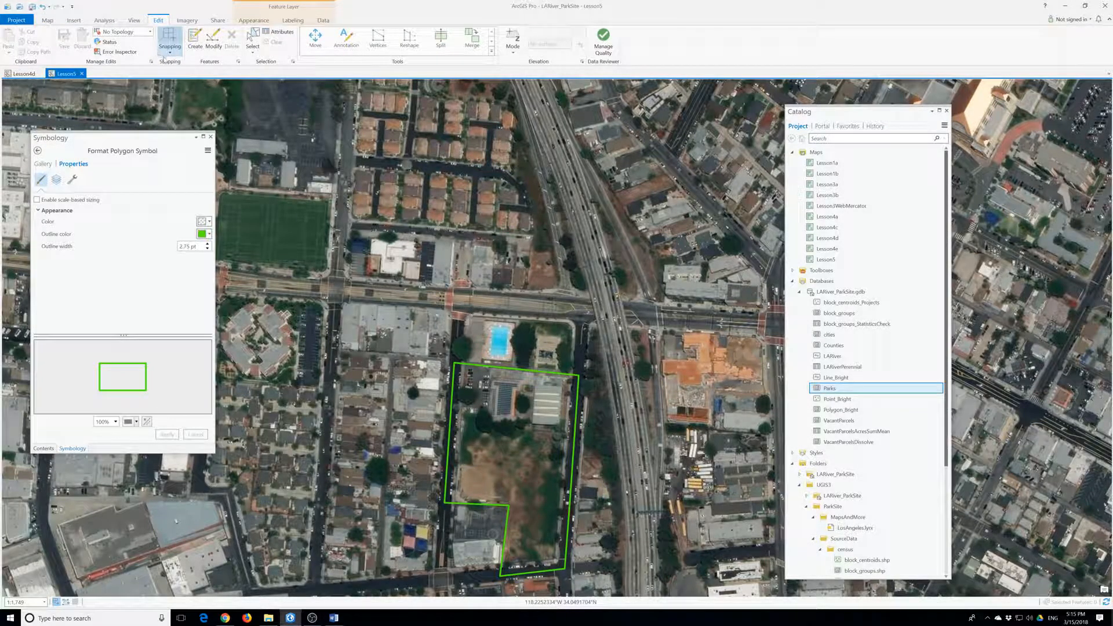
left_click(252, 38)
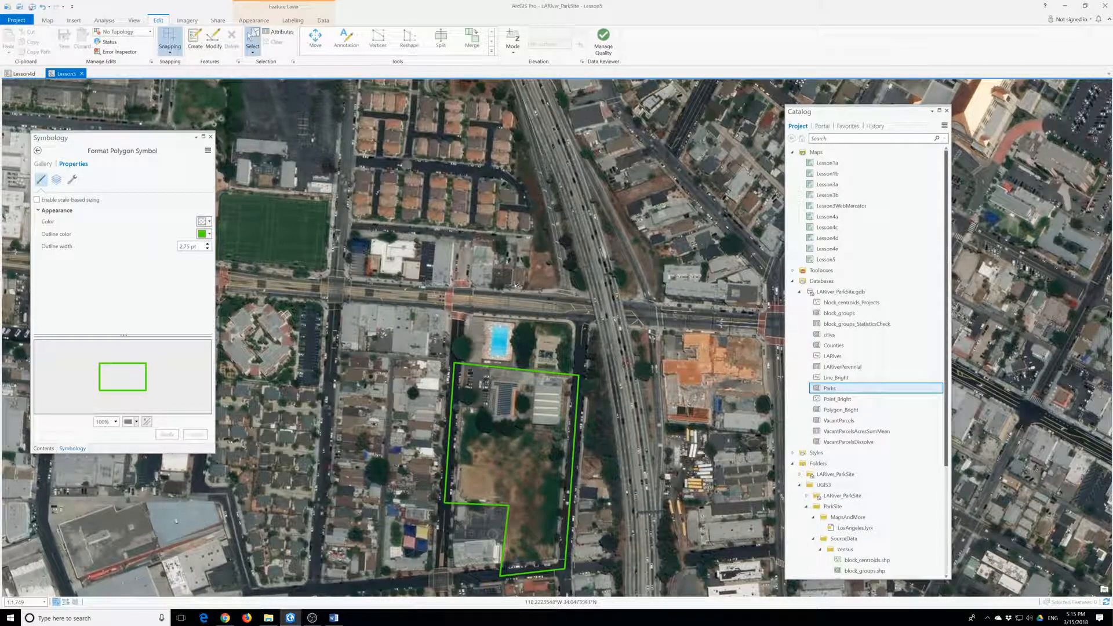
left_click(493, 371)
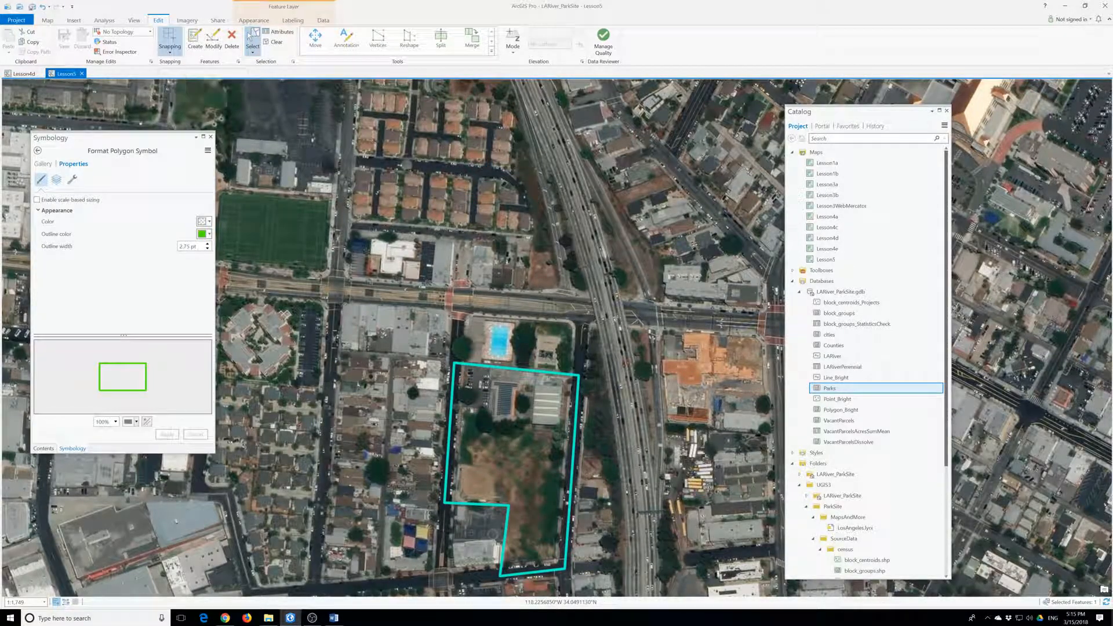
- Edit the Pecan Playground vertices, moving its two northern corners up to the street to enclose the pool, and finish the sketch
left_click(170, 38)
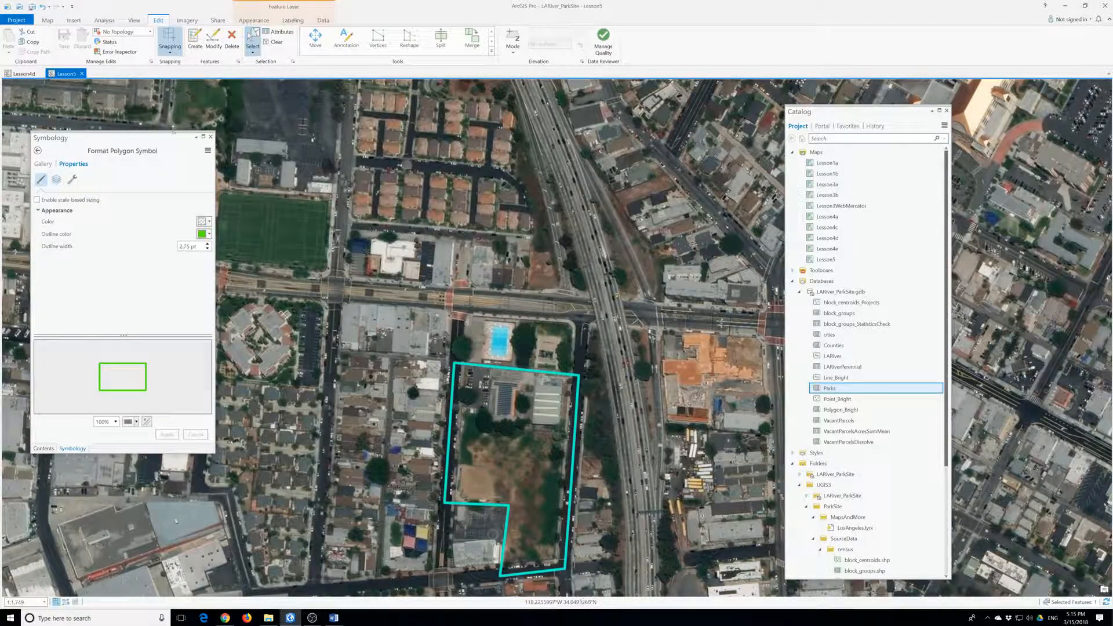
left_click(167, 47)
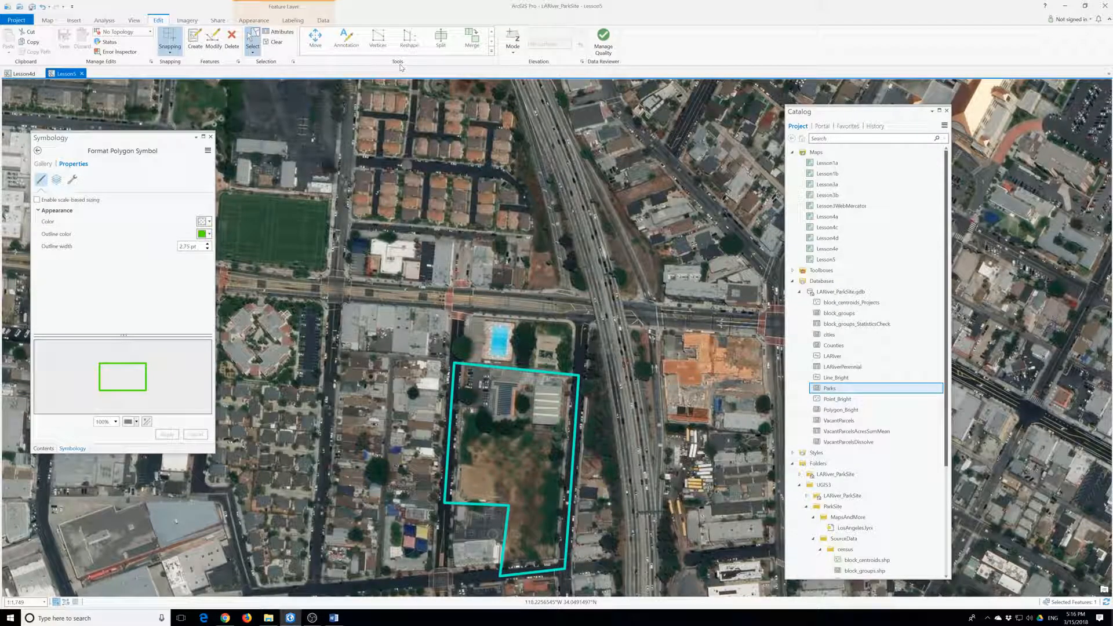
left_click(377, 36)
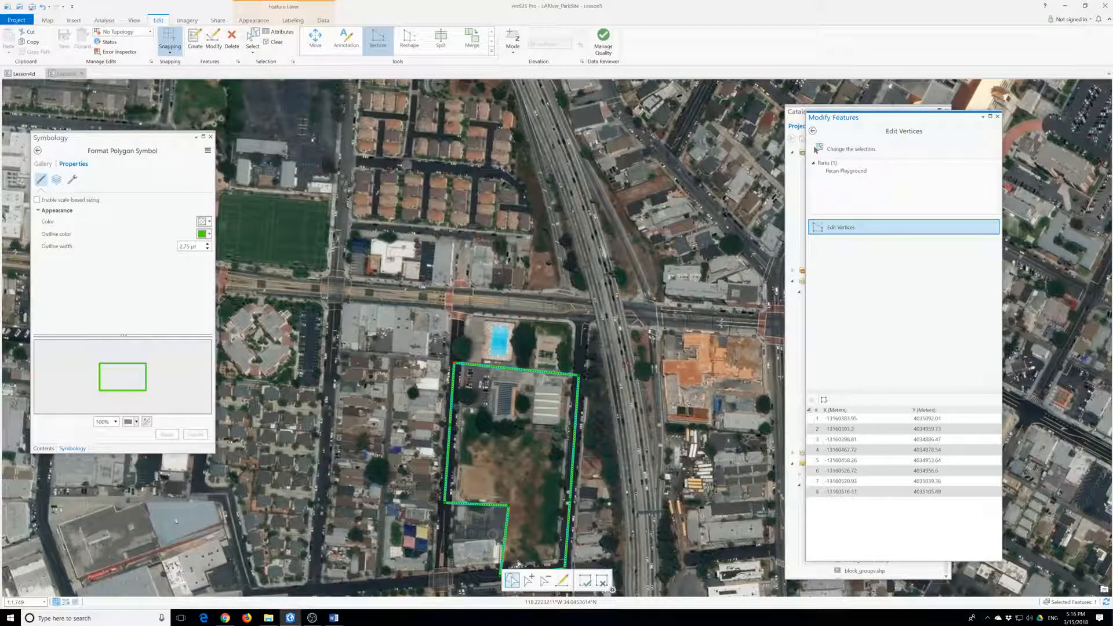
left_click(510, 369)
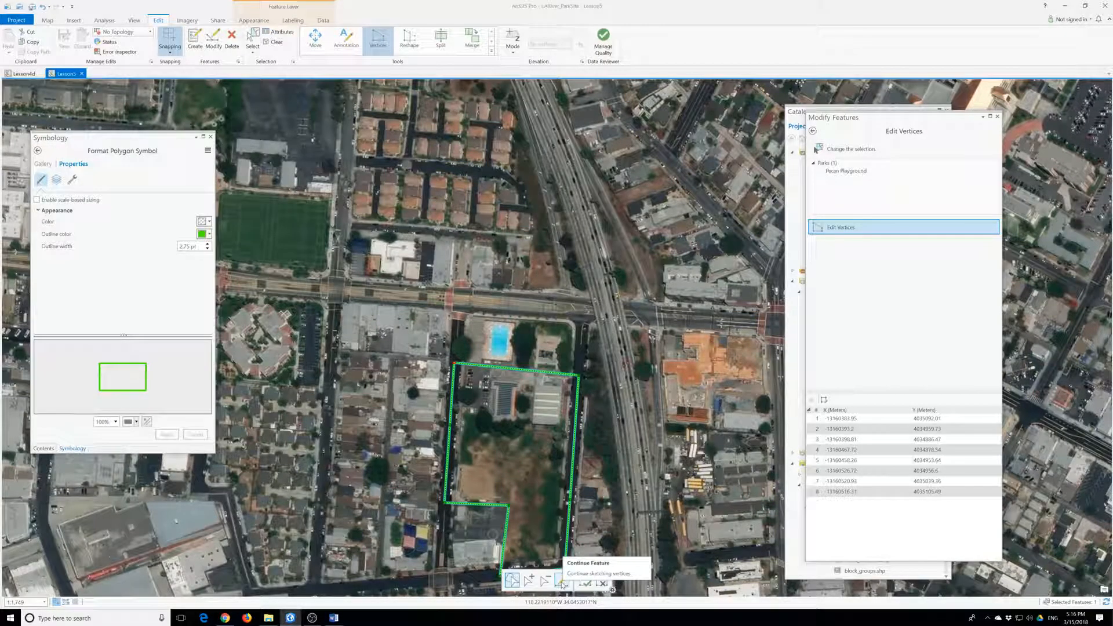
left_click_drag(453, 364, 472, 313)
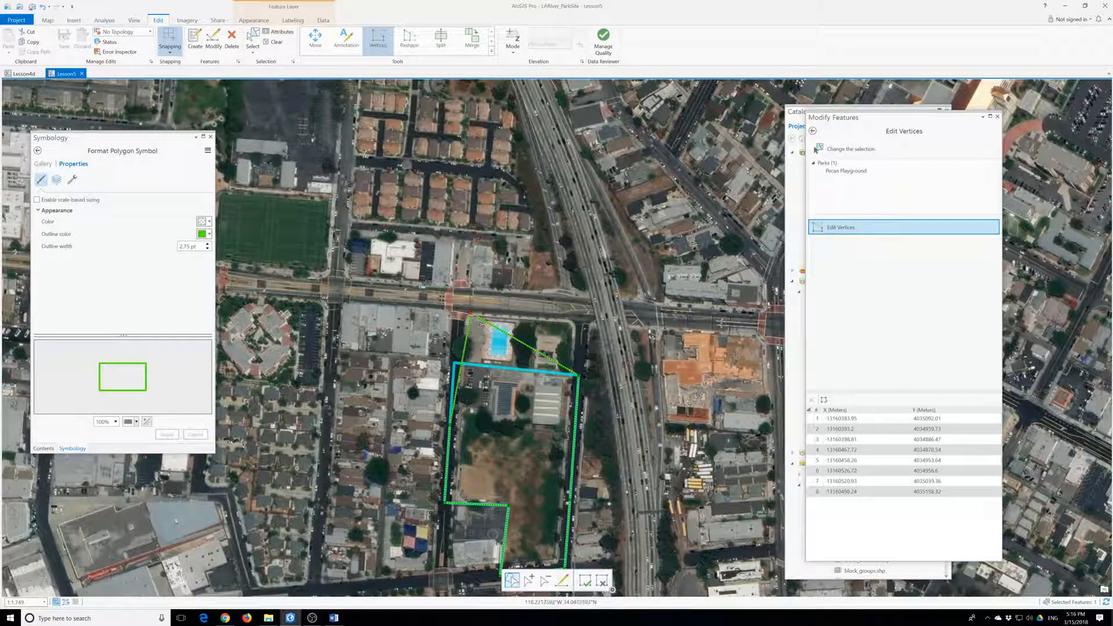
left_click_drag(578, 375, 577, 321)
key("F2")
left_click(577, 323)
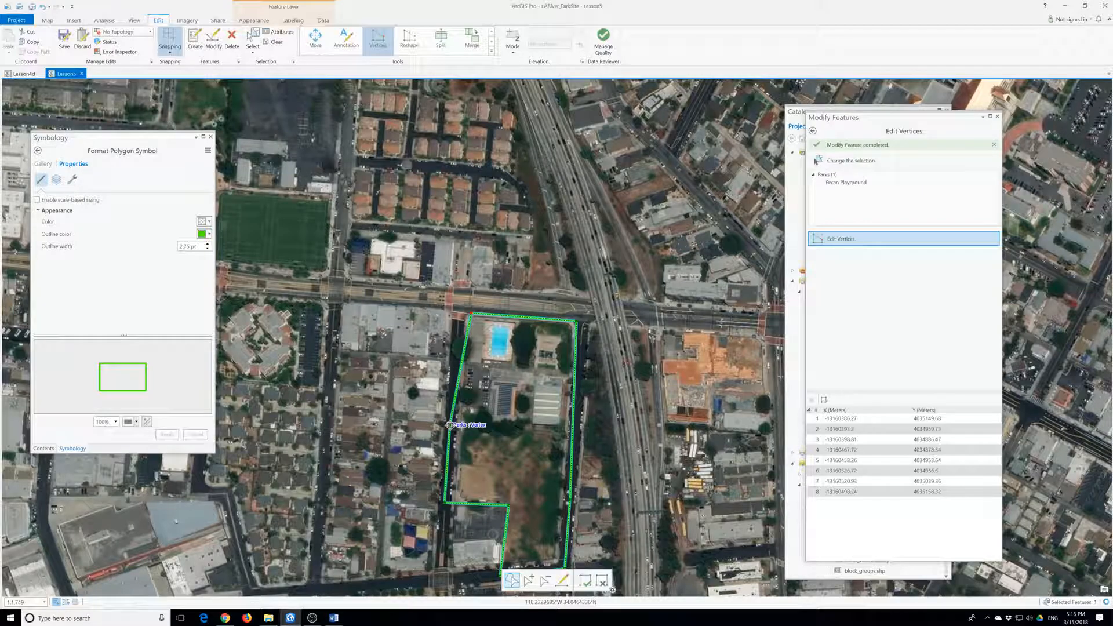
- Move the vertices on the playground's west, south and east edges inward to follow the park boundary in the imagery
left_click_drag(450, 425, 462, 429)
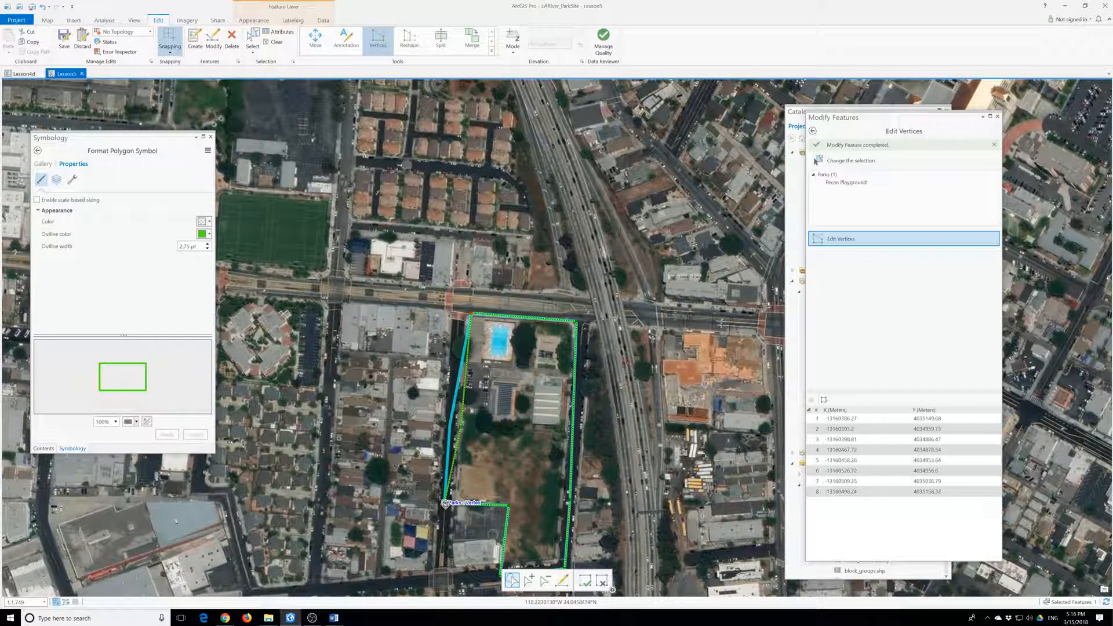
left_click_drag(445, 502, 455, 504)
left_click_drag(499, 565, 564, 558)
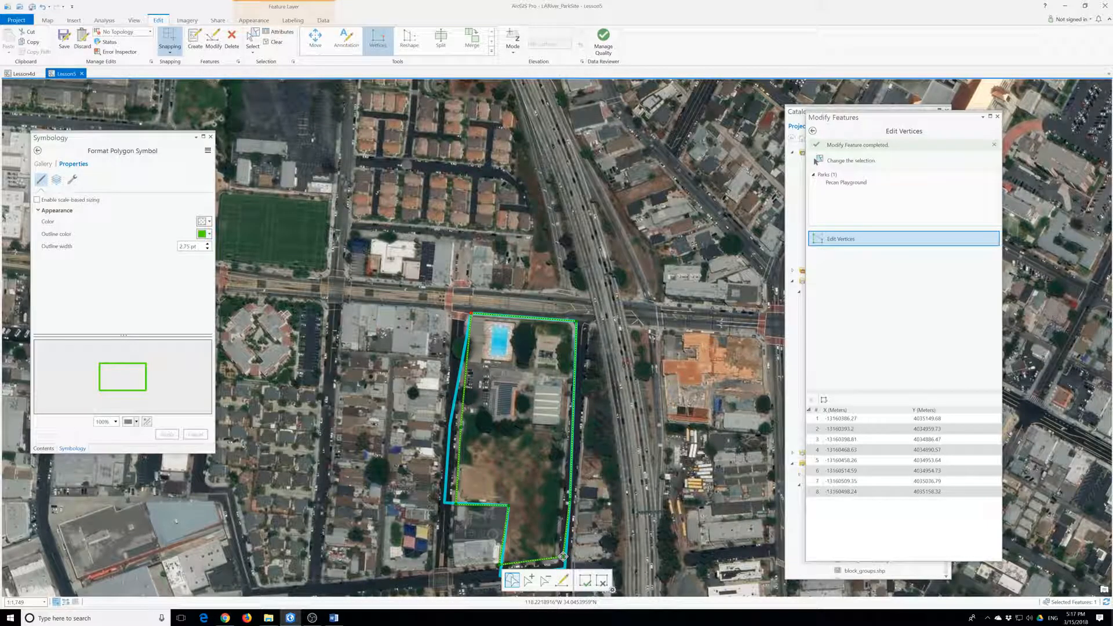
left_click_drag(570, 500, 563, 500)
left_click_drag(563, 559, 556, 557)
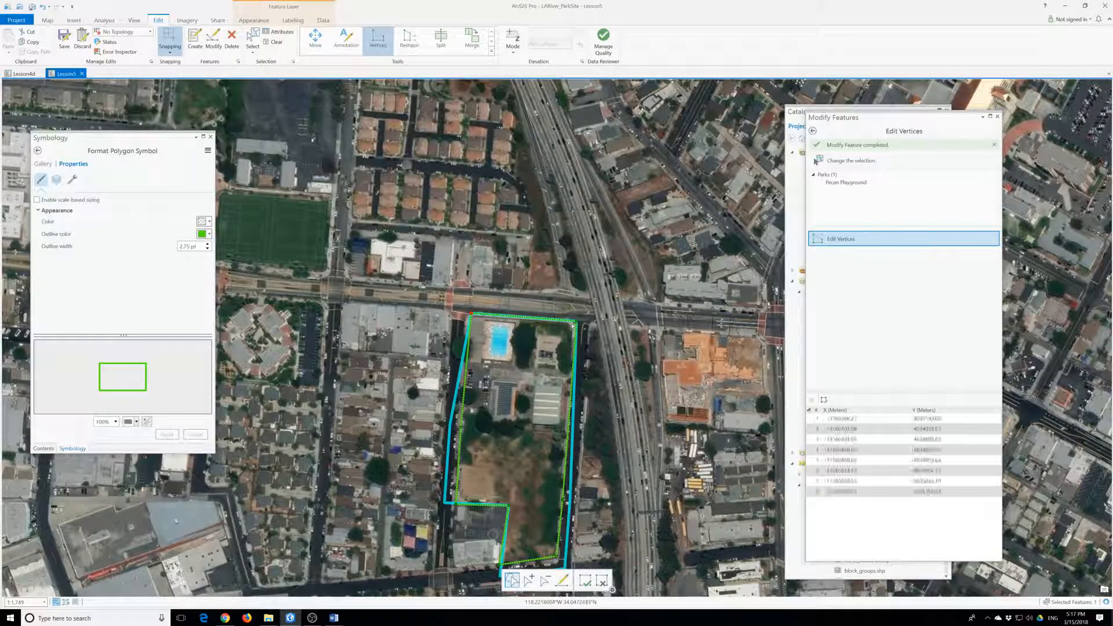
- Finish the reshaped Pecan Playground sketch and save all edits
key("F2")
left_click(558, 329)
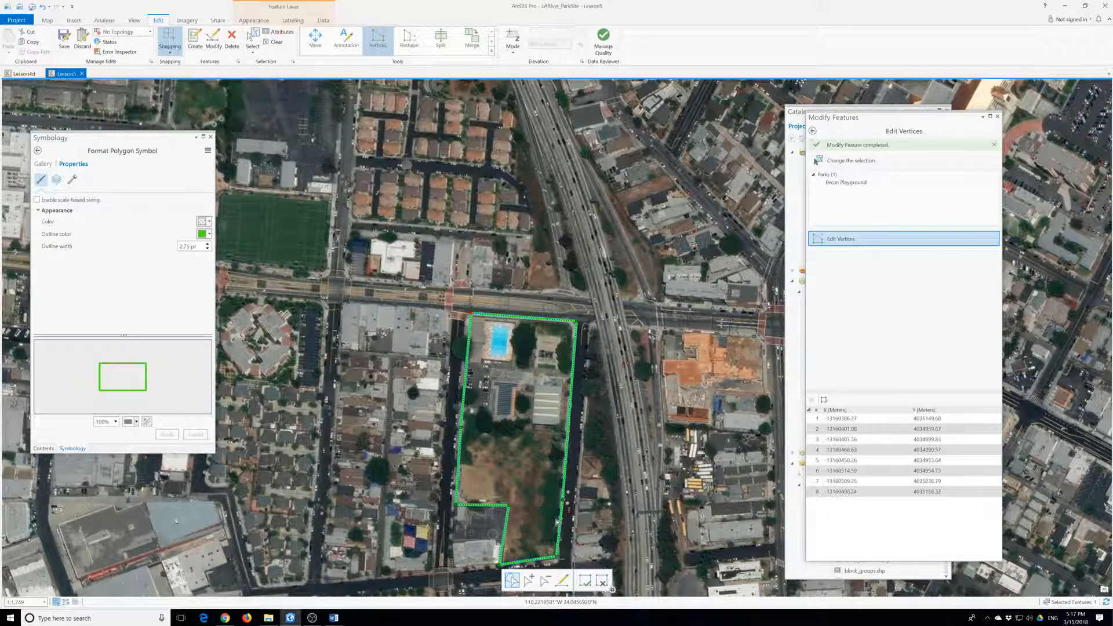
left_click(556, 581)
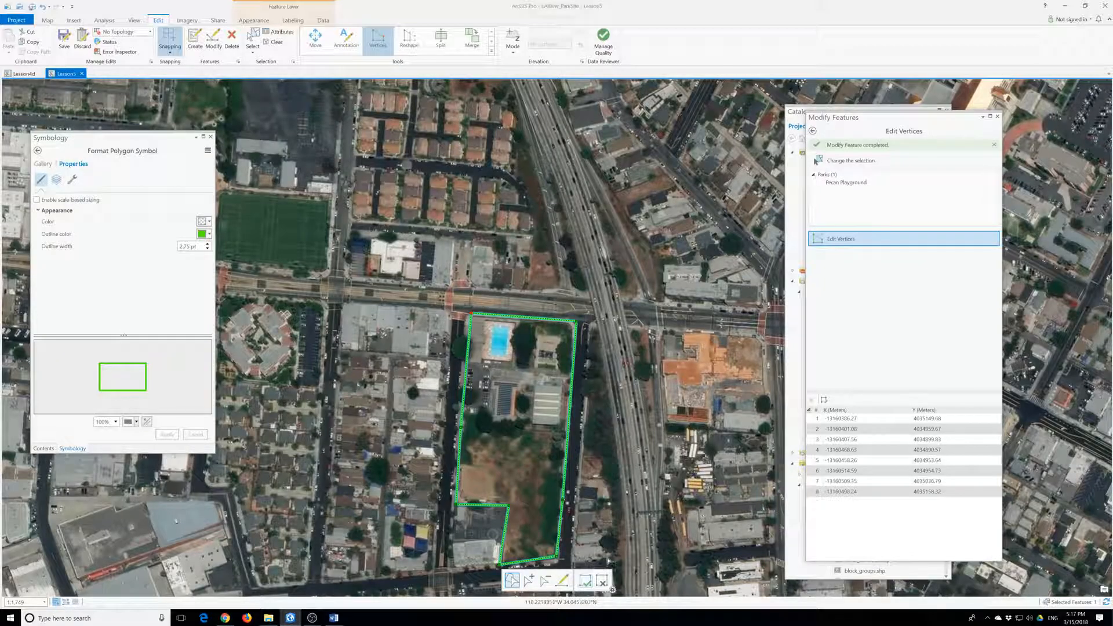
key("ctrl+s")
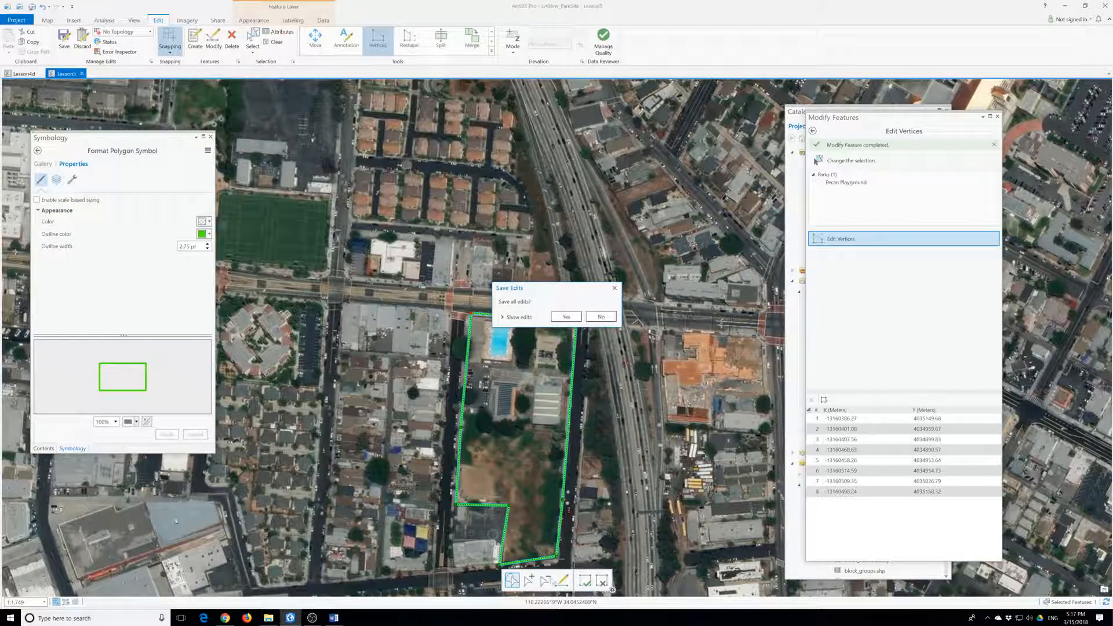
left_click(566, 317)
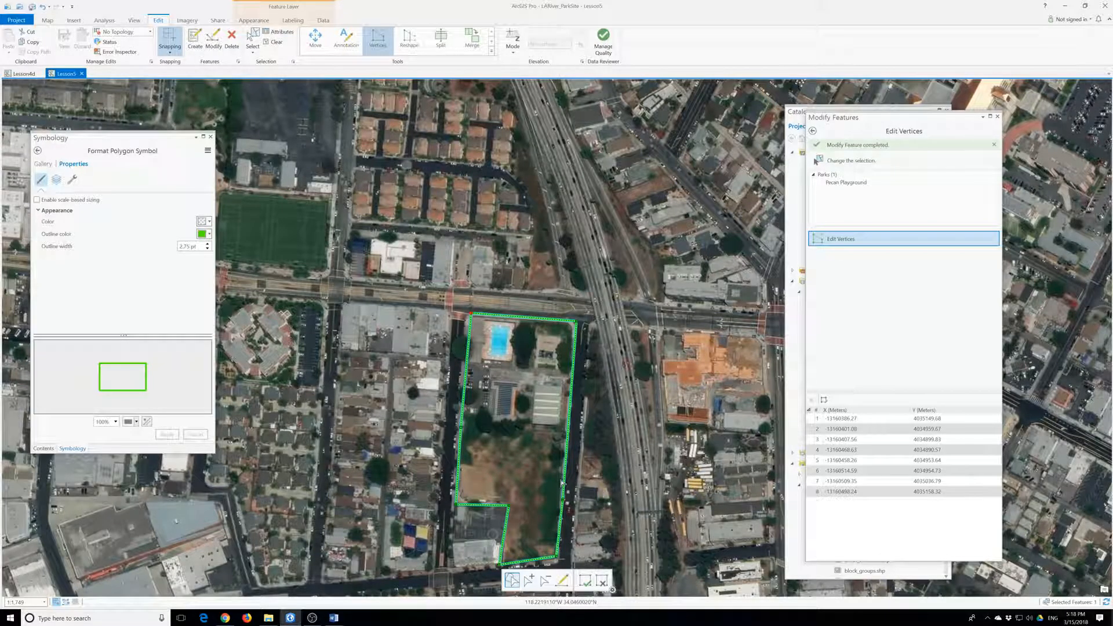
- Shift the playground's southeast corner vertex slightly outward and move the Modify Features pane clear of the map's center
left_click(512, 581)
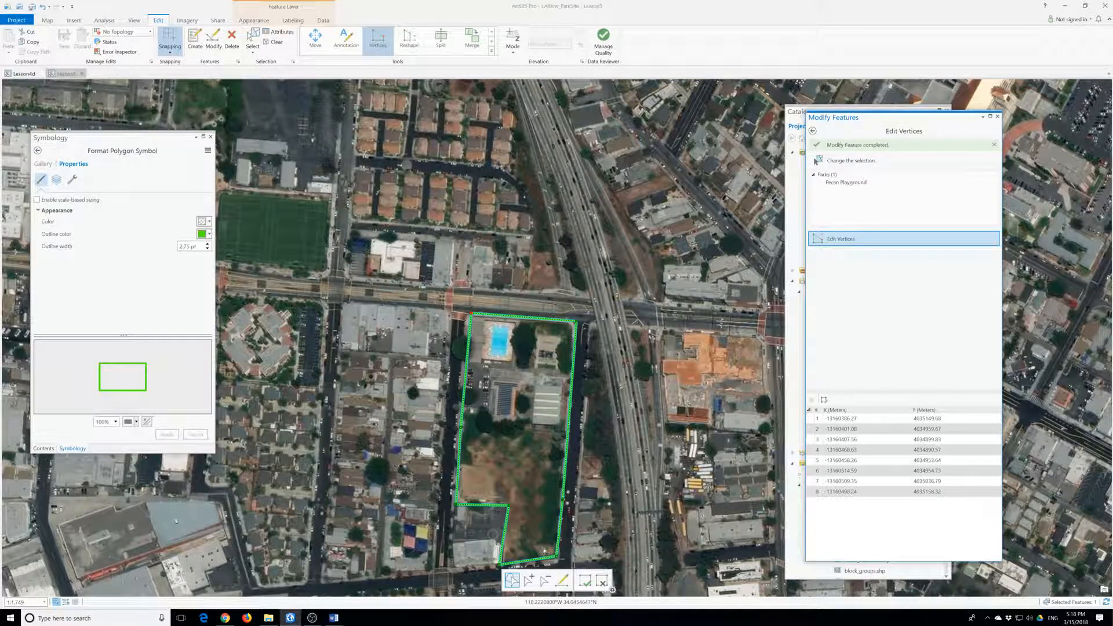
left_click_drag(555, 558, 558, 561)
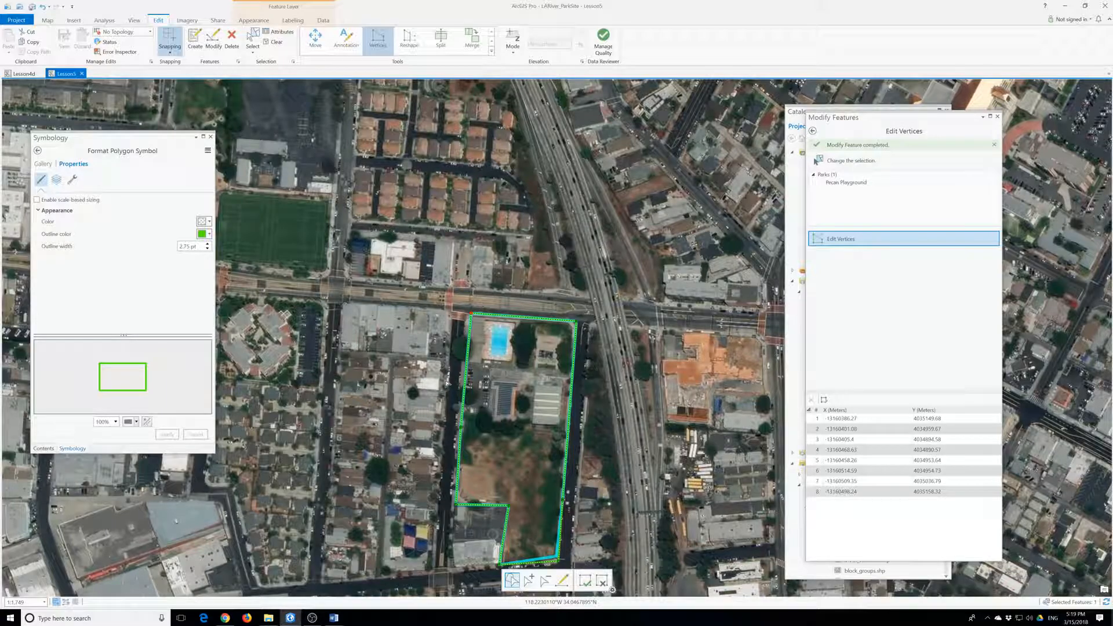
left_click_drag(860, 119, 932, 104)
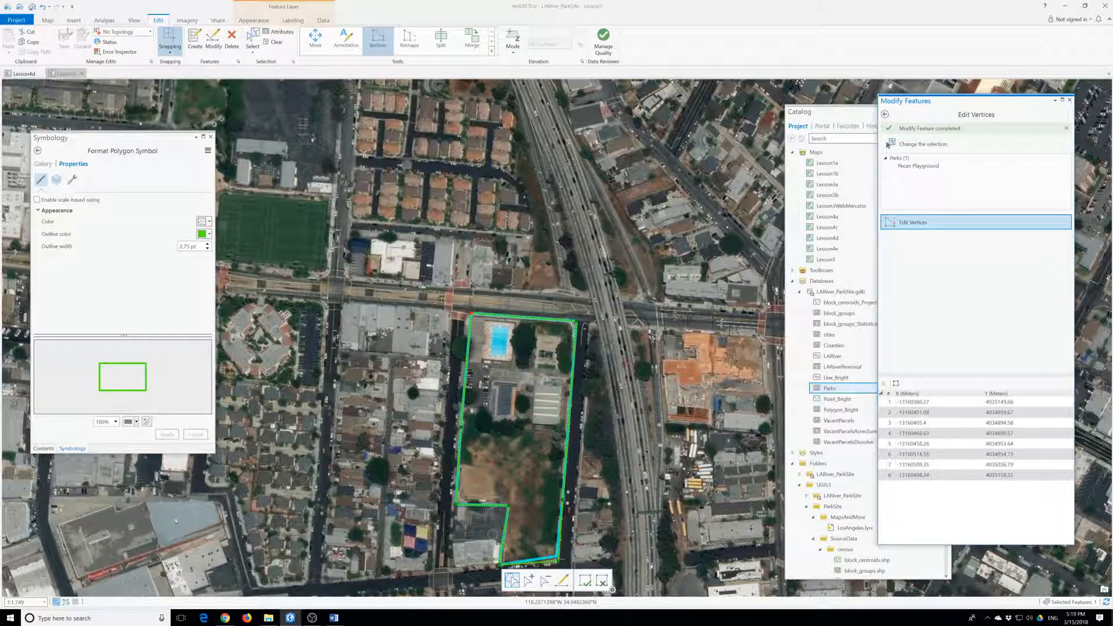
- View the previous map extent, return to the following extent, and bring back the editing tools
left_click(48, 21)
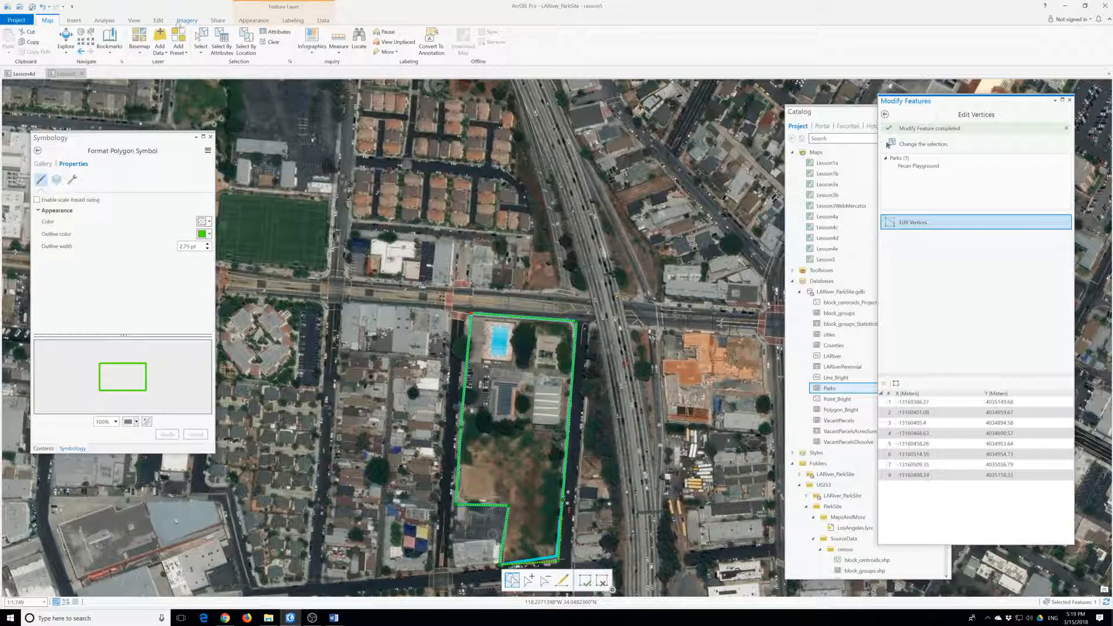
left_click(81, 51)
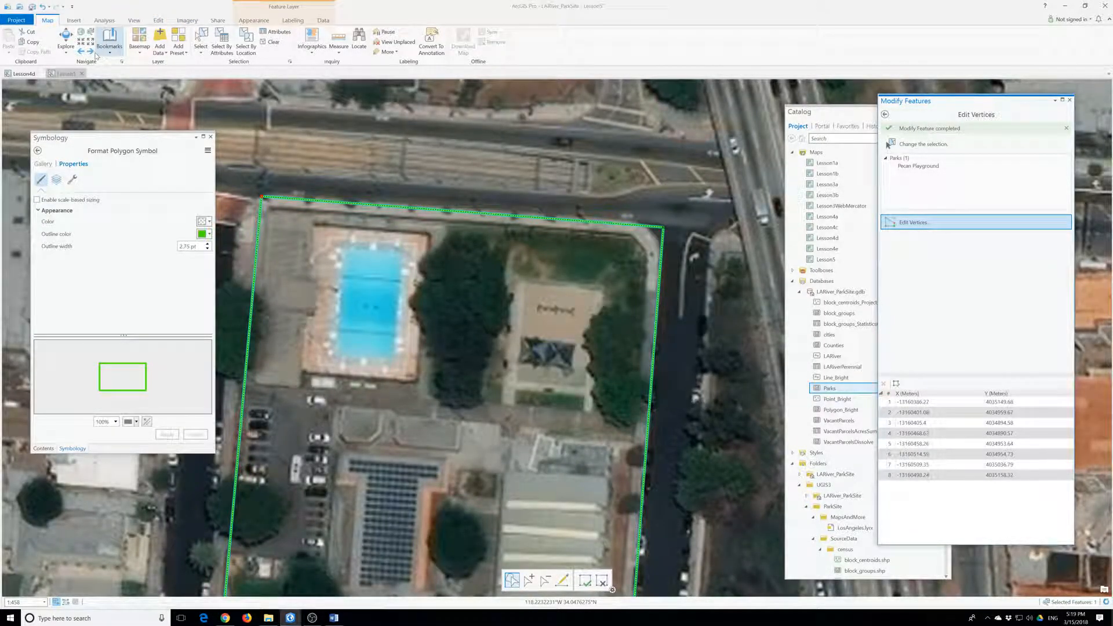
left_click(91, 53)
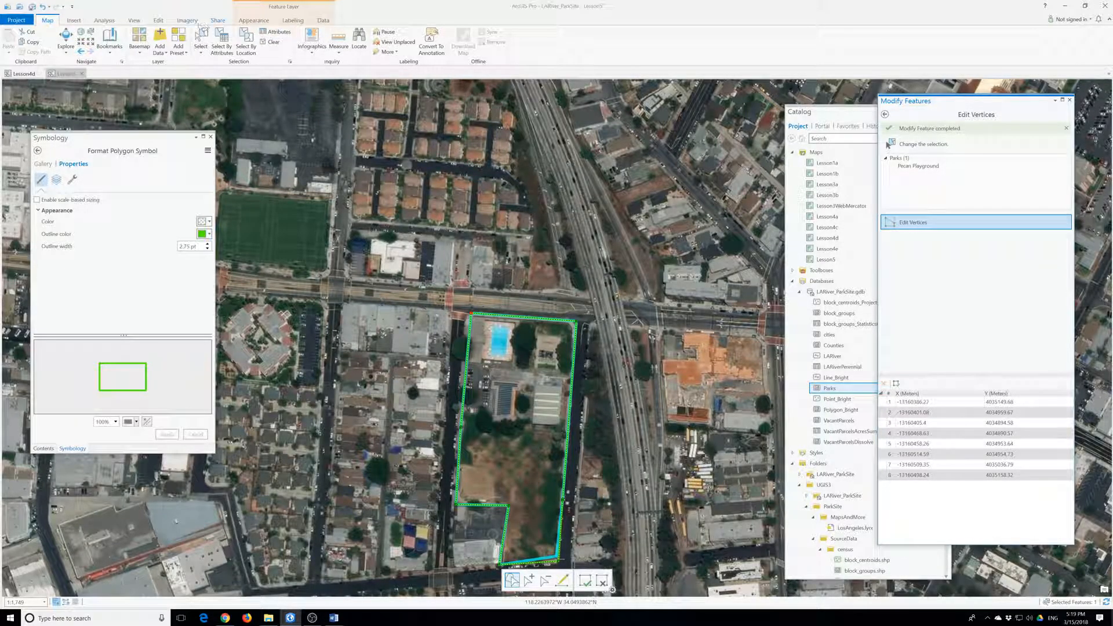
left_click(162, 24)
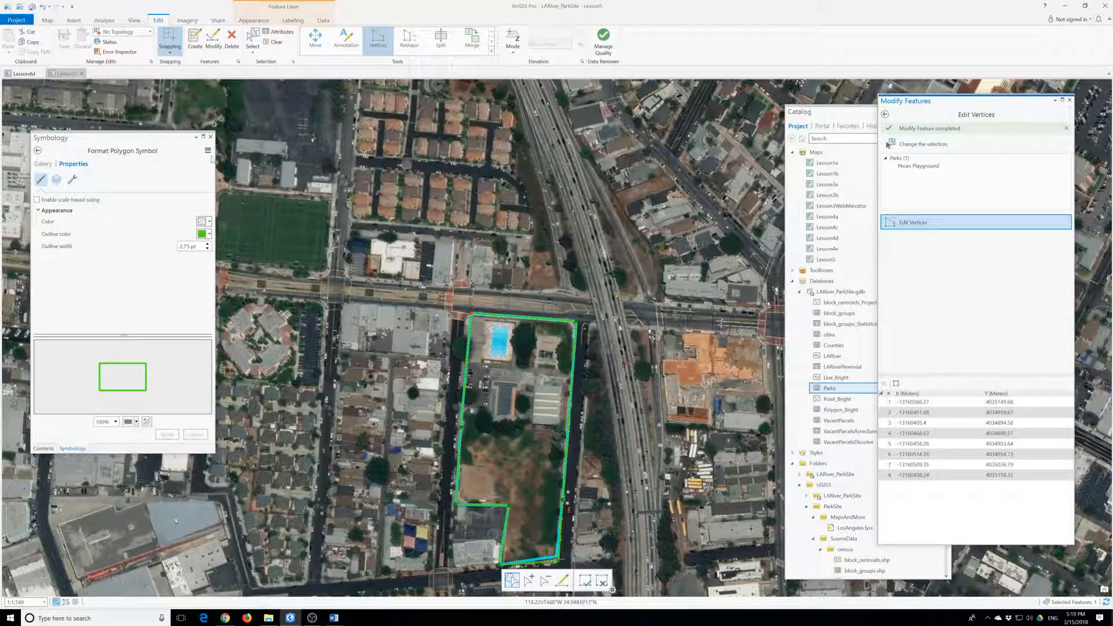
- Close the Symbology pane and shift the playground's northeast corner vertex slightly inward
left_click(210, 137)
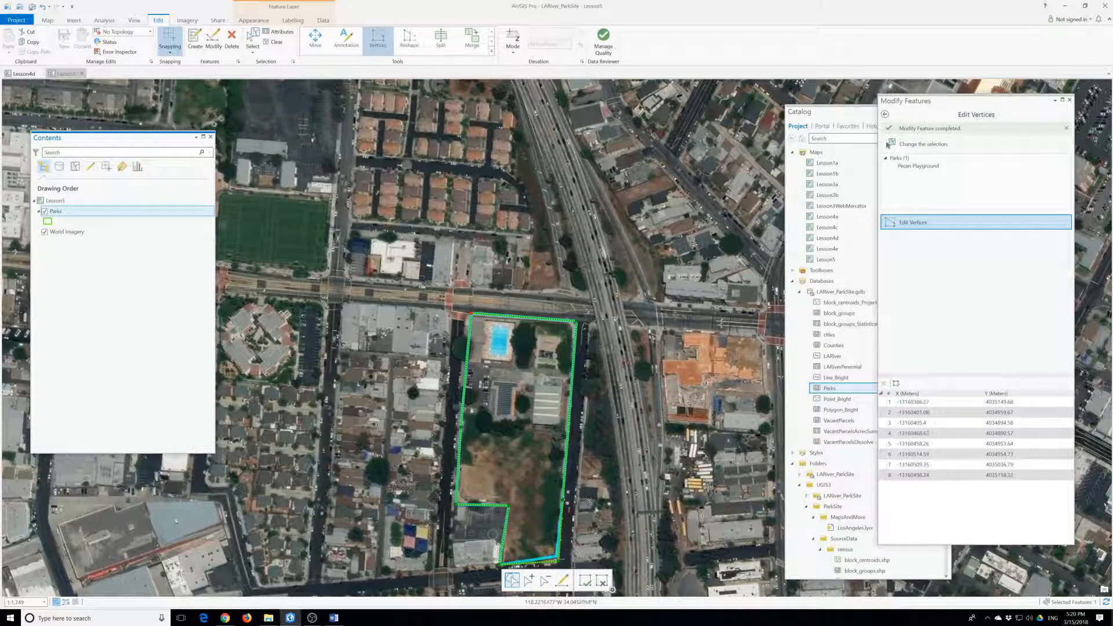
left_click_drag(576, 320, 573, 323)
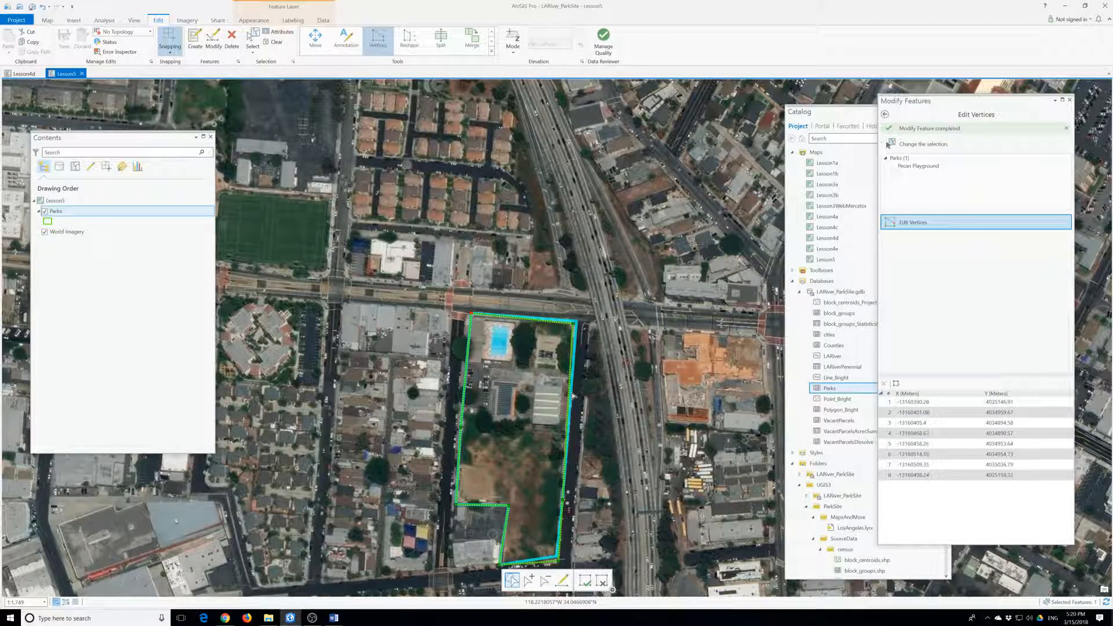
- Delete the middle vertex on the playground's east side and its northeast and southeast corner vertices, then finish the sketch
left_click(544, 581)
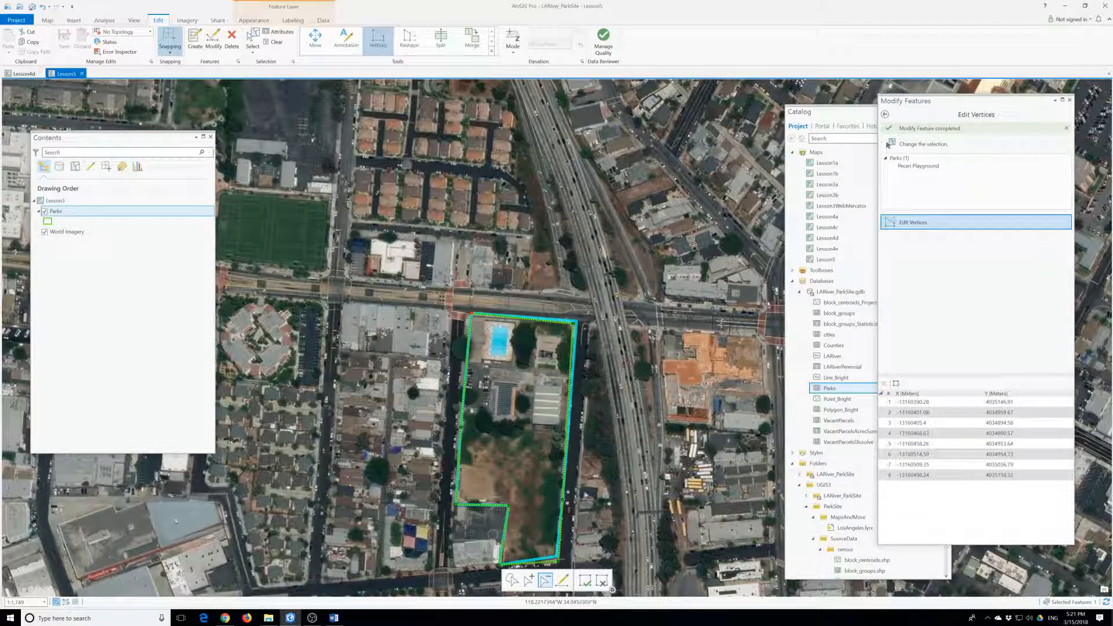
left_click(563, 503)
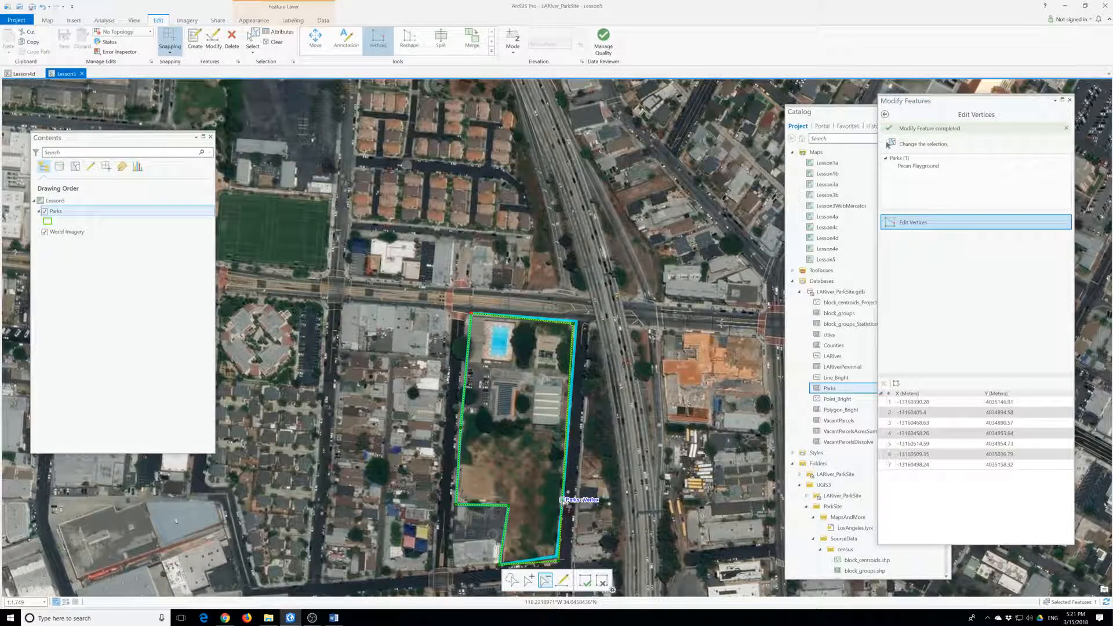
left_click(563, 502)
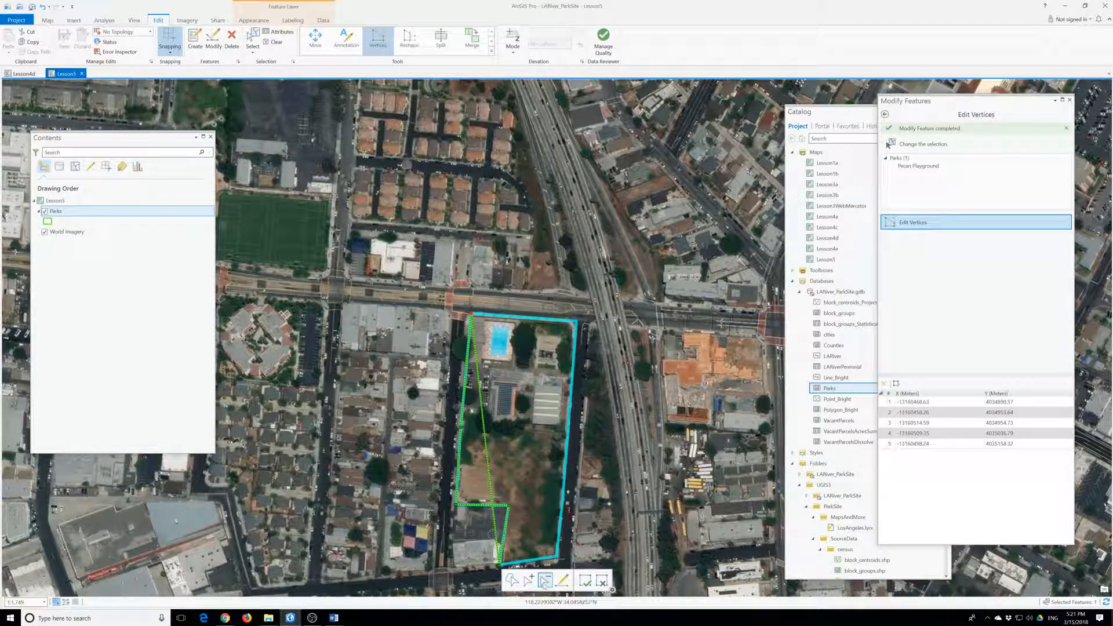
left_click(561, 526)
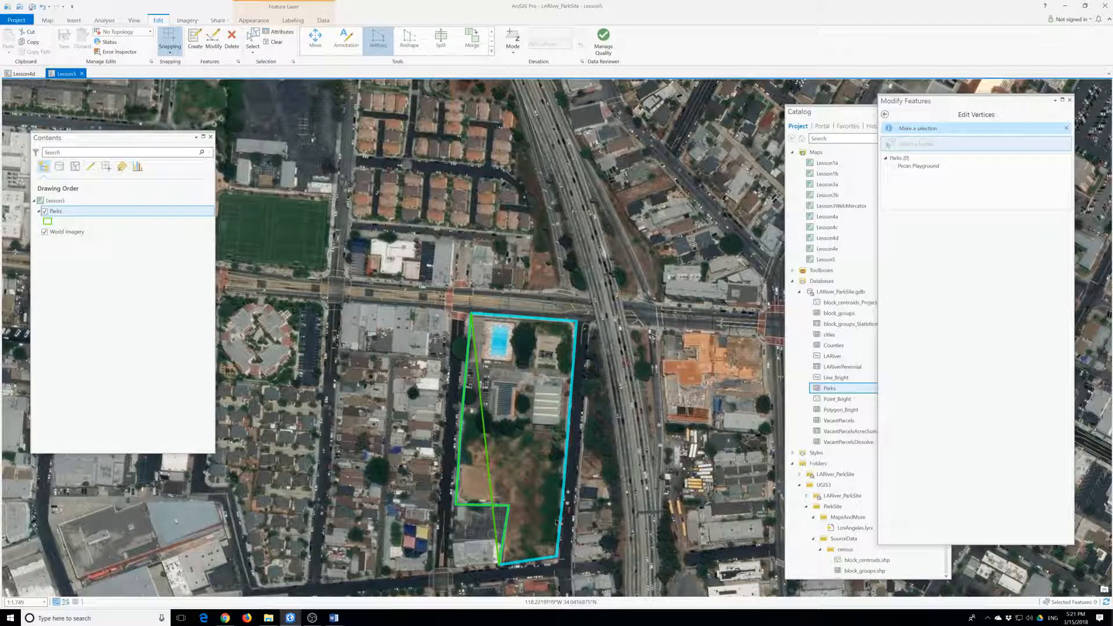
- Reselect Pecan Playground, delete another vertex from its collapsed outline, and try to add a vertex on its edge
left_click(507, 483)
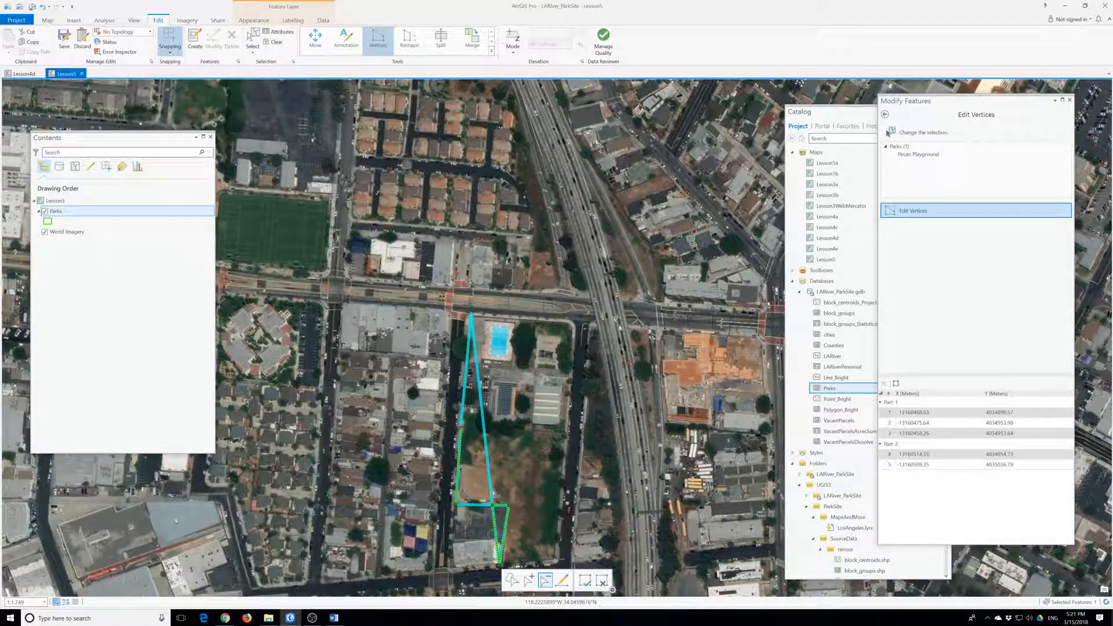
left_click(493, 505)
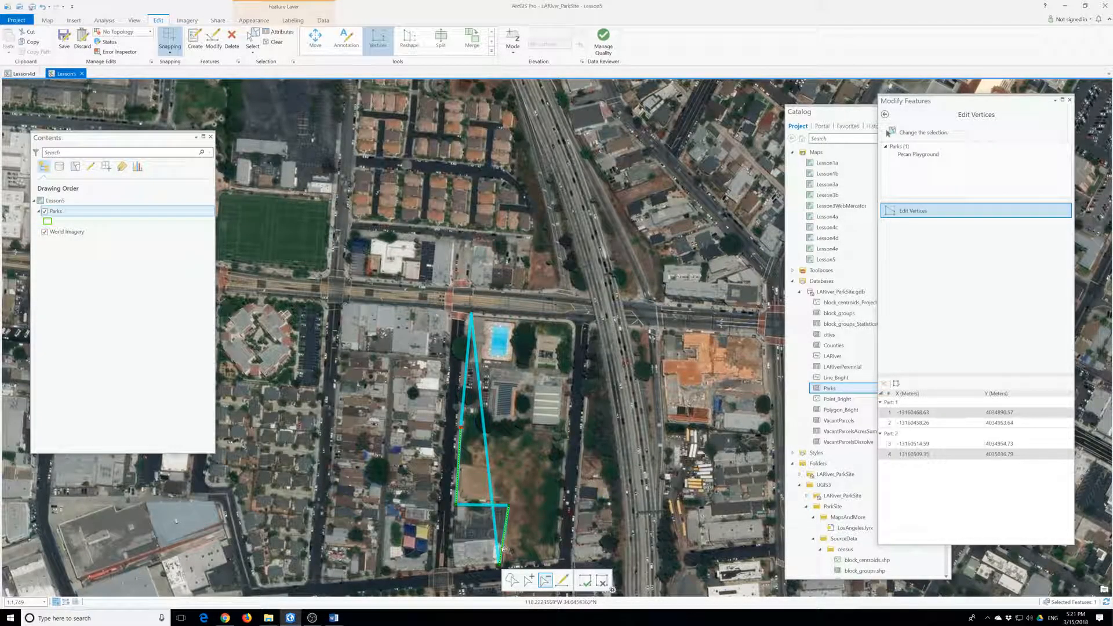
key("a")
left_click(492, 487)
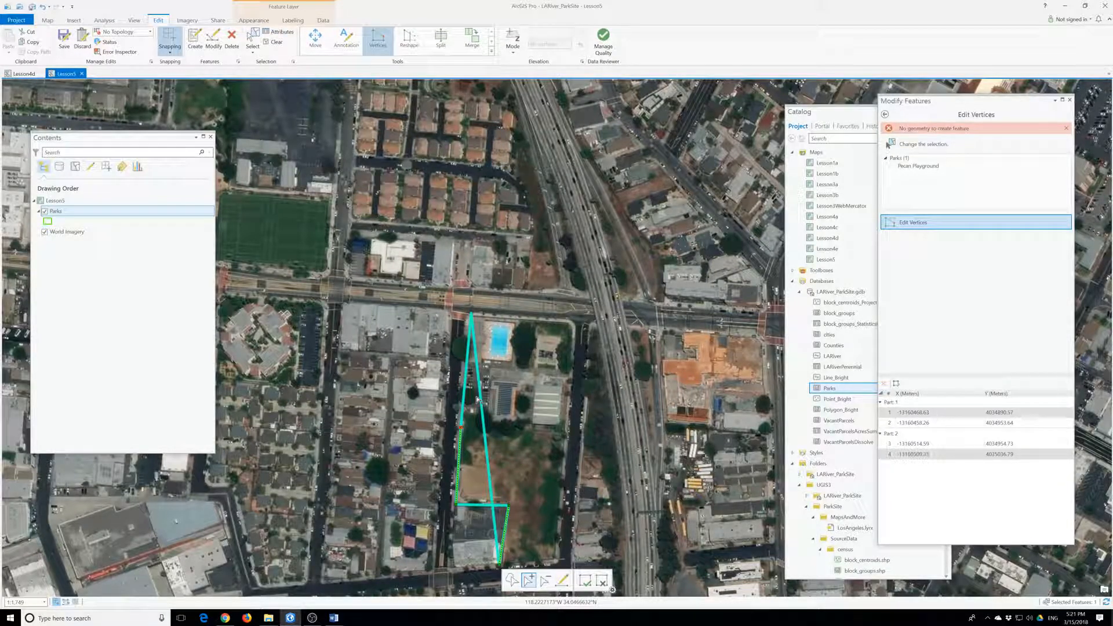
- Discard all pending edits to restore the playground's outline, then finish the sketch and save the edits
left_click(82, 42)
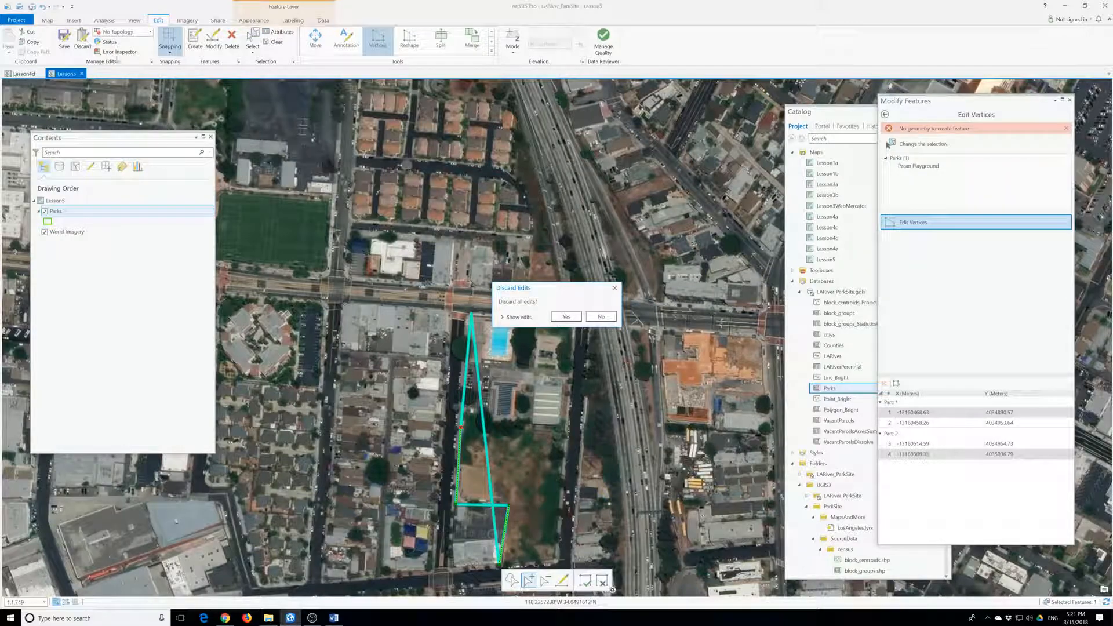
left_click(566, 316)
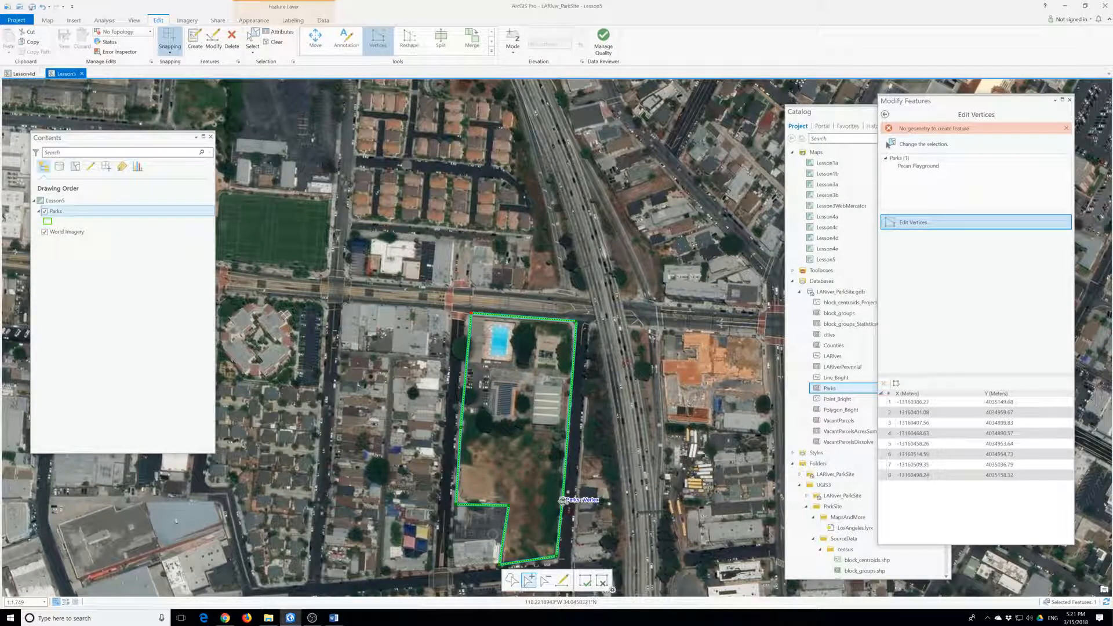
key("F2")
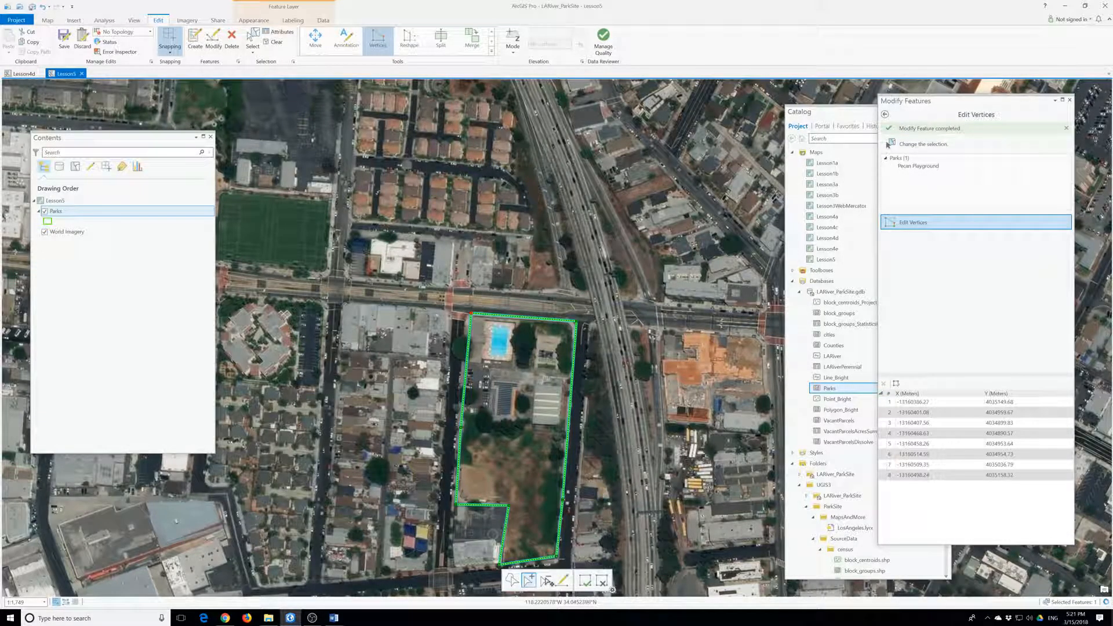
left_click(546, 580)
key("ctrl+s")
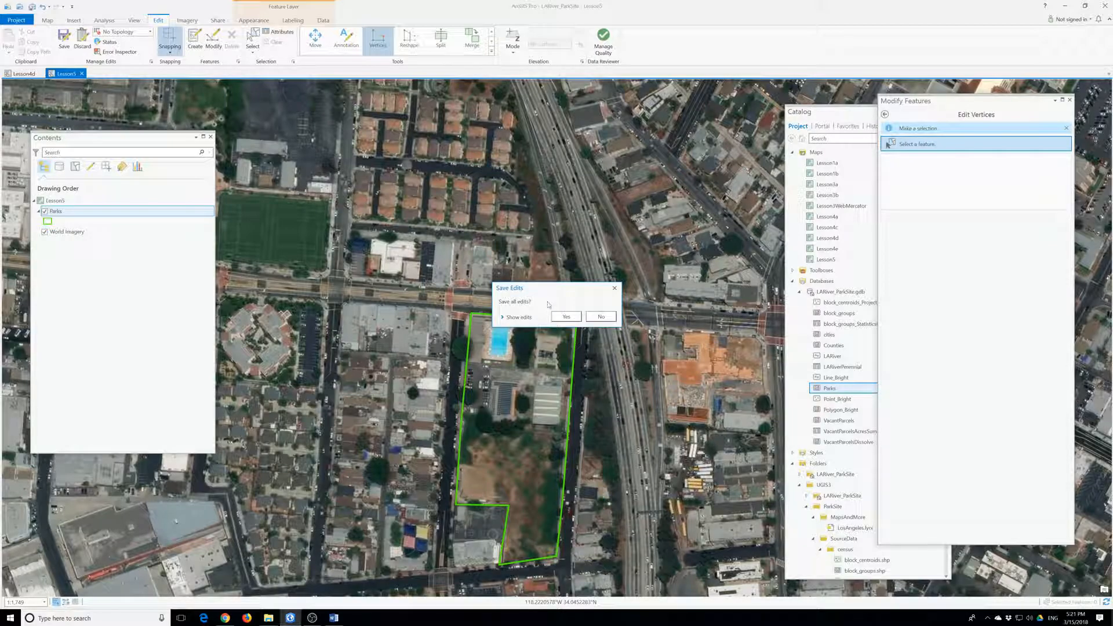
left_click(565, 315)
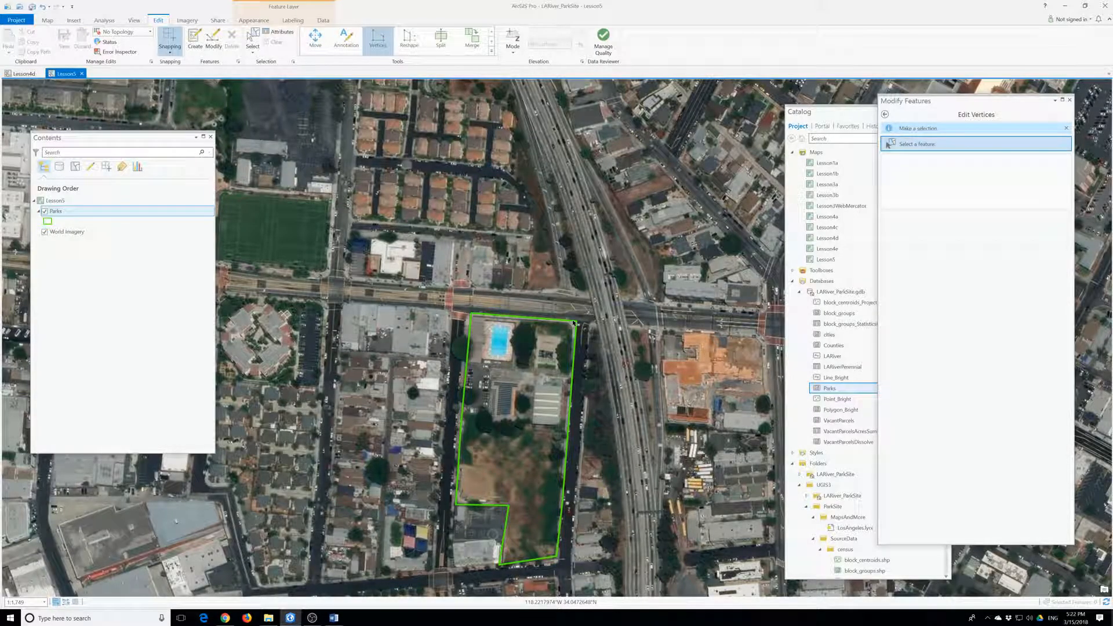
- Select the playground, delete the middle vertex on its east side, and finish the sketch
left_click(569, 468)
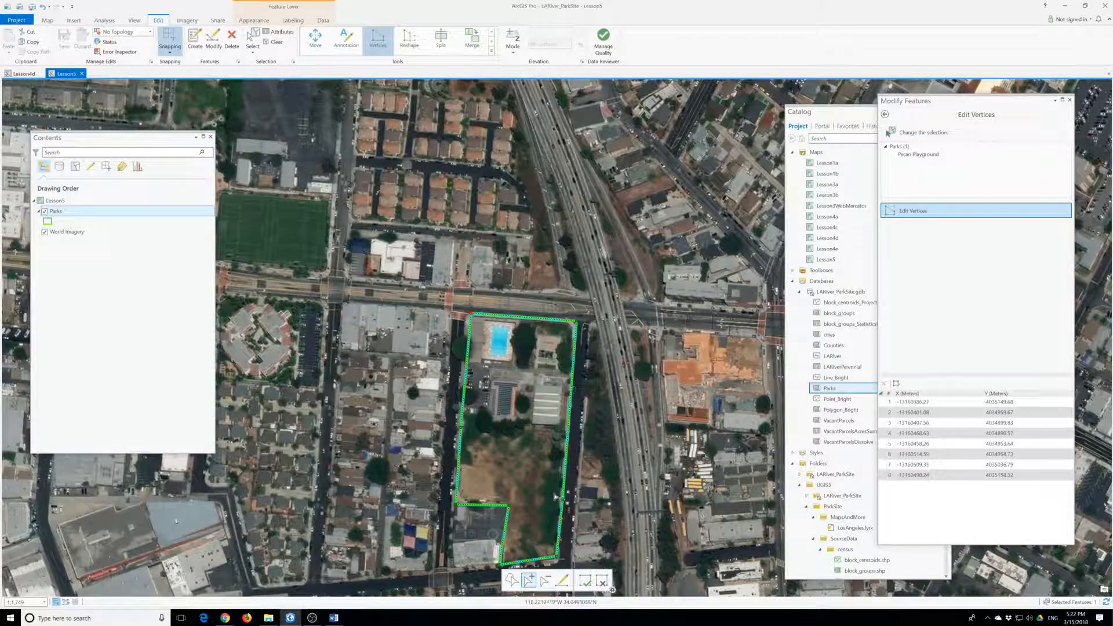
left_click_drag(560, 500, 555, 501)
left_click(546, 579)
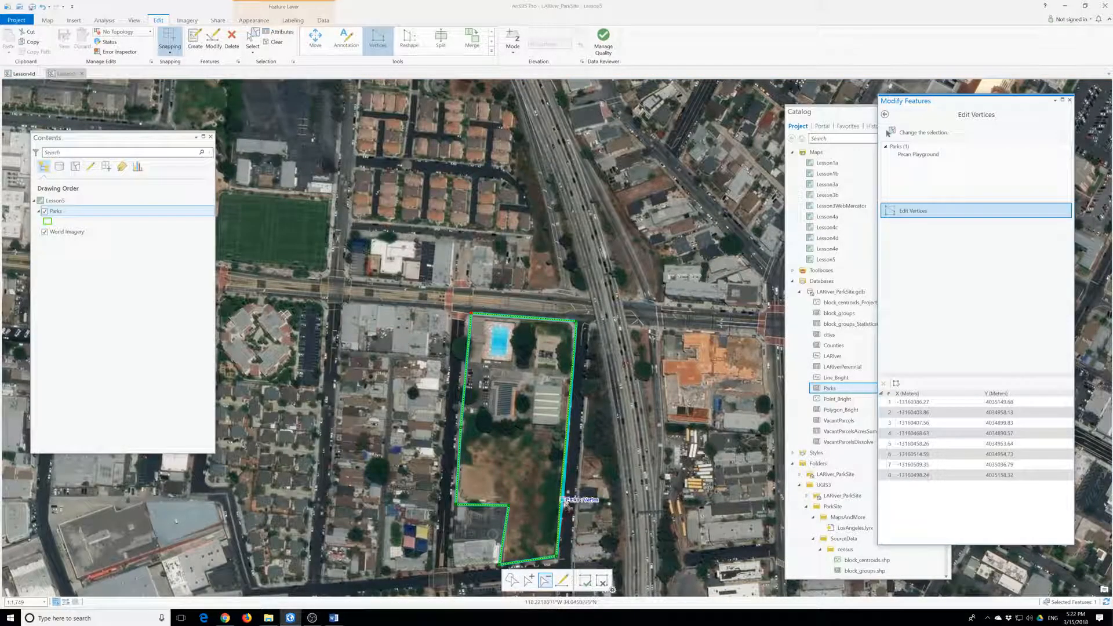
left_click(557, 500)
right_click(559, 501)
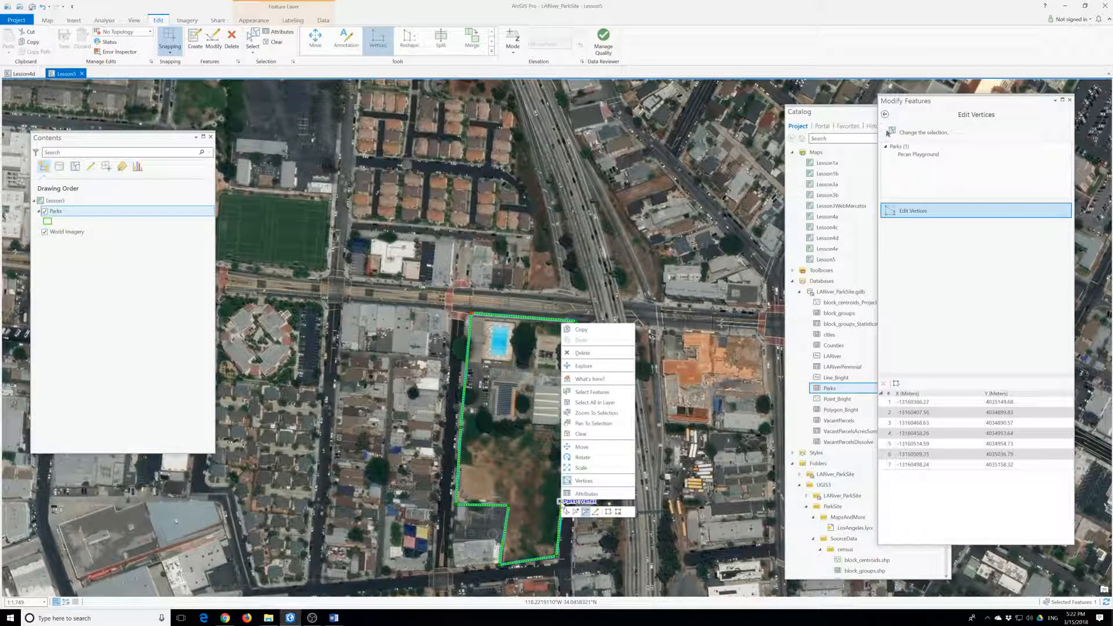
left_click(578, 482)
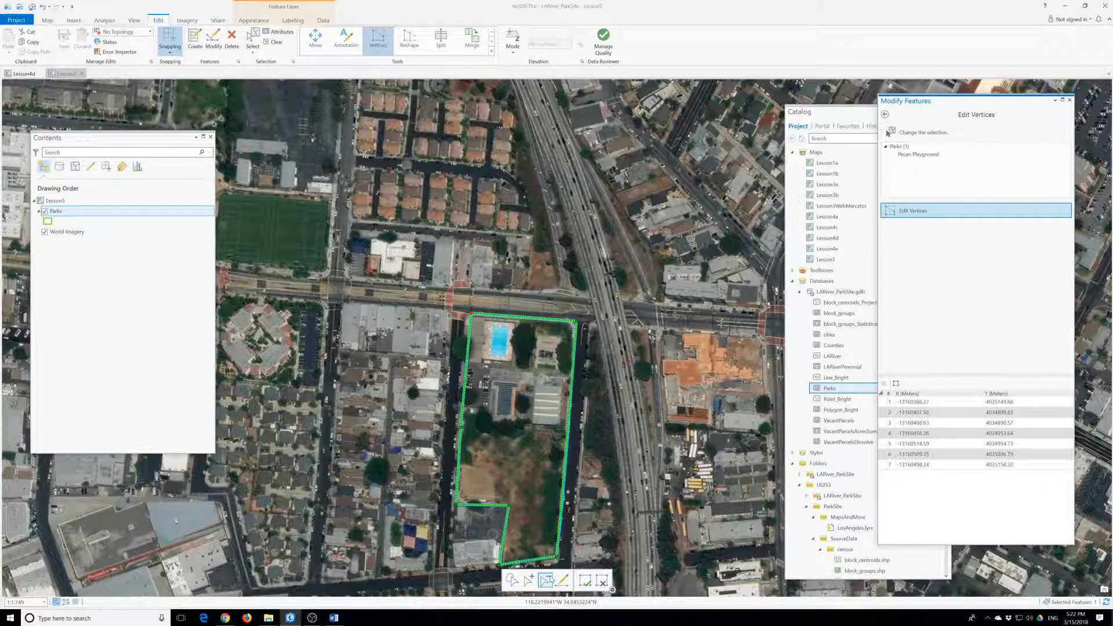
left_click(584, 580)
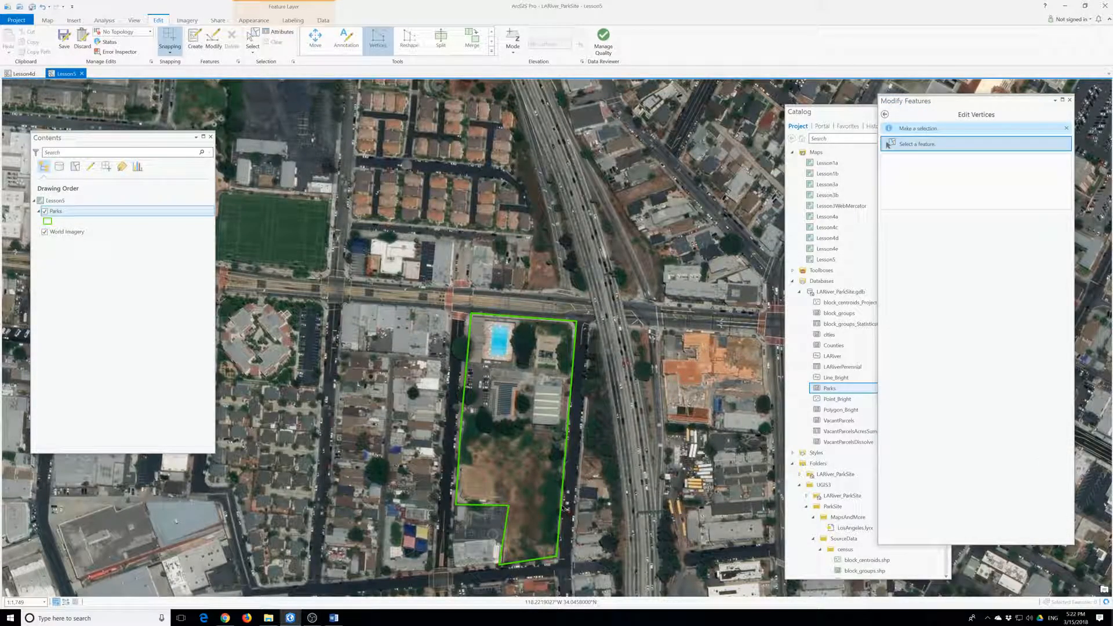
- Shift the playground's middle west-side vertex slightly inward and its southwest notch's inner corner slightly west, then save and finish the edits
left_click(566, 505)
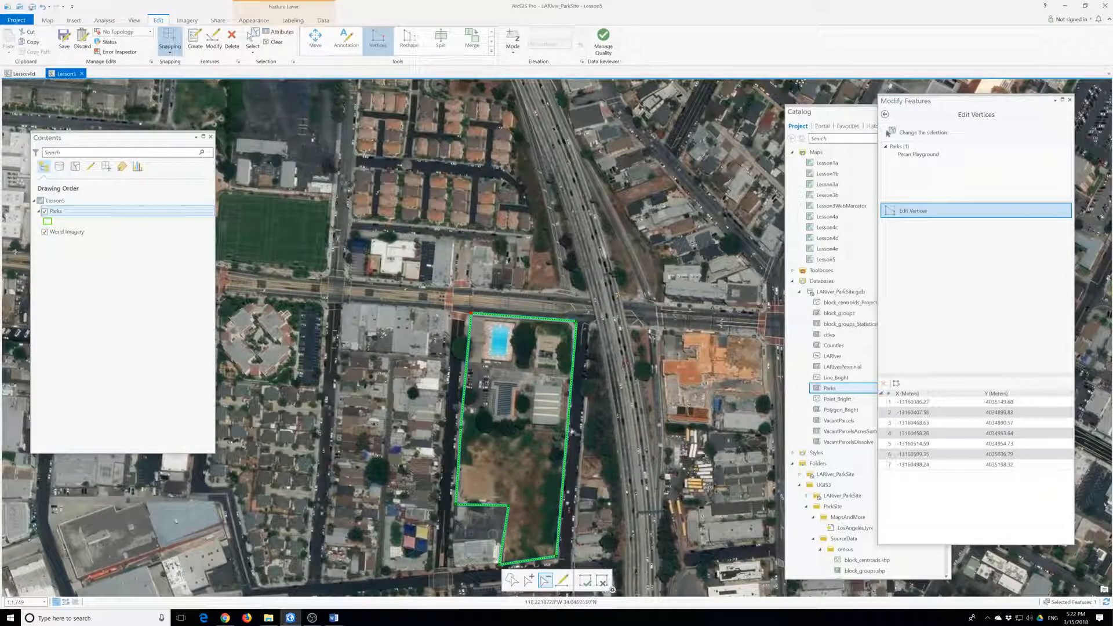
left_click(548, 580)
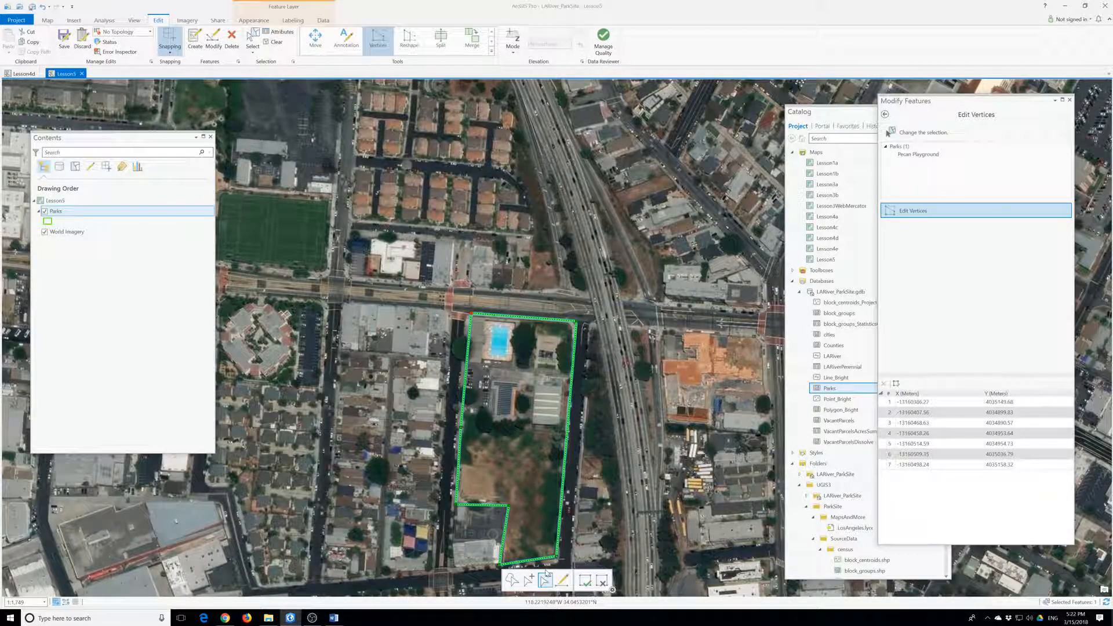
left_click(512, 582)
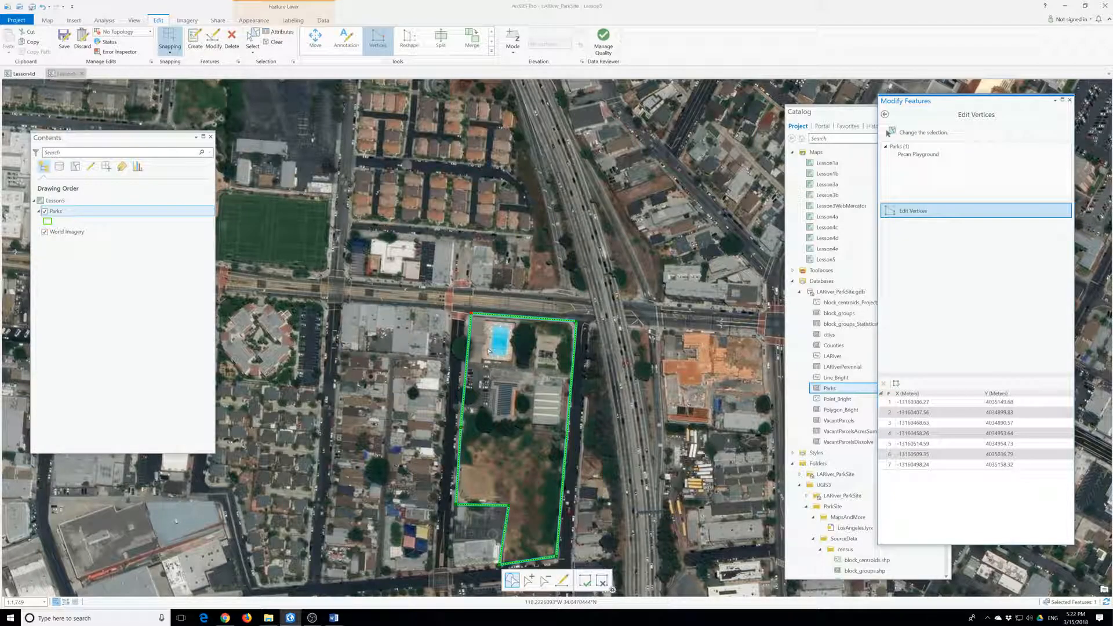
left_click(470, 314)
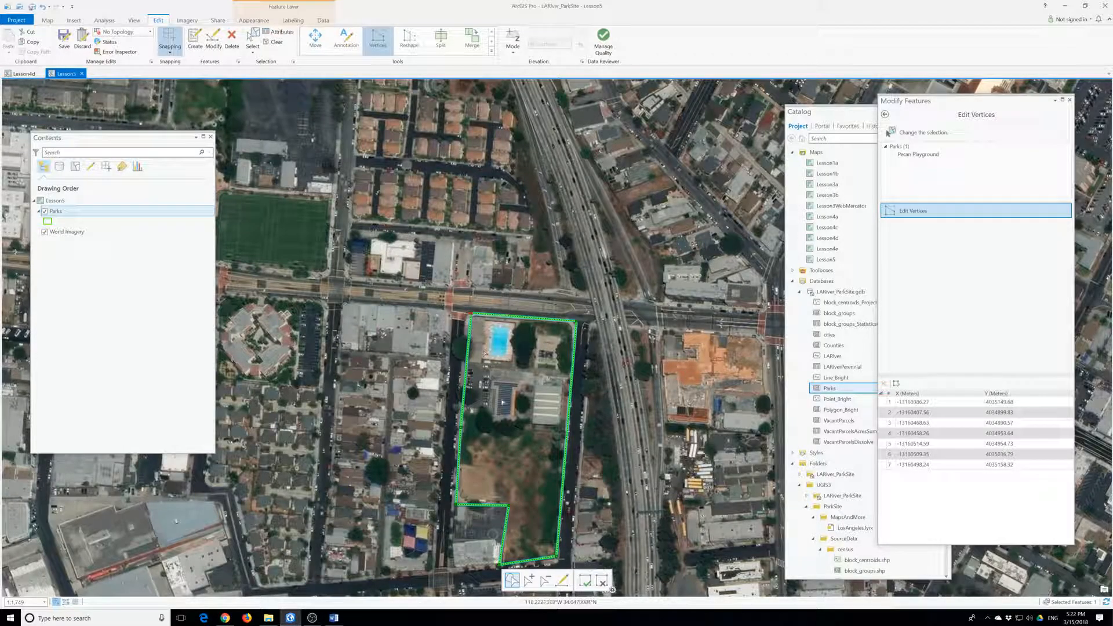
left_click(461, 427)
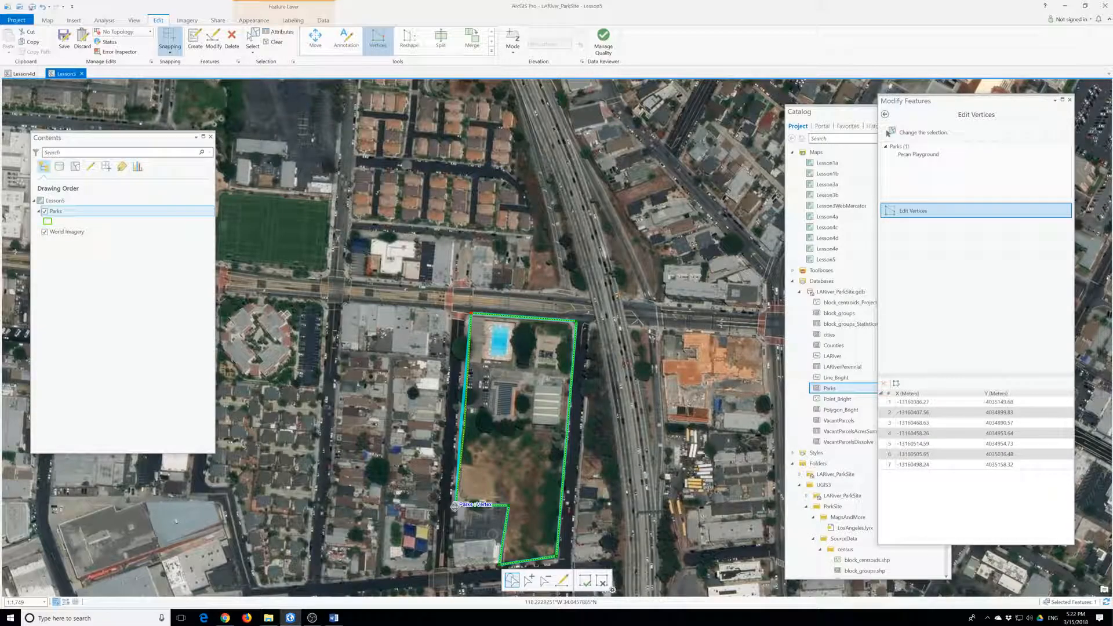
left_click_drag(509, 505, 513, 504)
key("ctrl+s")
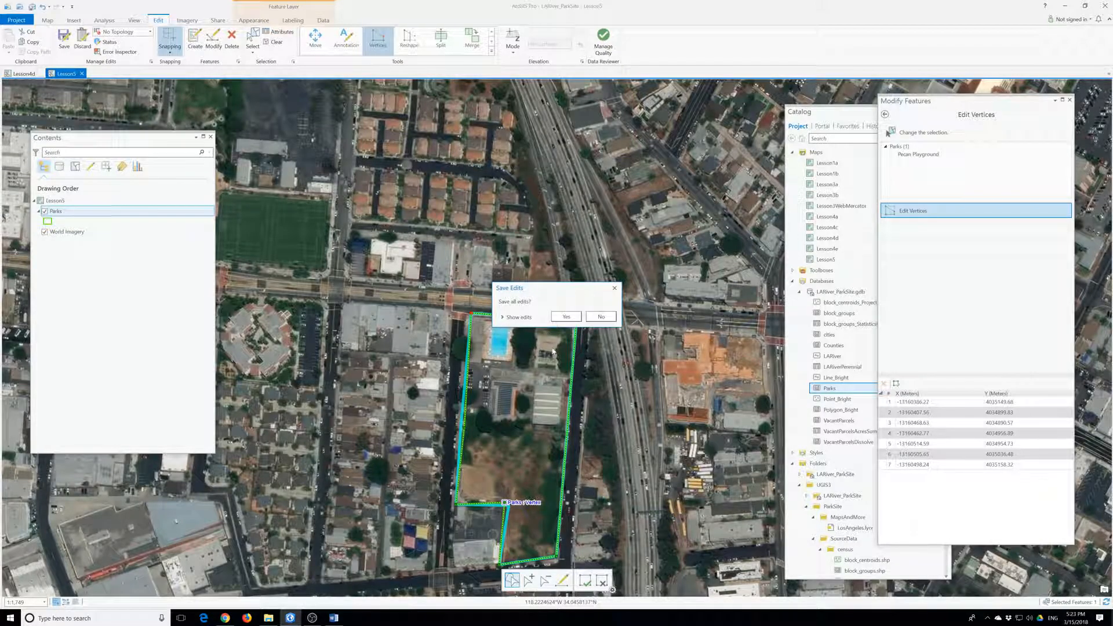
left_click(562, 317)
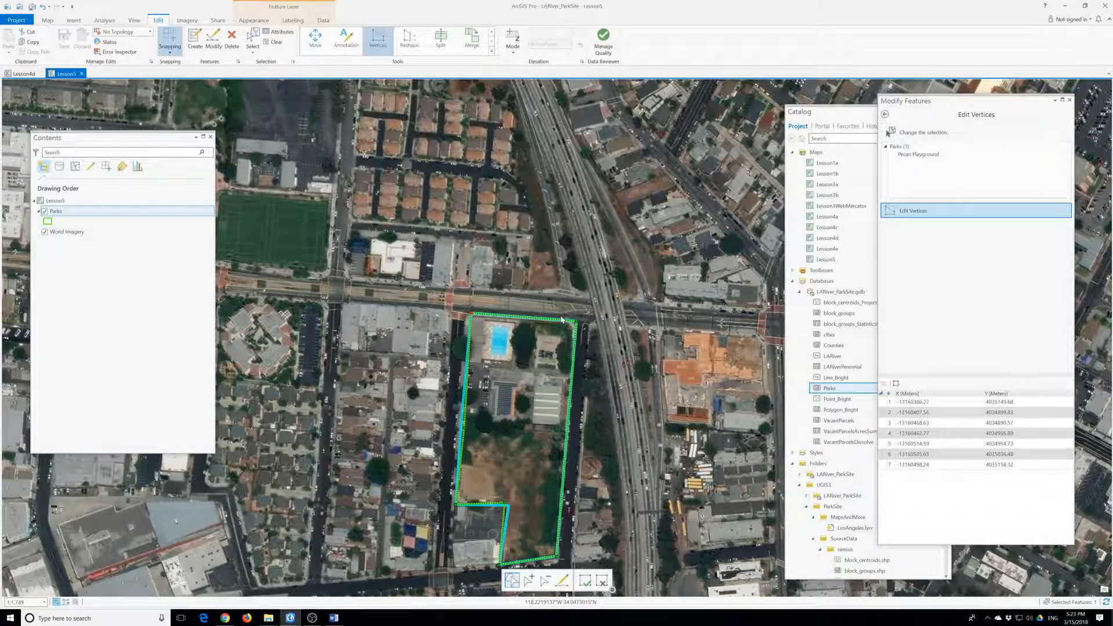
key("F2")
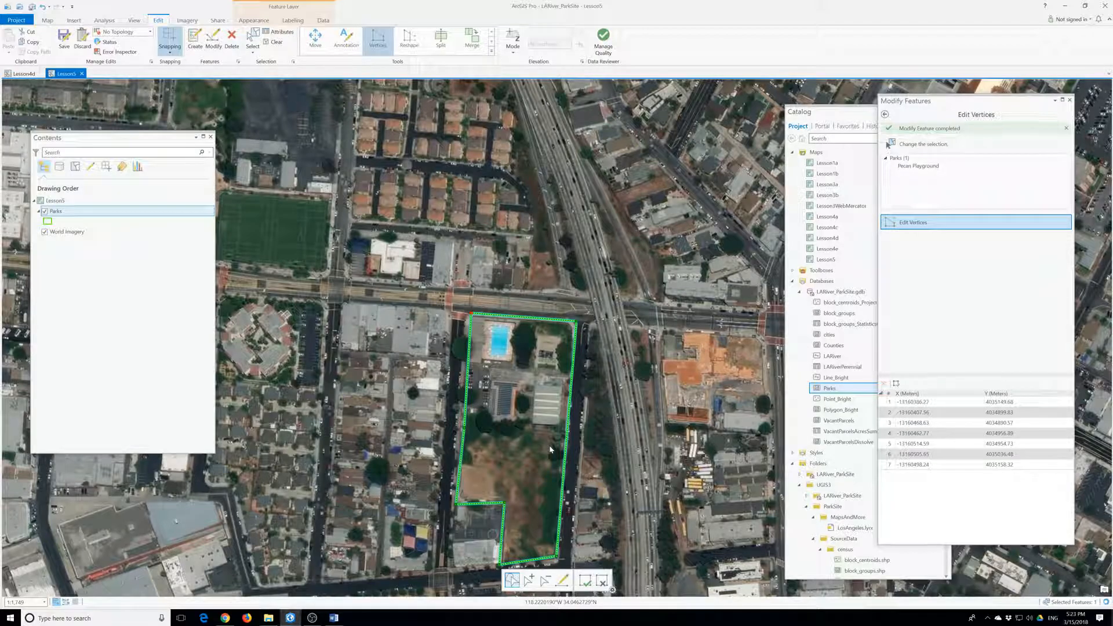
- Shift the middle vertex on the playground's west side slightly back outward and finish the sketch
left_click(460, 427)
left_click_drag(460, 426, 461, 426)
key("F2")
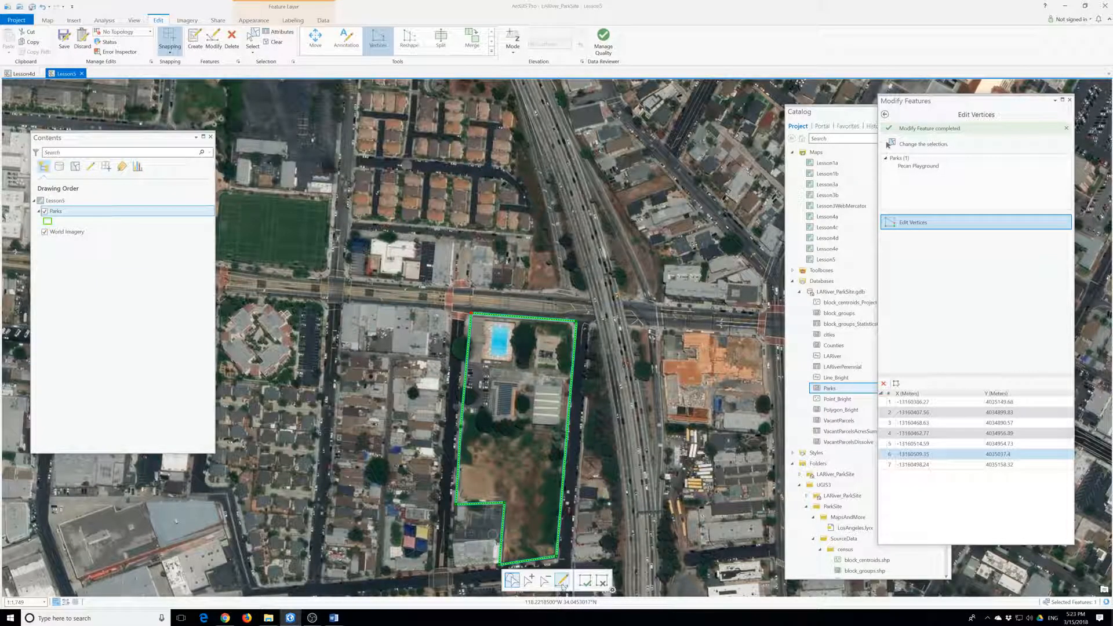
key("F2")
- Delete the middle vertex on the playground's west side and save all edits
double_click(461, 427)
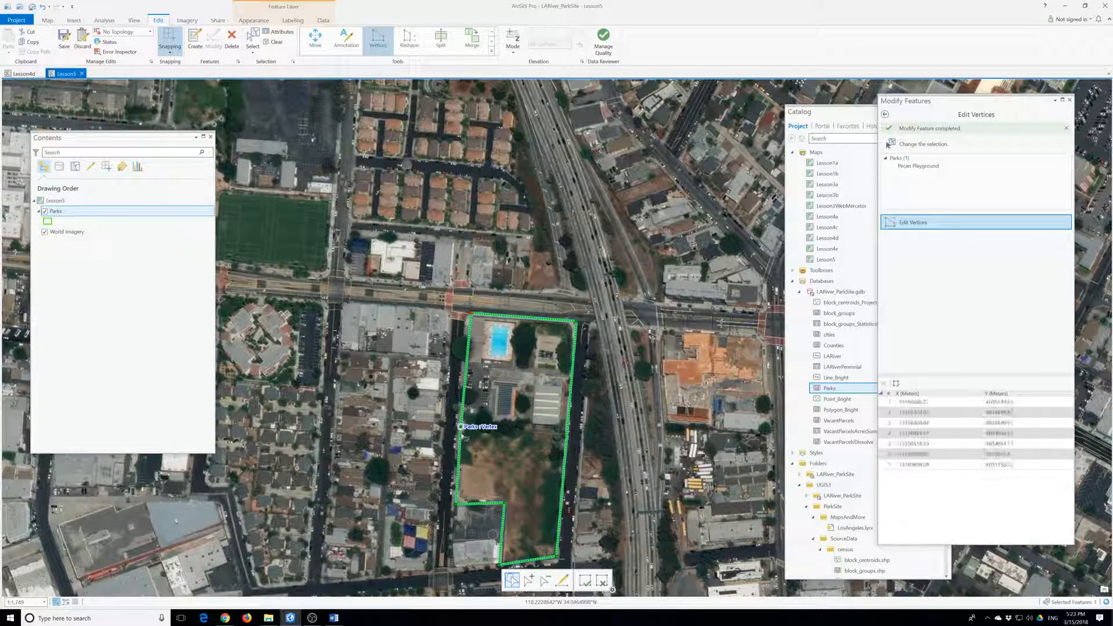
left_click(547, 583)
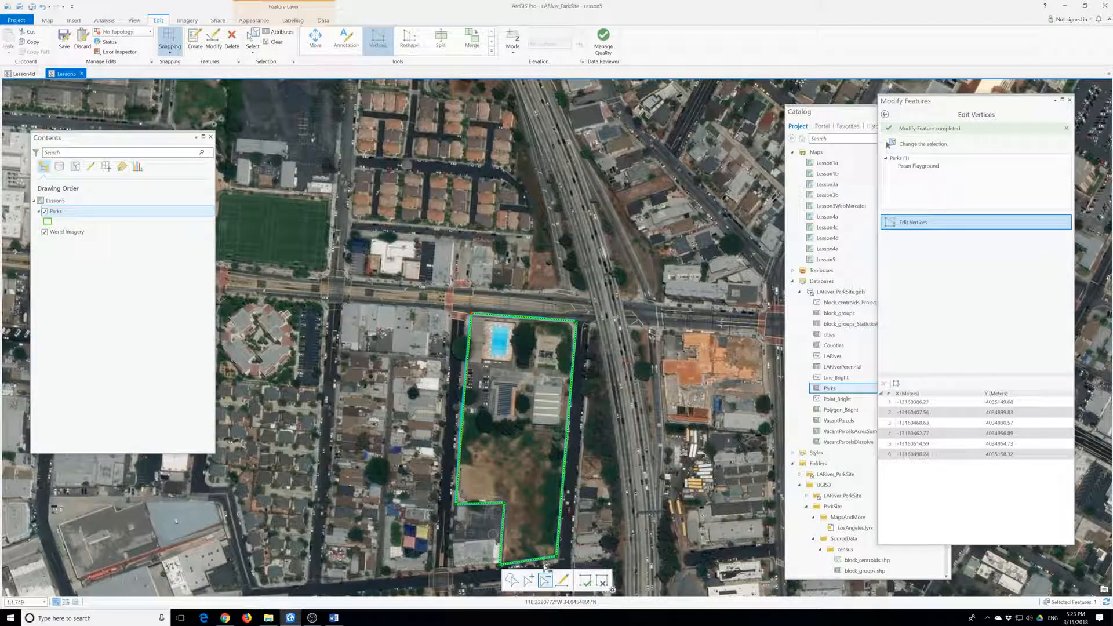
left_click(545, 581)
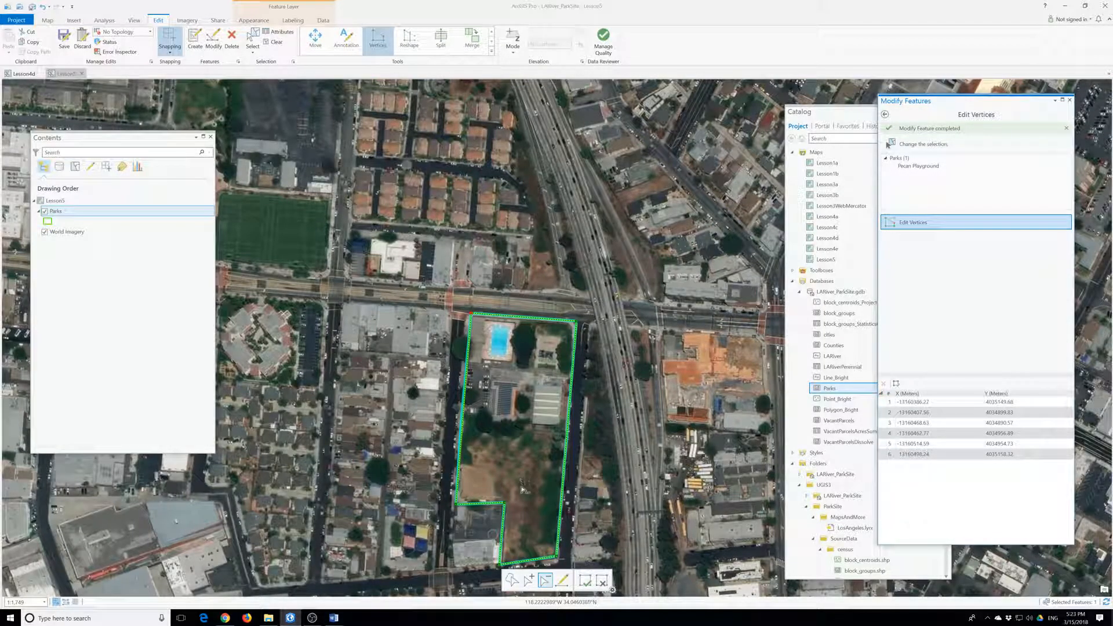
left_click(466, 426)
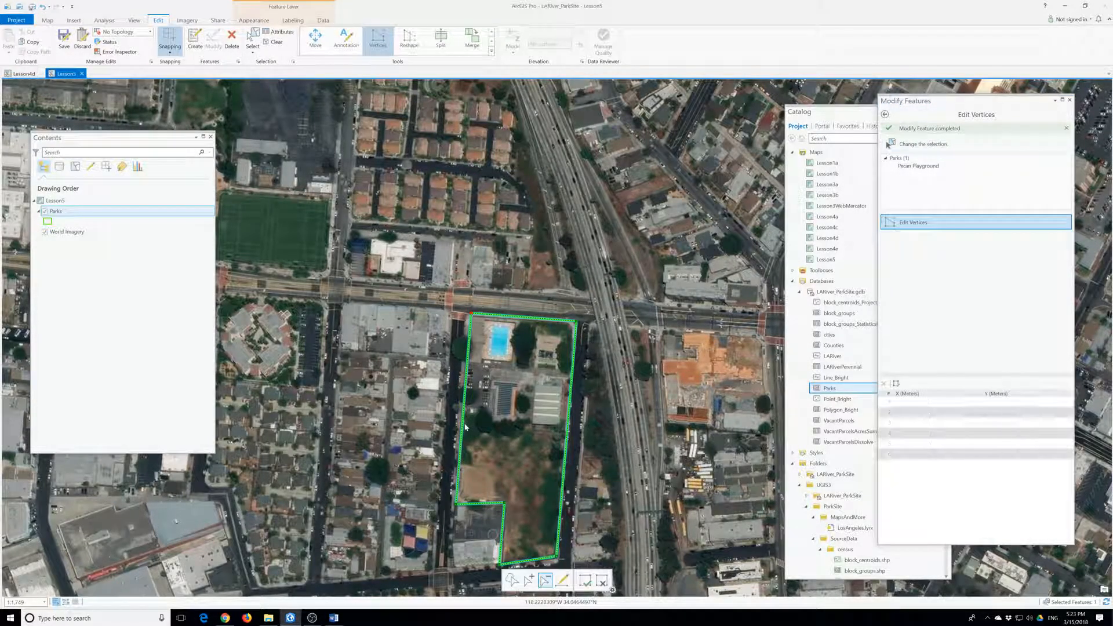
left_click(65, 50)
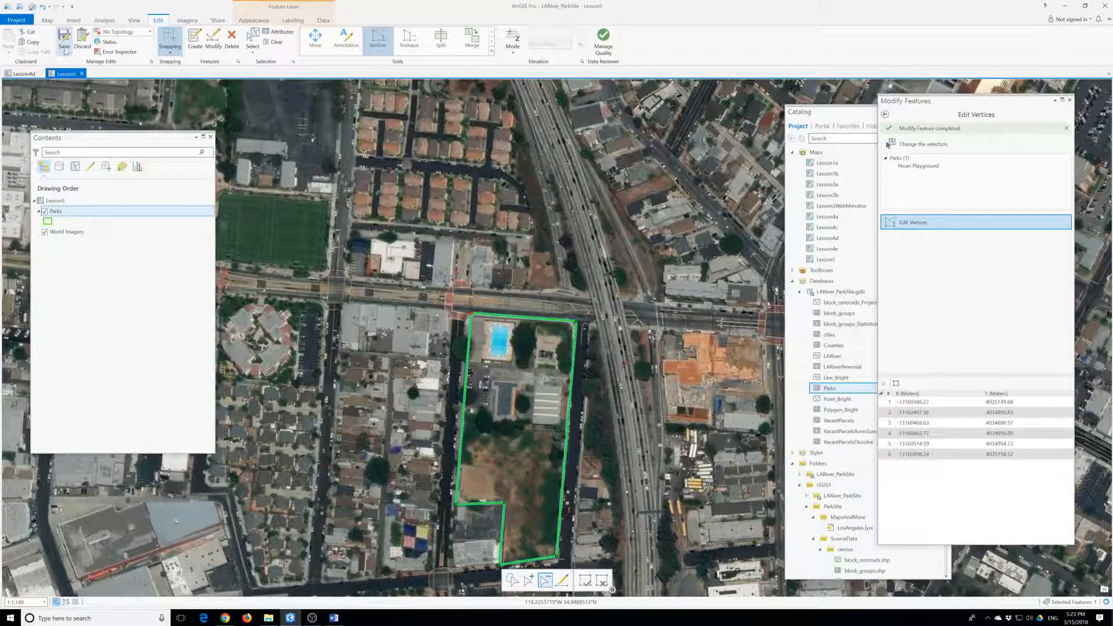
left_click(565, 316)
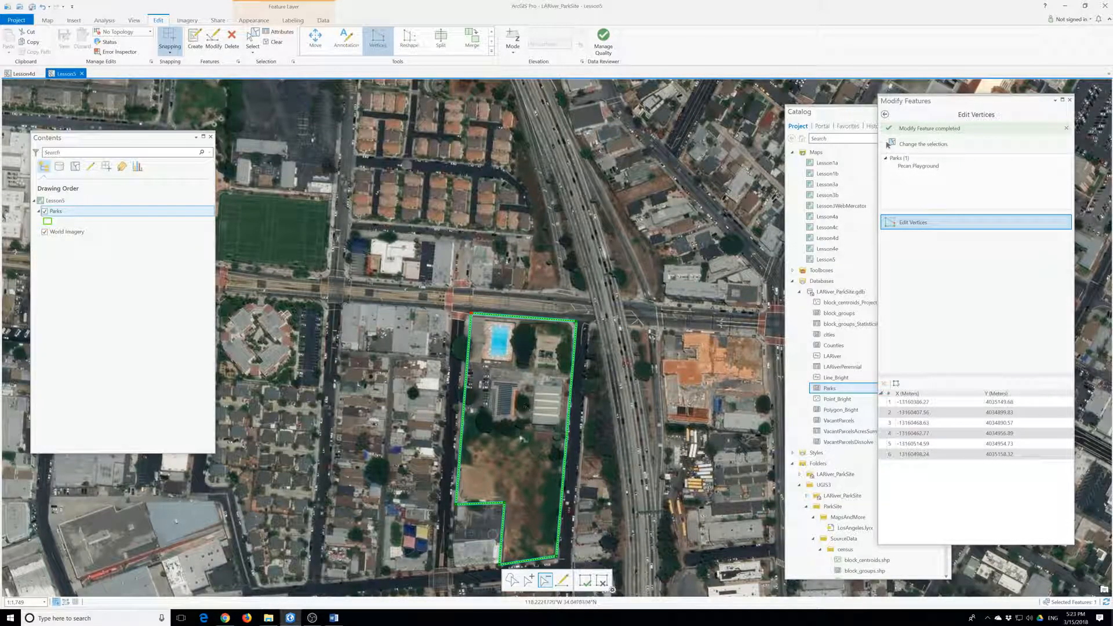
- Shift the southwest notch's bottom vertex slightly west and its inner corner slightly east, then finish the sketch
left_click(520, 441)
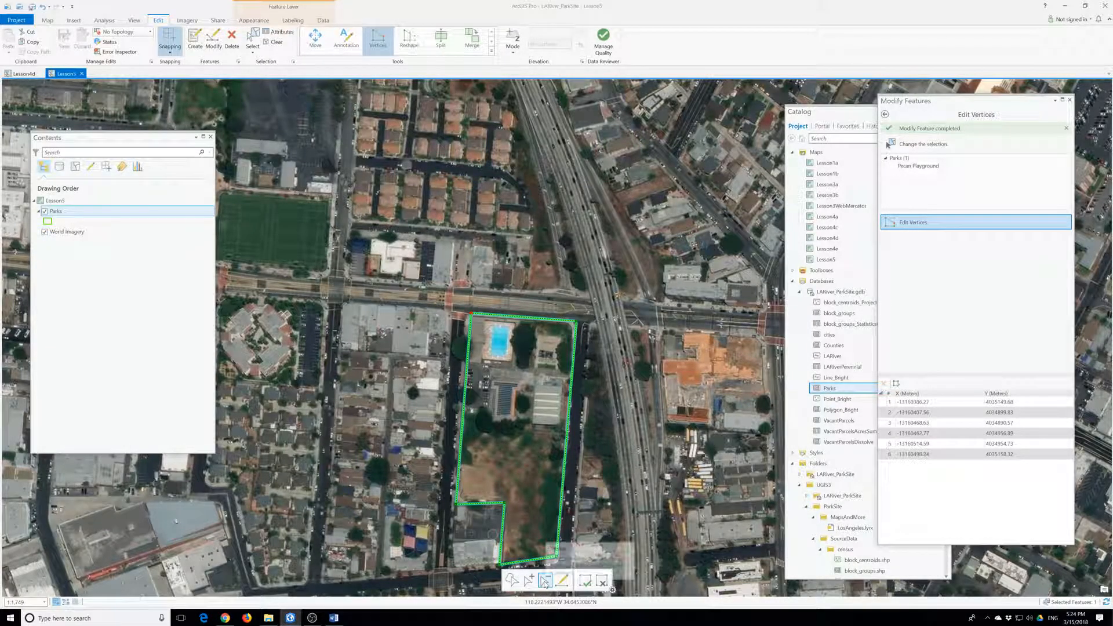
left_click(511, 581)
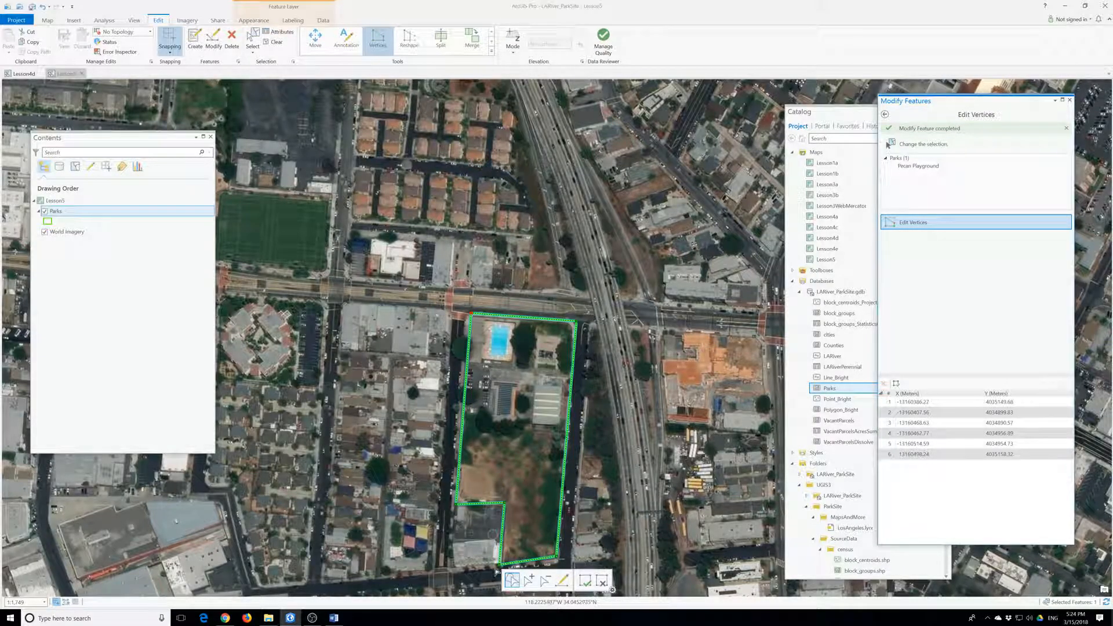
left_click_drag(499, 564, 494, 564)
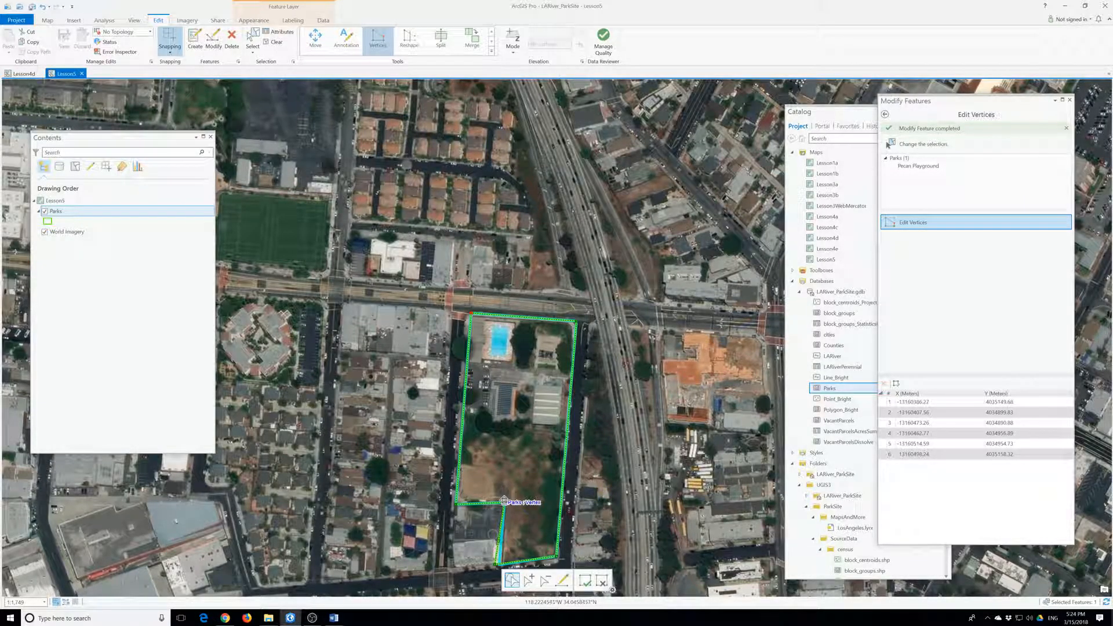
left_click_drag(503, 501, 509, 502)
key("F2")
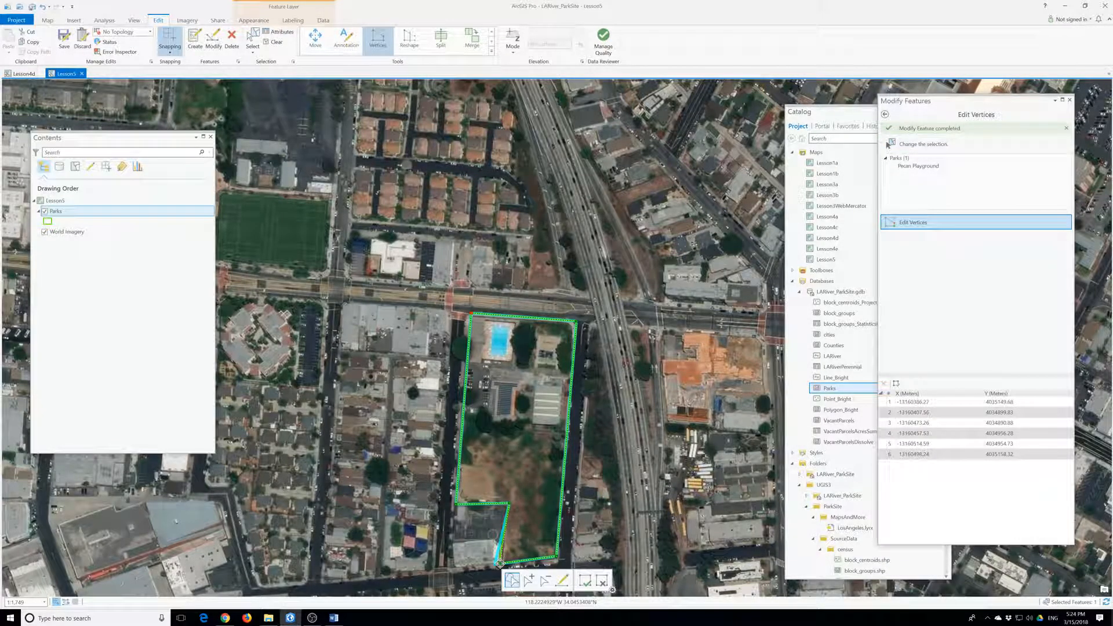
- Move the southwest notch's bottom vertex slightly back east and save all edits
key("Escape")
left_click(538, 525)
key("ctrl+s")
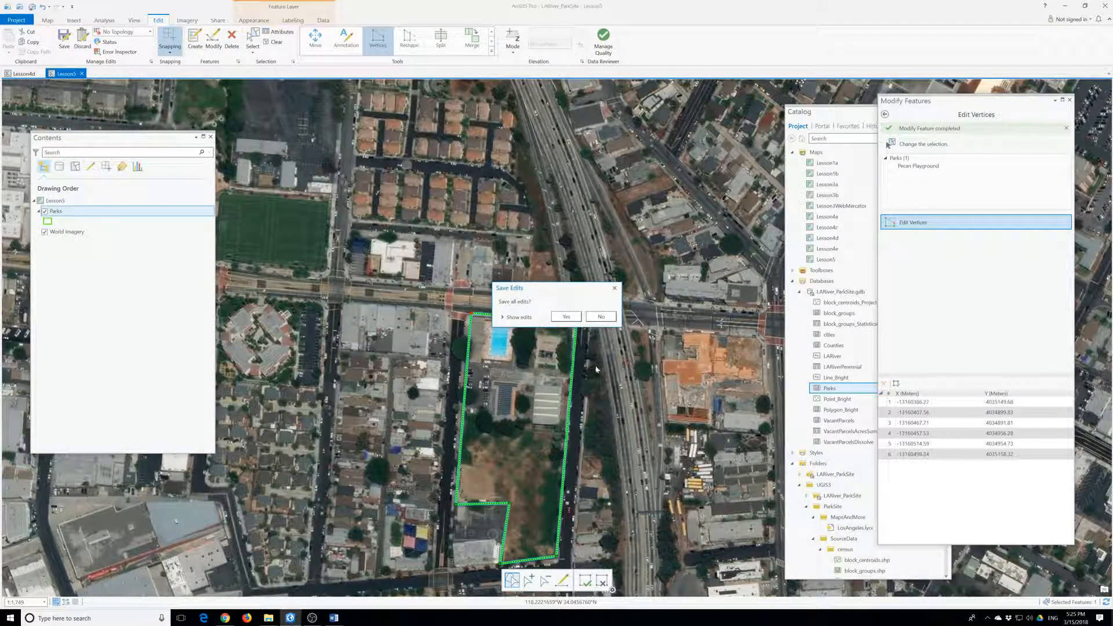
left_click(560, 318)
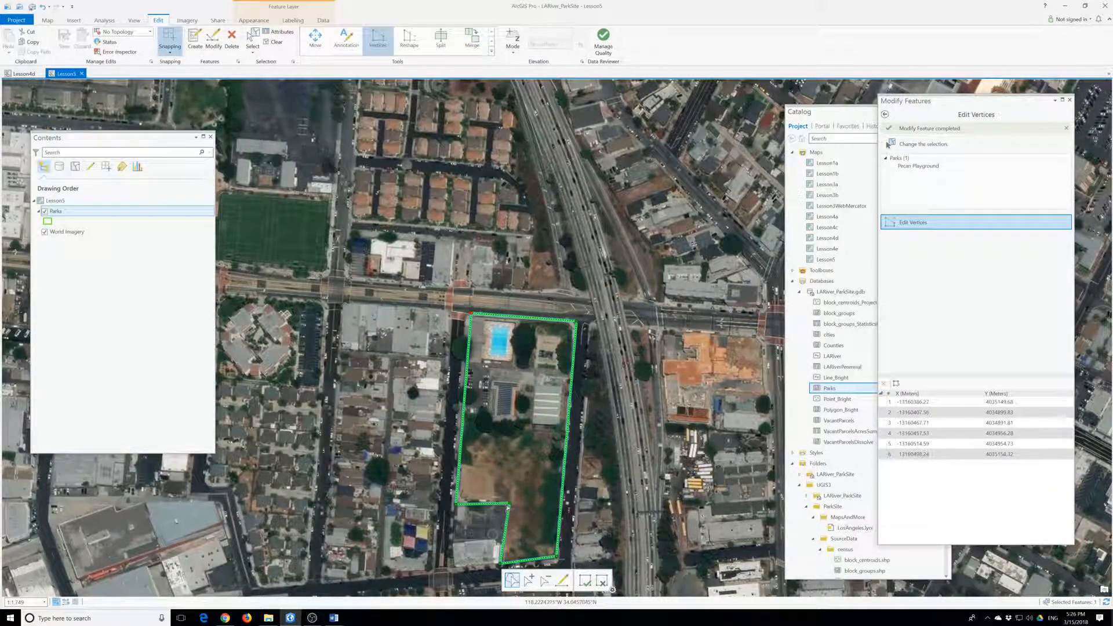
- Try several positions for the southwest notch's inner corner, both inside the park and down at the street
left_click_drag(508, 506, 534, 474)
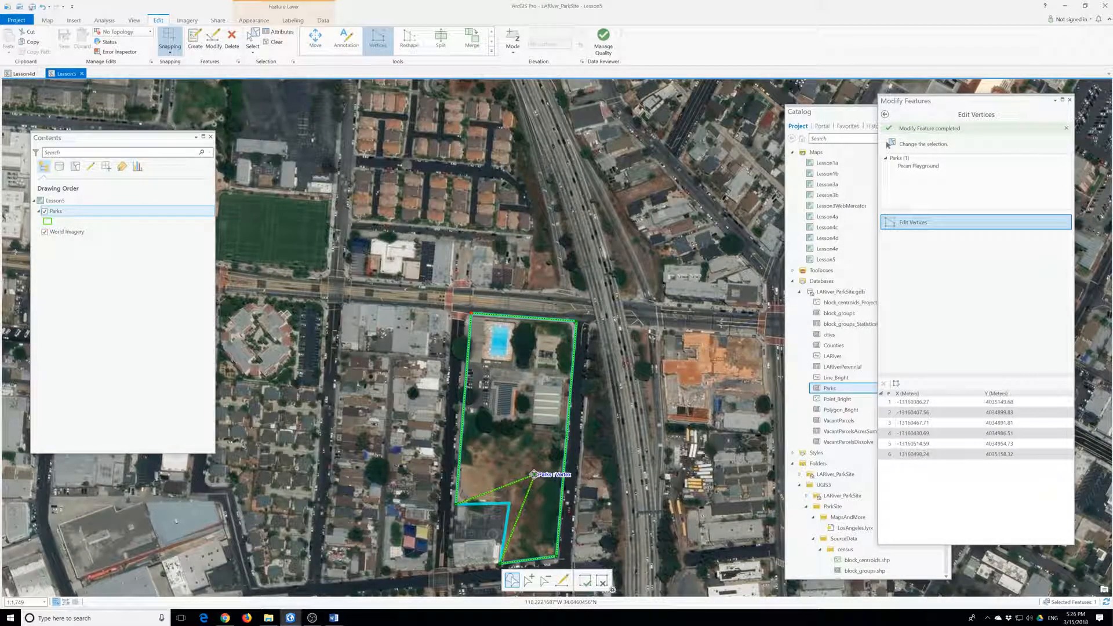
left_click_drag(534, 474, 529, 478)
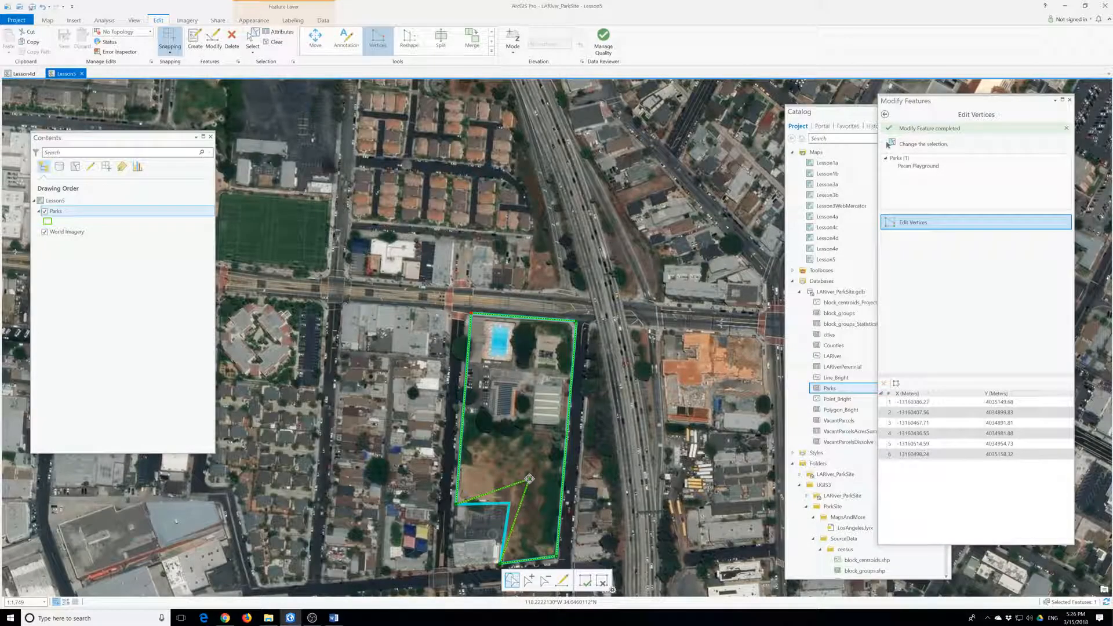
left_click_drag(529, 479, 494, 494)
left_click_drag(496, 496, 506, 520)
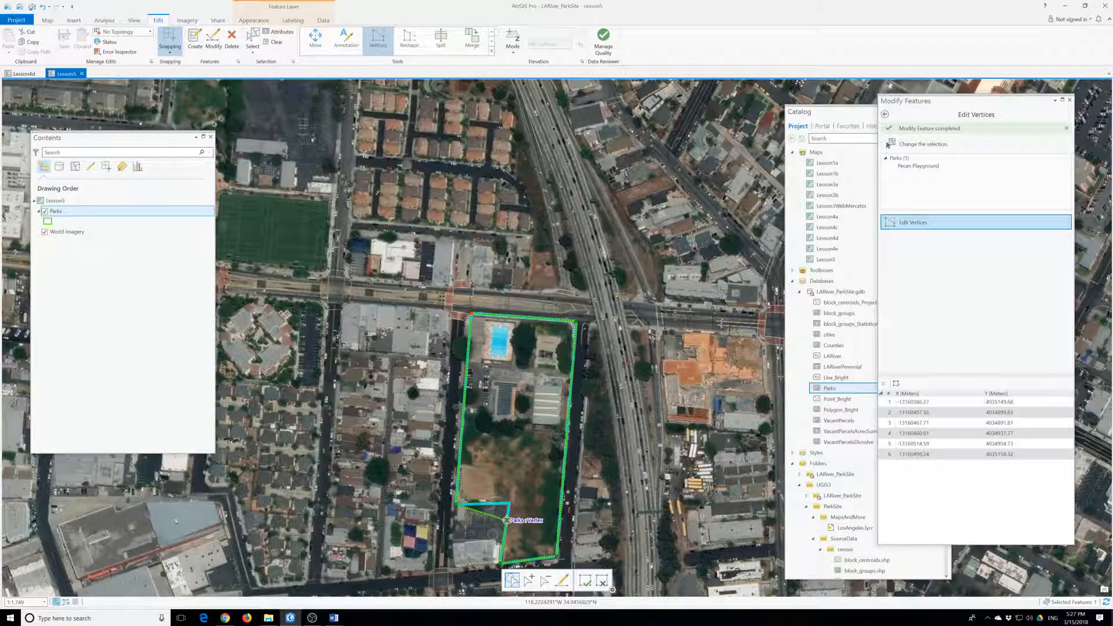
left_click_drag(507, 519, 488, 577)
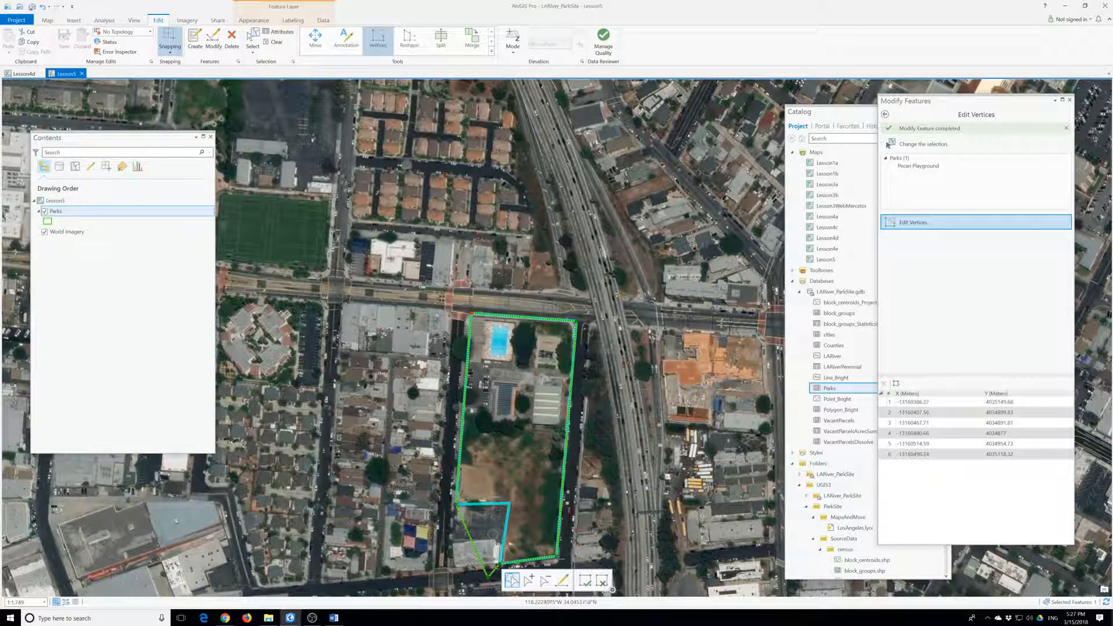
scroll(551, 468, "down", 2)
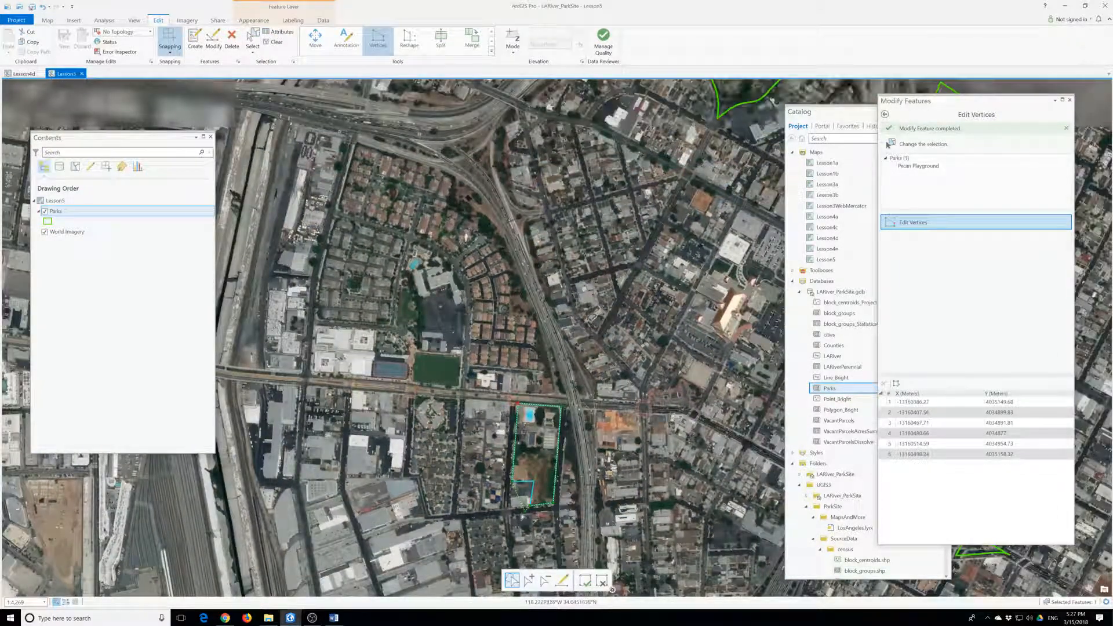
left_click_drag(523, 511, 538, 457)
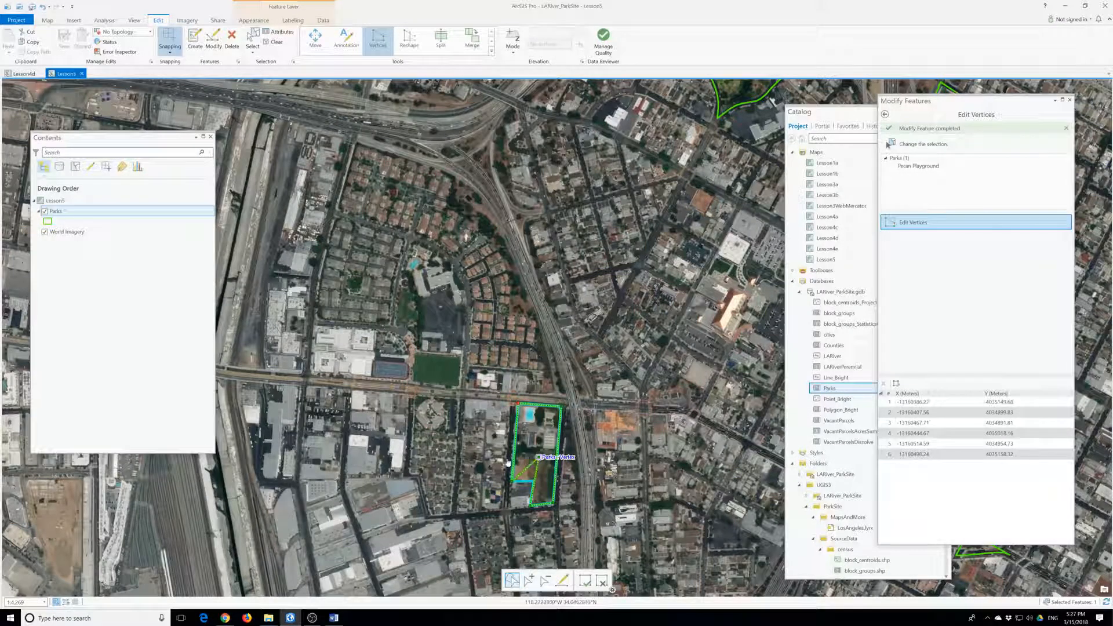
left_click_drag(538, 458, 503, 423)
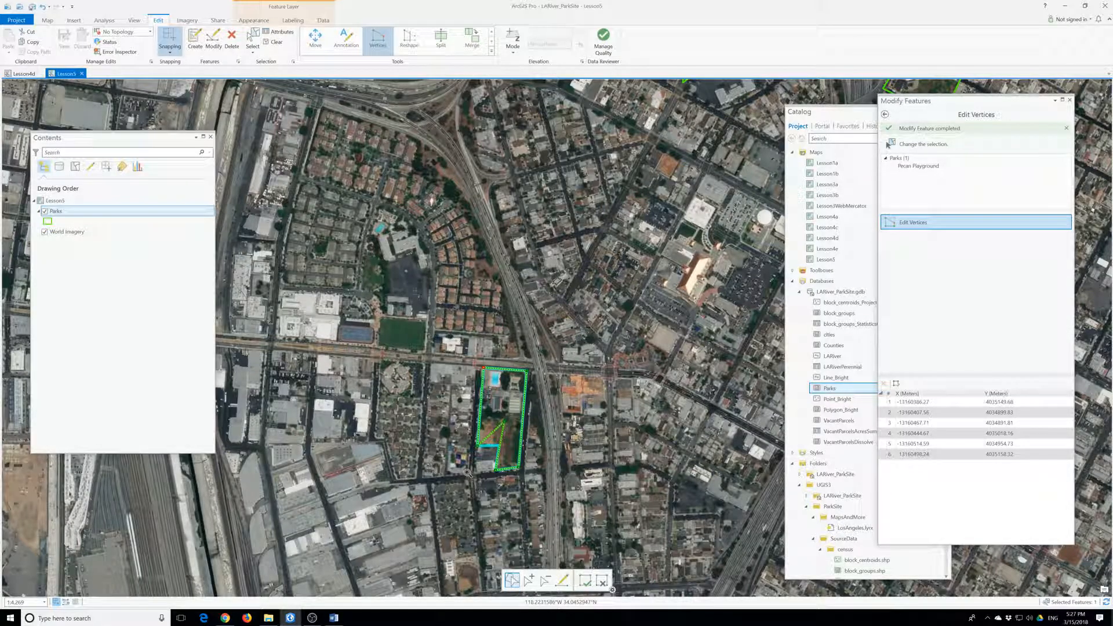
- Move the notch's inner corner back down to the northeast corner of the neighbouring lot and save all edits
scroll(503, 426, "up", 2)
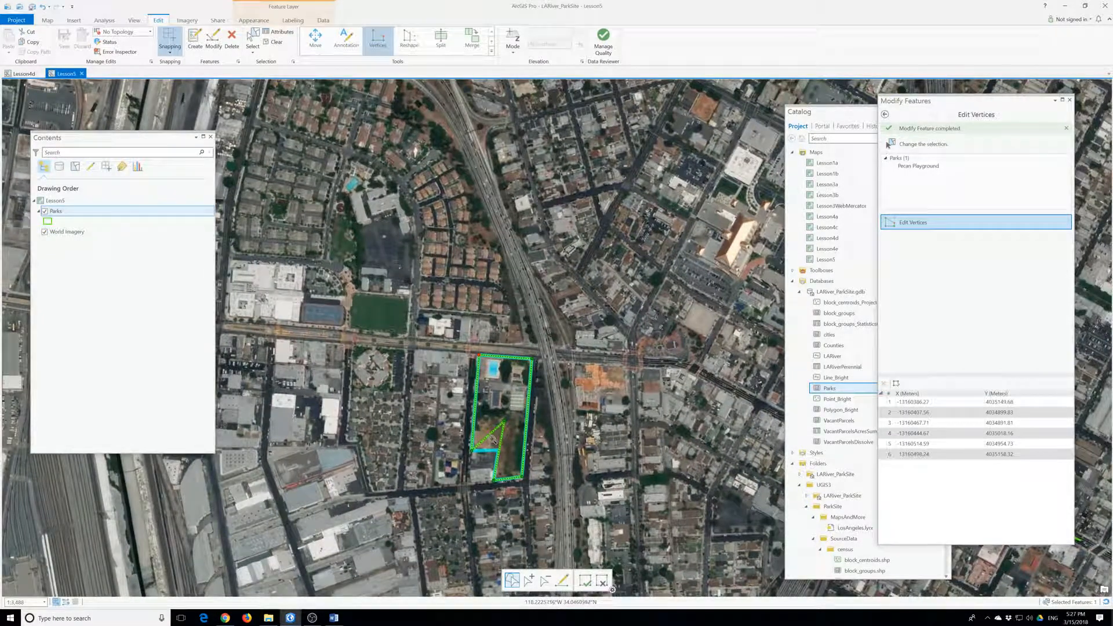
scroll(492, 439, "up", 4)
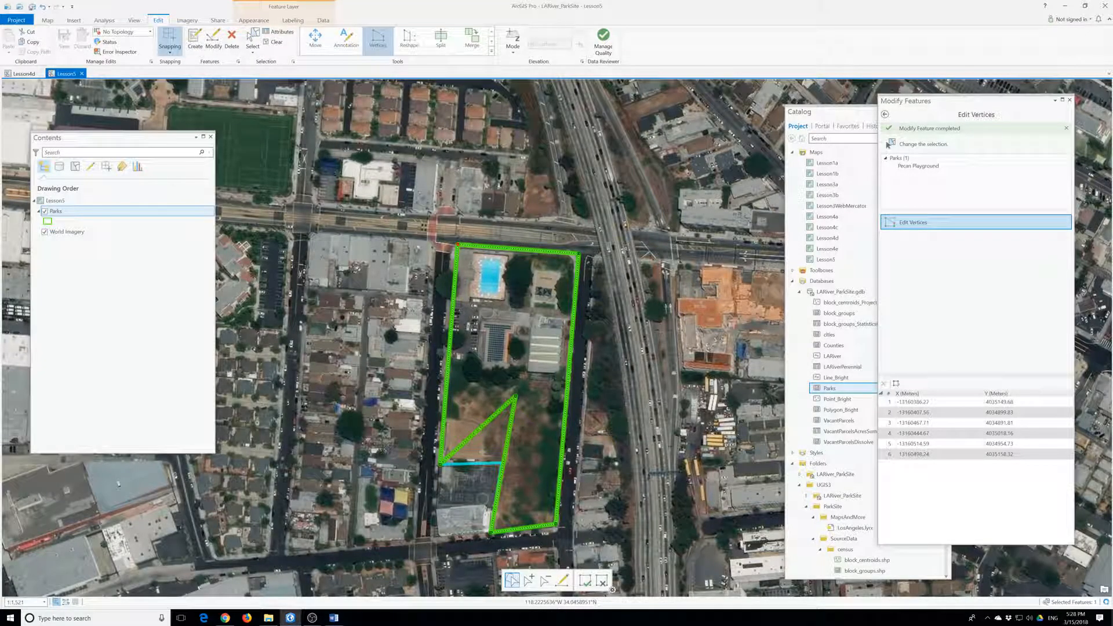
left_click_drag(517, 512, 474, 458)
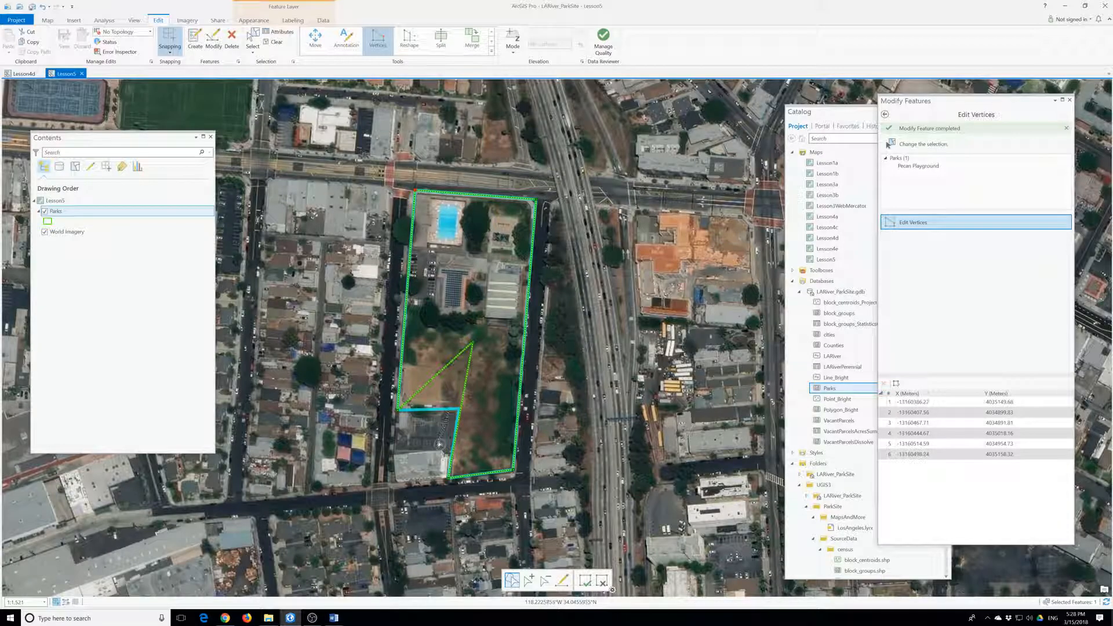
key("F2")
left_click(466, 377)
left_click_drag(452, 399, 455, 411)
left_click_drag(456, 415, 457, 420)
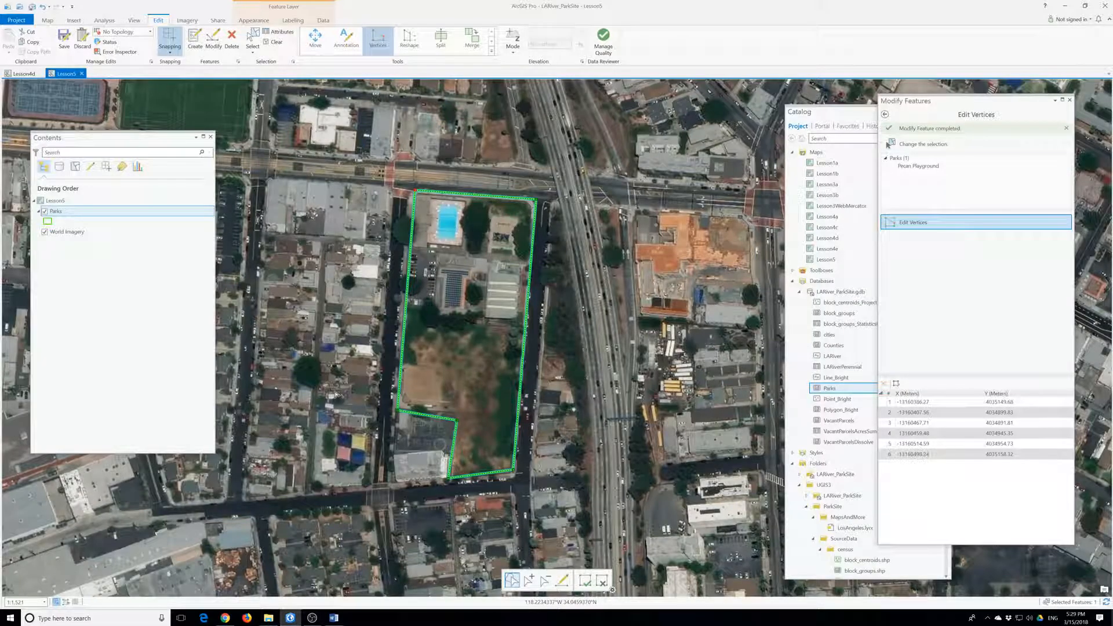
key("ctrl+s")
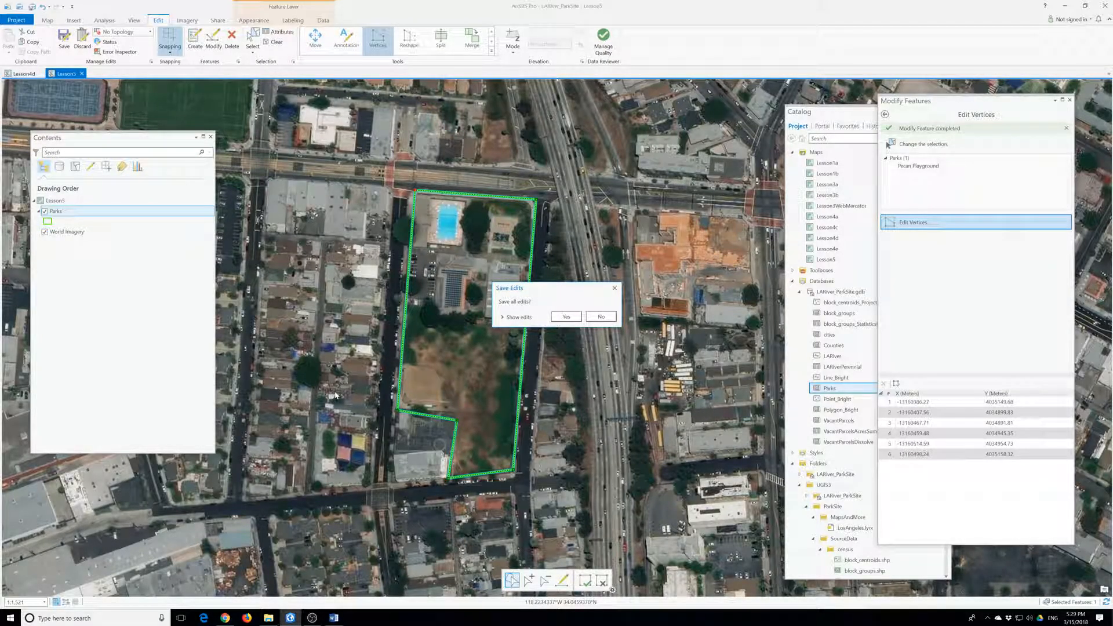
left_click(566, 316)
- Shift the notch's inner corner slightly northwest, finish the sketch, and save the edits and the project
left_click_drag(457, 419, 453, 413)
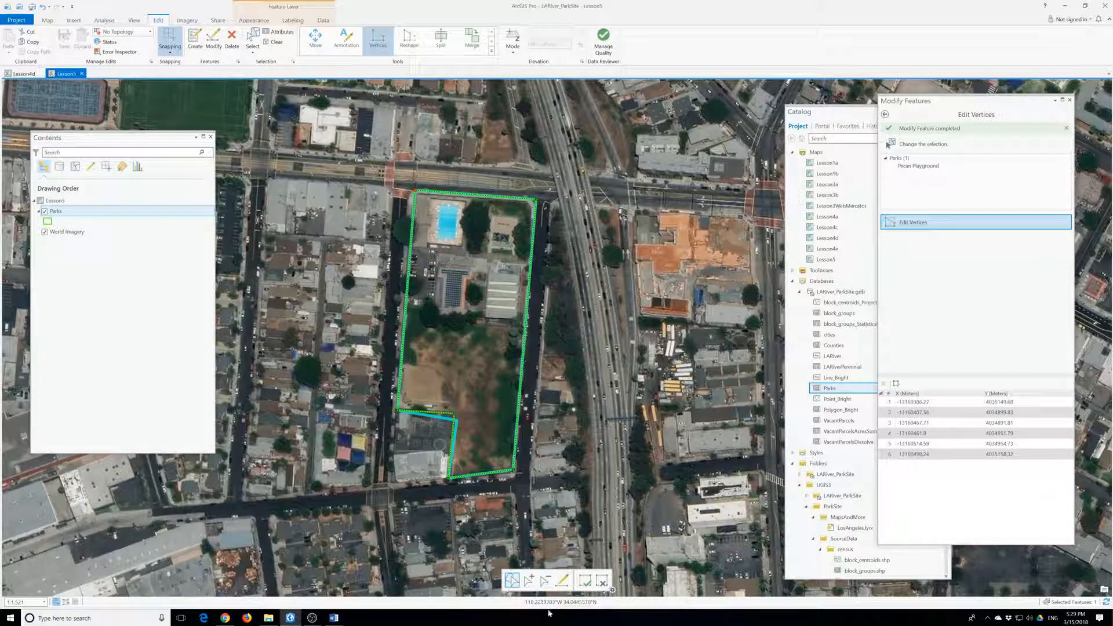
left_click(585, 580)
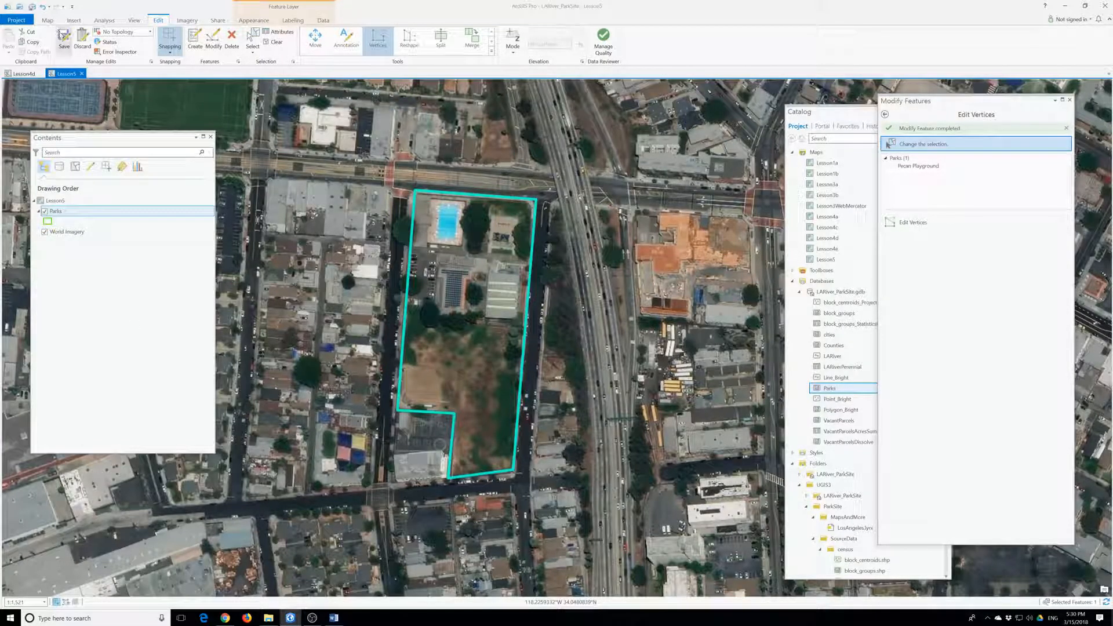
left_click(63, 36)
left_click(568, 321)
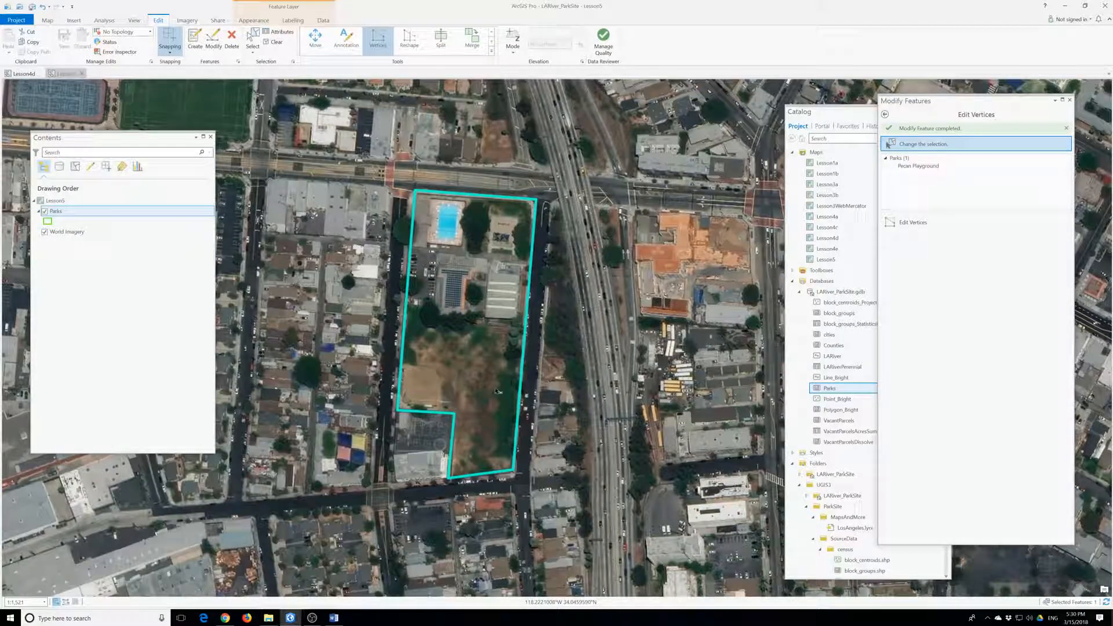
left_click(5, 18)
left_click(15, 76)
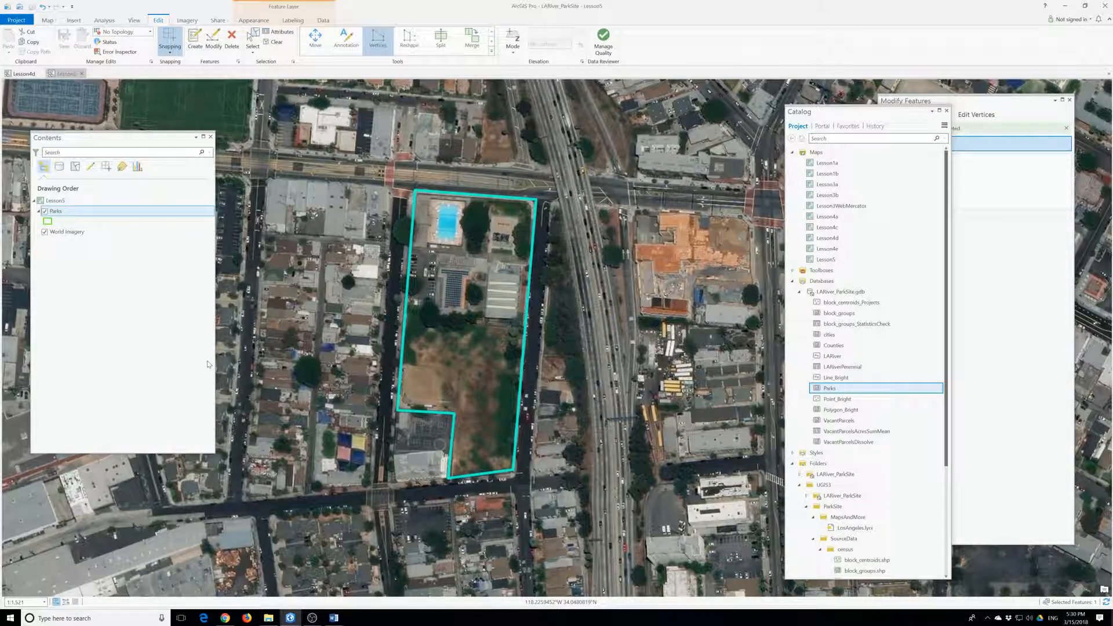
- Leave vertex editing, open the Parks attribute table showing only the selected record, and uncover its columns
left_click(451, 322)
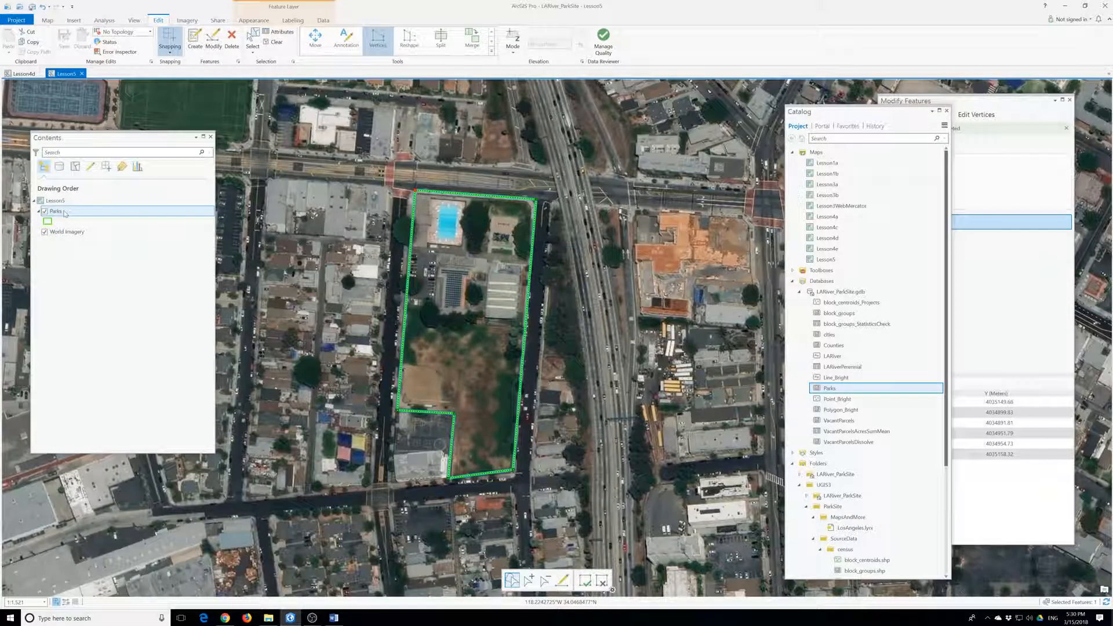
left_click(47, 20)
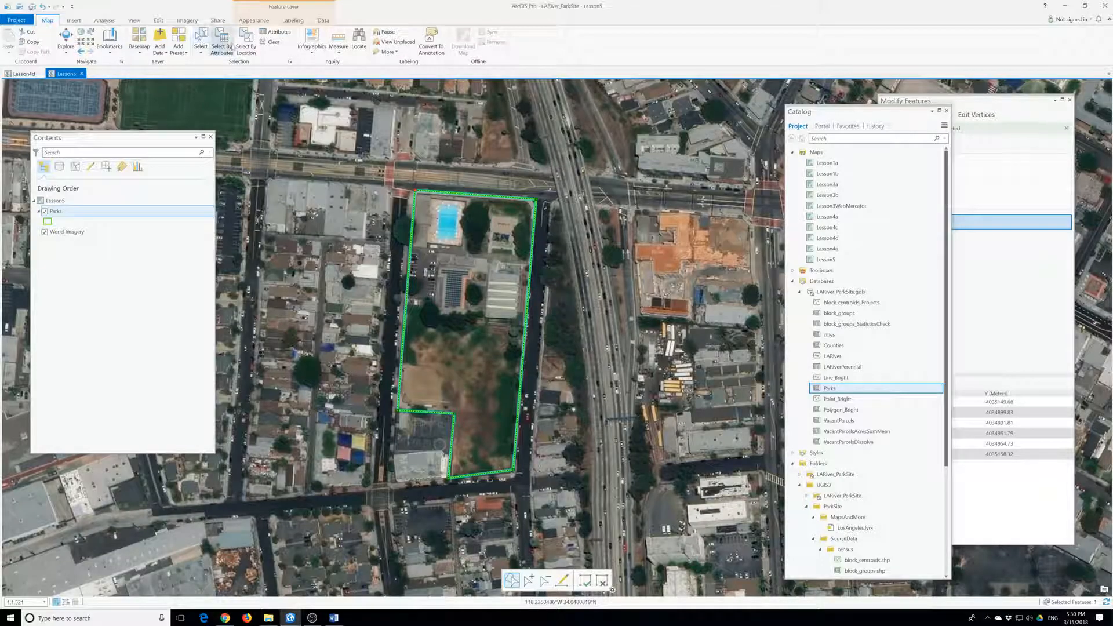
left_click(201, 39)
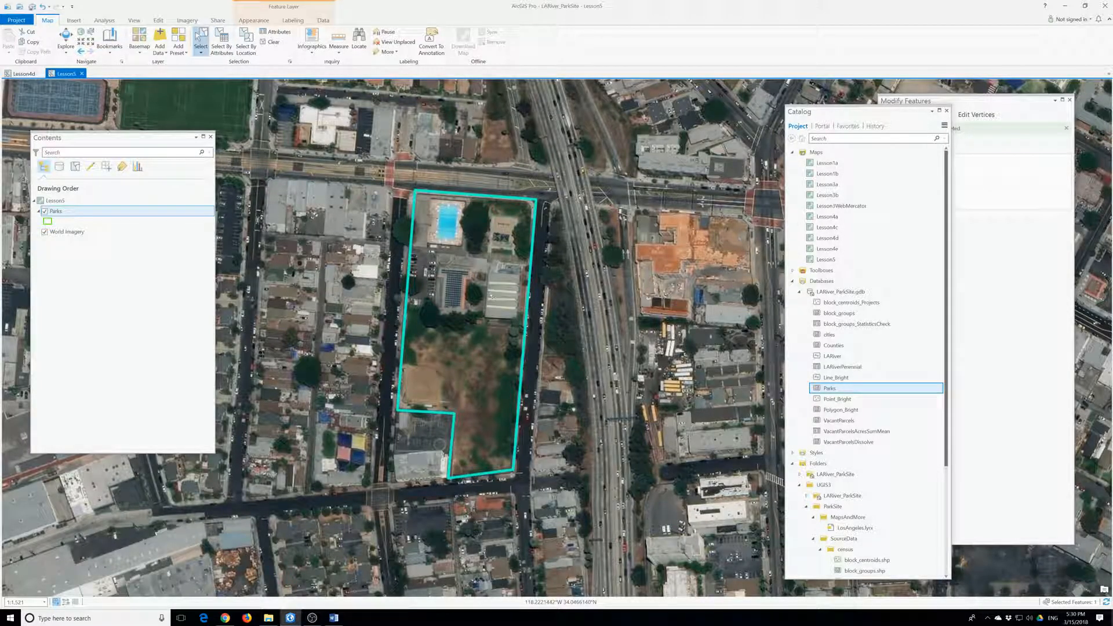
right_click(57, 211)
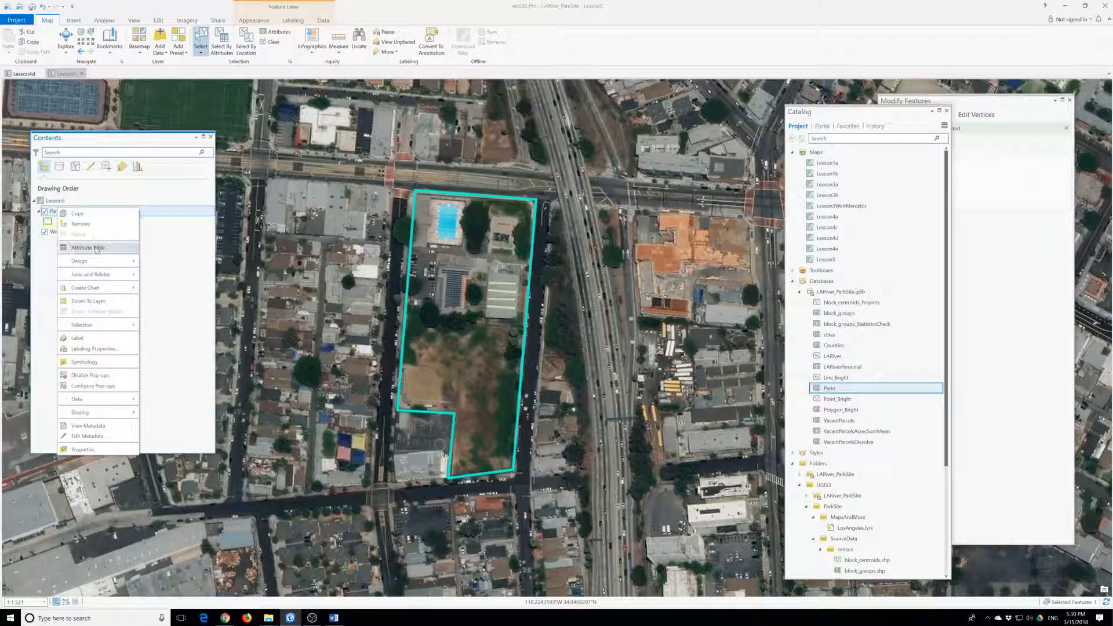
left_click(96, 248)
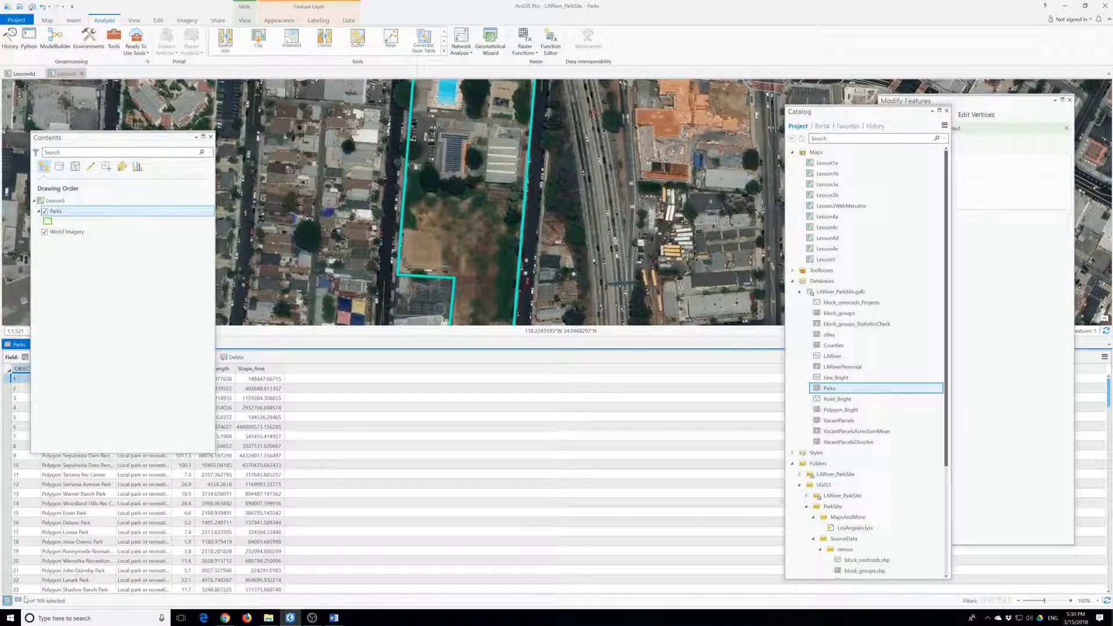
left_click(18, 600)
left_click_drag(174, 136, 216, 45)
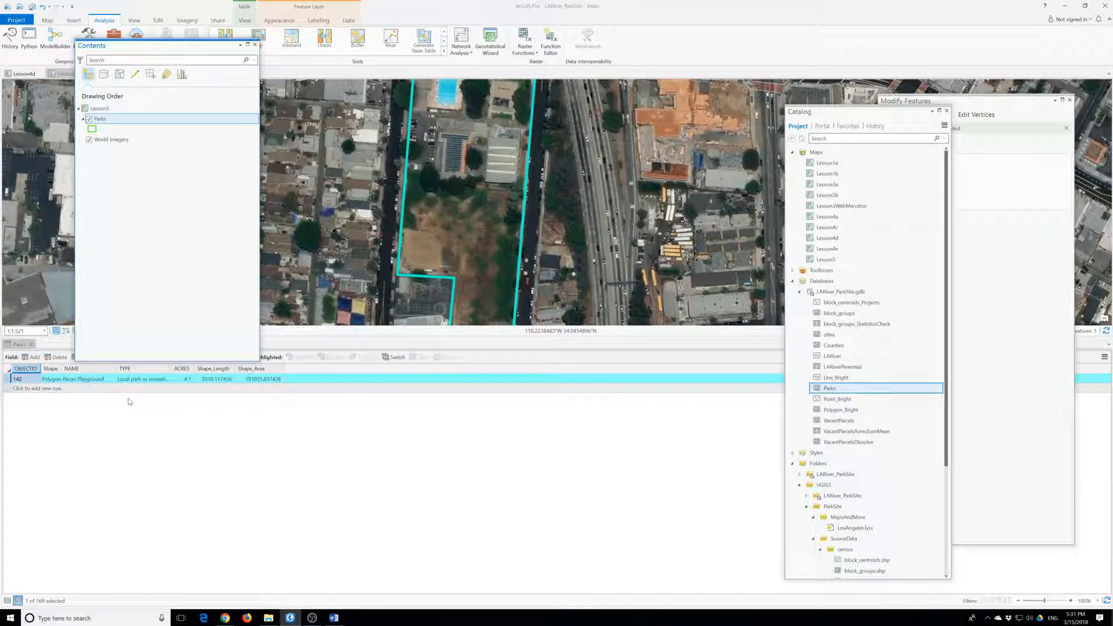
- Calculate the ACRES field for the selected park with the Python 3 expression !shape.area@acres!
right_click(182, 370)
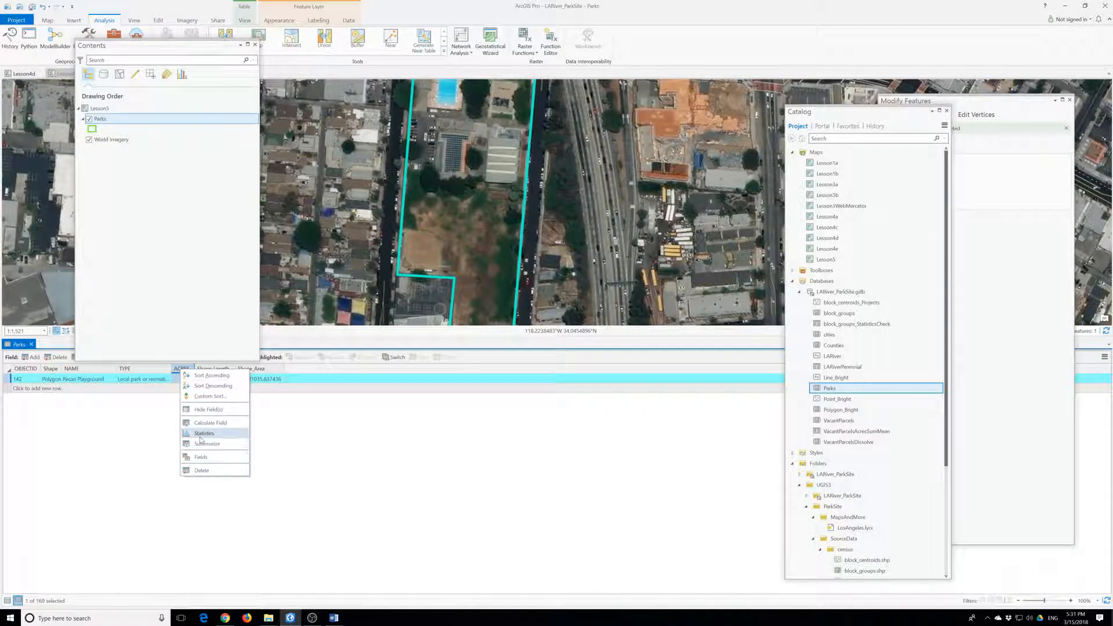
left_click(210, 422)
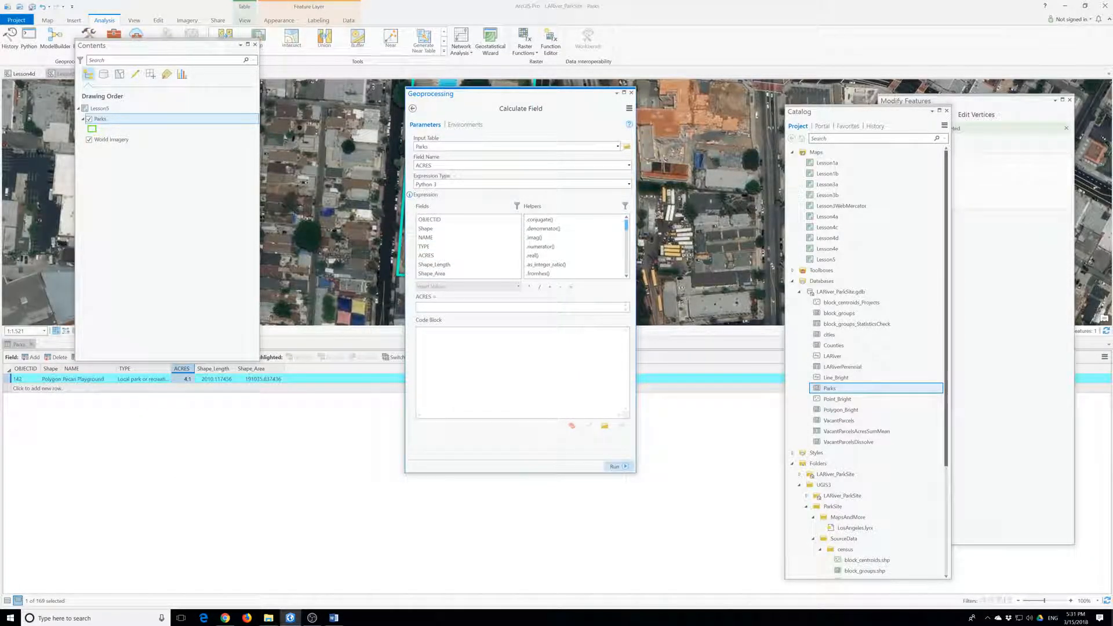
type("!shape.area!")
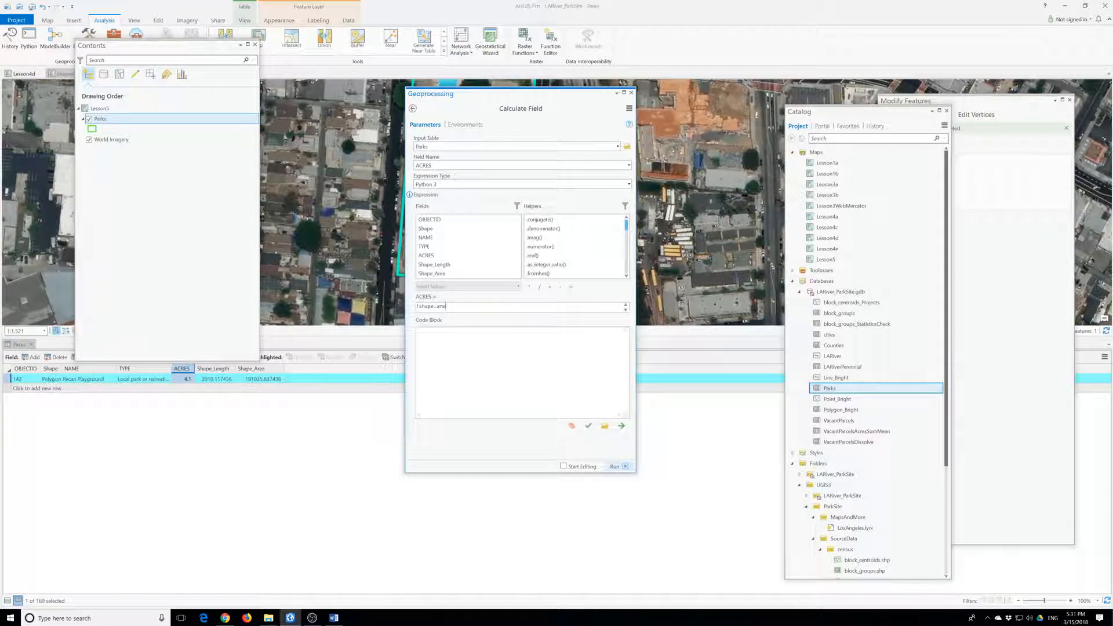
type("s!")
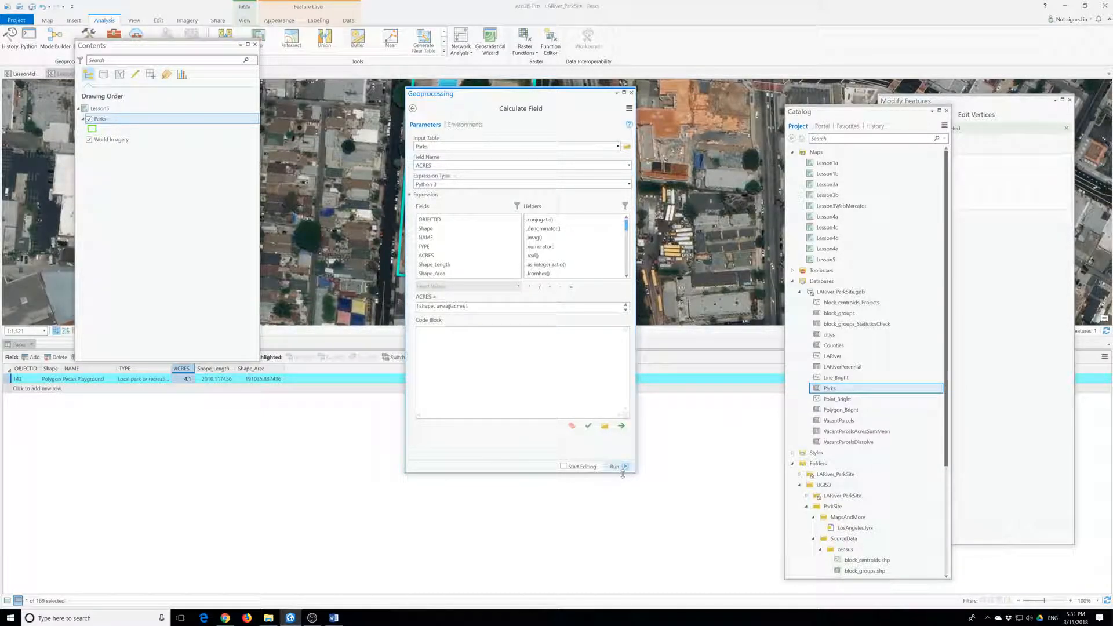
left_click(621, 467)
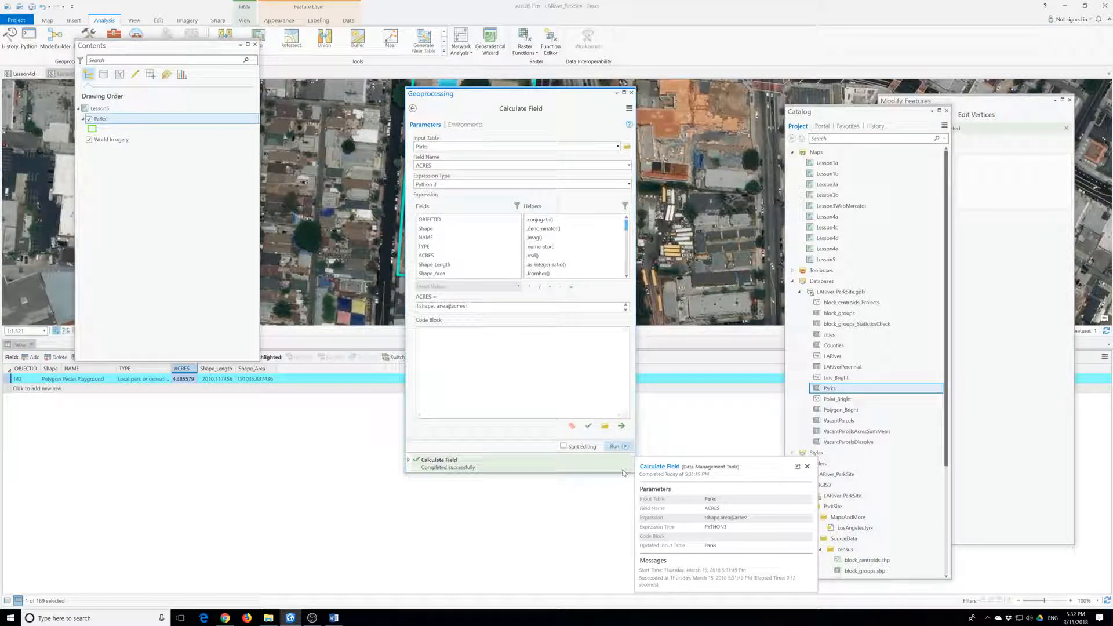
- Move the Contents pane clear of the ribbon and save the project
left_click_drag(146, 45, 133, 81)
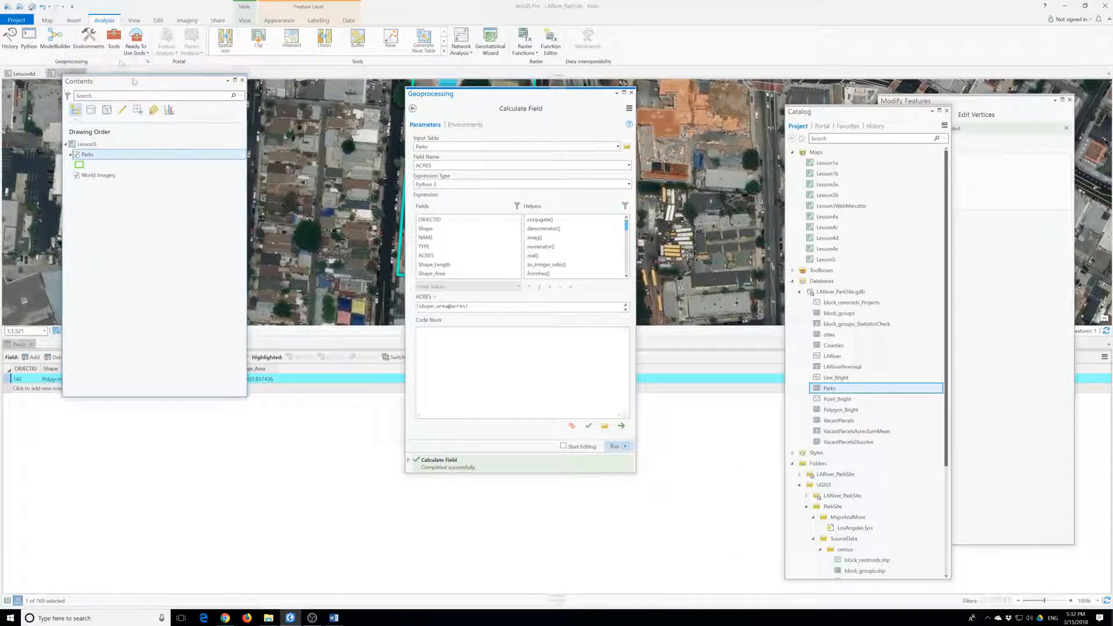
left_click(16, 19)
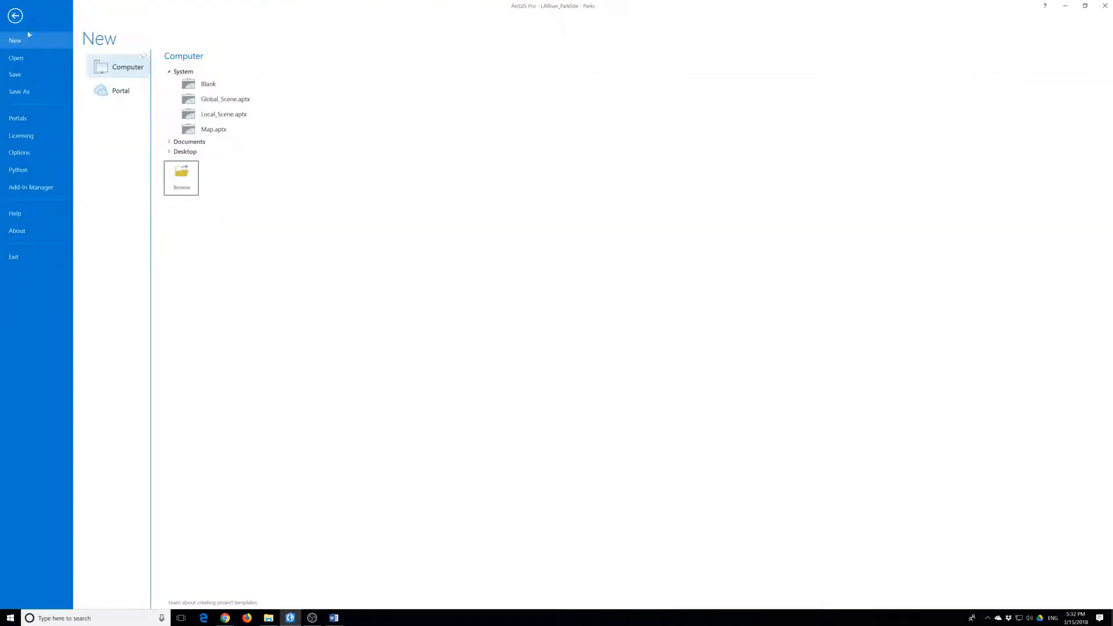
left_click(19, 74)
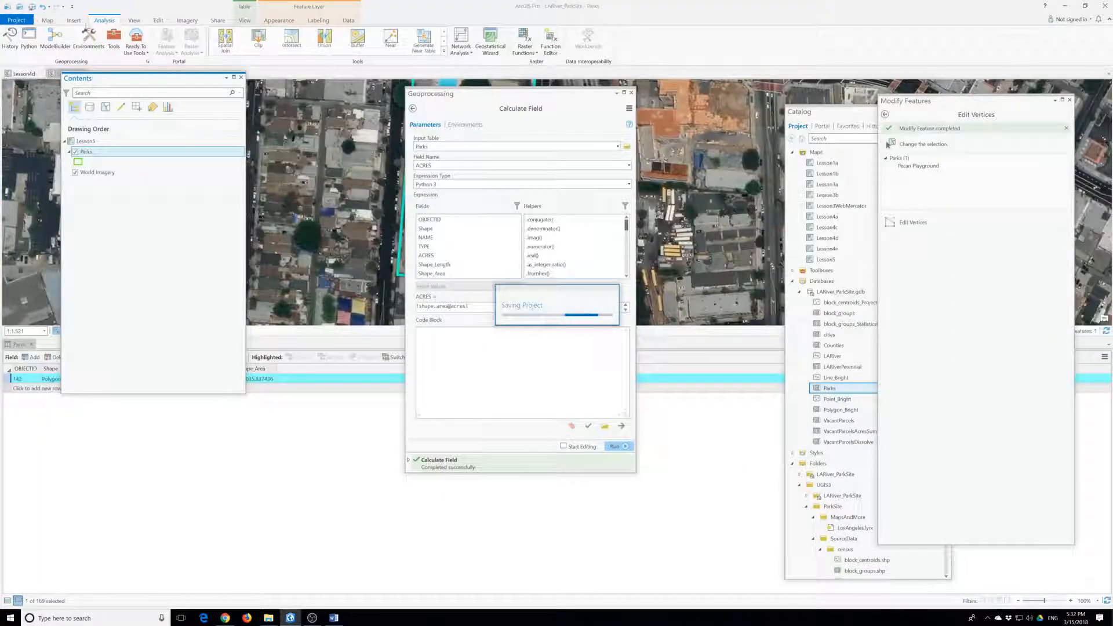
- Clear the park selection and show all records in the Parks attribute table
left_click(47, 20)
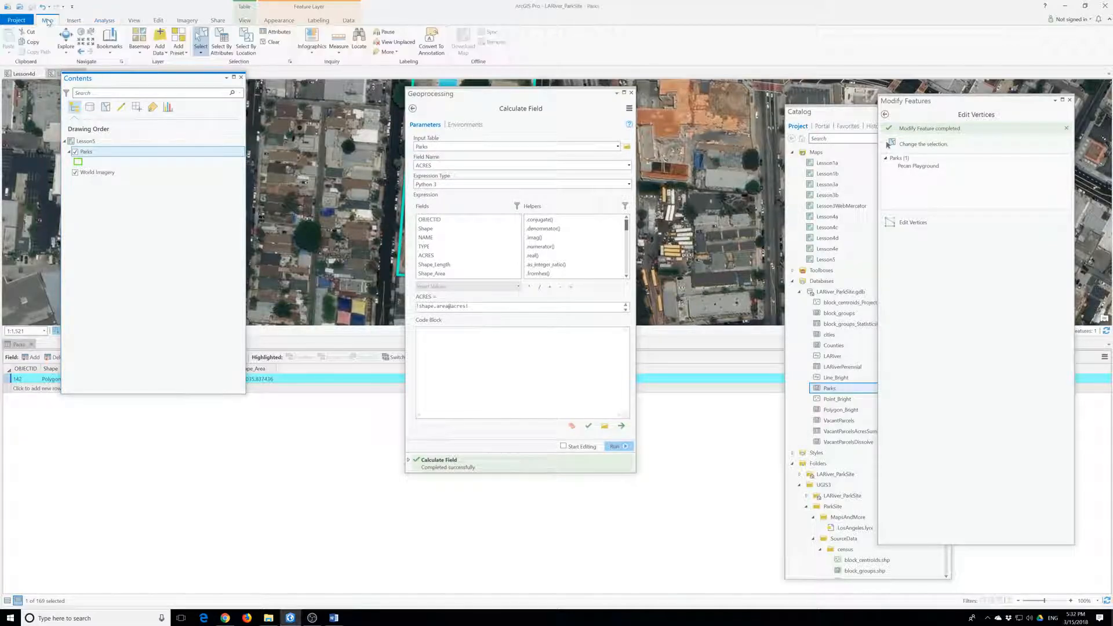
left_click(271, 42)
left_click(8, 600)
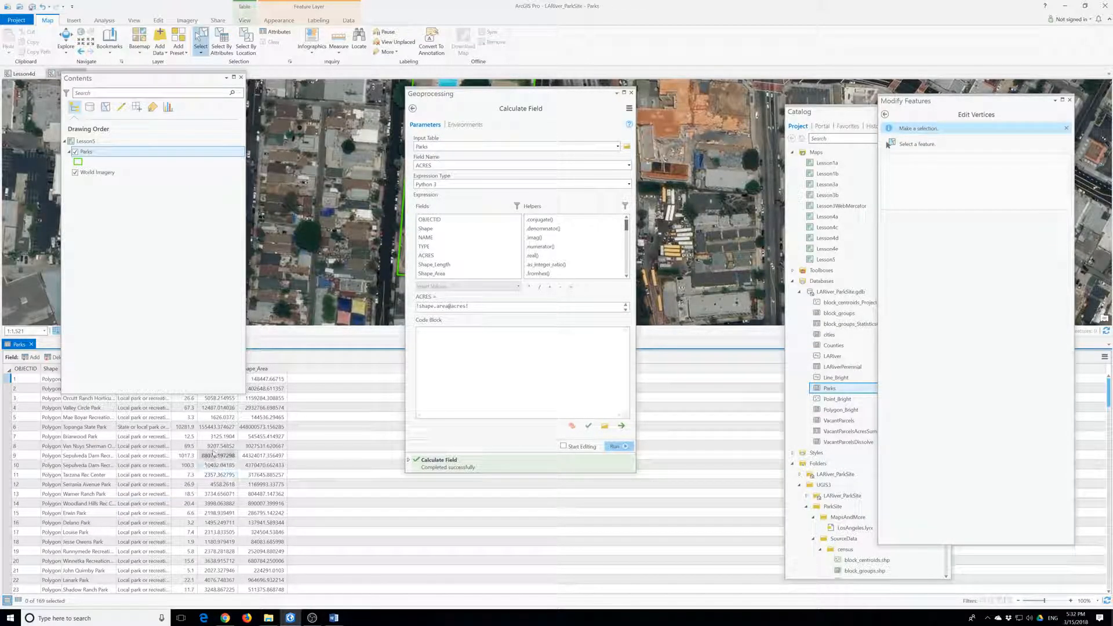
- Save the project with the cleared selection and return to the Lesson5 map
left_click(17, 20)
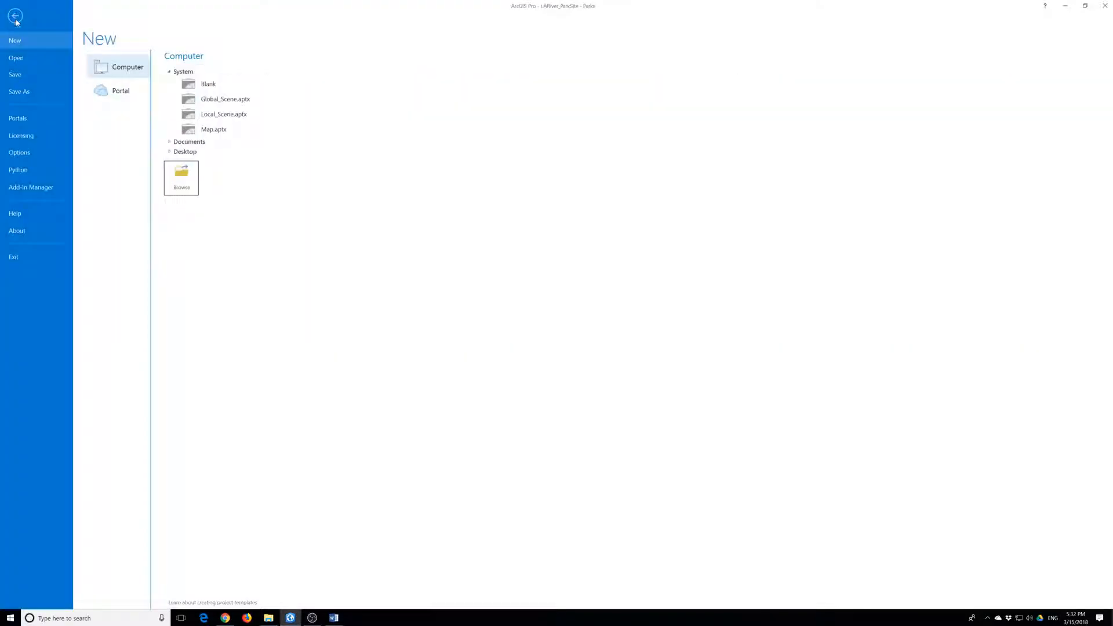
left_click(18, 74)
left_click(16, 22)
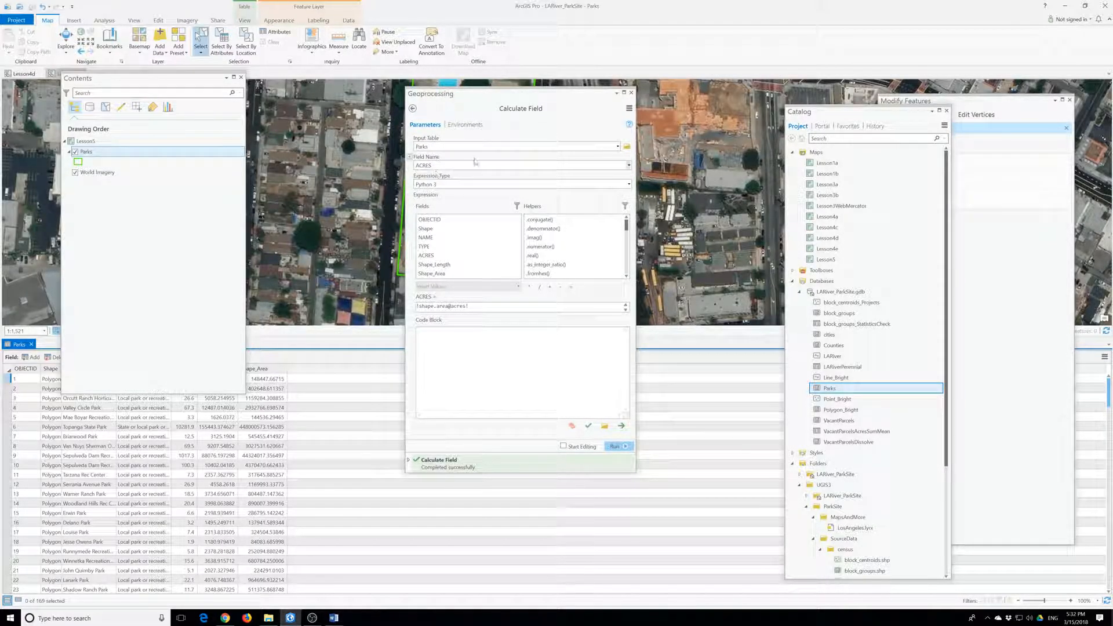
left_click(668, 166)
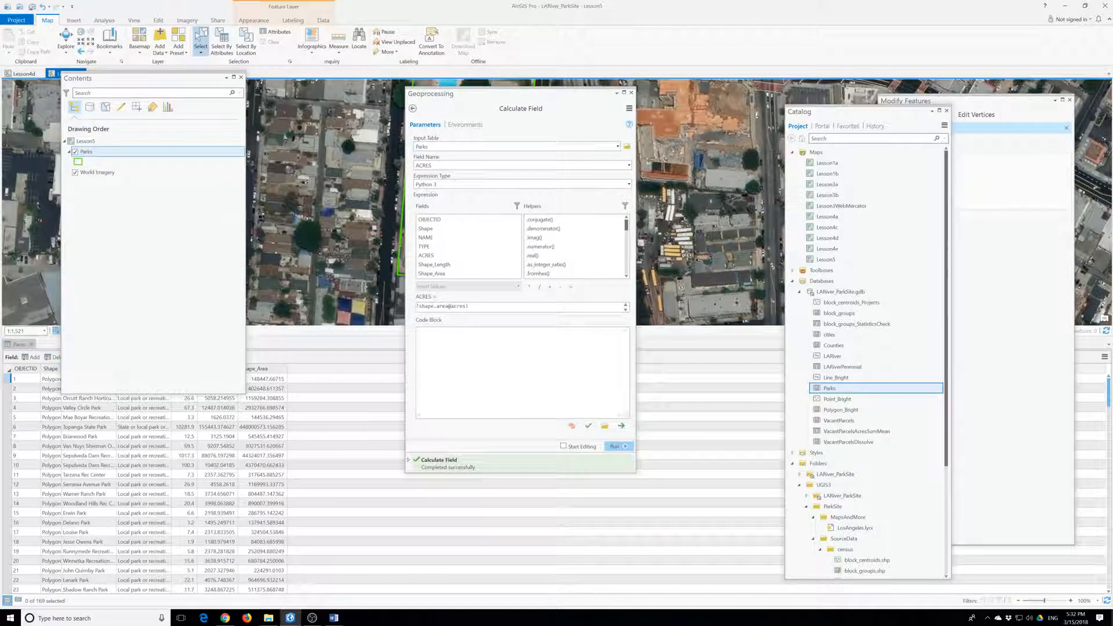